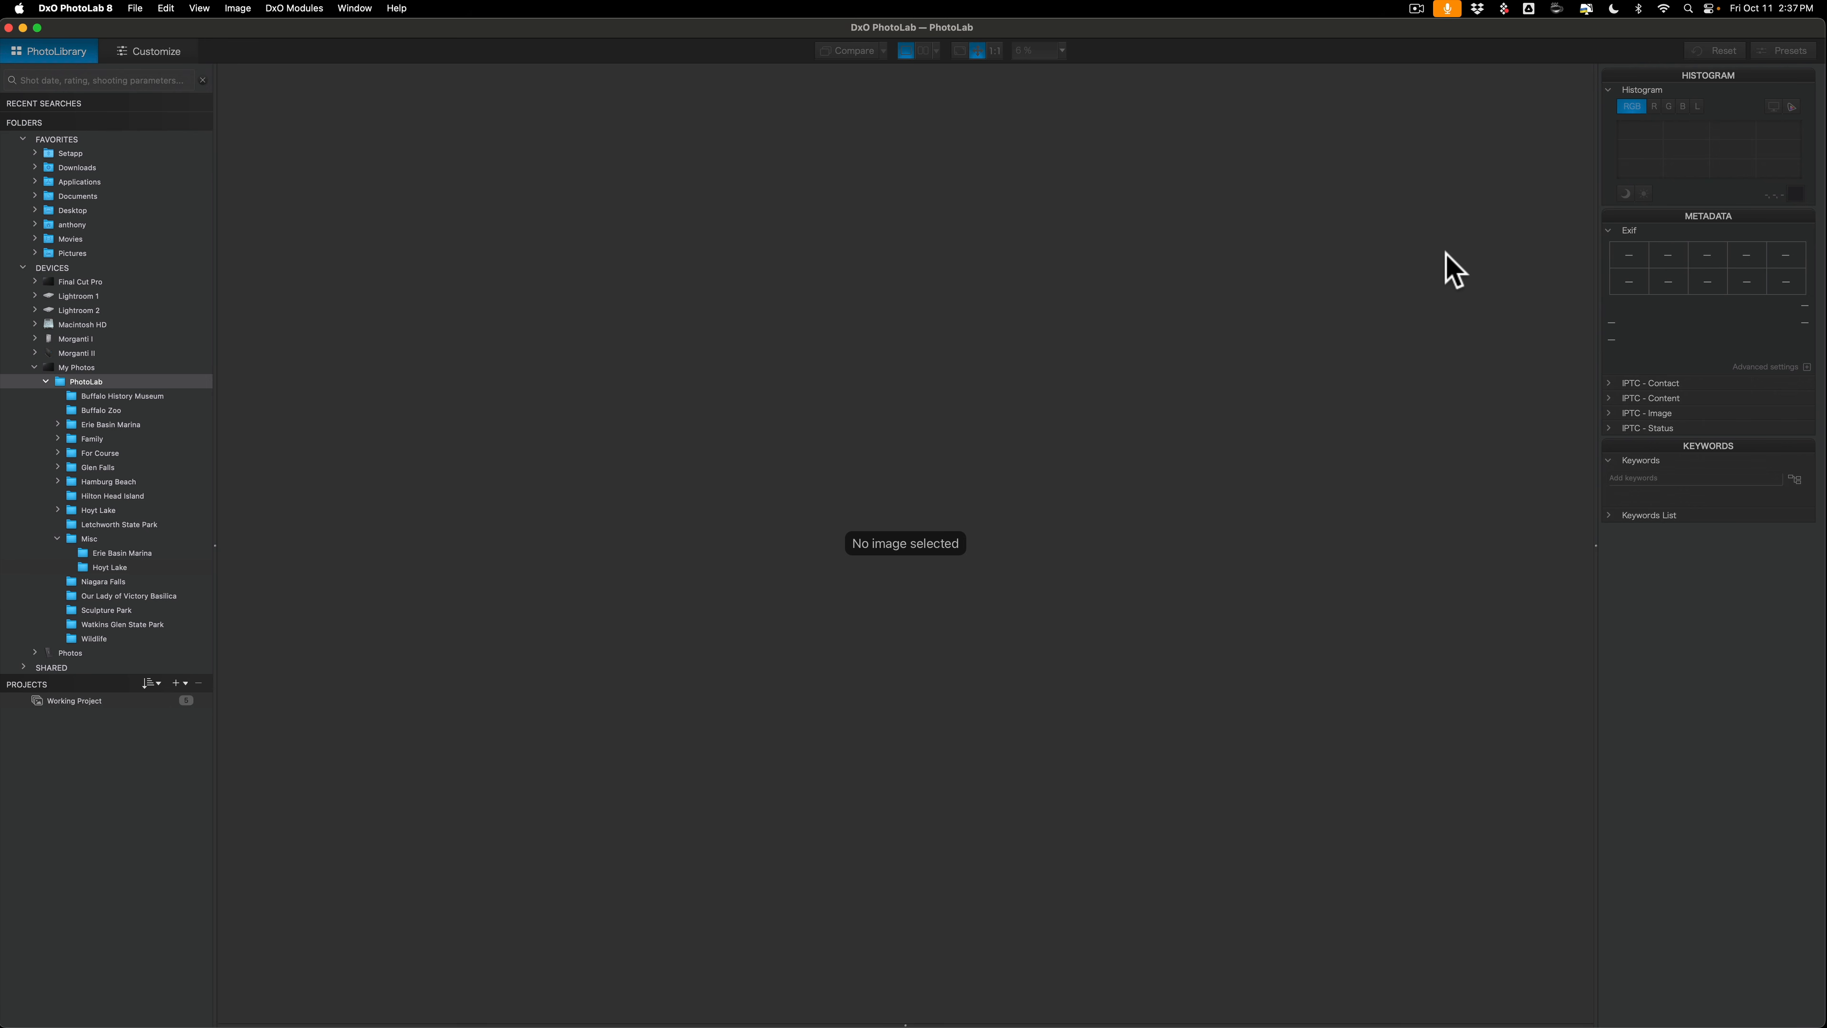
# Step: Switch to the web browser and find the "Compare your version" table on the DxO PhotoLab 8 What's new page
pyautogui.hotkey('ctrl', 'Right')
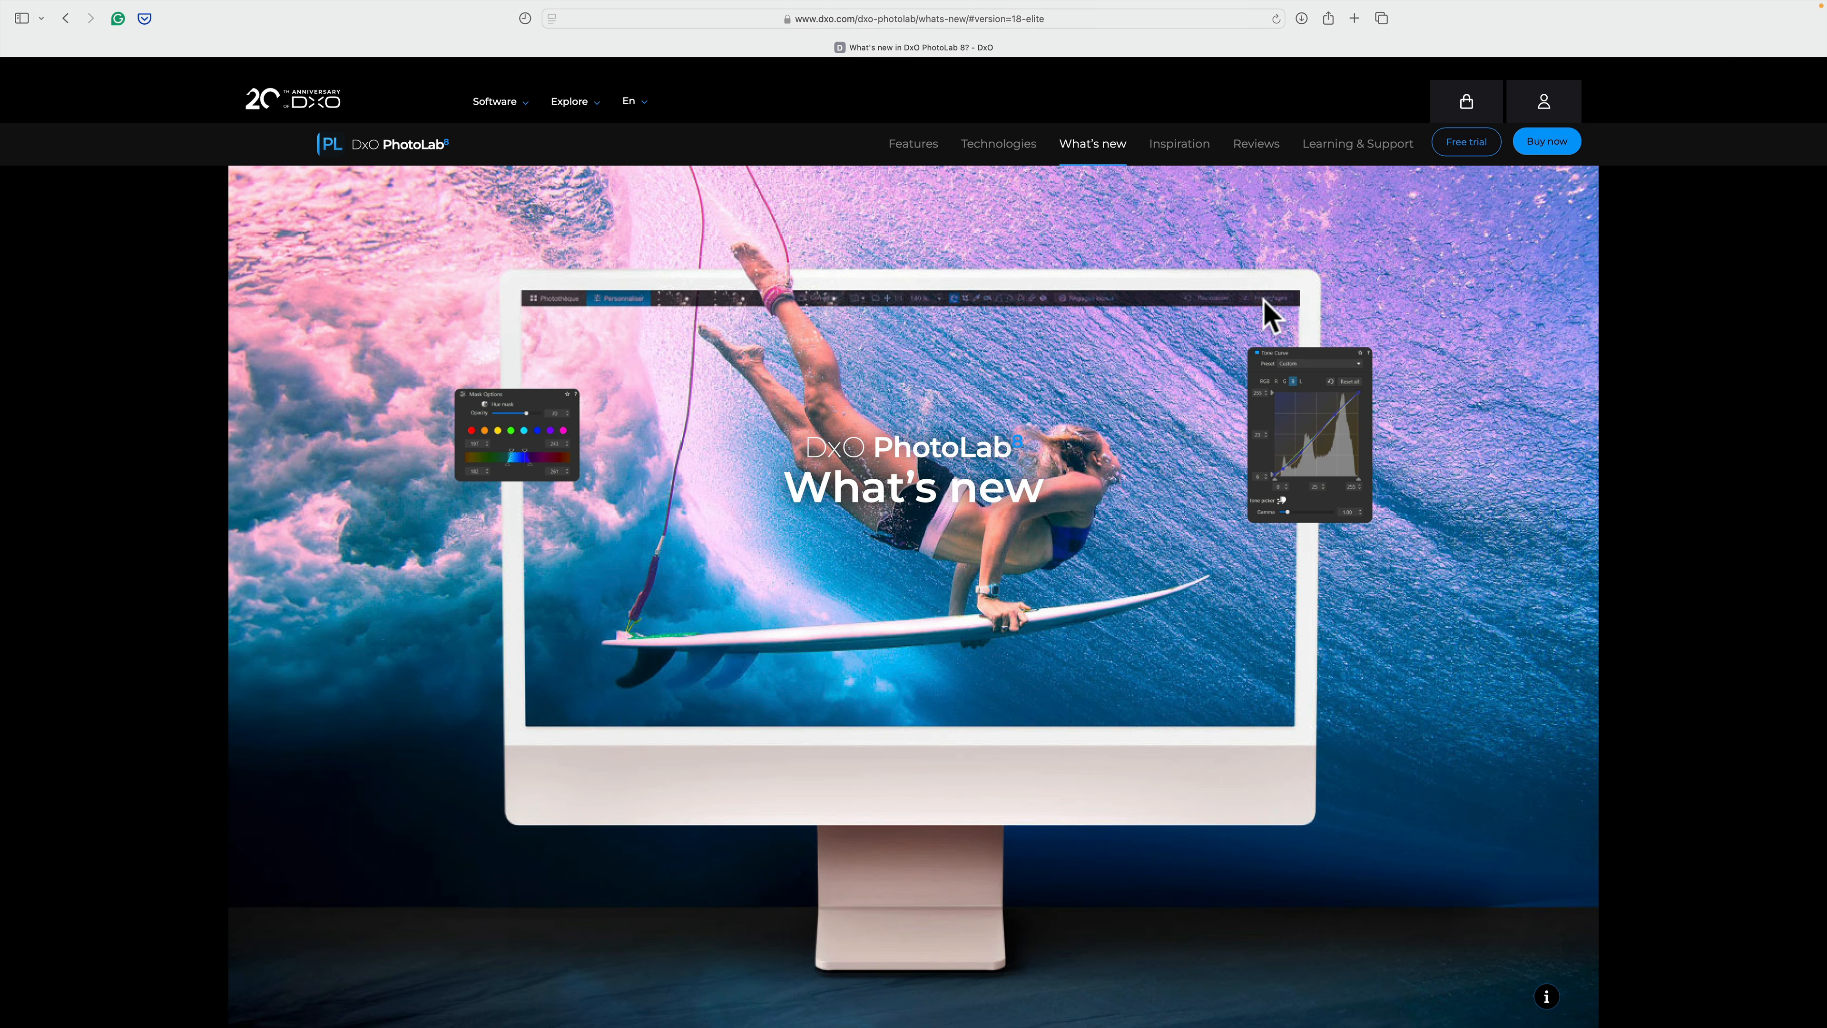
pyautogui.scroll(-20, 1172, 356)
pyautogui.scroll(-20, 1169, 347)
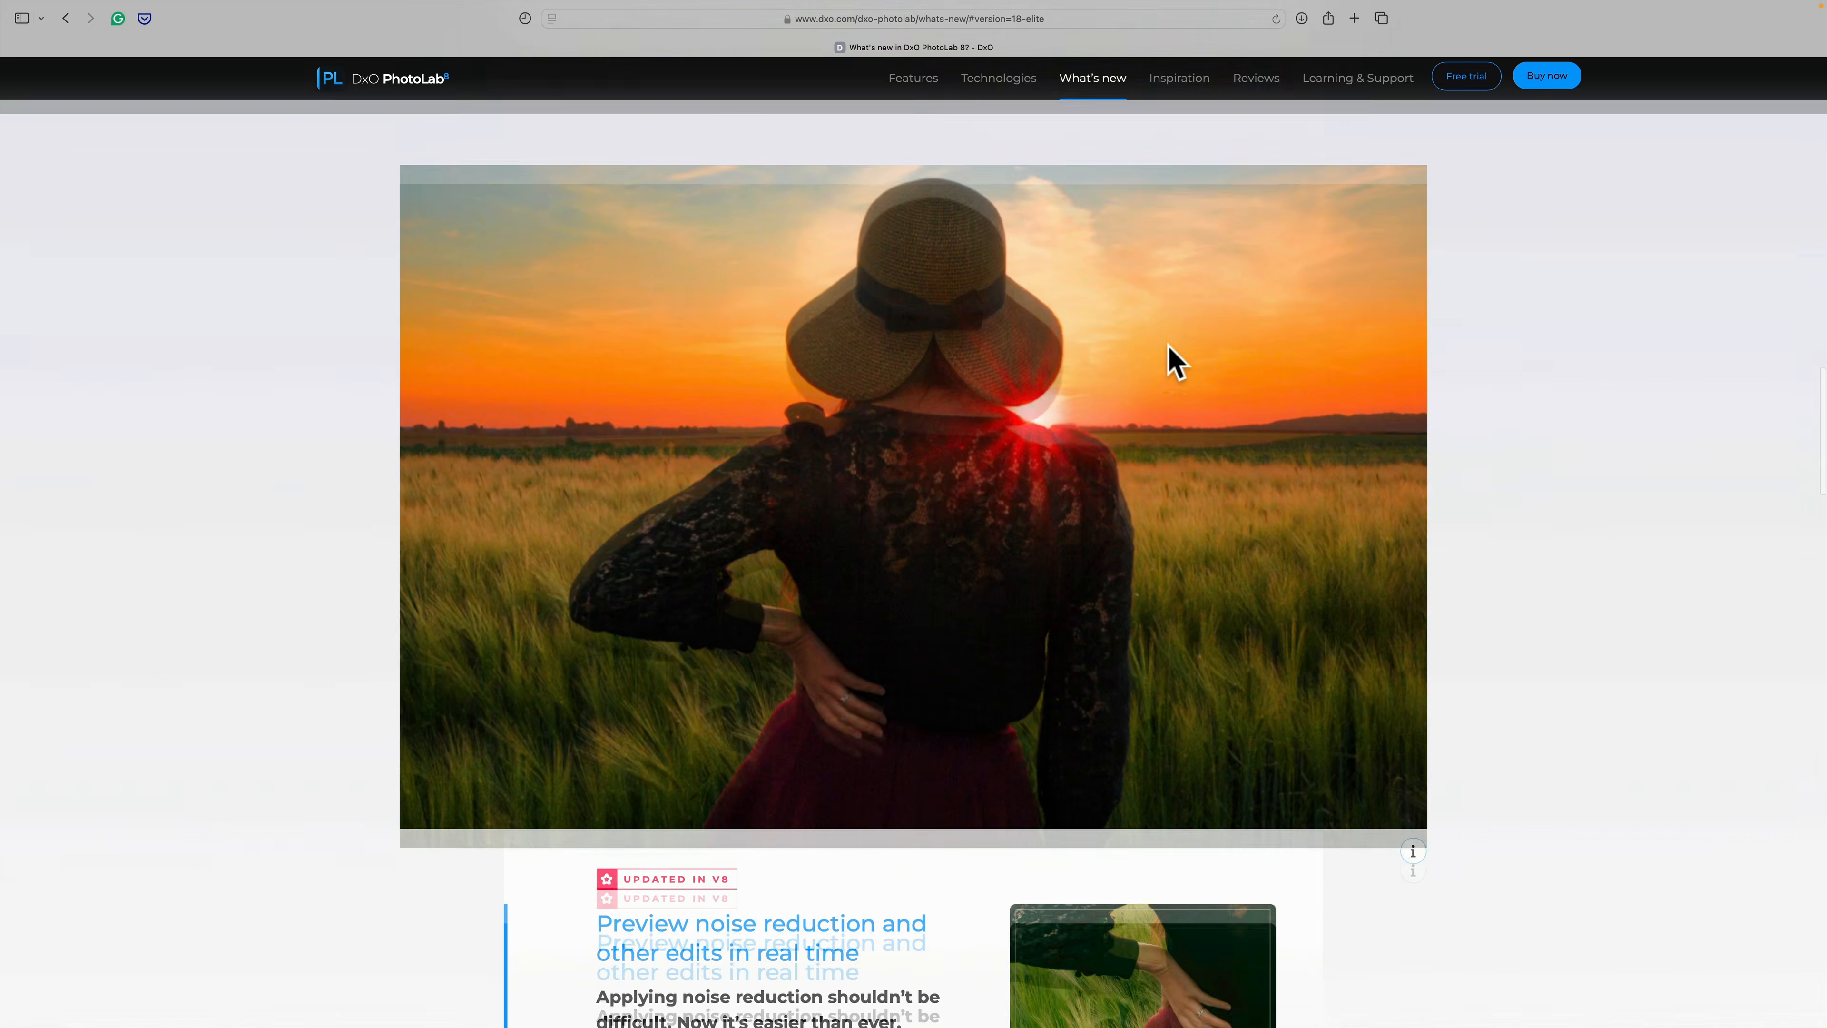
pyautogui.scroll(-10, 1174, 360)
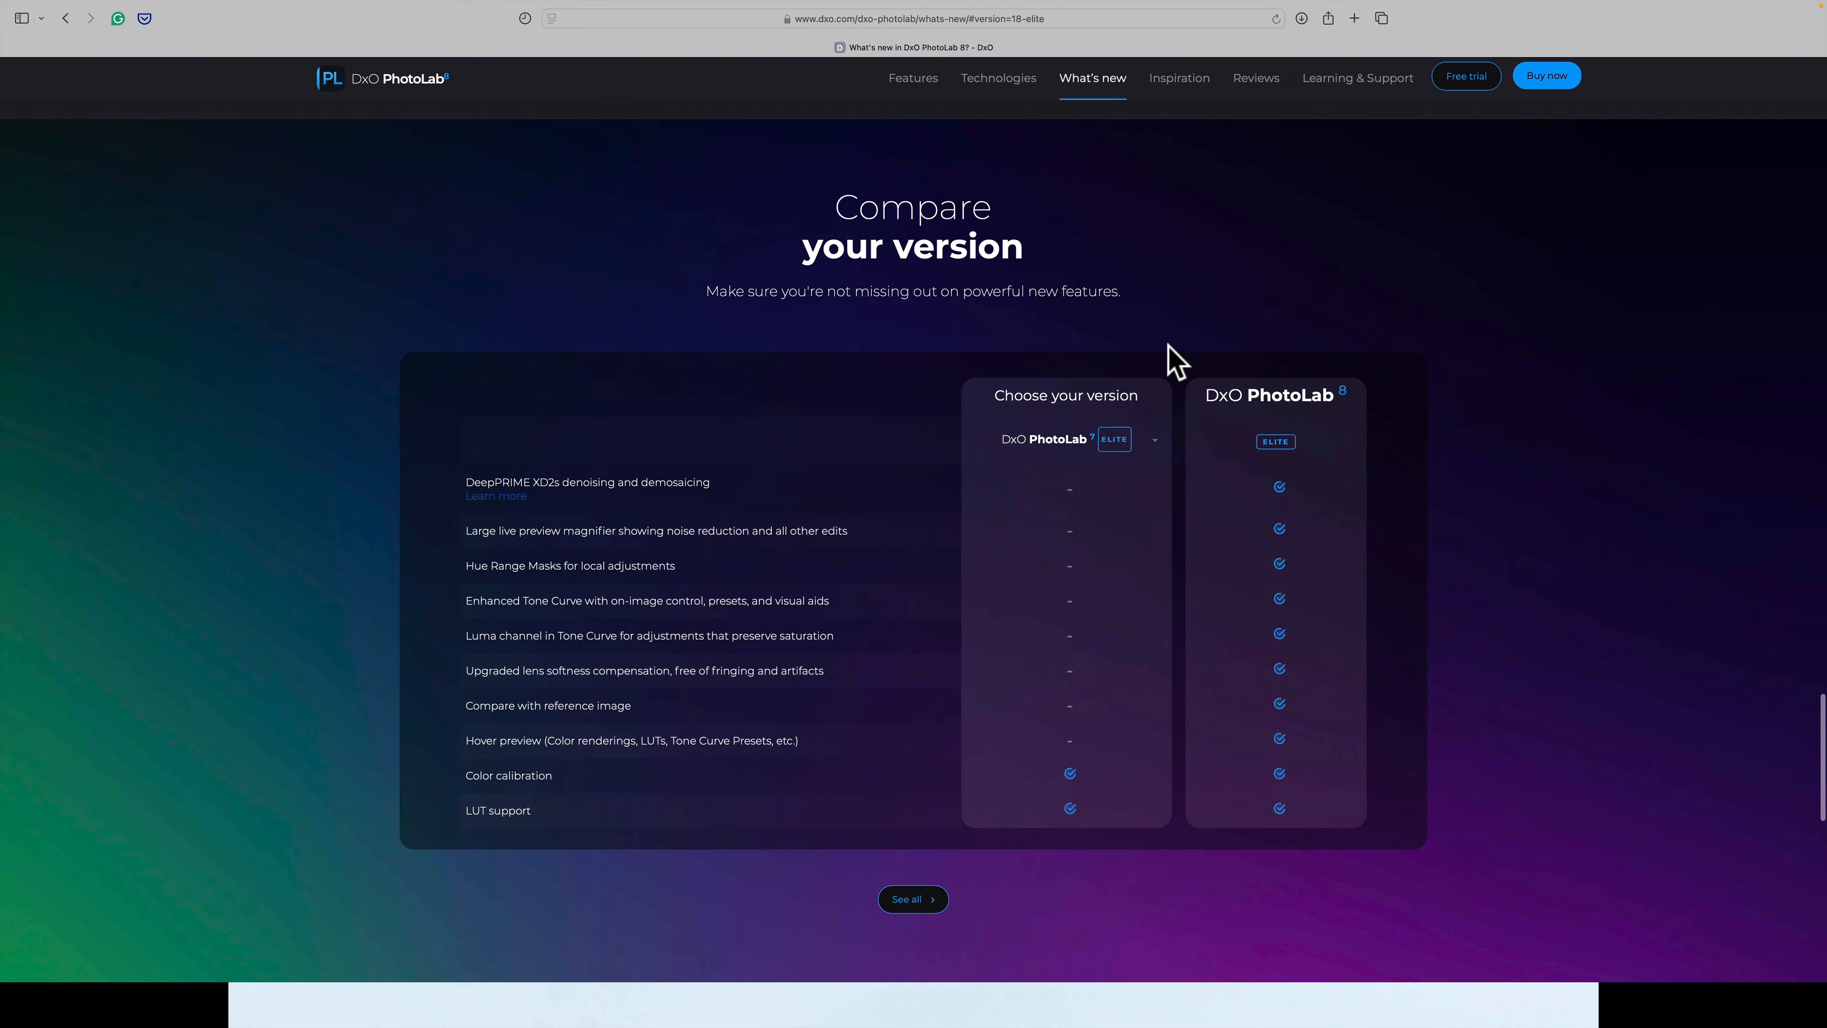
pyautogui.scroll(-1, 1172, 358)
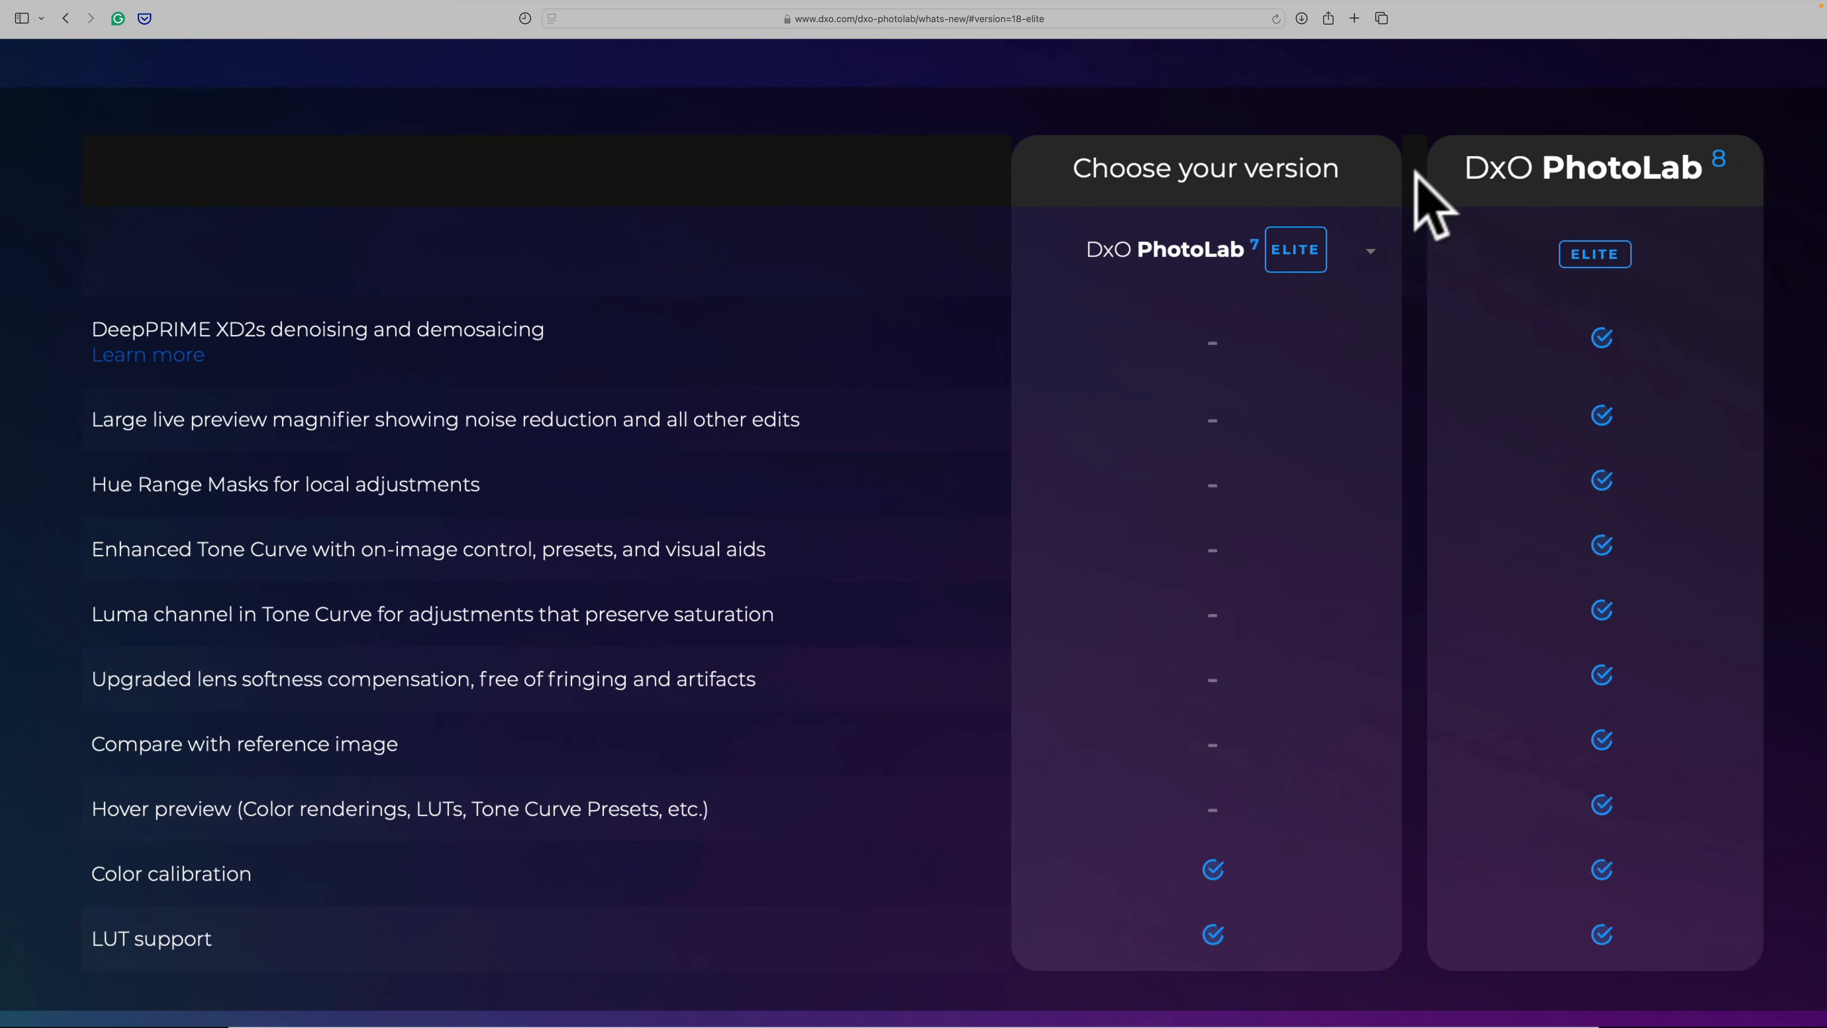
# Step: Compare DxO PhotoLab 8 Essential with the Elite edition and examine the complete feature list
pyautogui.click(1369, 251)
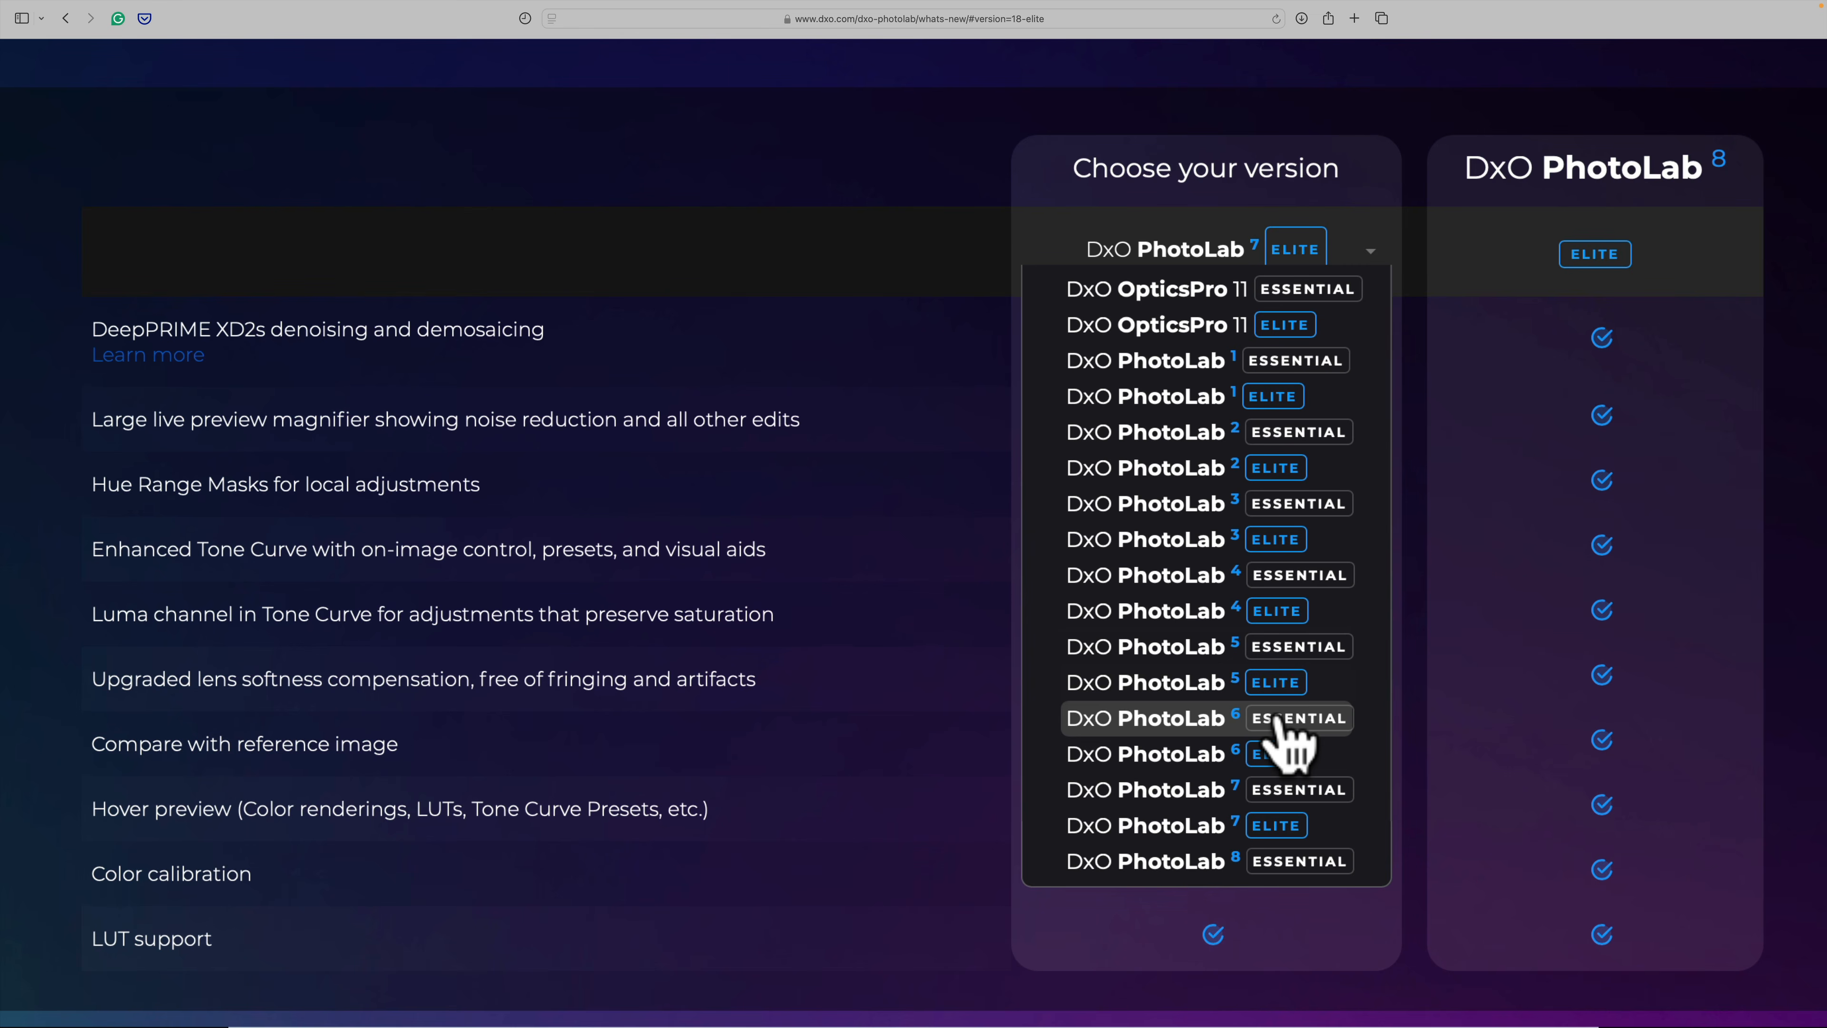
pyautogui.click(1275, 859)
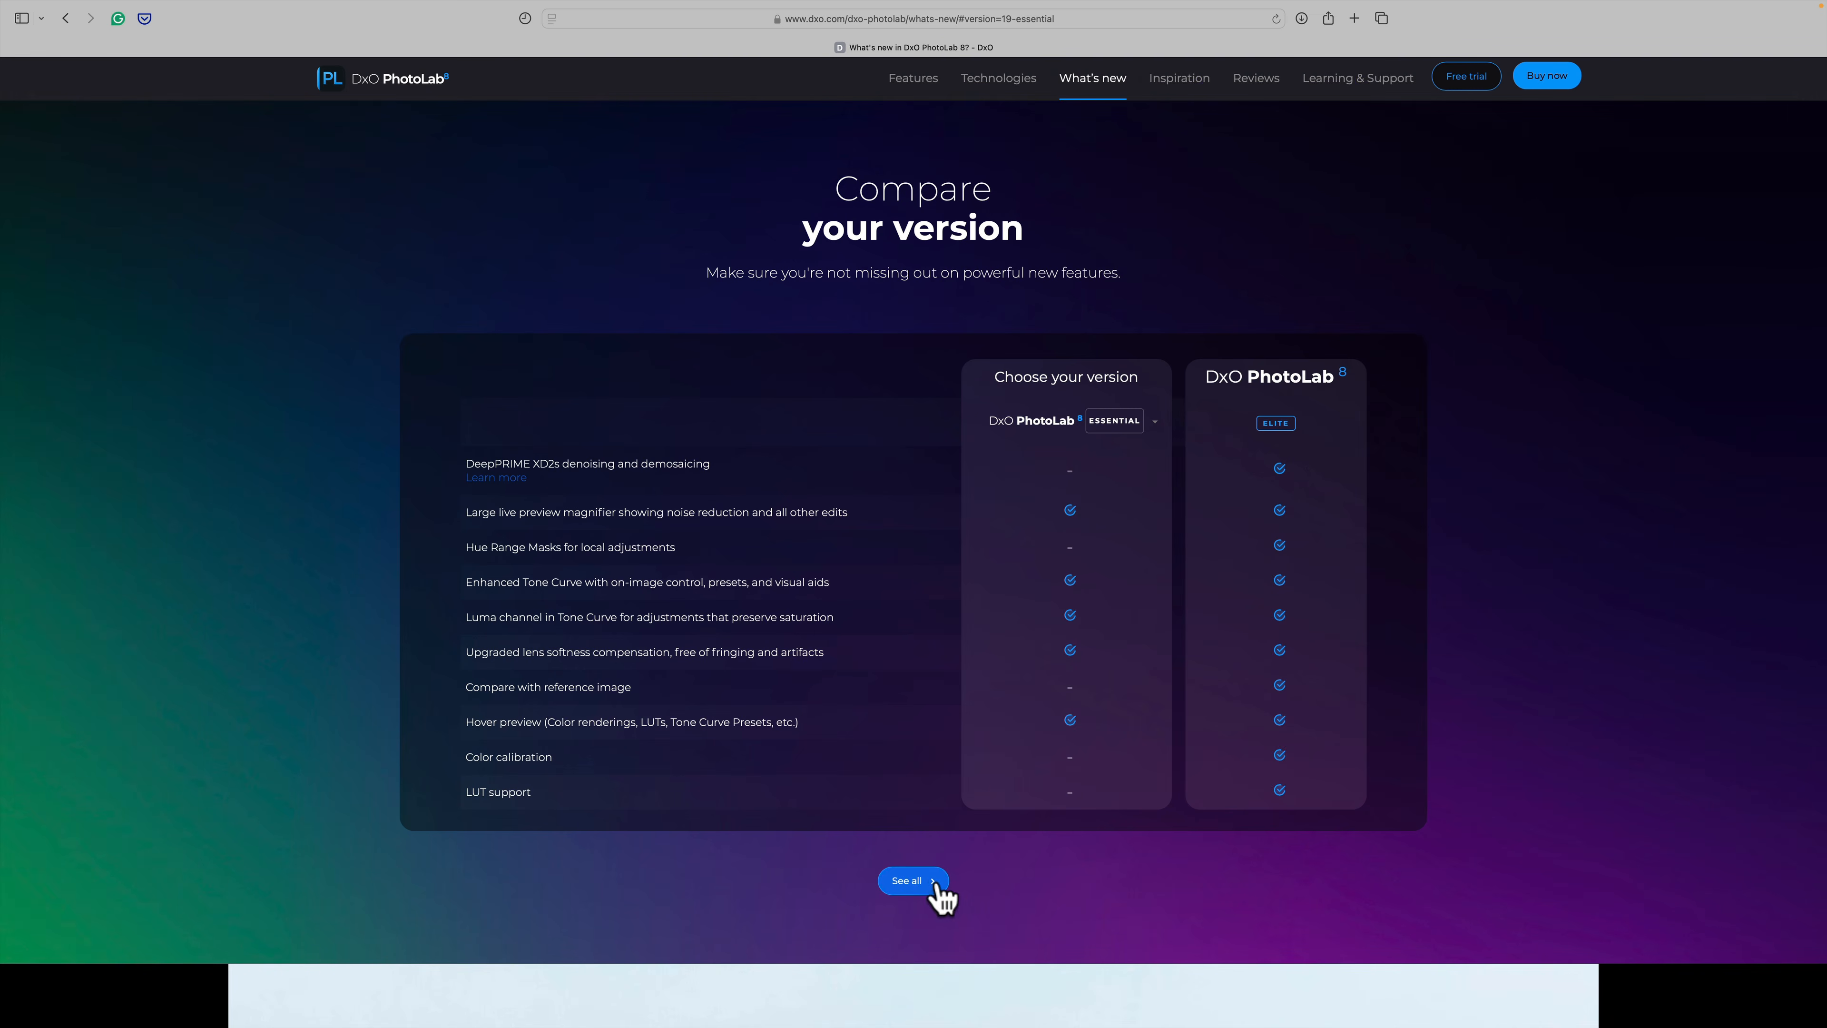
pyautogui.click(935, 882)
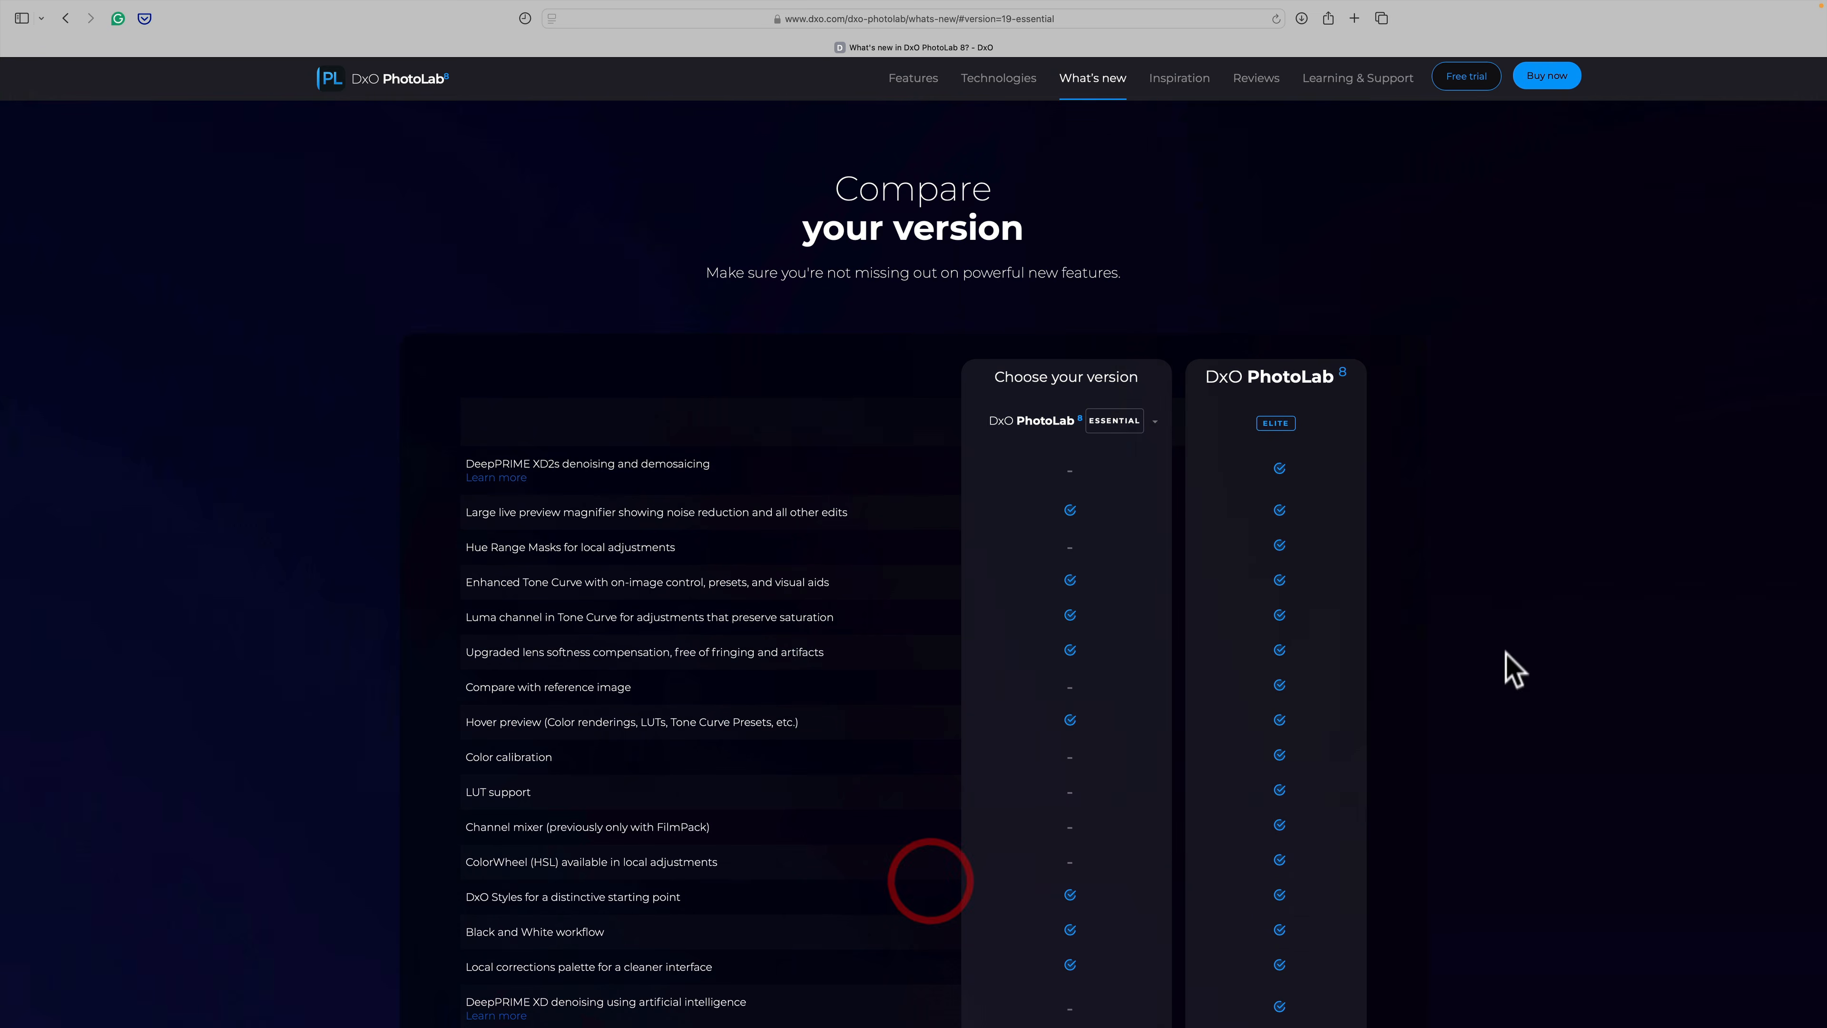
pyautogui.scroll(-8, 1505, 670)
pyautogui.scroll(-15, 1513, 663)
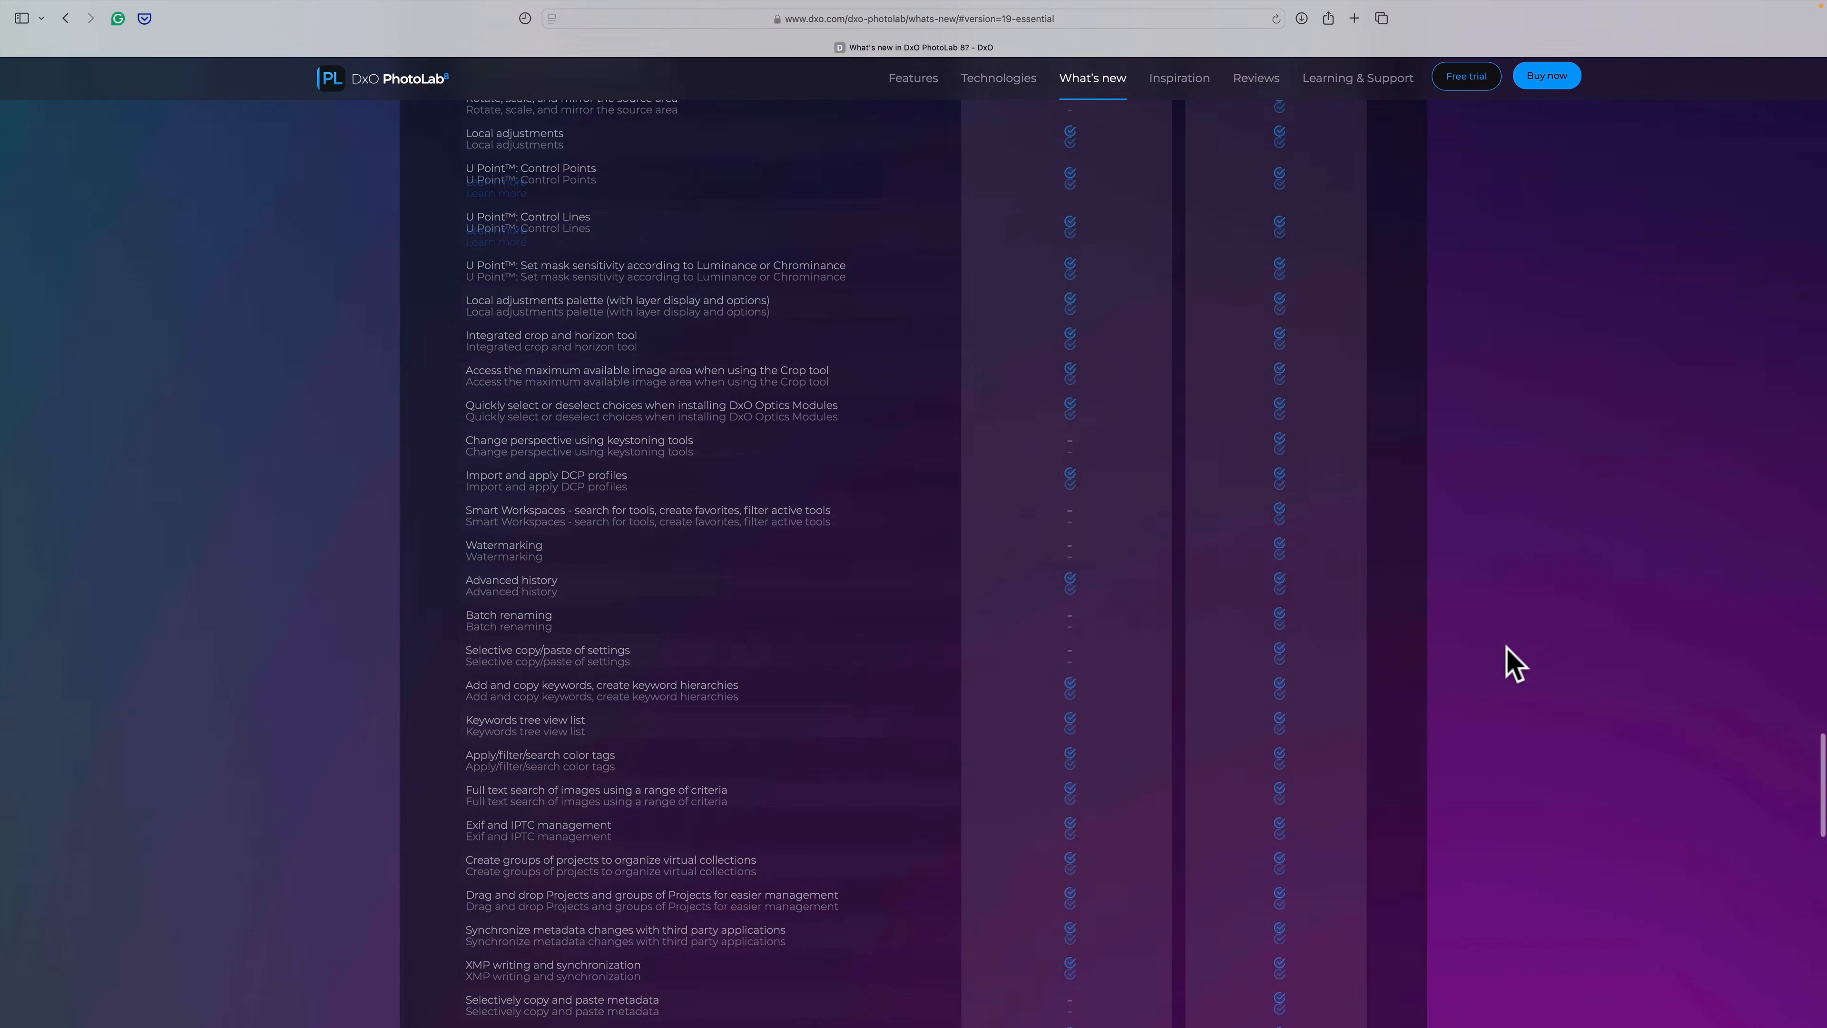
pyautogui.scroll(20, 1511, 662)
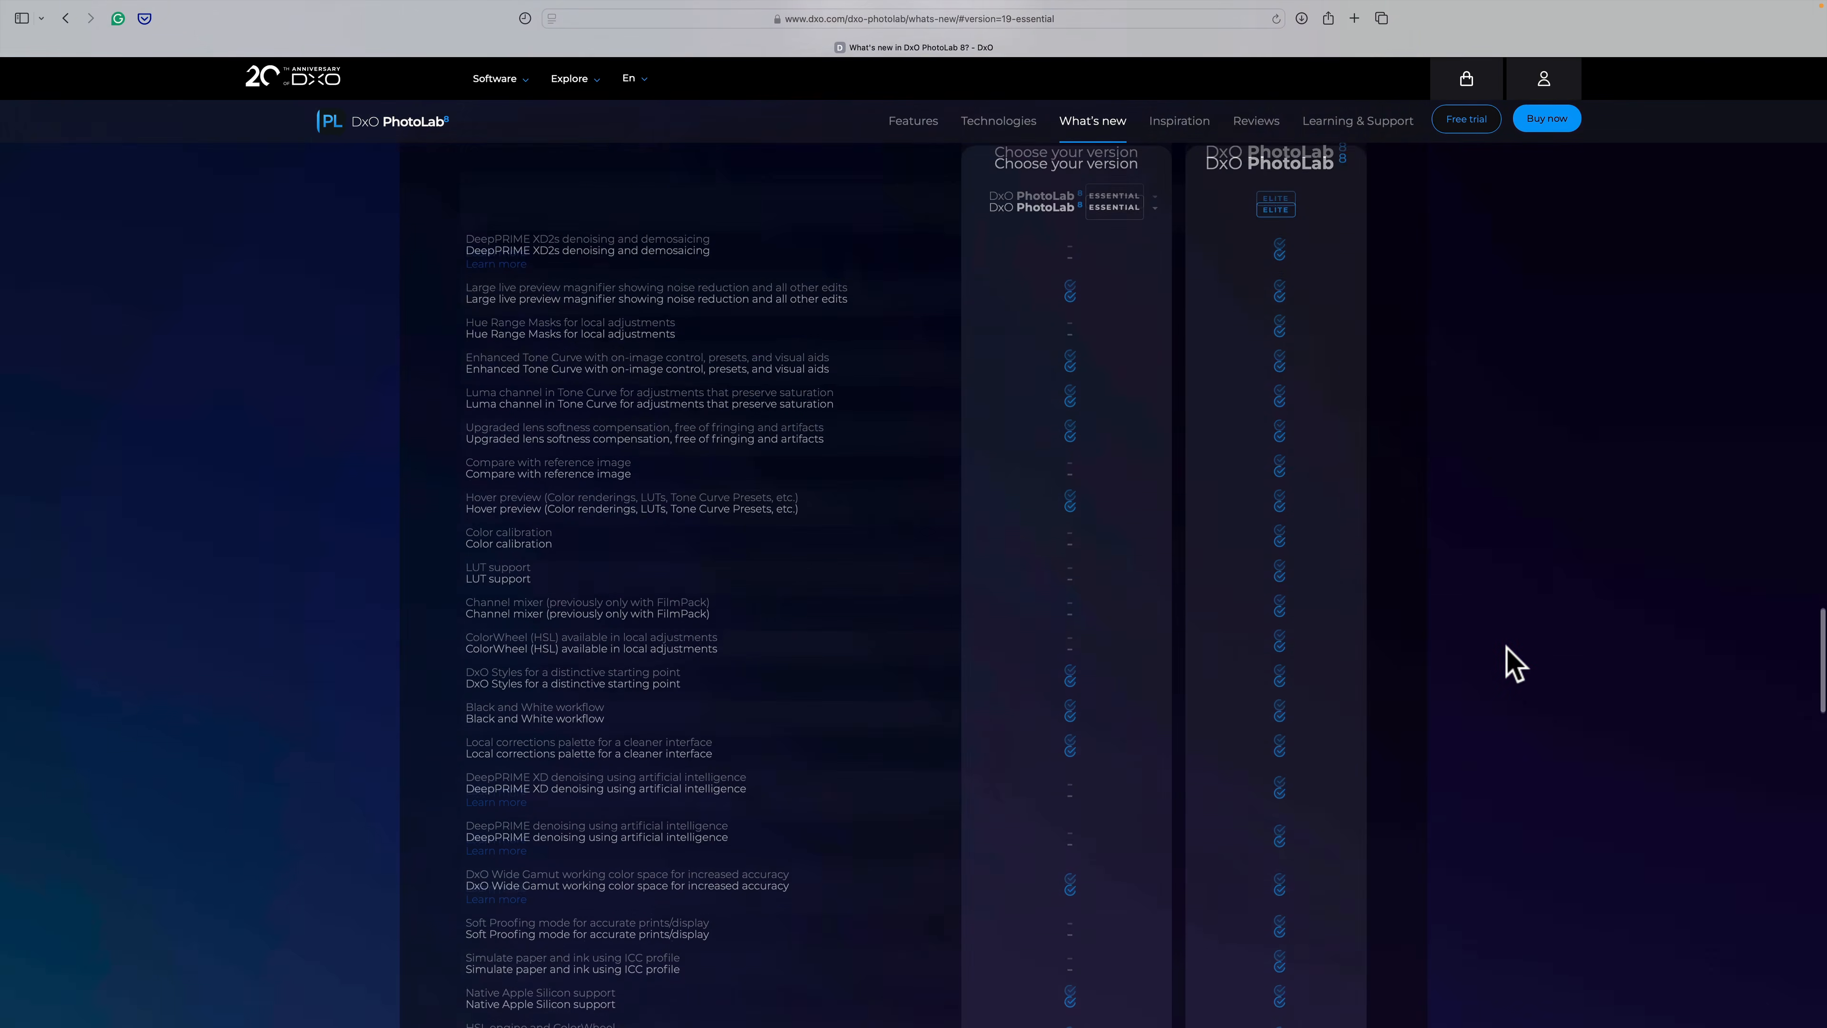
pyautogui.scroll(-3, 1486, 665)
pyautogui.click(1131, 469)
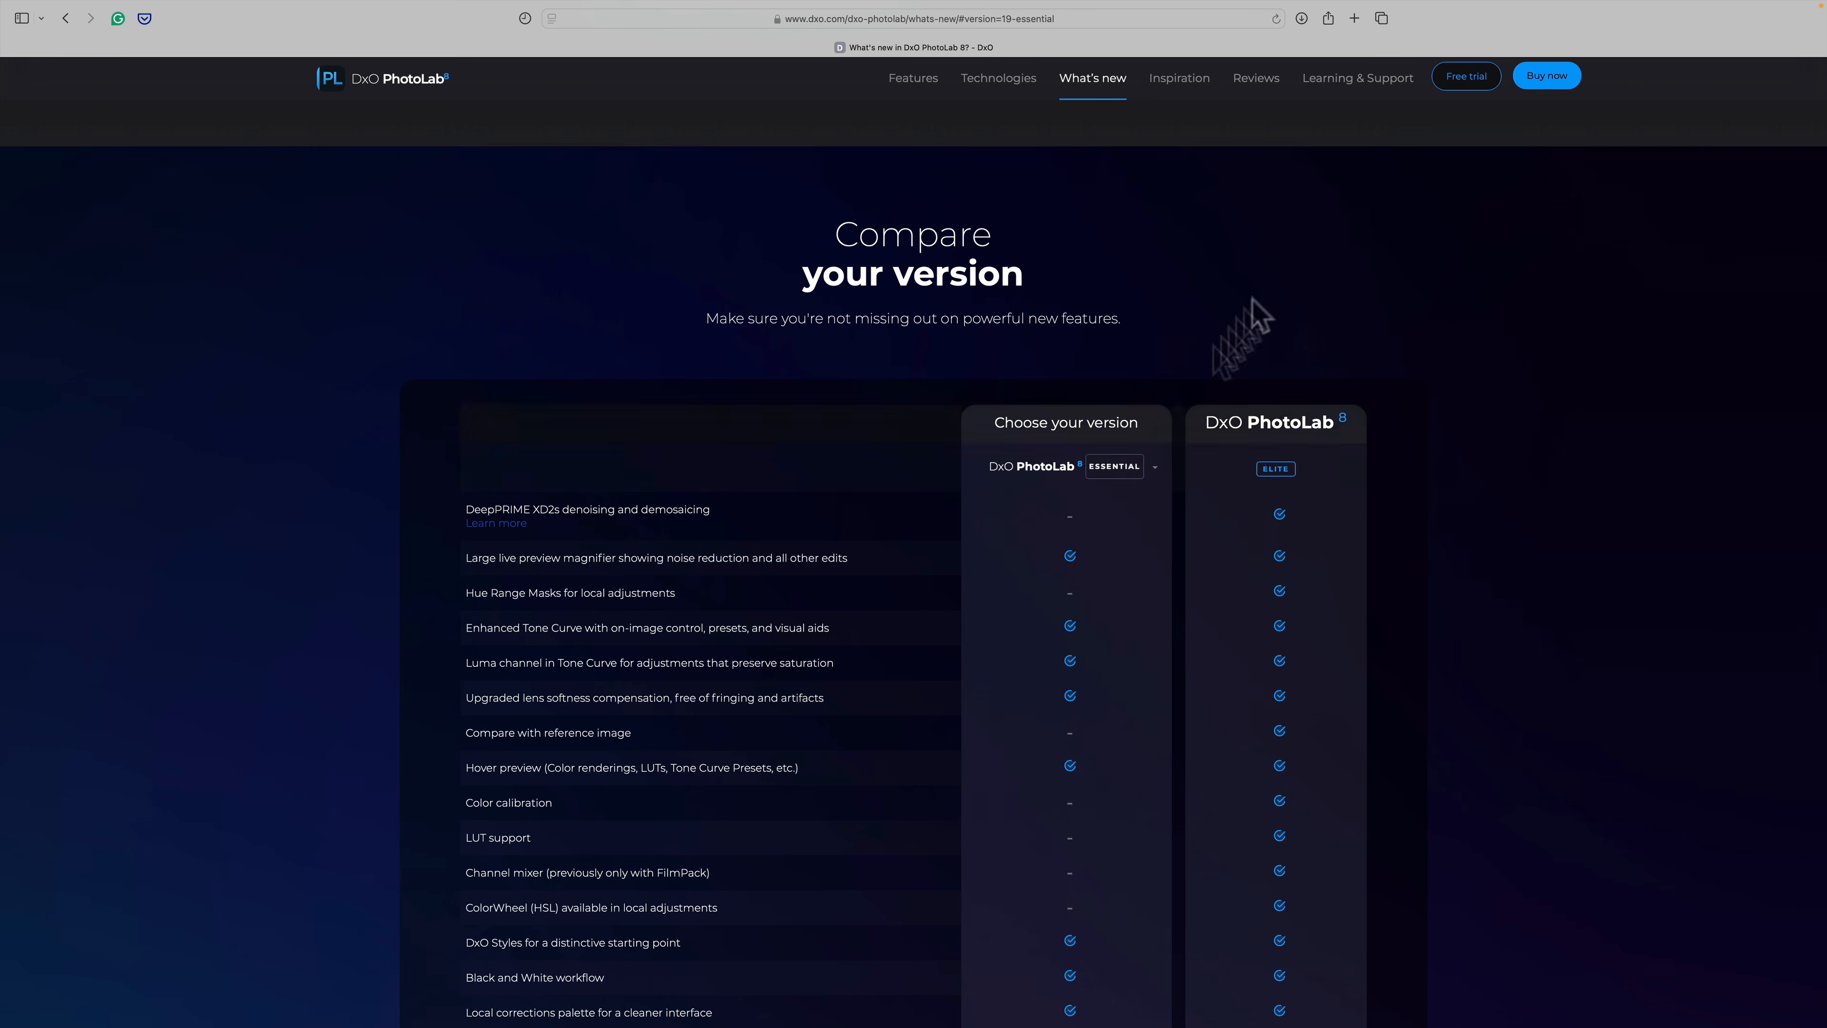
pyautogui.click(1308, 208)
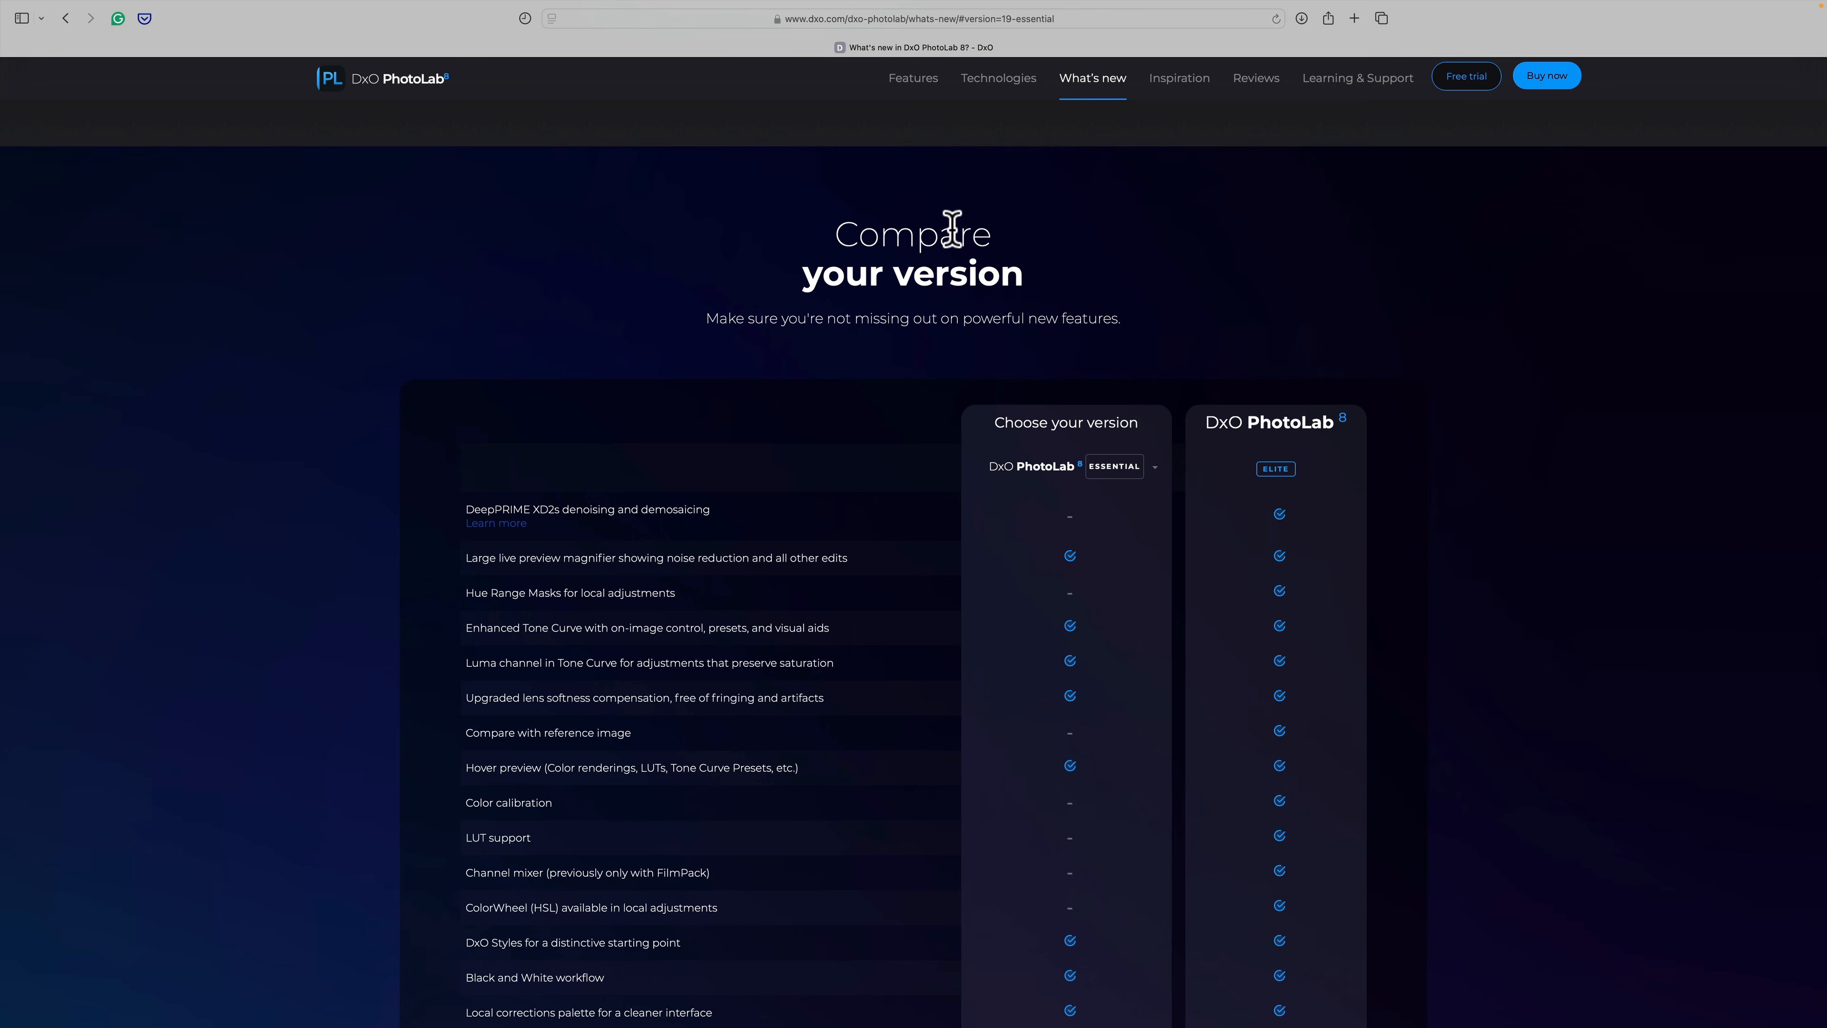
# Step: Switch back to DxO PhotoLab and open the Hoyt Lake folder inside Misc
pyautogui.hotkey('ctrl', 'Left')
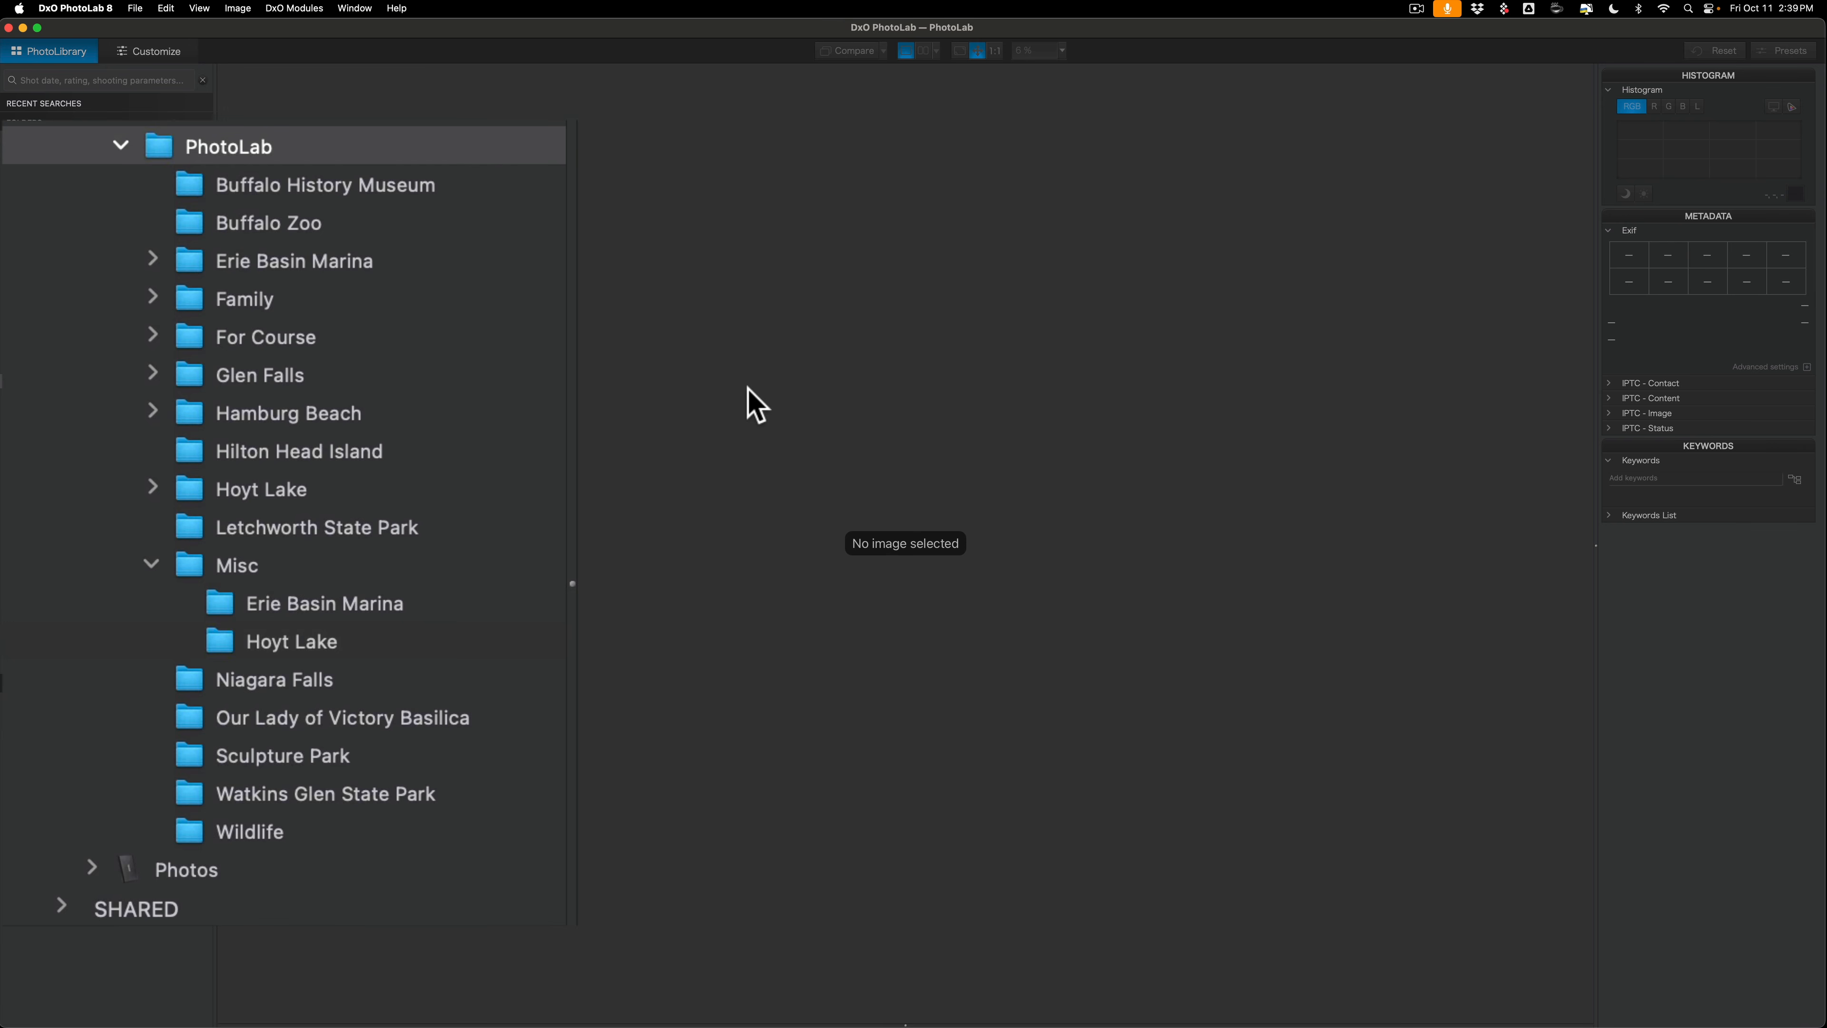
pyautogui.click(229, 558)
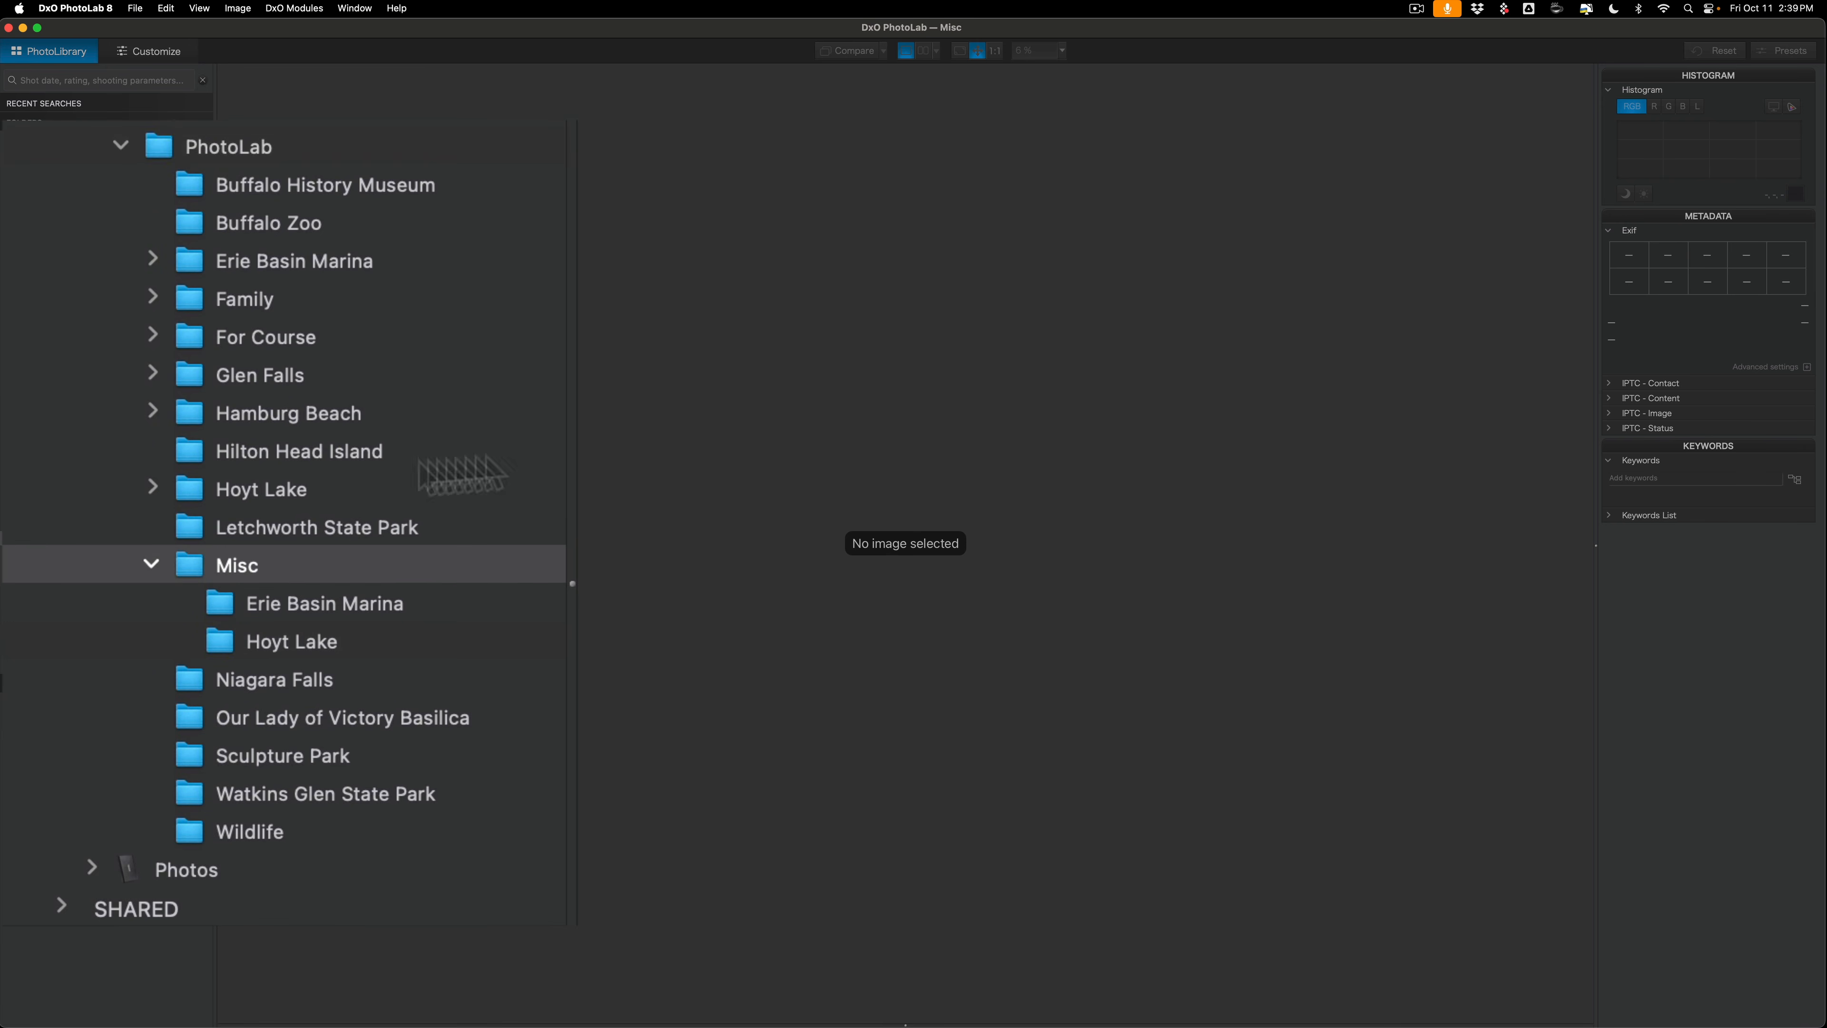
pyautogui.click(261, 641)
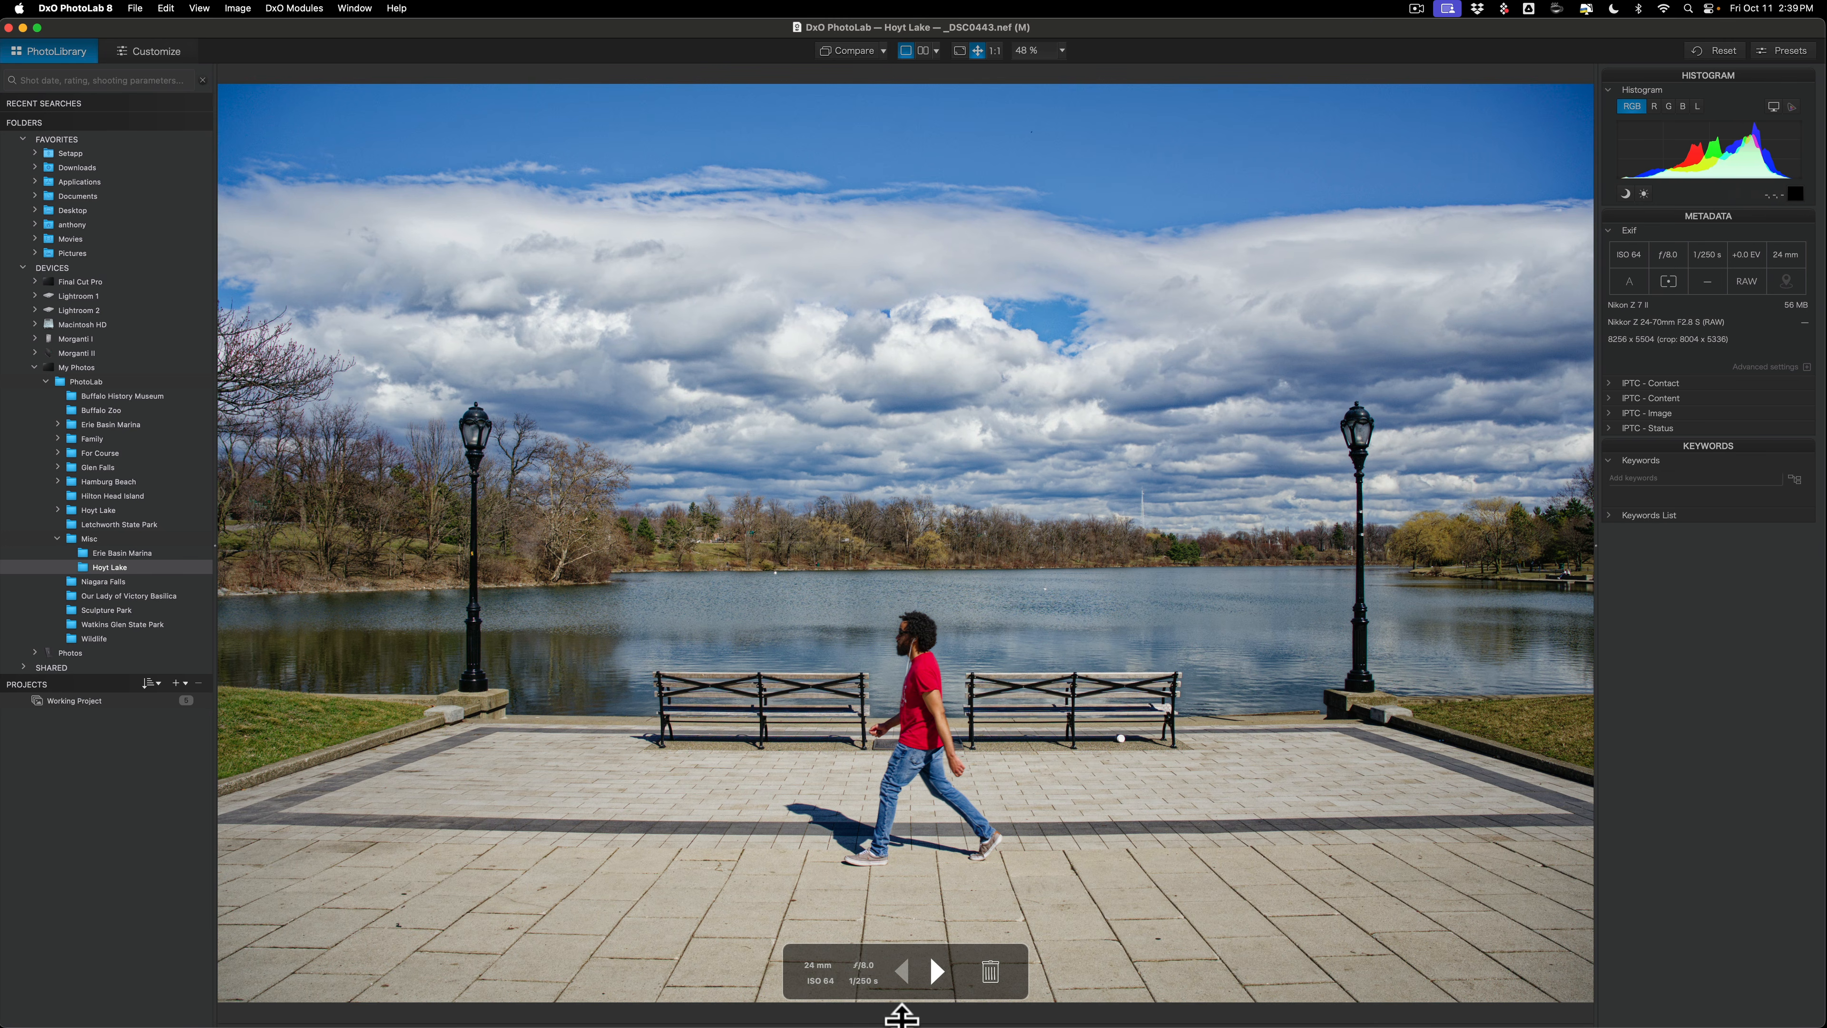
# Step: Expand the hidden image browser to fill the viewer area and shrink it back to a single row of thumbnails
pyautogui.moveTo(903, 1020); pyautogui.dragTo(899, 858)
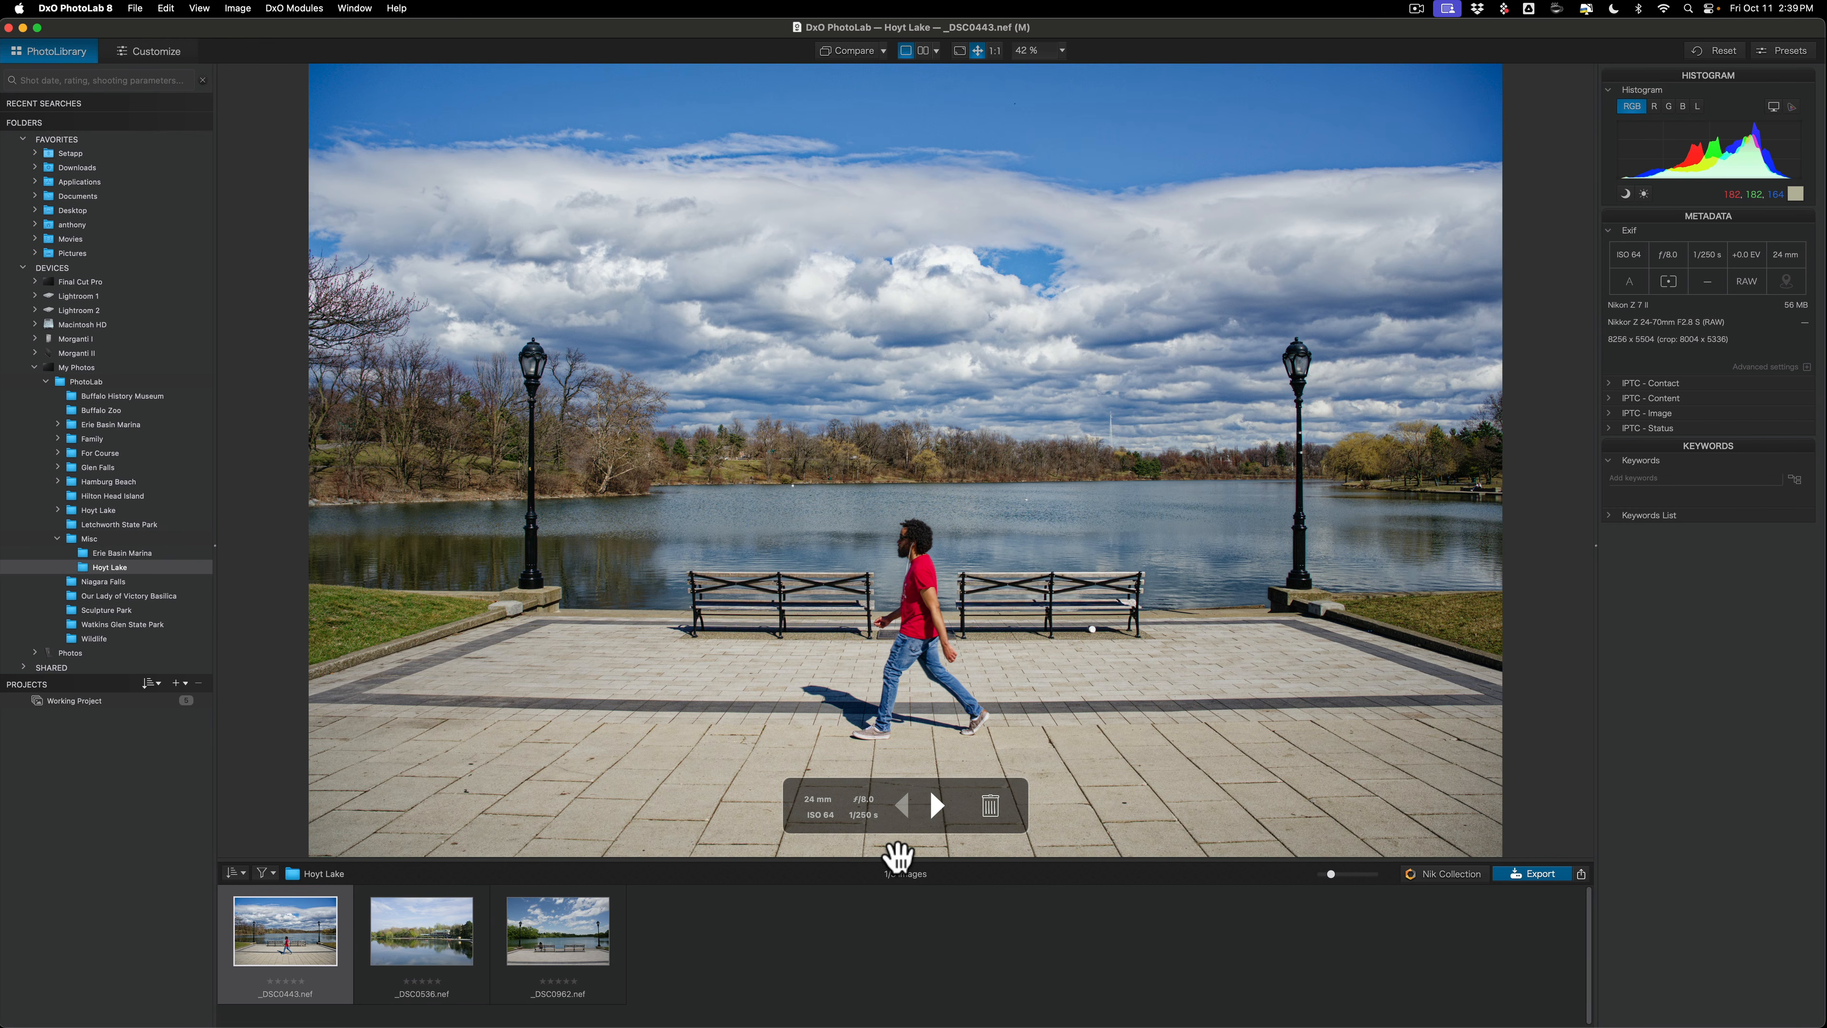
pyautogui.moveTo(900, 857); pyautogui.dragTo(871, 14)
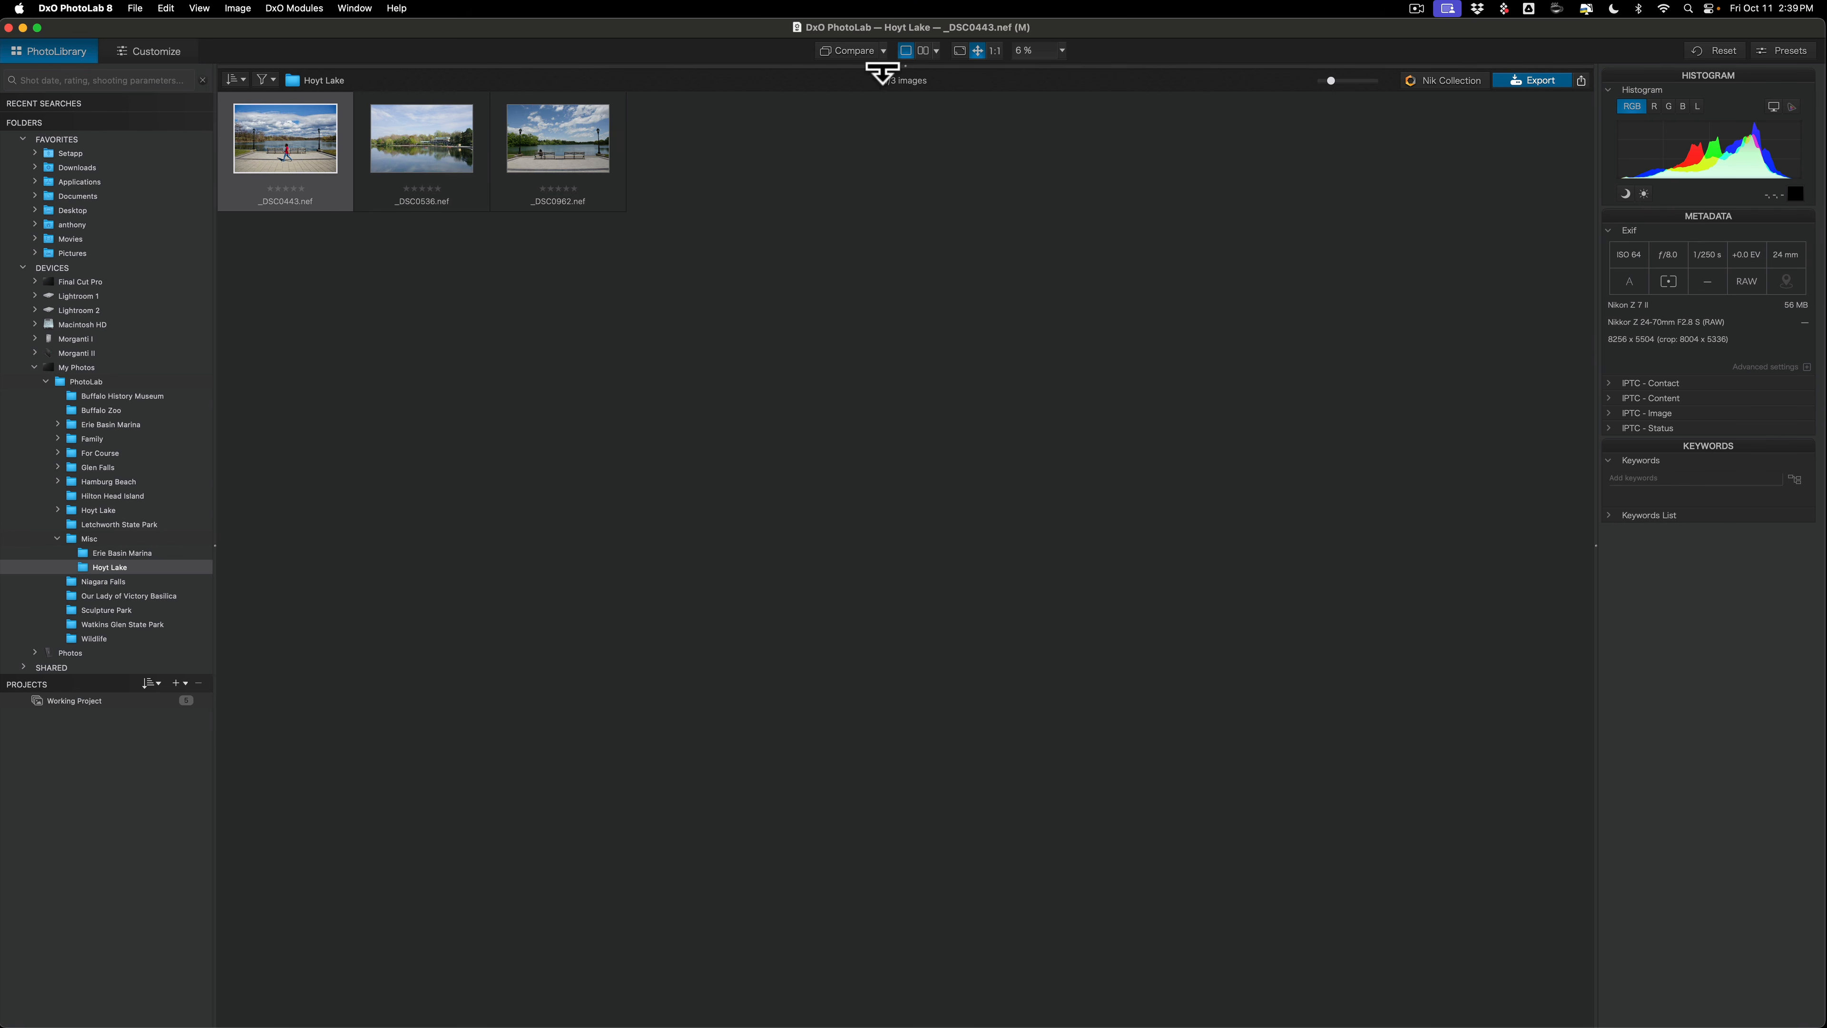
pyautogui.moveTo(881, 72); pyautogui.dragTo(878, 866)
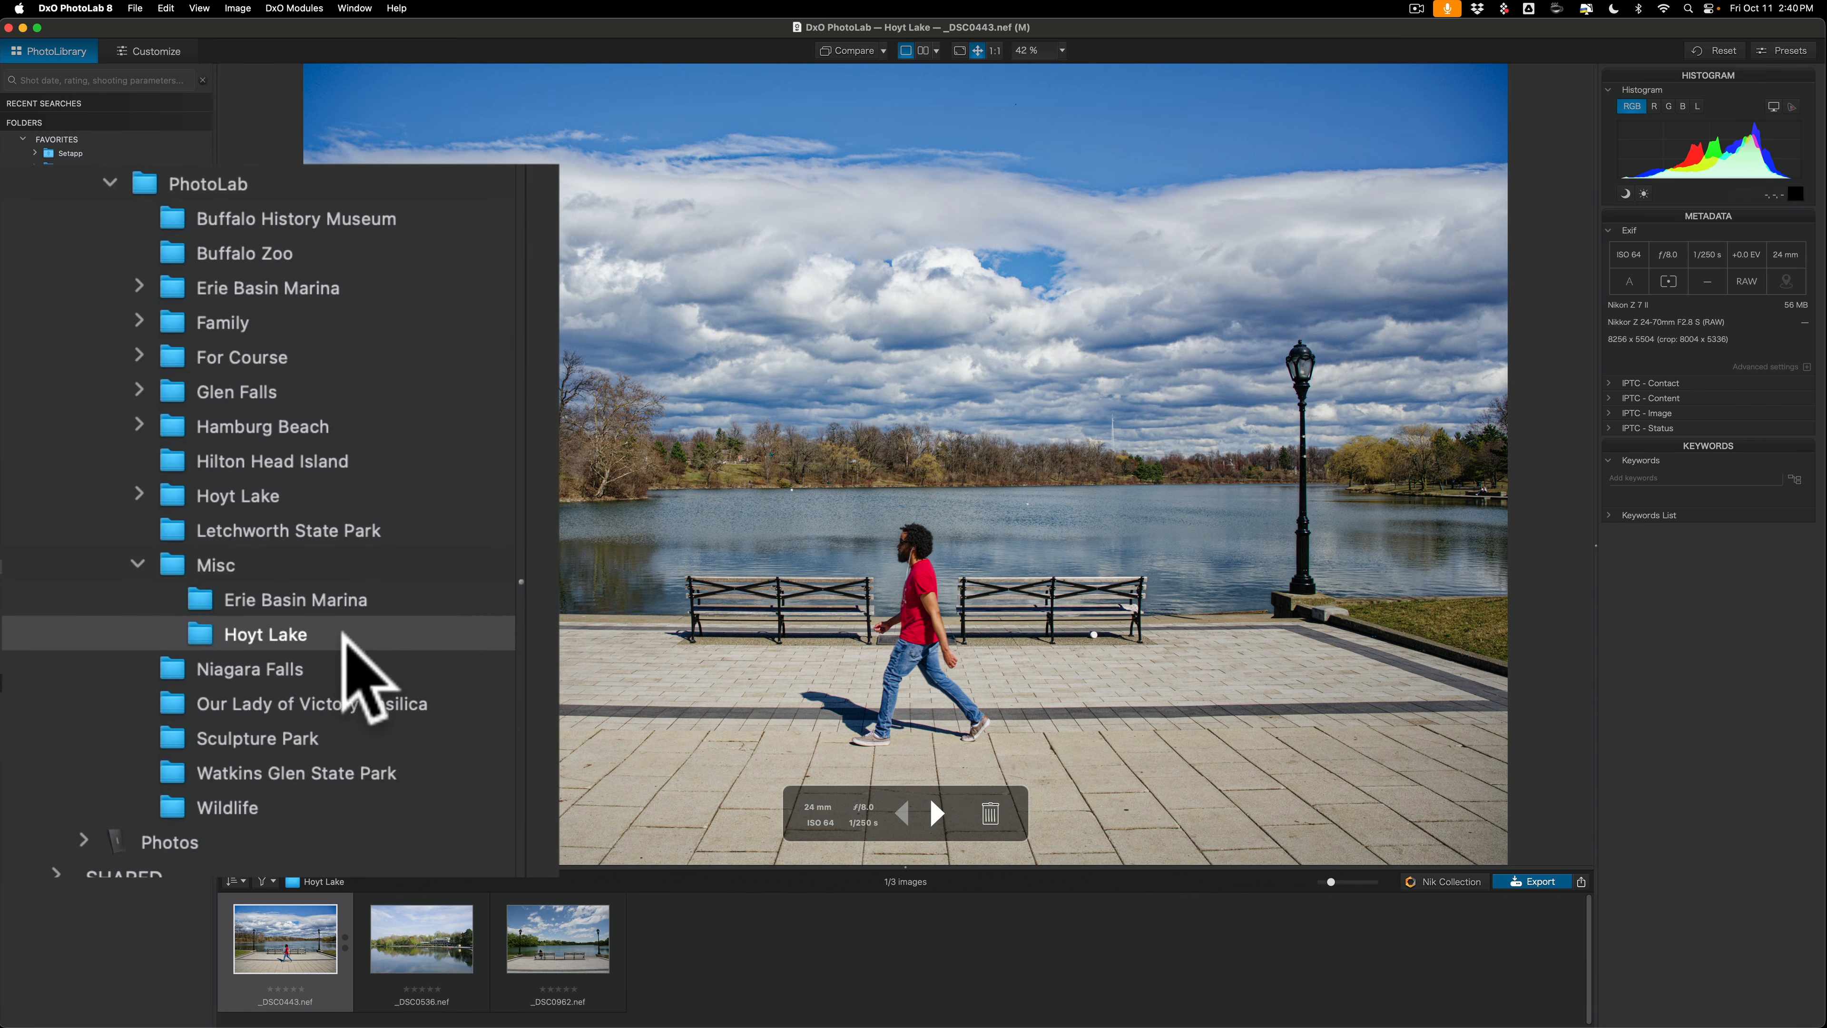
# Step: Index the Hoyt Lake folder inside Misc
pyautogui.rightClick(211, 590)
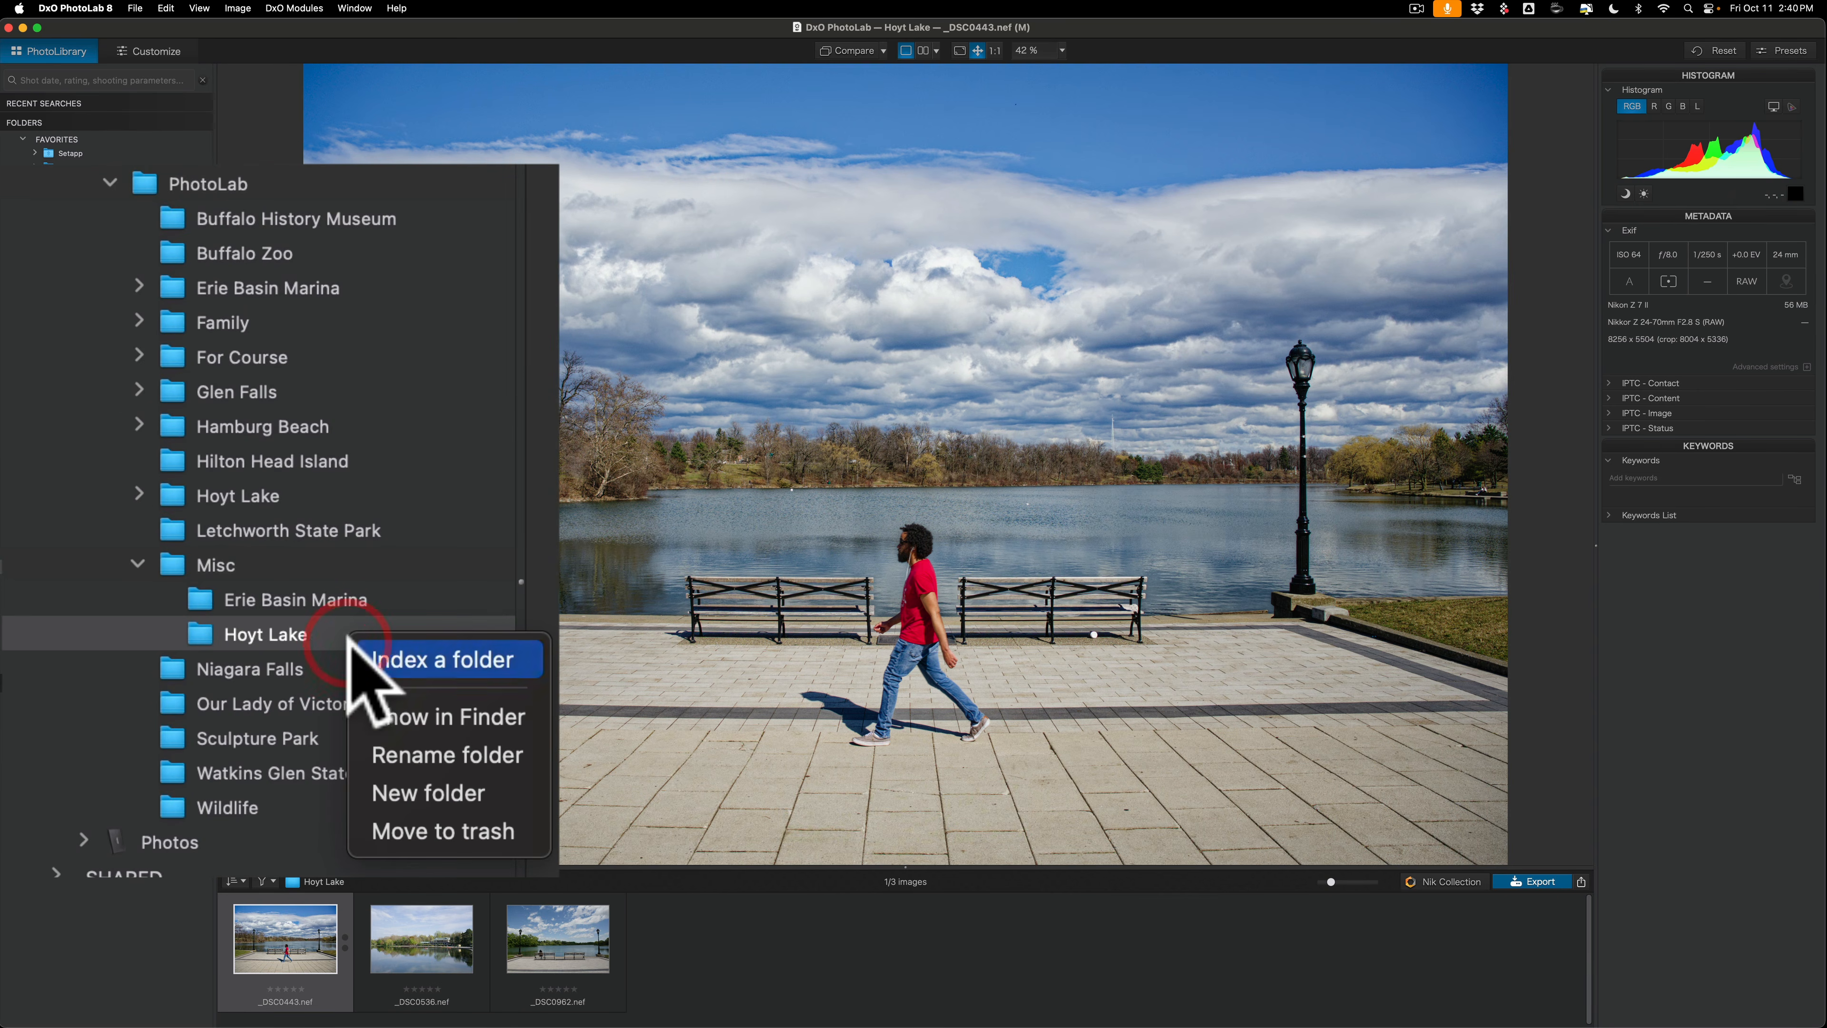
pyautogui.click(382, 656)
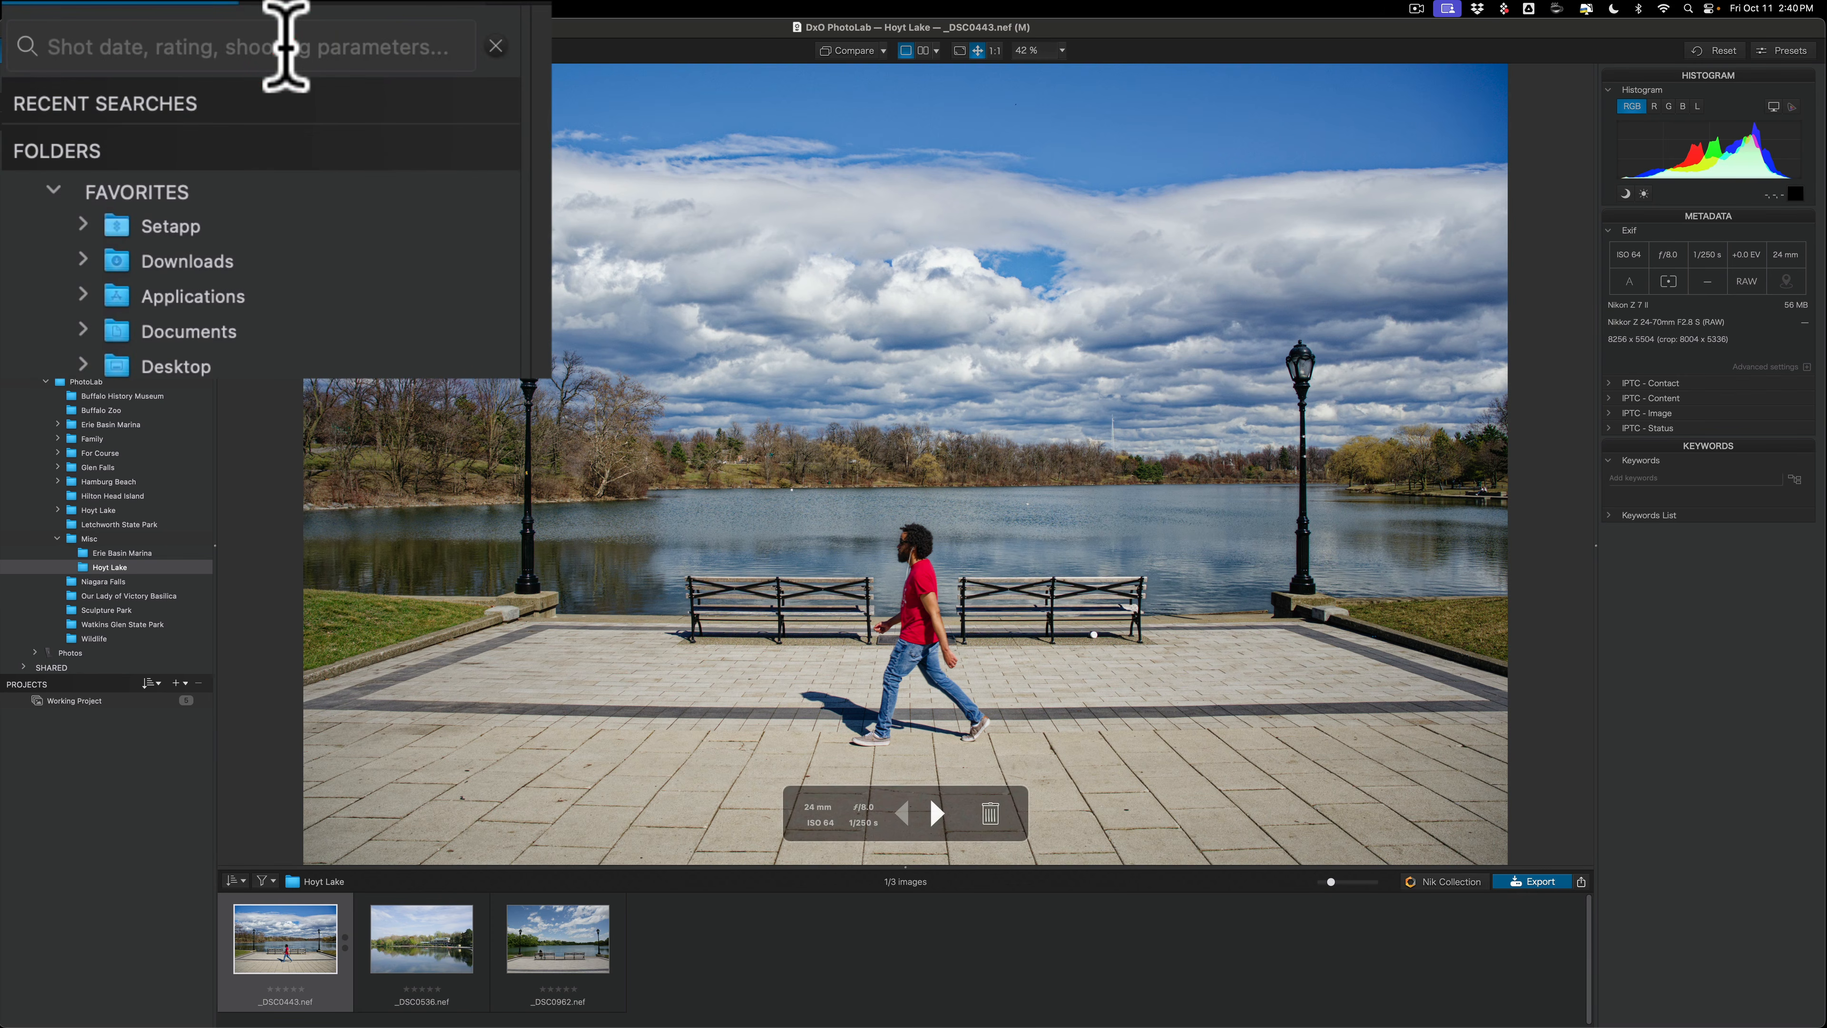
# Step: Search the photo library for 64 to view the matching criteria, and clear the search
pyautogui.click(118, 80)
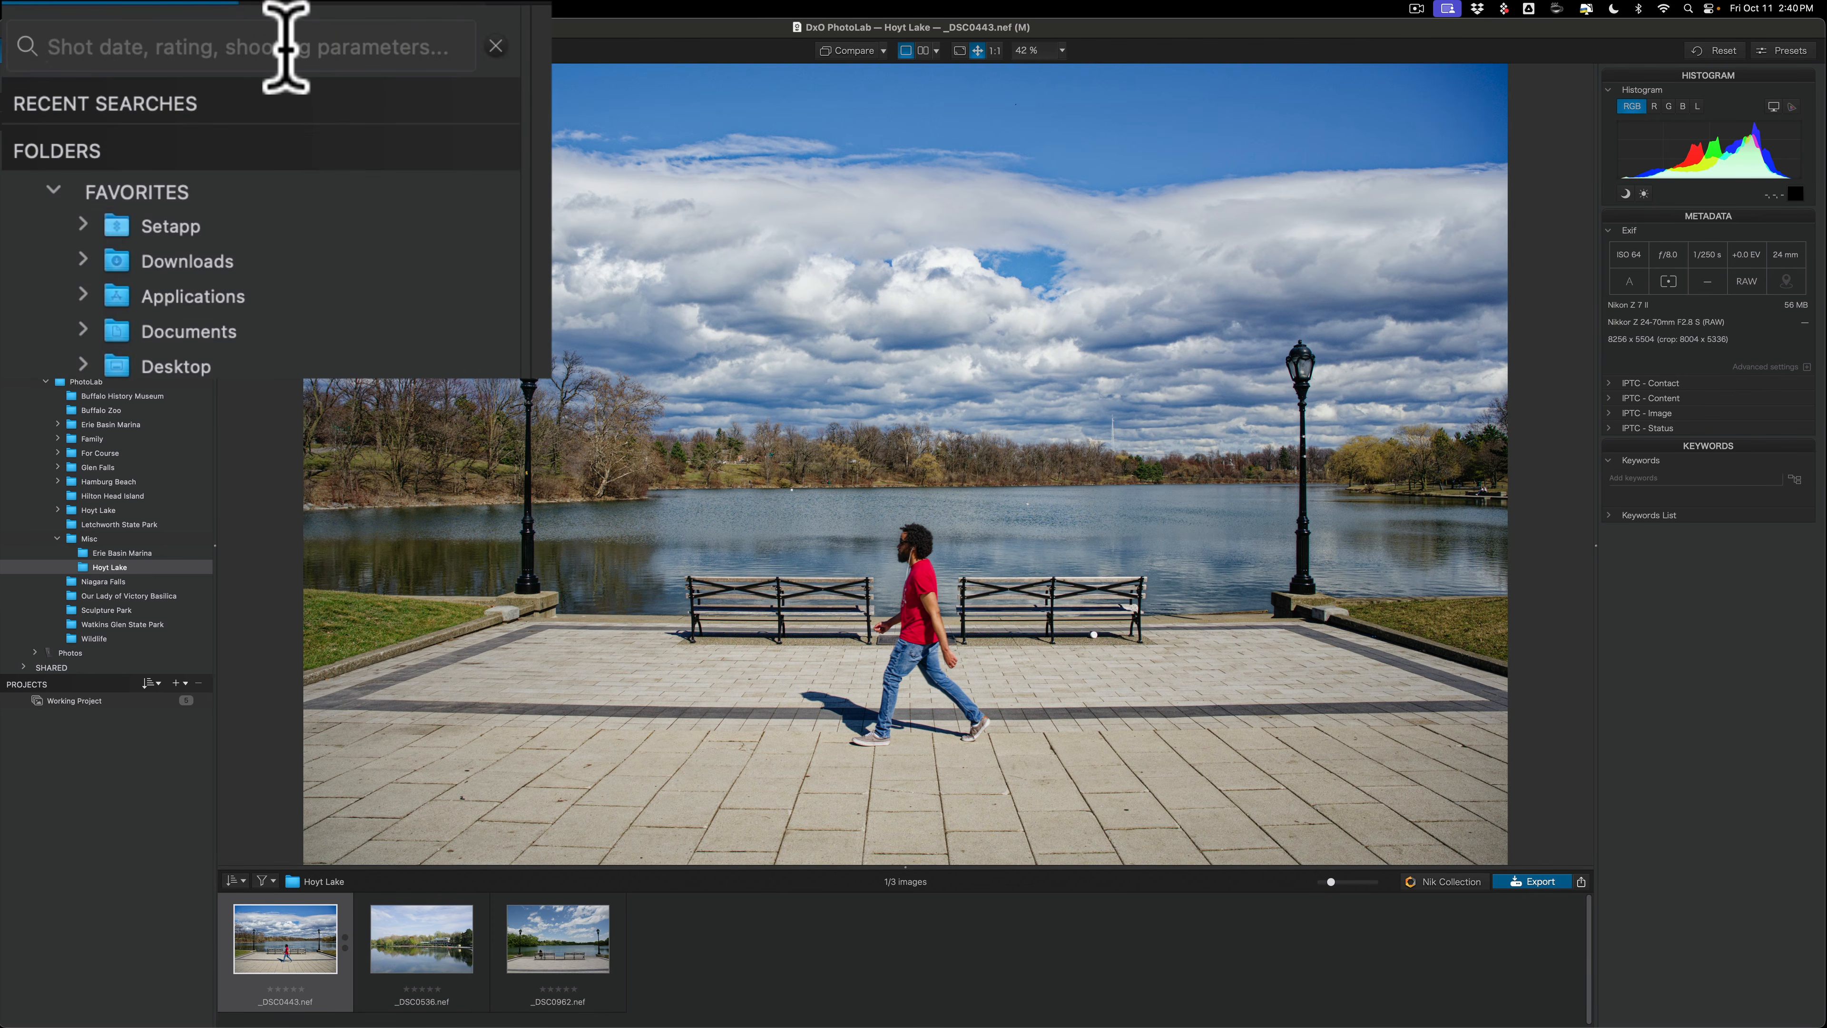
pyautogui.write('64')
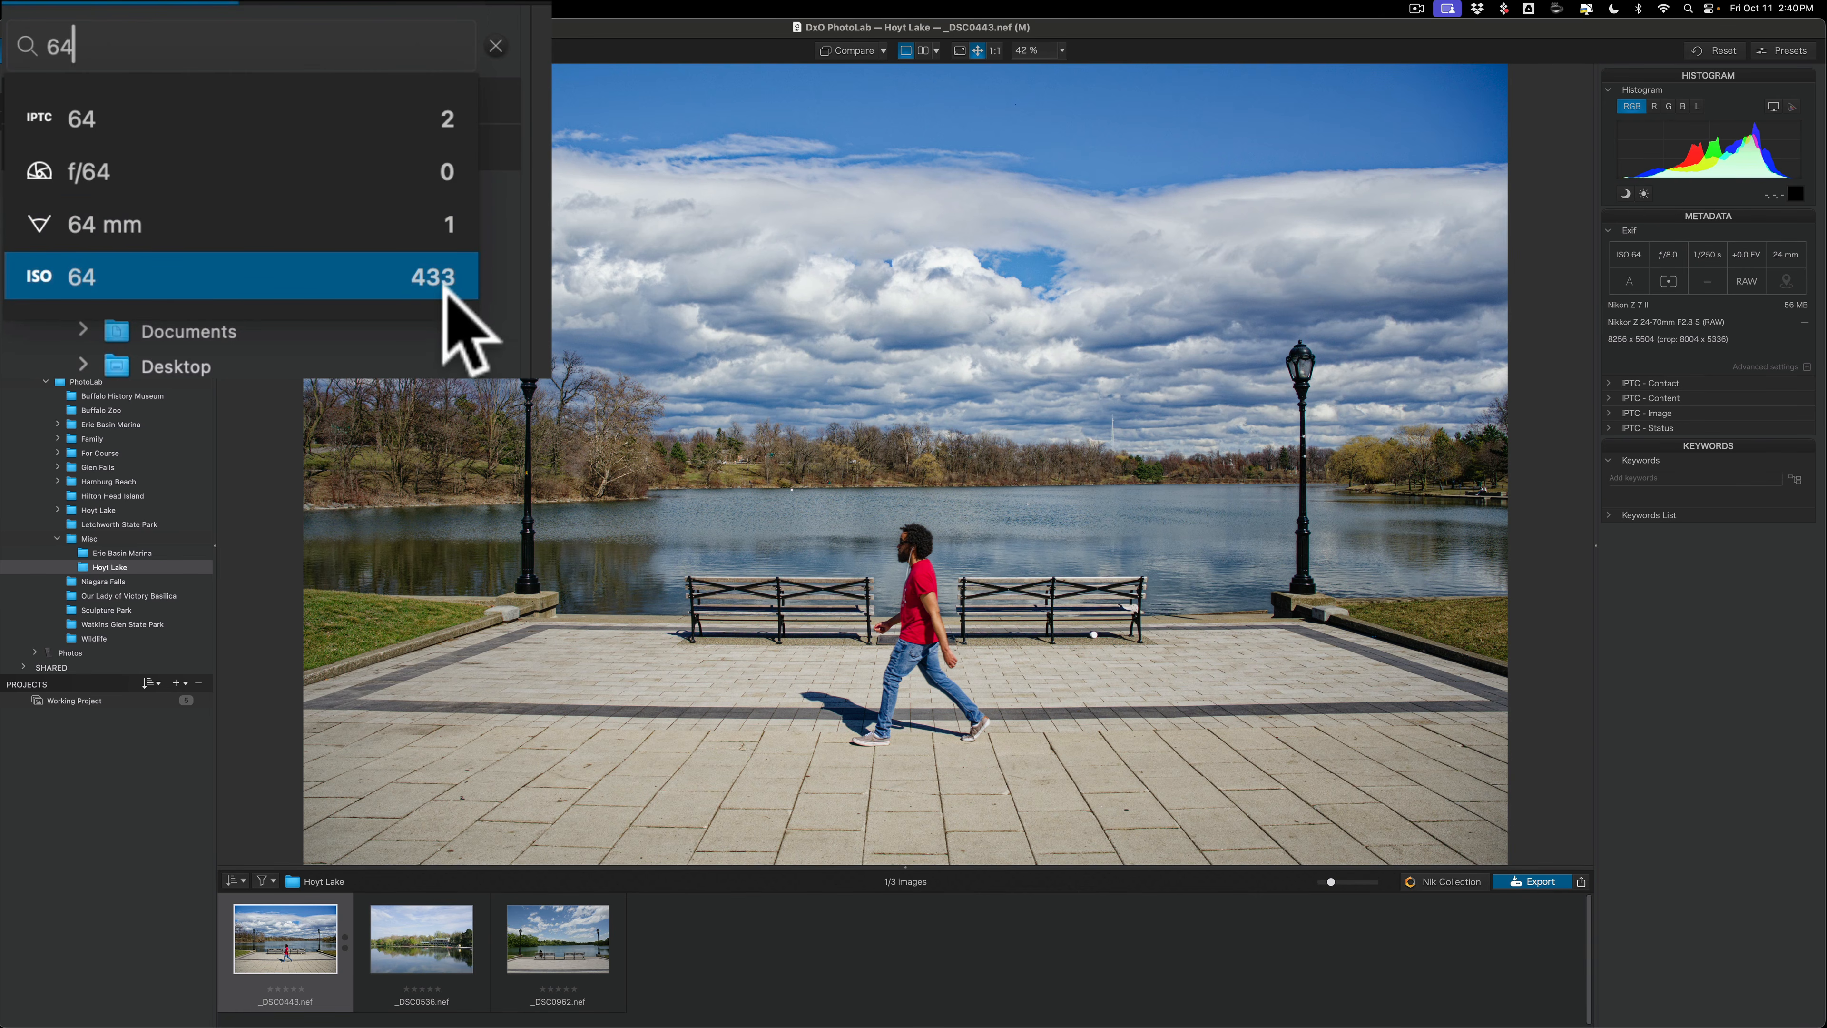
pyautogui.click(494, 45)
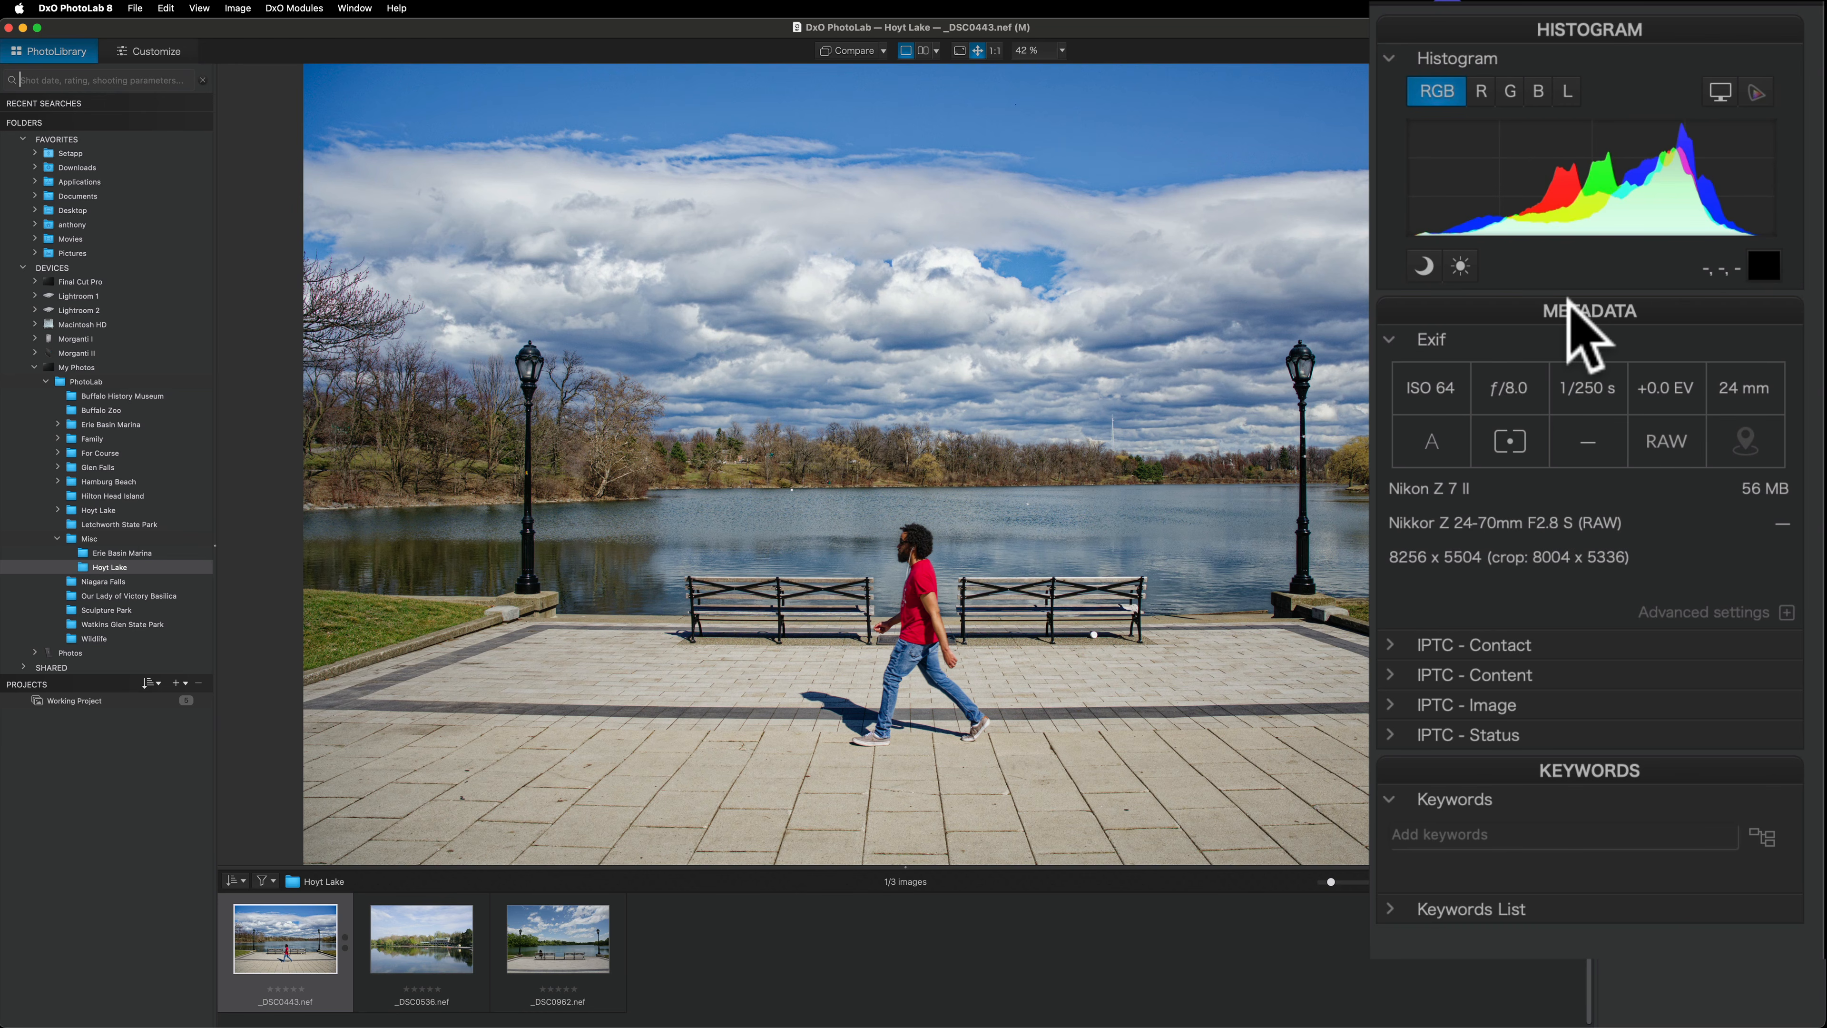
# Step: Undock the Metadata palette over the photo and dock it again between Histogram and Keywords
pyautogui.moveTo(1699, 207); pyautogui.dragTo(1184, 114)
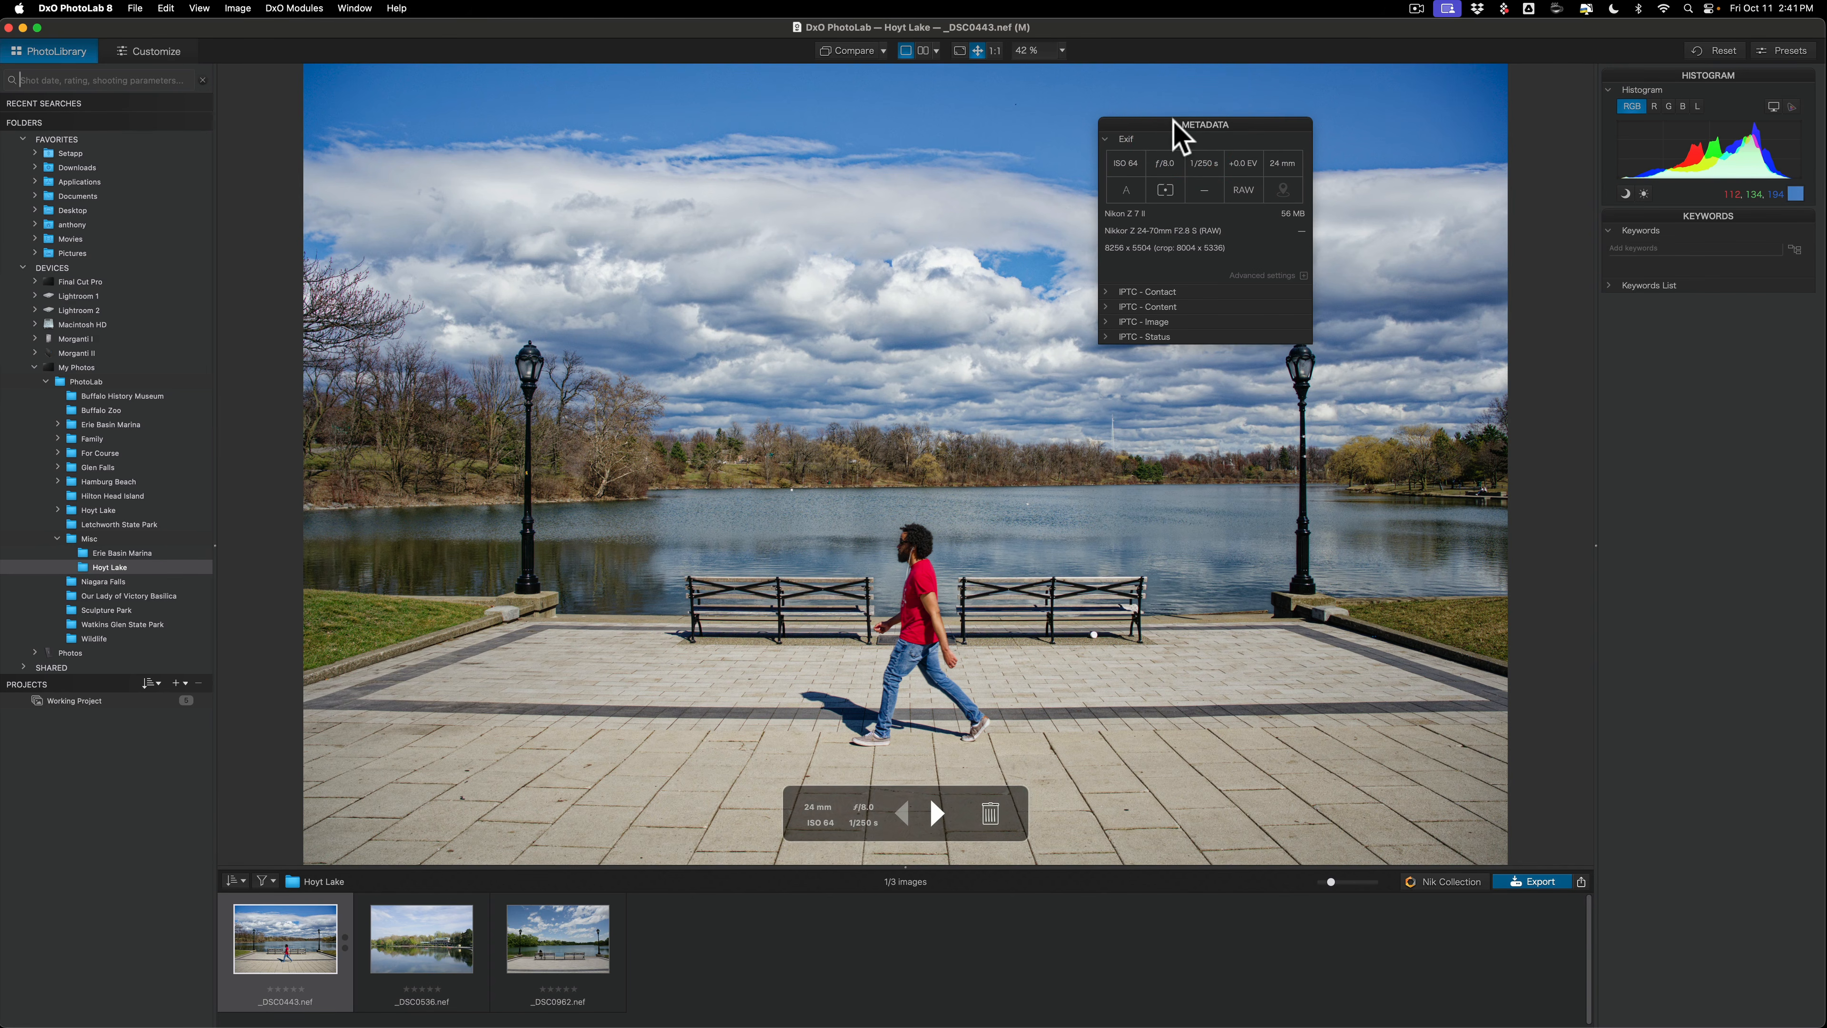
pyautogui.moveTo(1174, 123); pyautogui.dragTo(1676, 229)
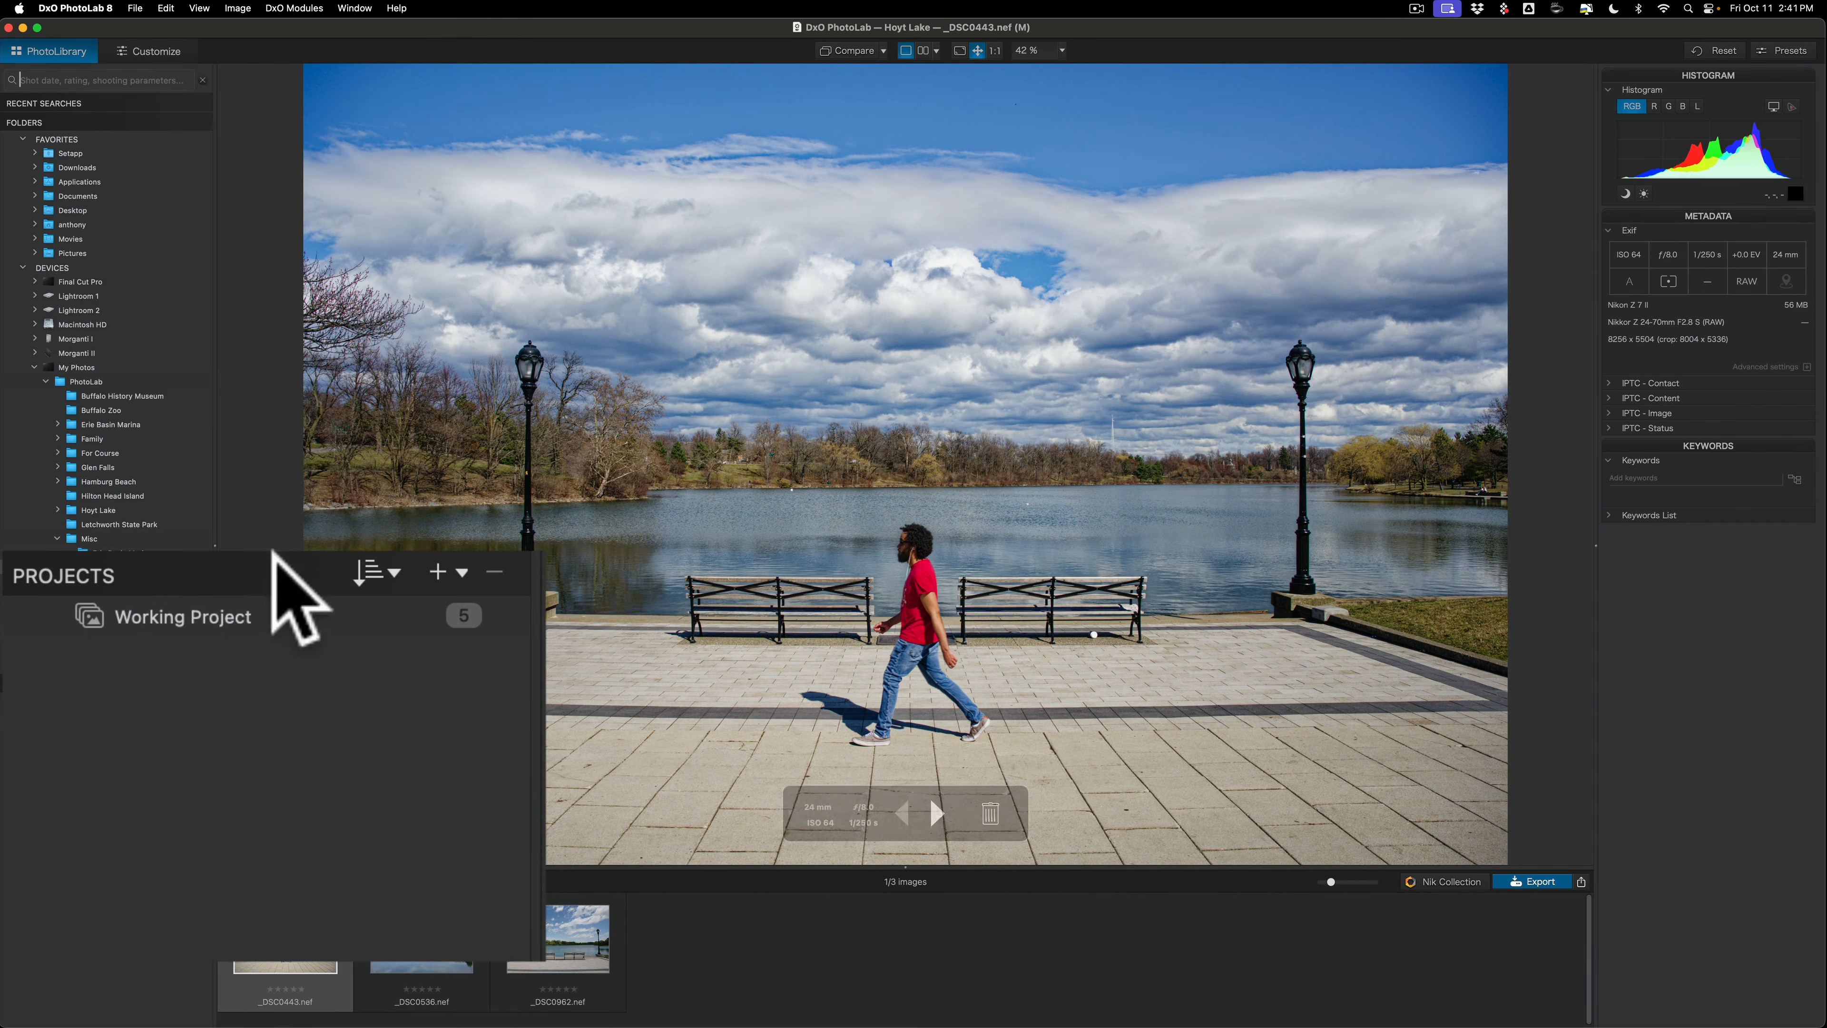
# Step: Open the Working Project and select the waterfall photo _DSC1096.NEF
pyautogui.click(233, 610)
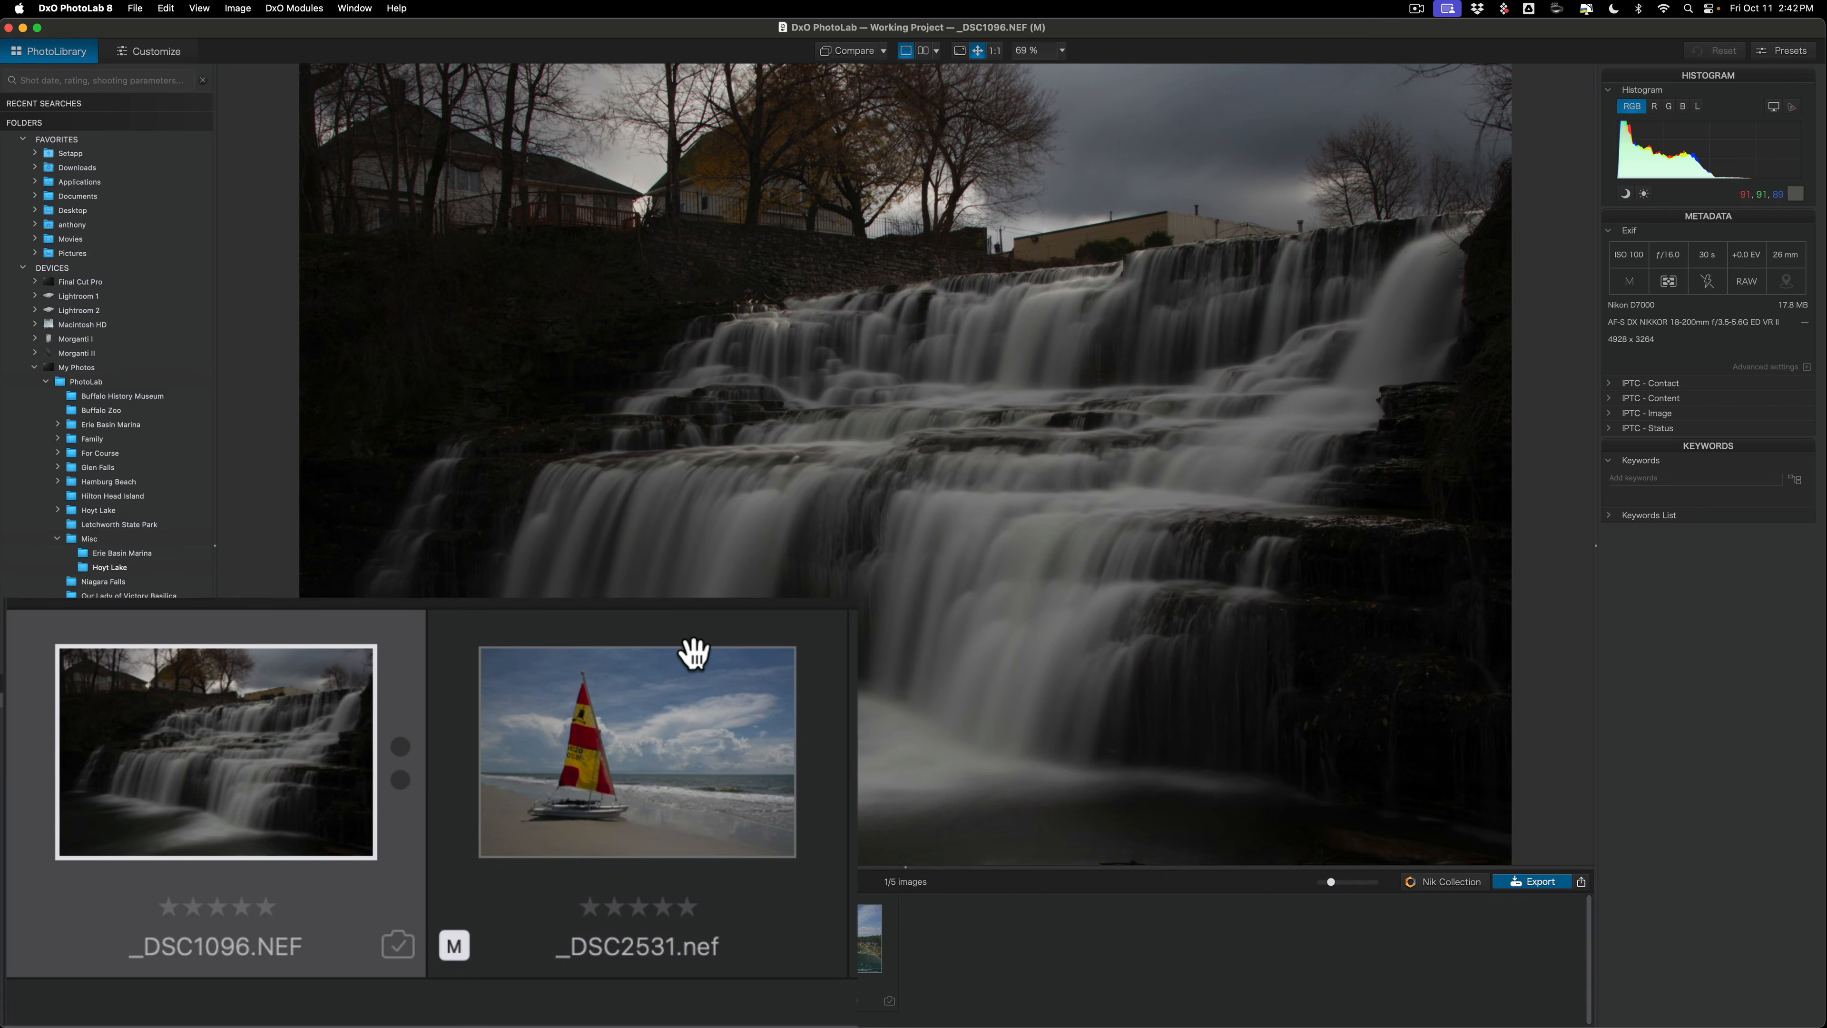
pyautogui.press('p')
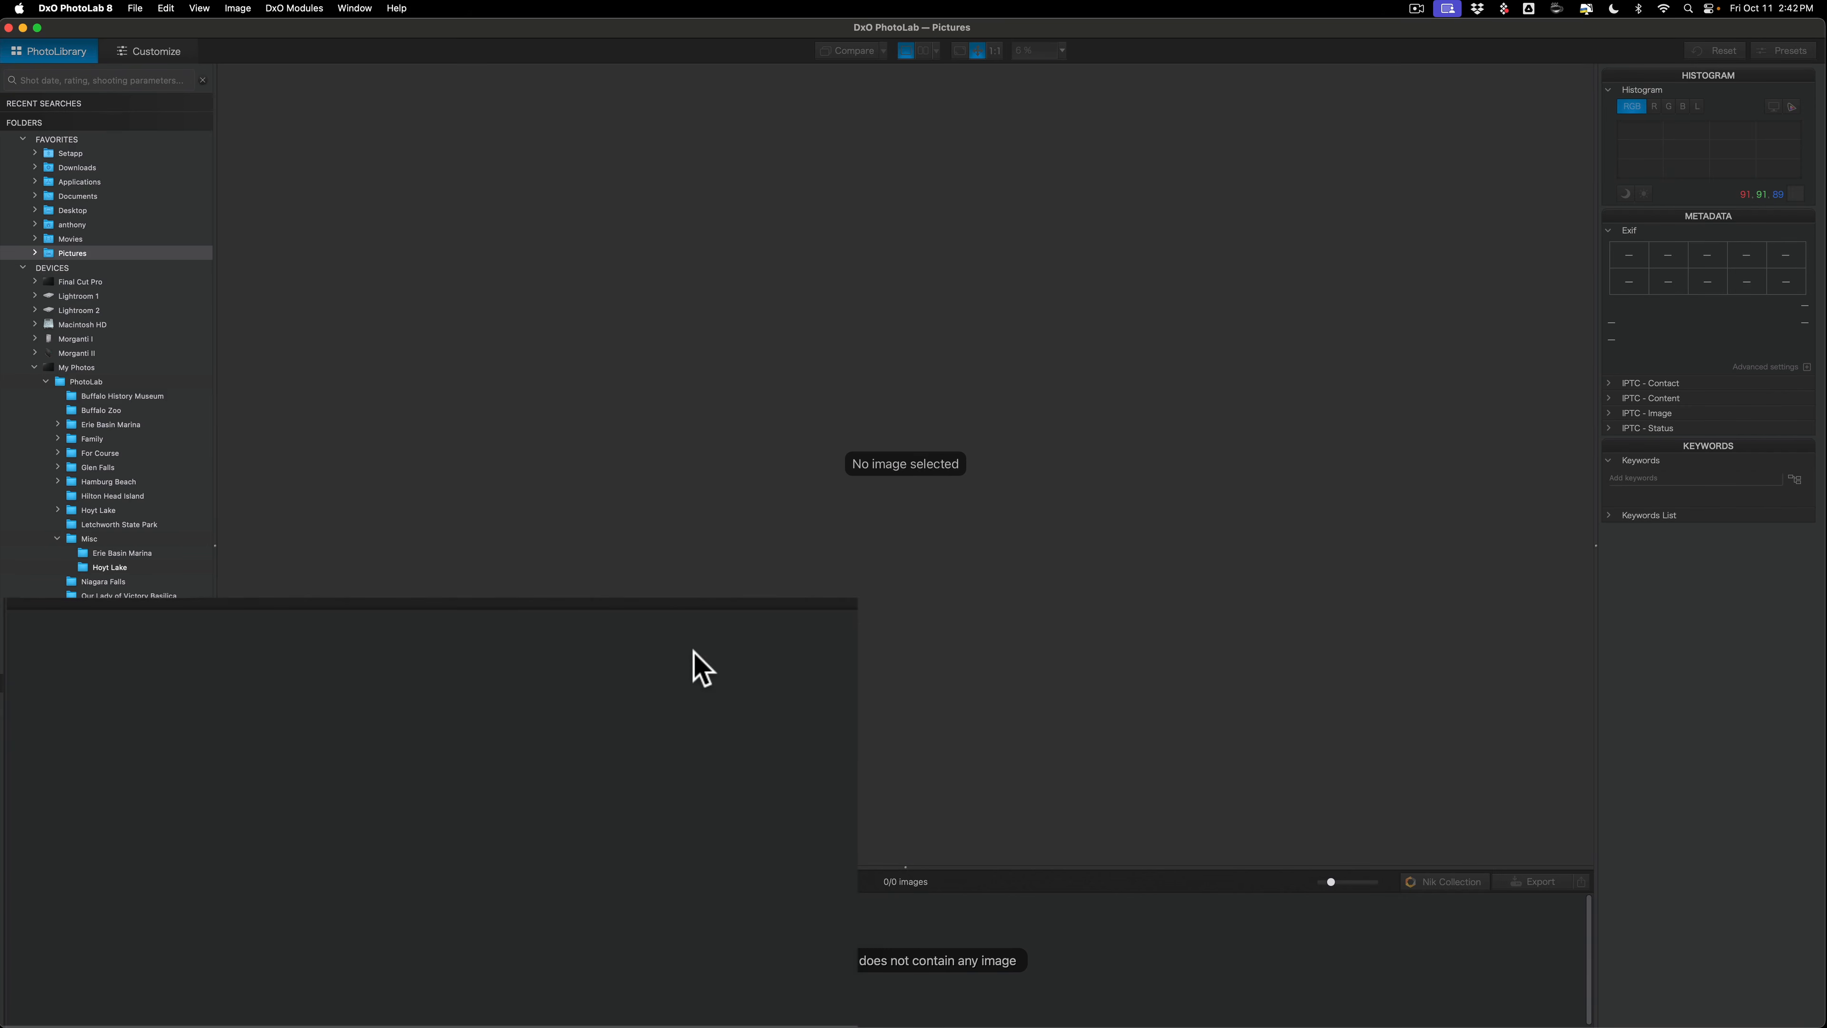
pyautogui.click(70, 695)
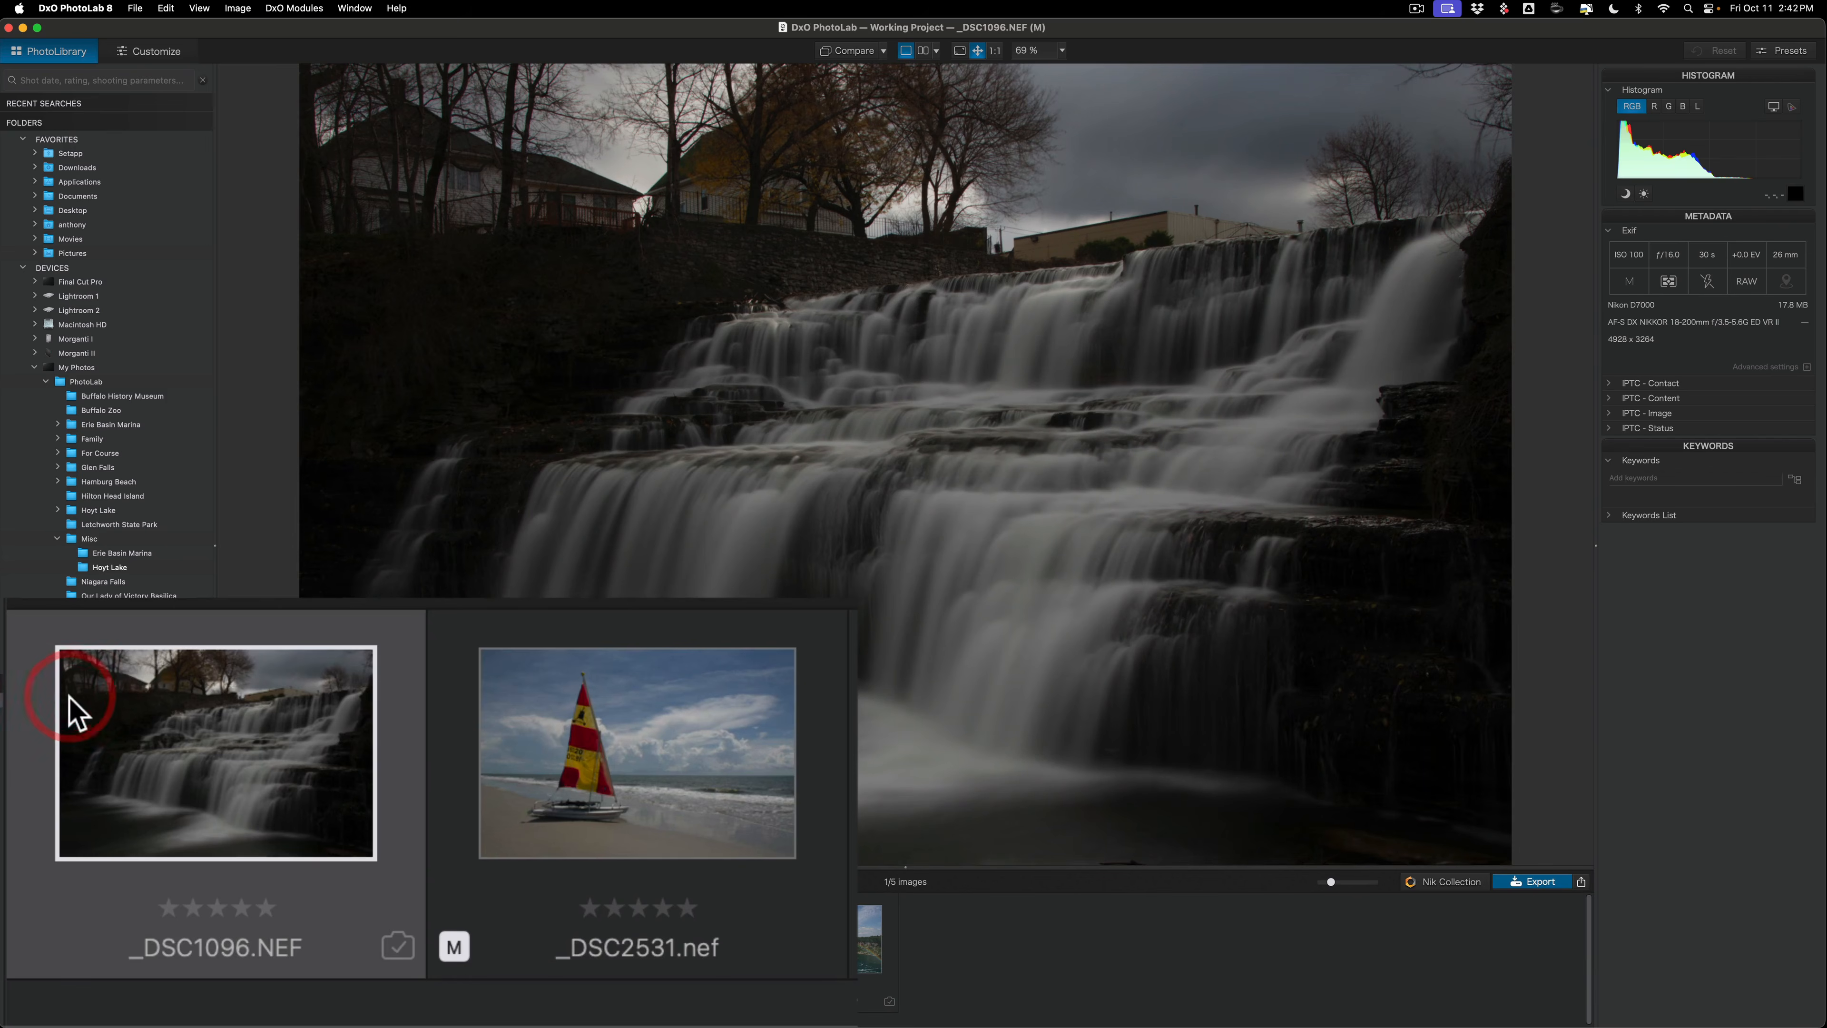
pyautogui.click(257, 741)
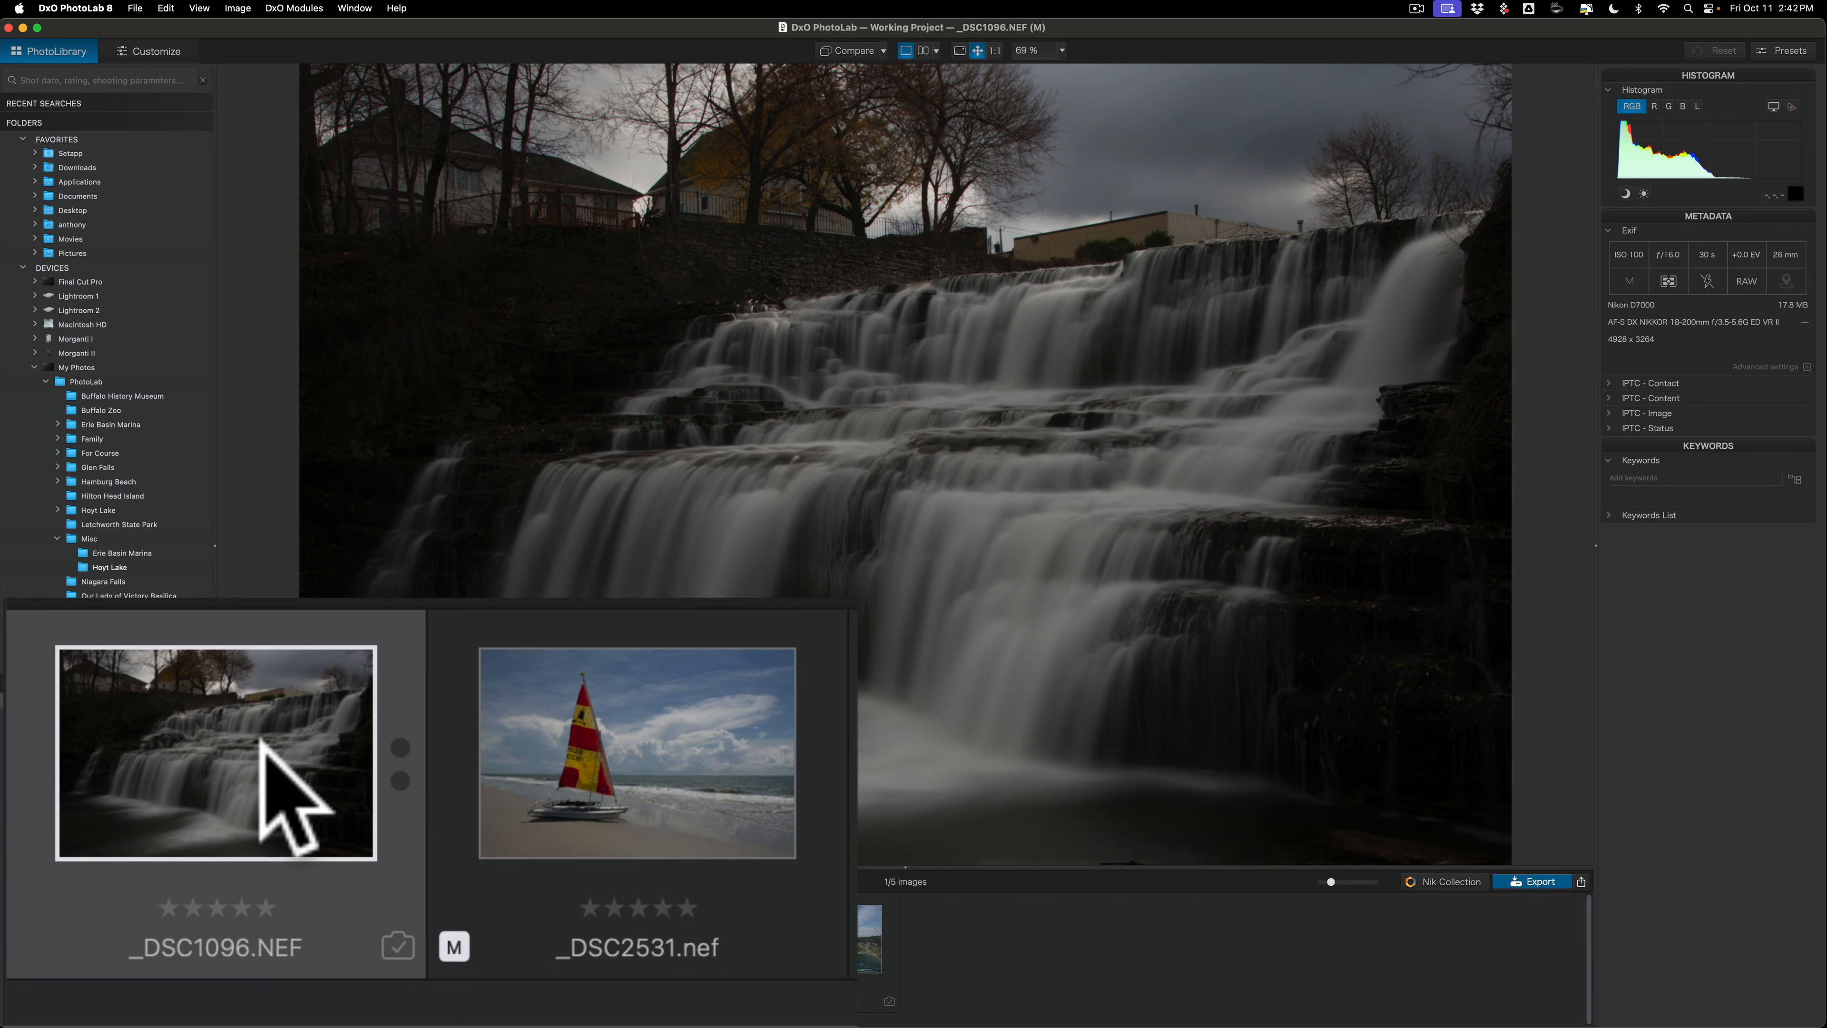
# Step: Try the pick and reject flags on _DSC1096.NEF and return the photo to unflagged
pyautogui.press('p')
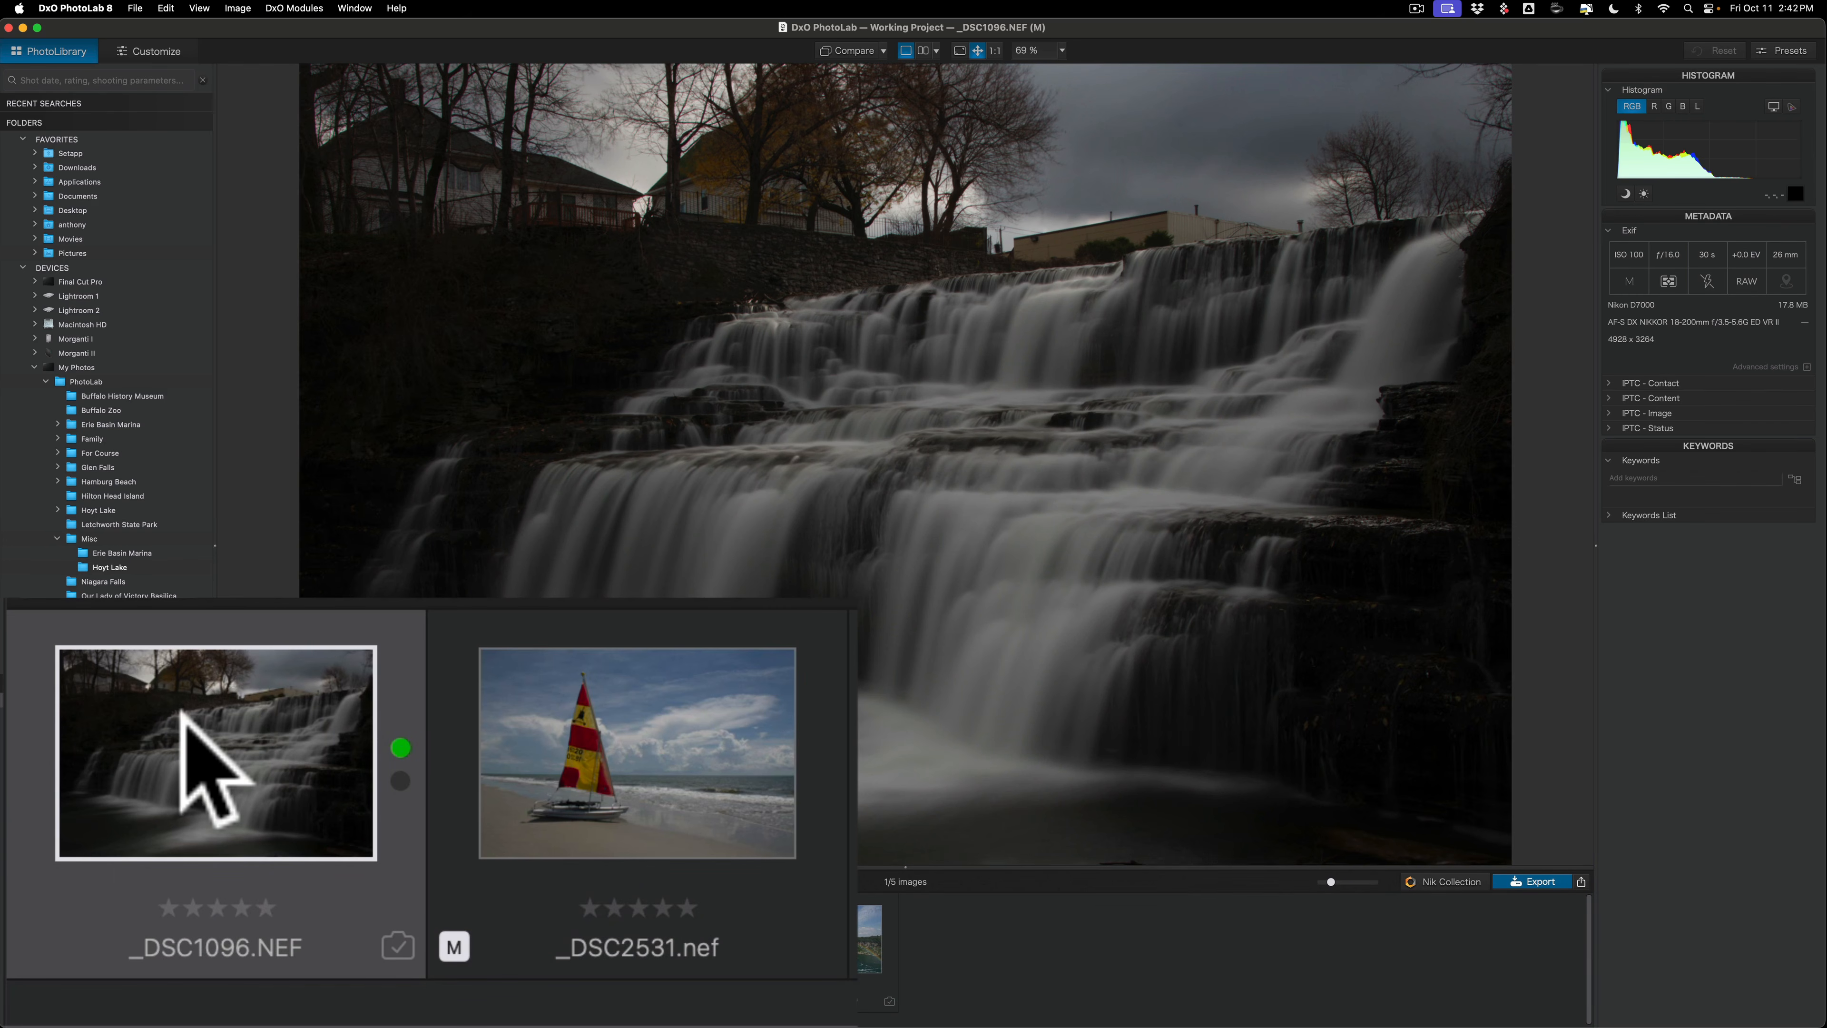
pyautogui.press('x')
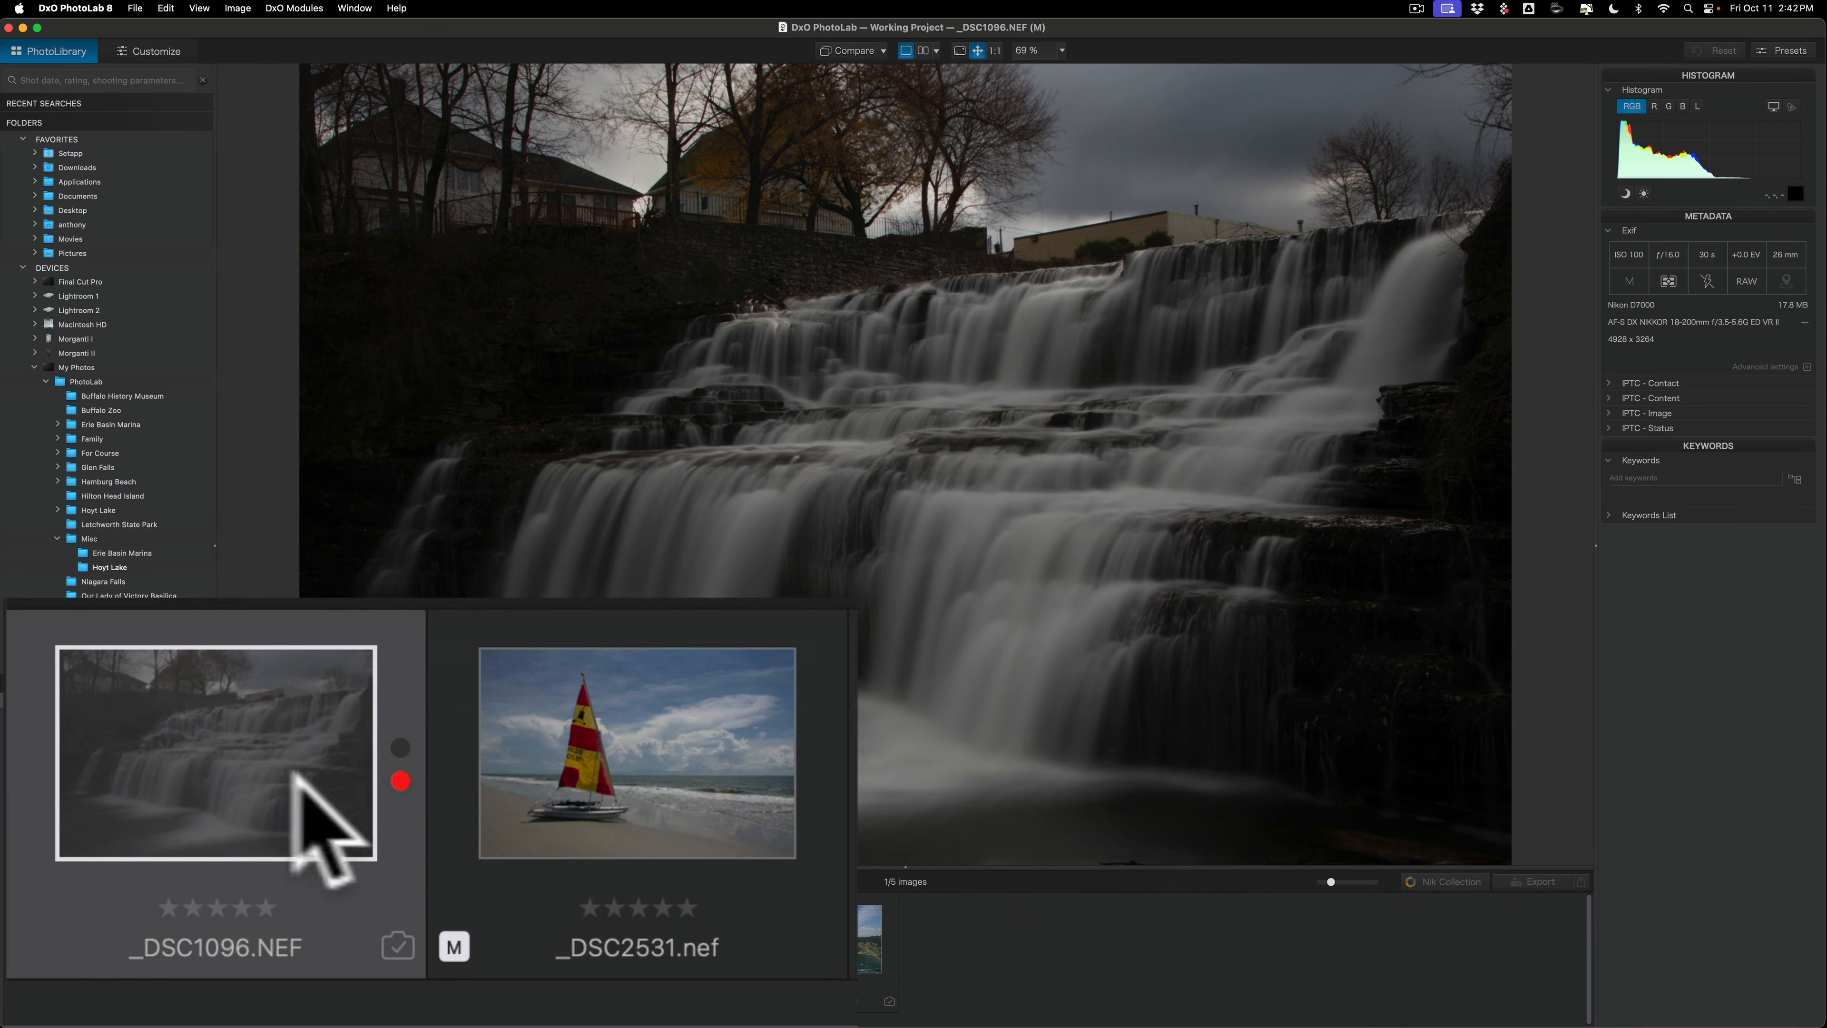
pyautogui.press('u')
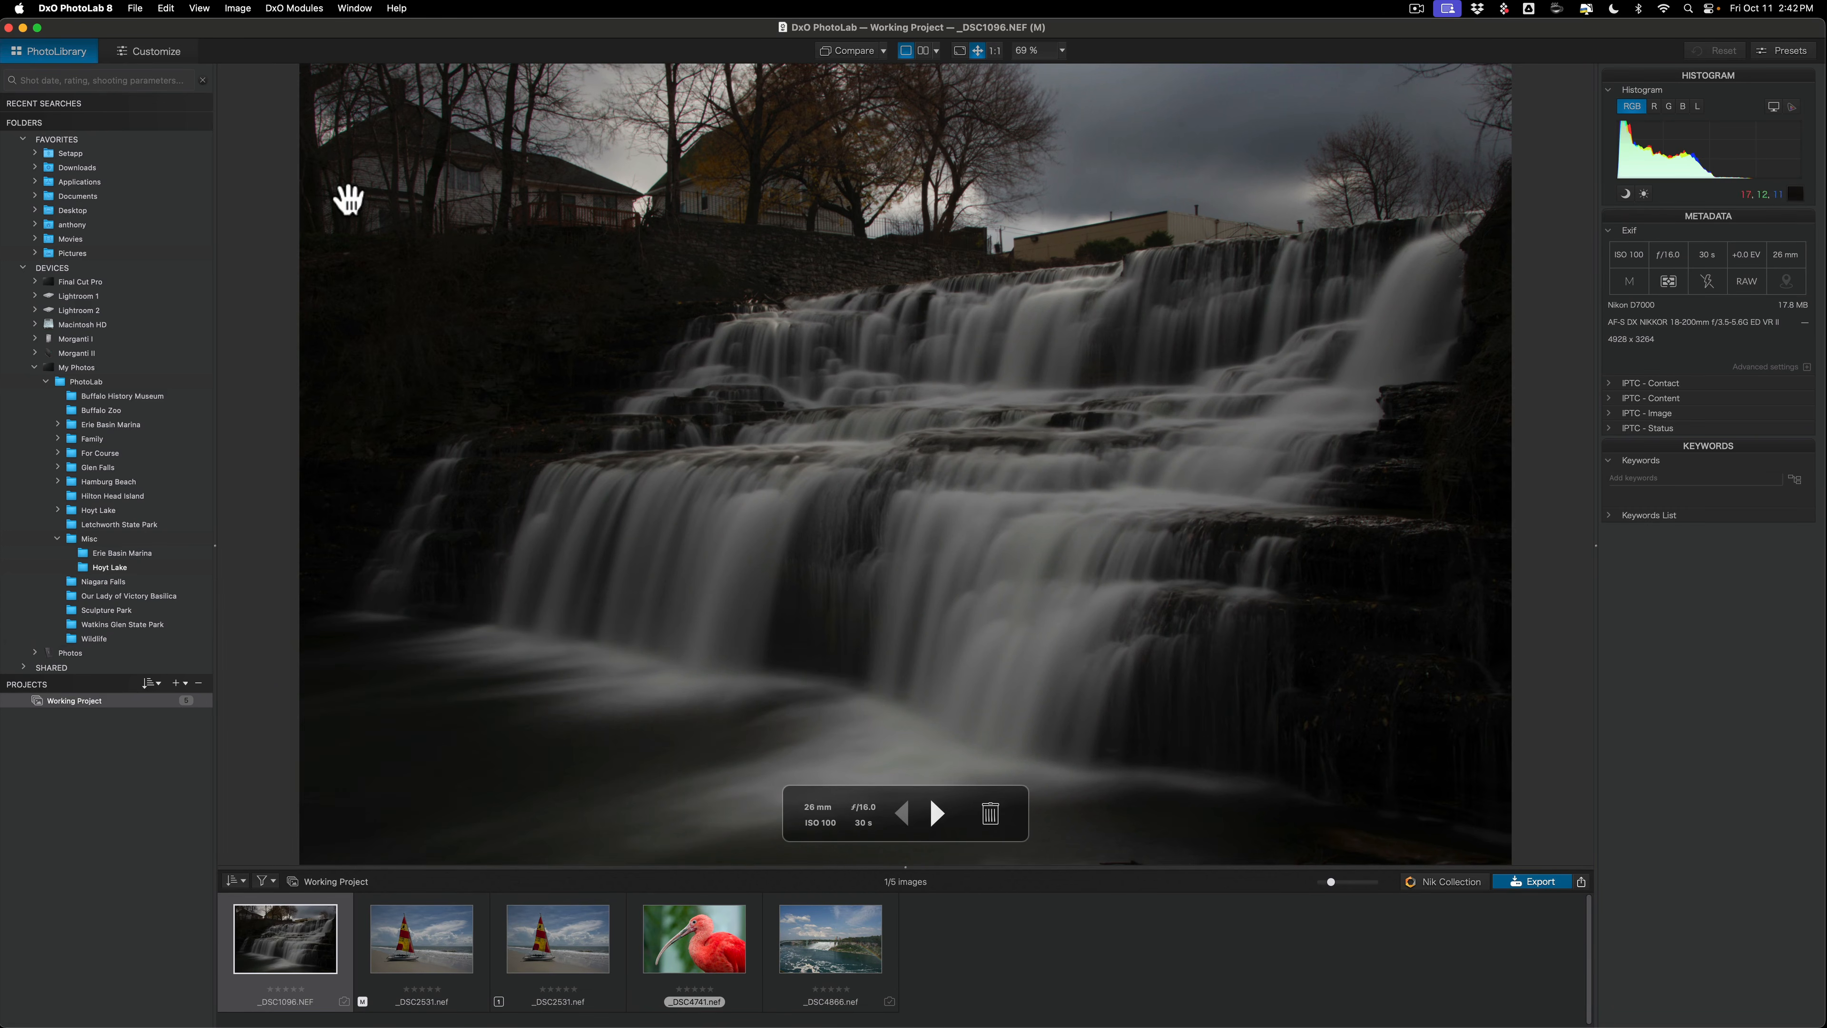
# Step: Switch to the Customize workspace and move the Basic Tools palette beneath Preset Editor and back under DxO ViewPoint
pyautogui.click(150, 55)
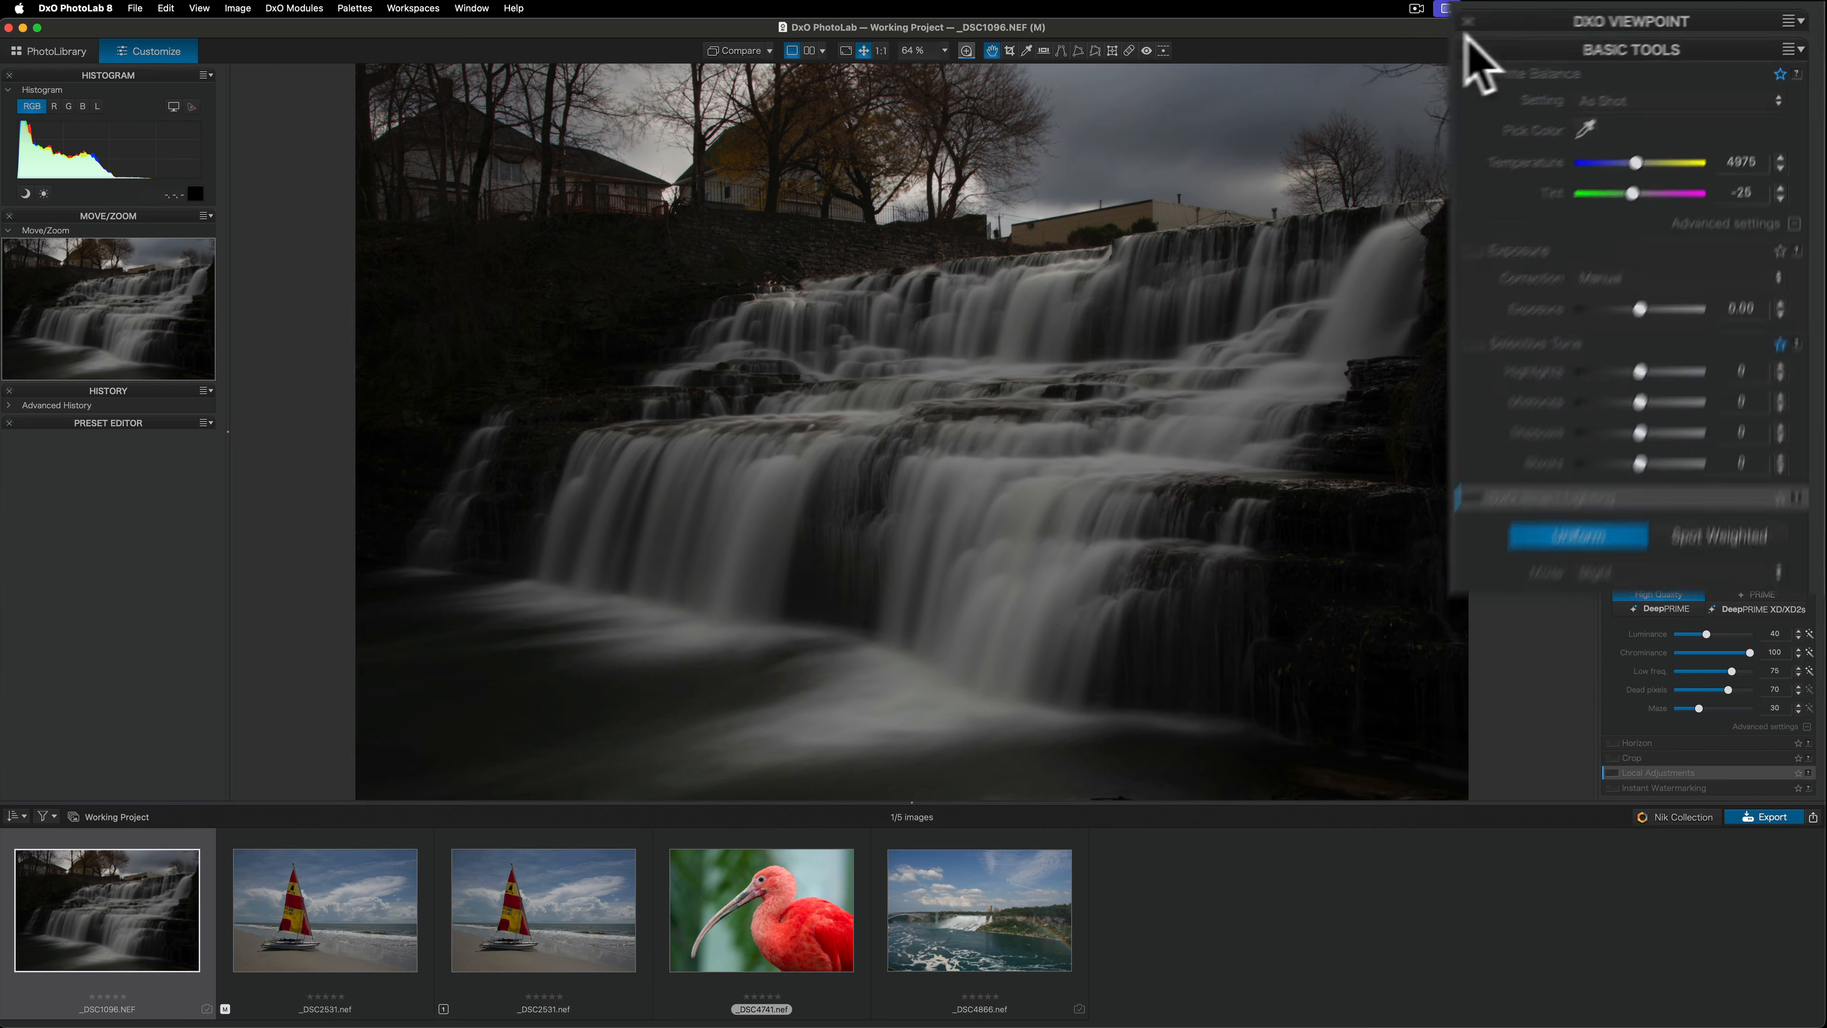
pyautogui.moveTo(1501, 144); pyautogui.dragTo(47, 456)
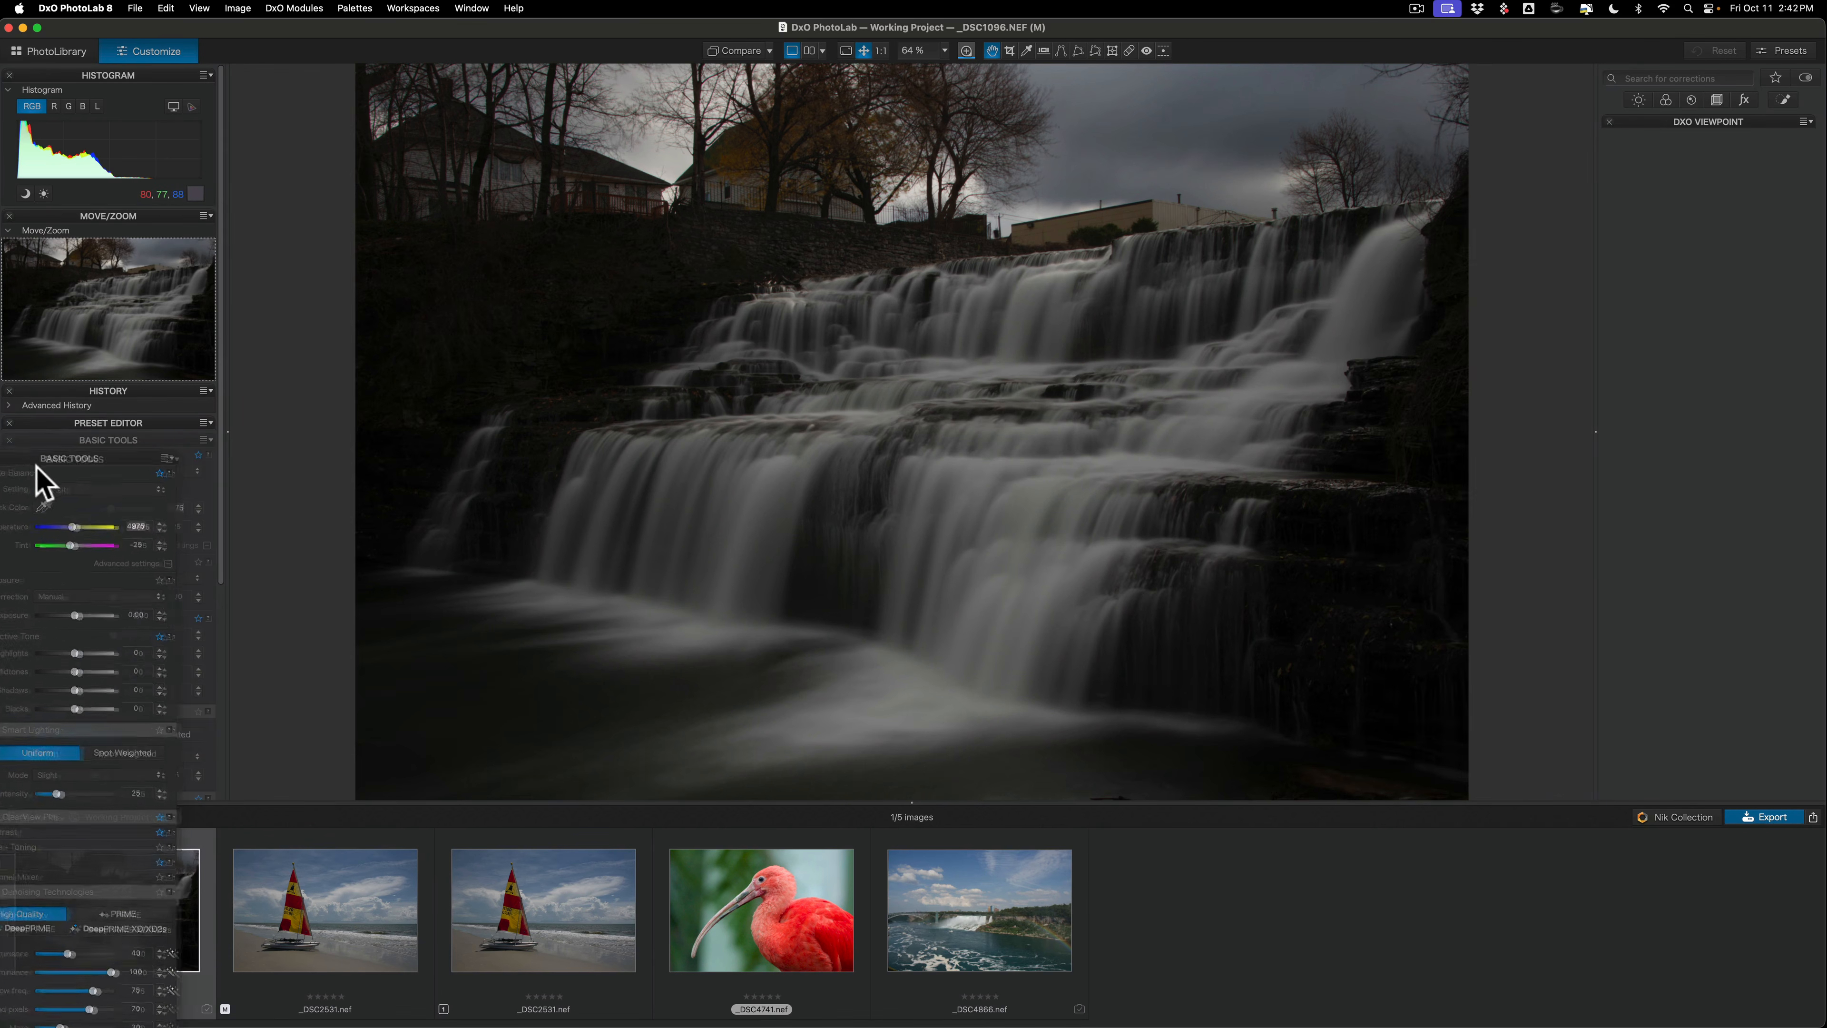
pyautogui.scroll(5, 149, 468)
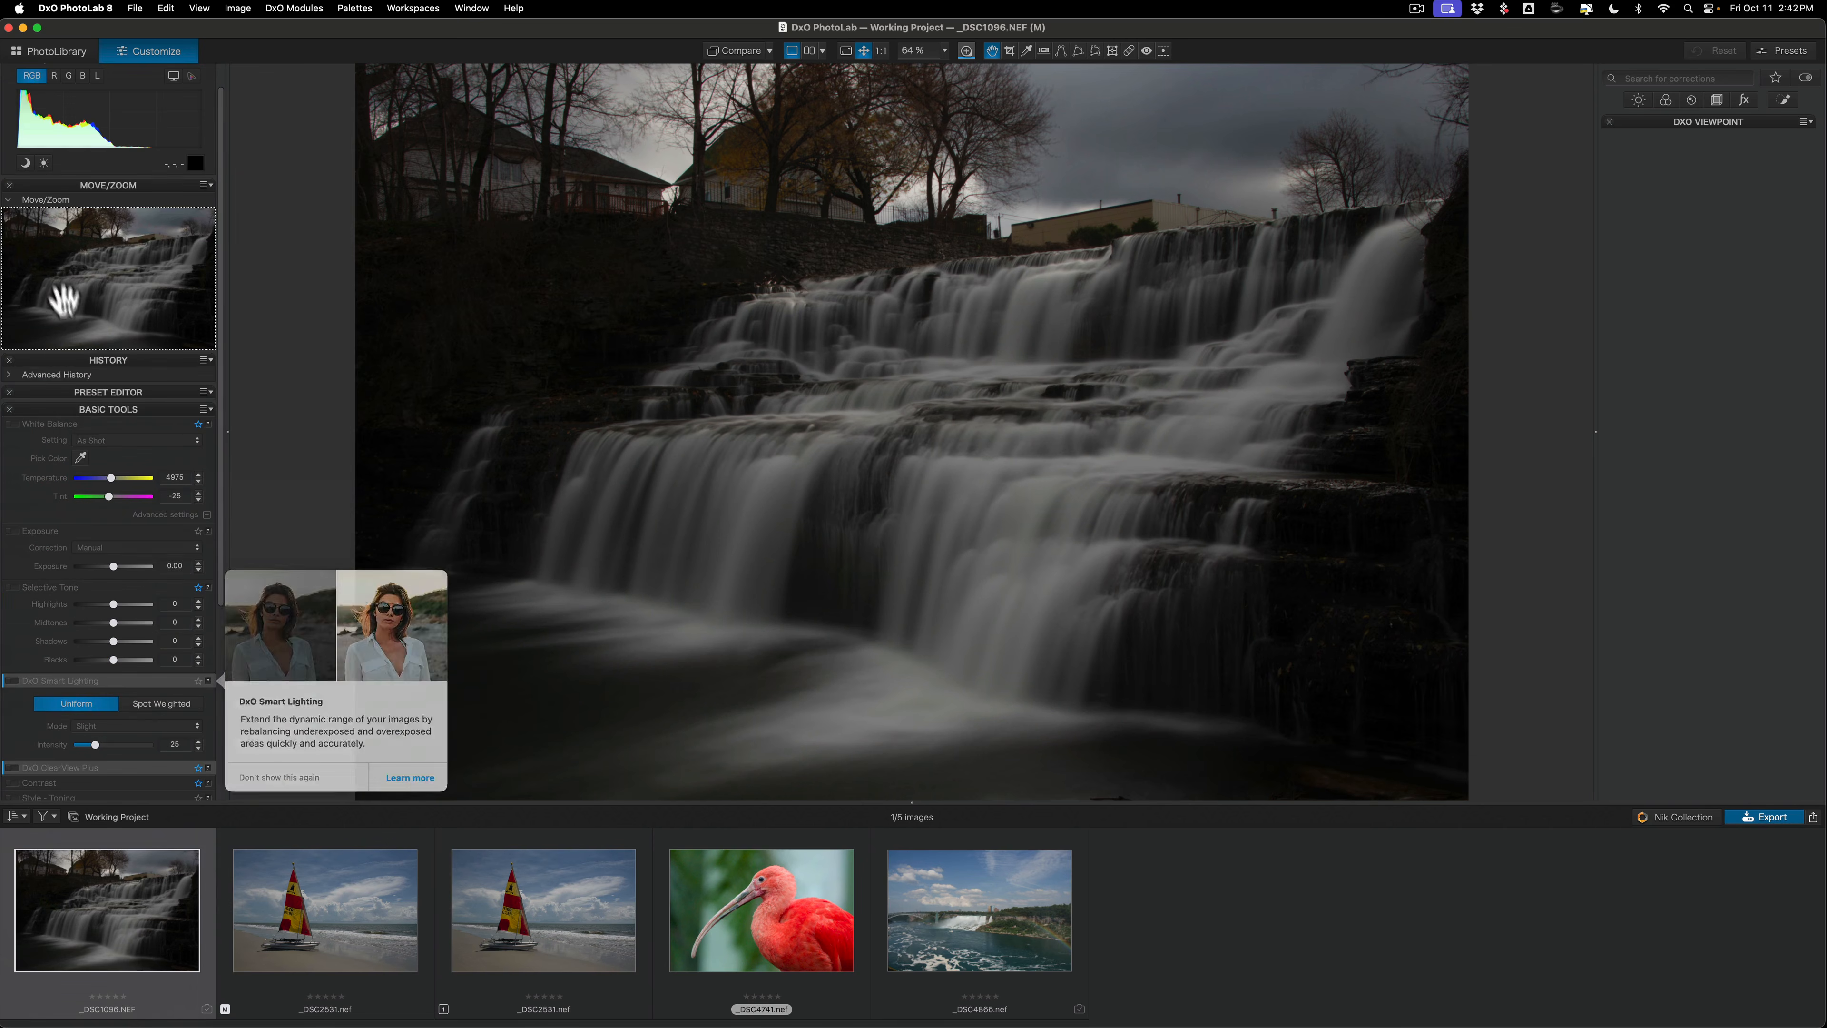
pyautogui.moveTo(62, 408); pyautogui.dragTo(1673, 152)
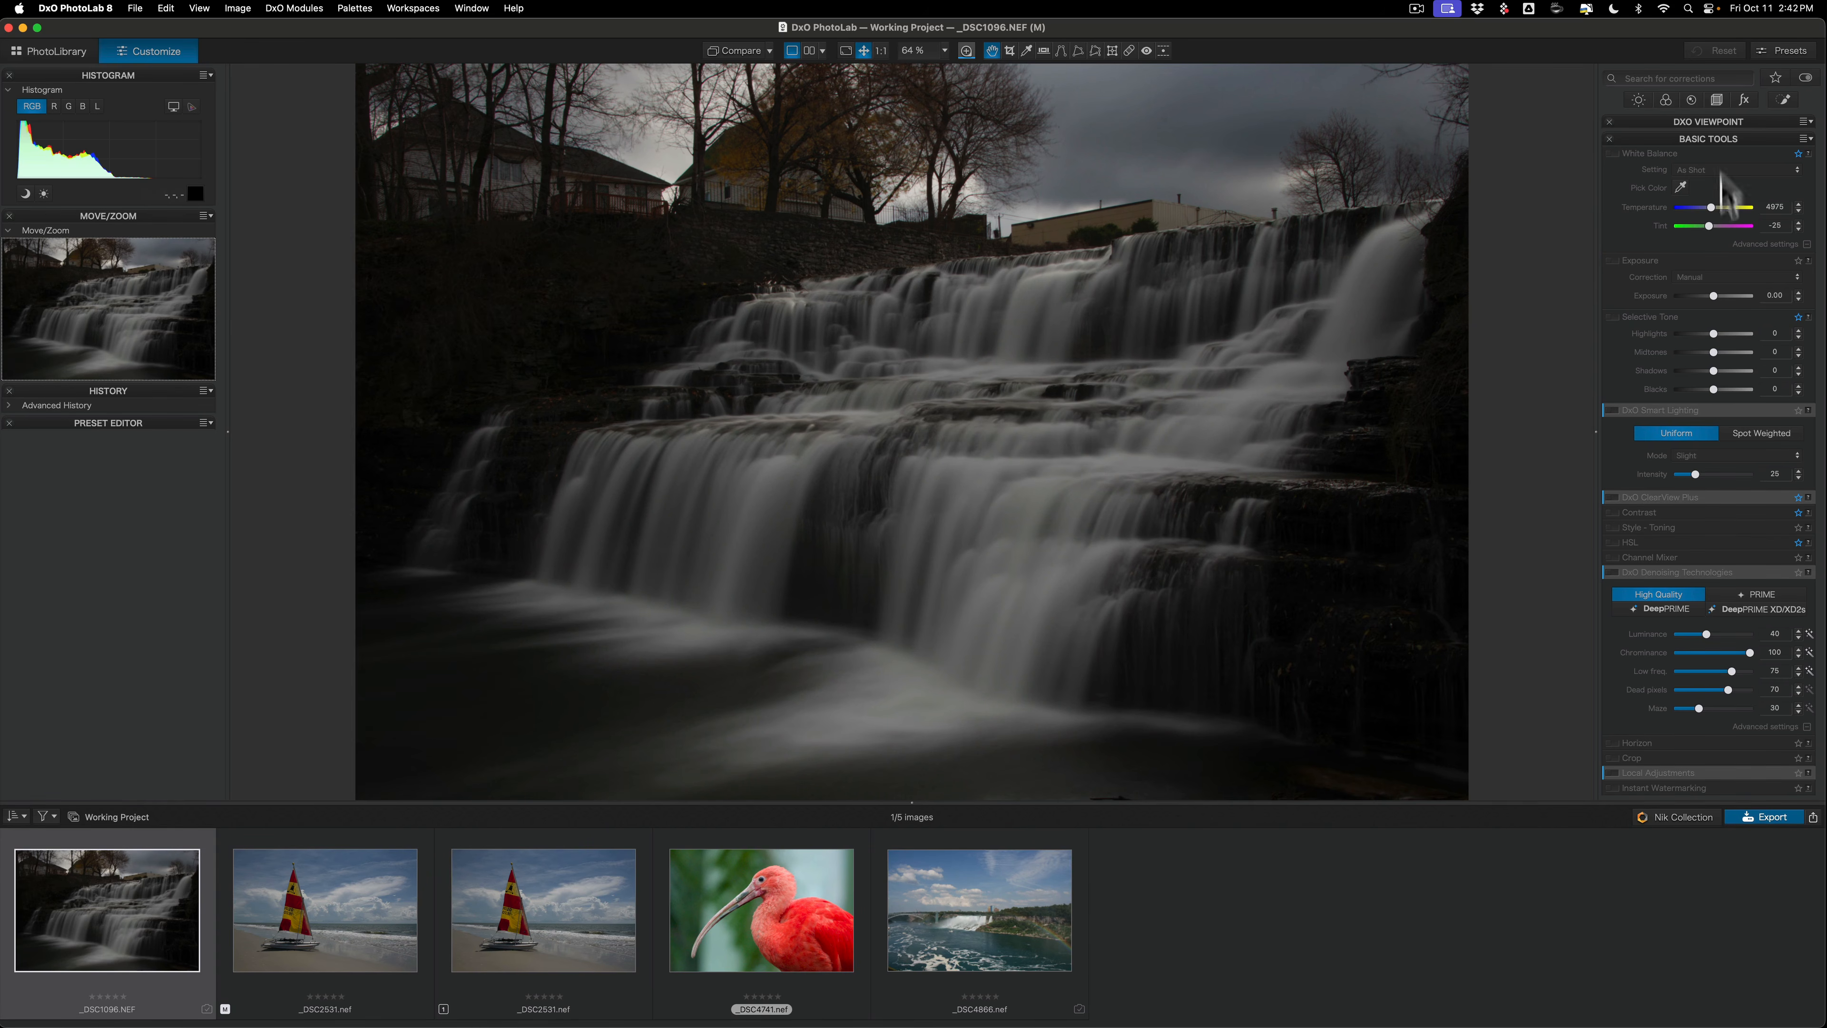
# Step: Examine the light corrections and the color corrections, from Working Color Space through HSL and Channel Mixer
pyautogui.click(1706, 122)
pyautogui.click(1706, 123)
pyautogui.click(1638, 100)
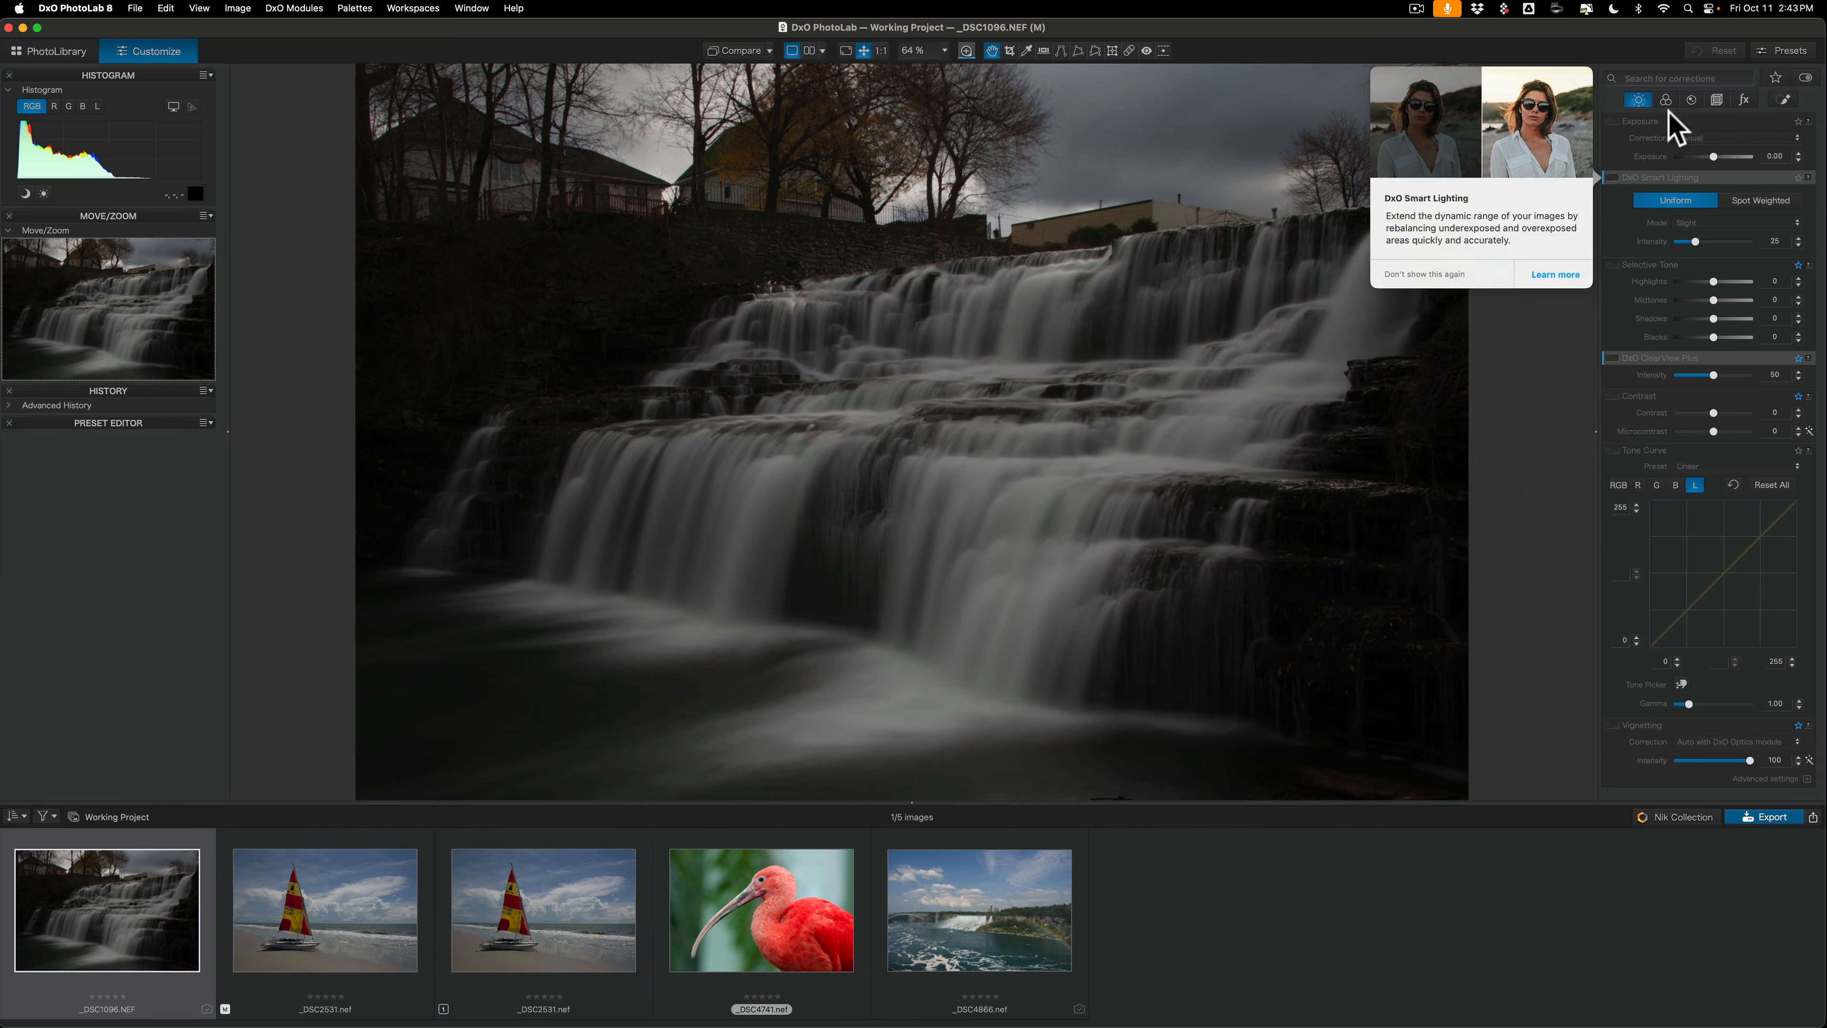
pyautogui.click(1666, 101)
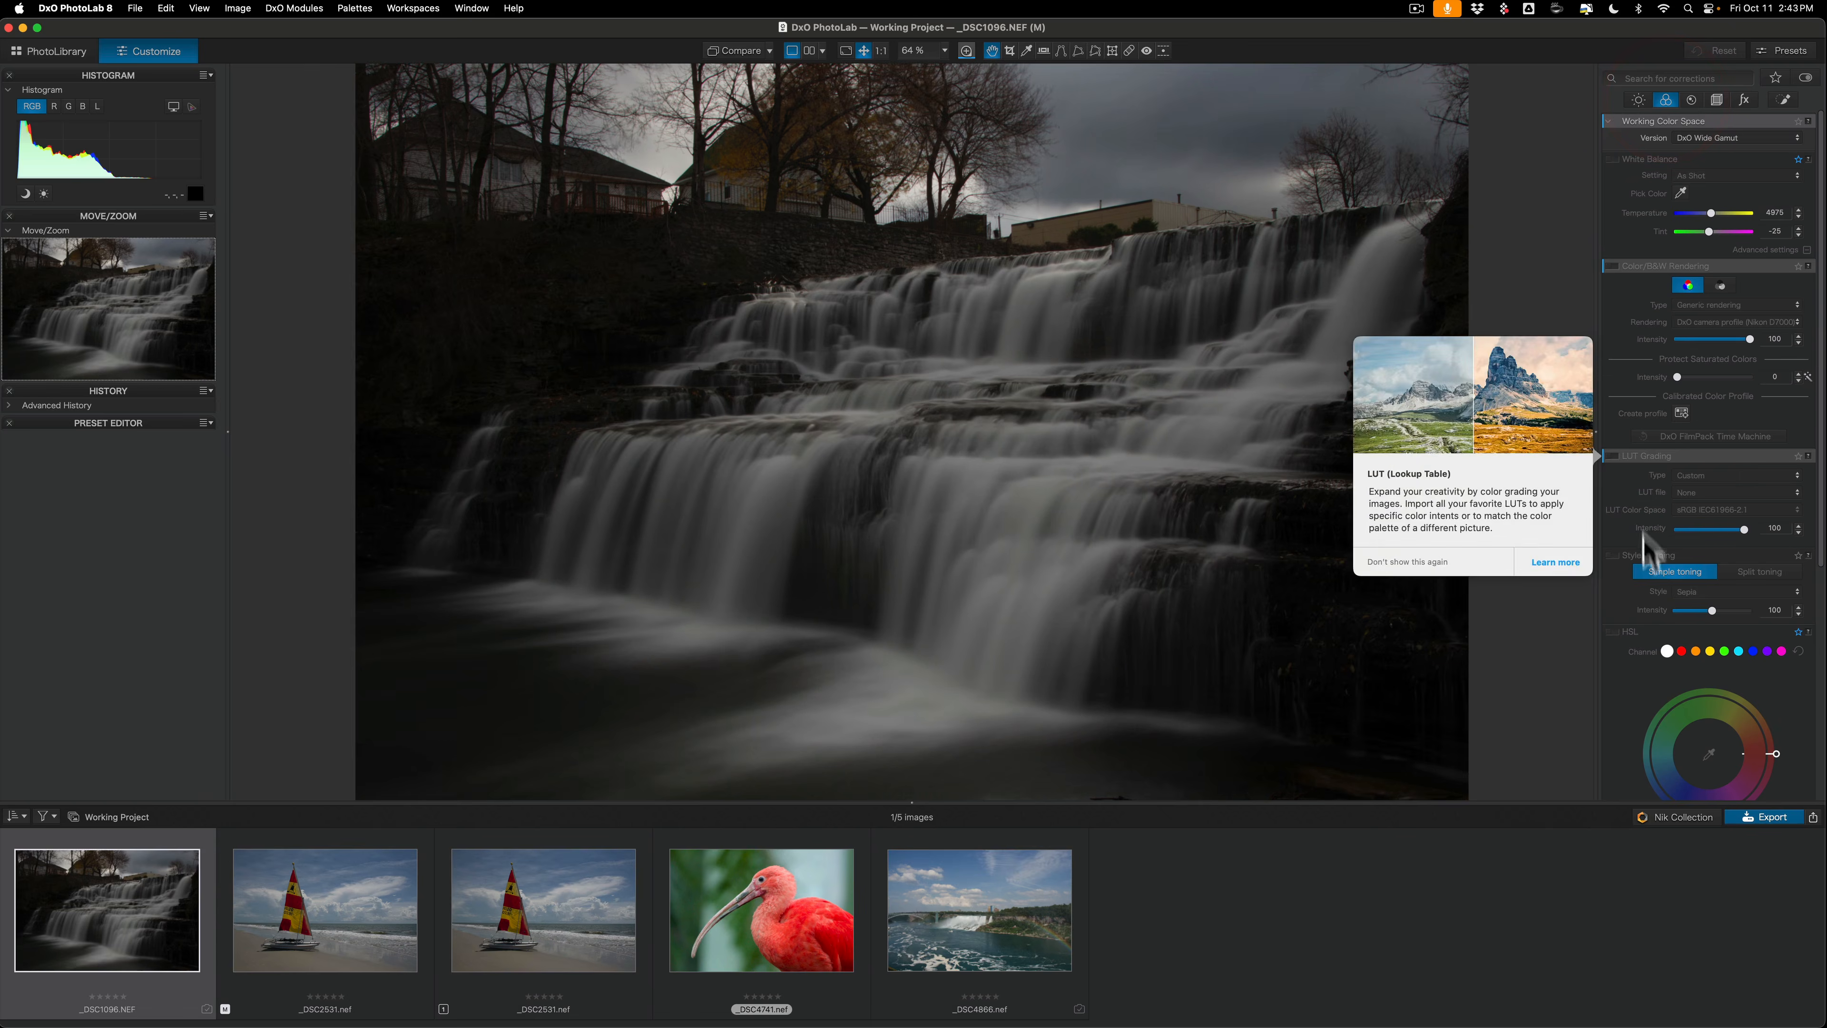
pyautogui.scroll(-10, 1693, 472)
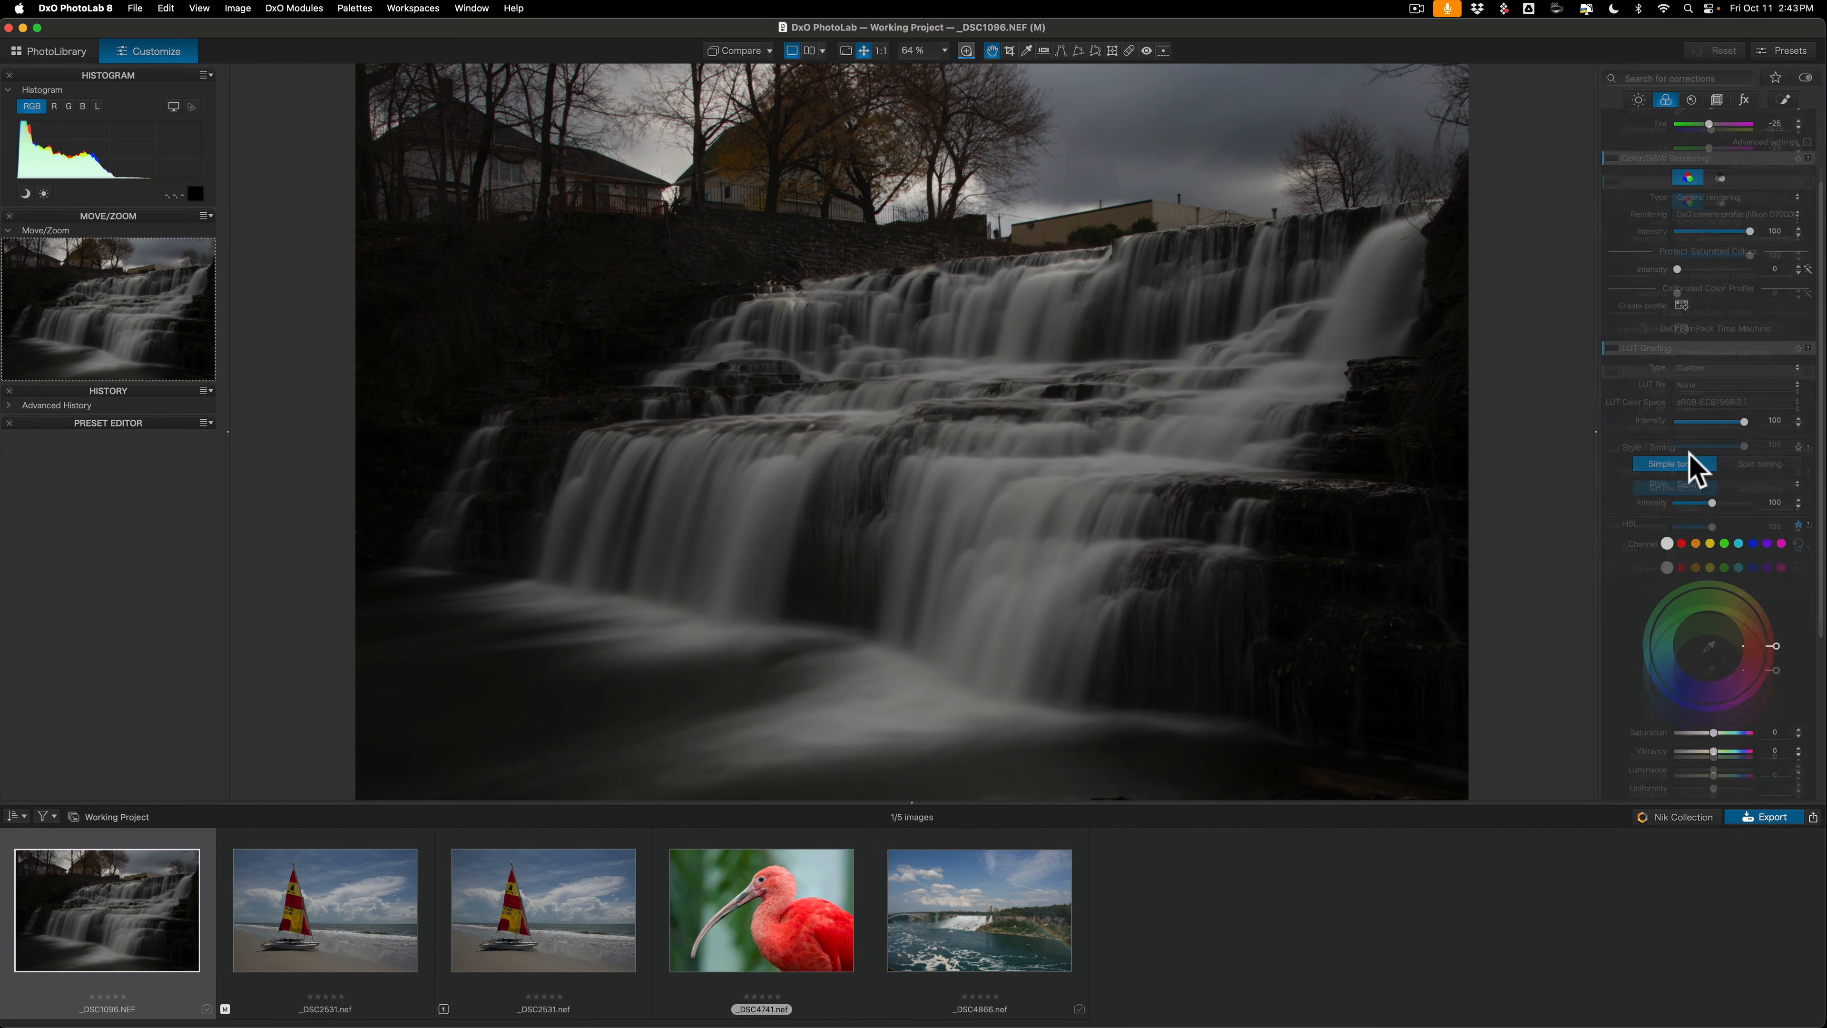
pyautogui.scroll(7, 1694, 554)
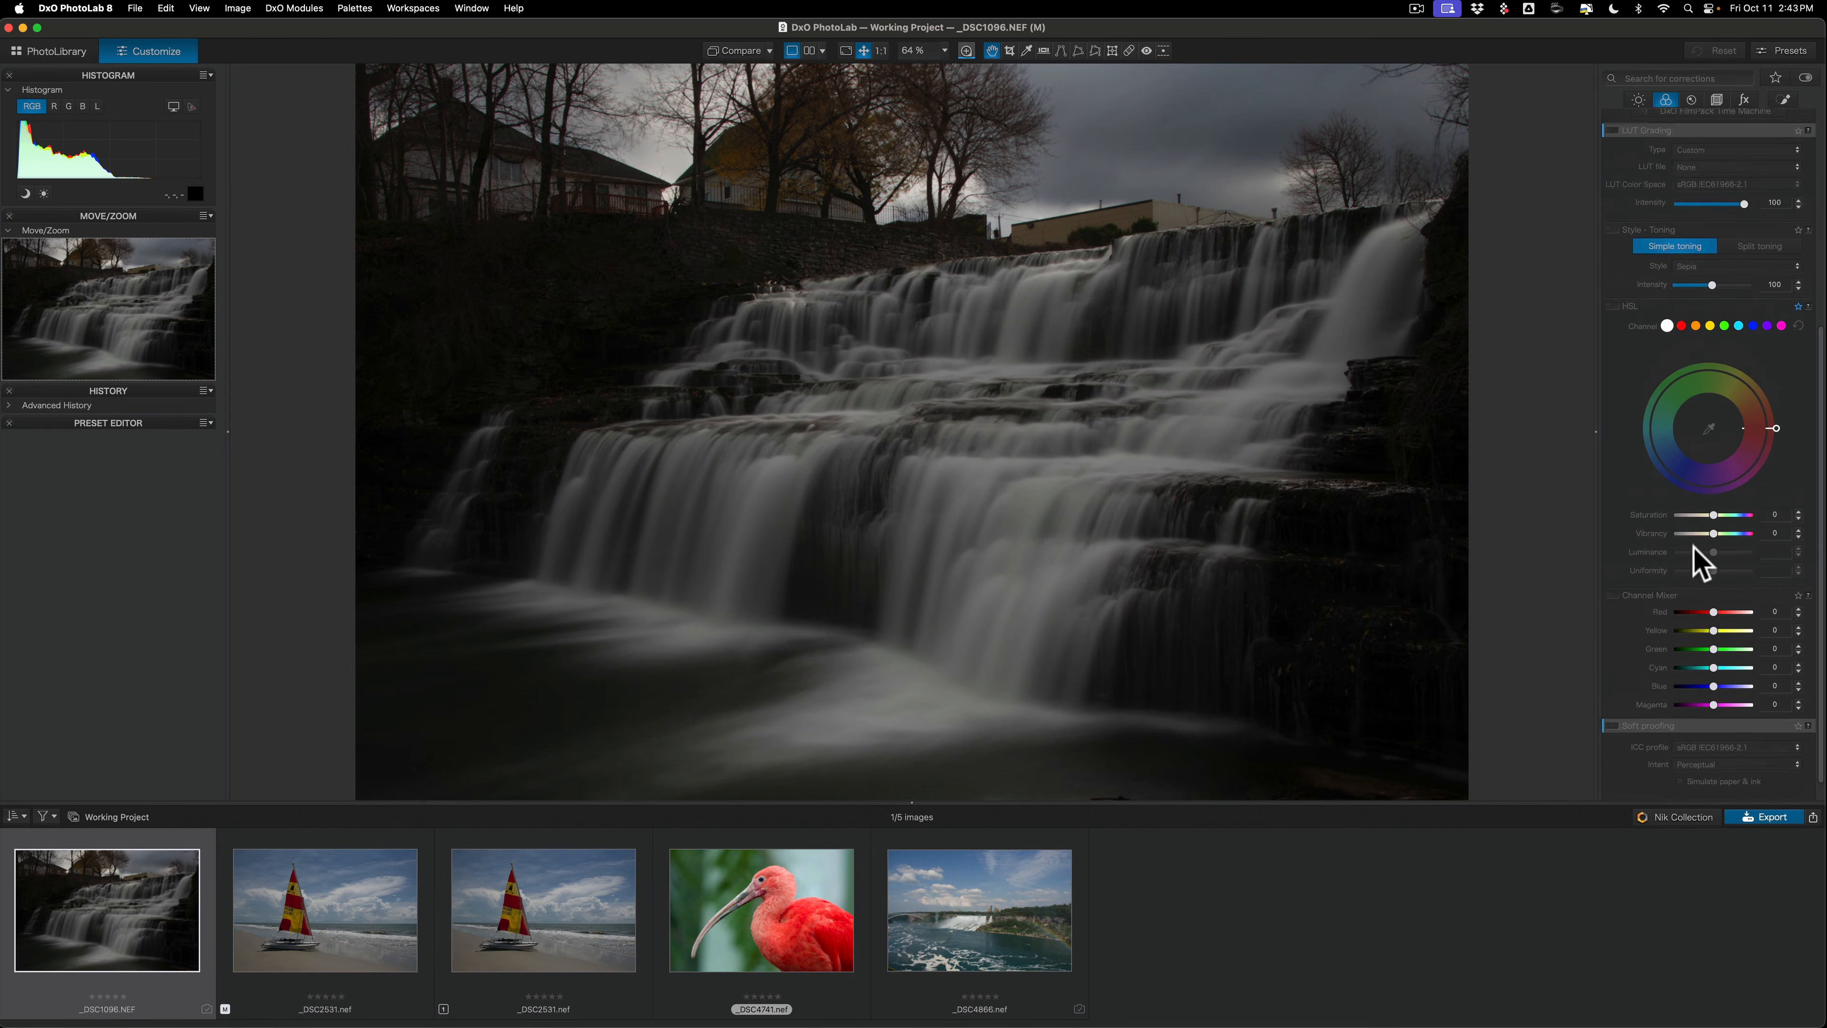
pyautogui.scroll(4, 1698, 499)
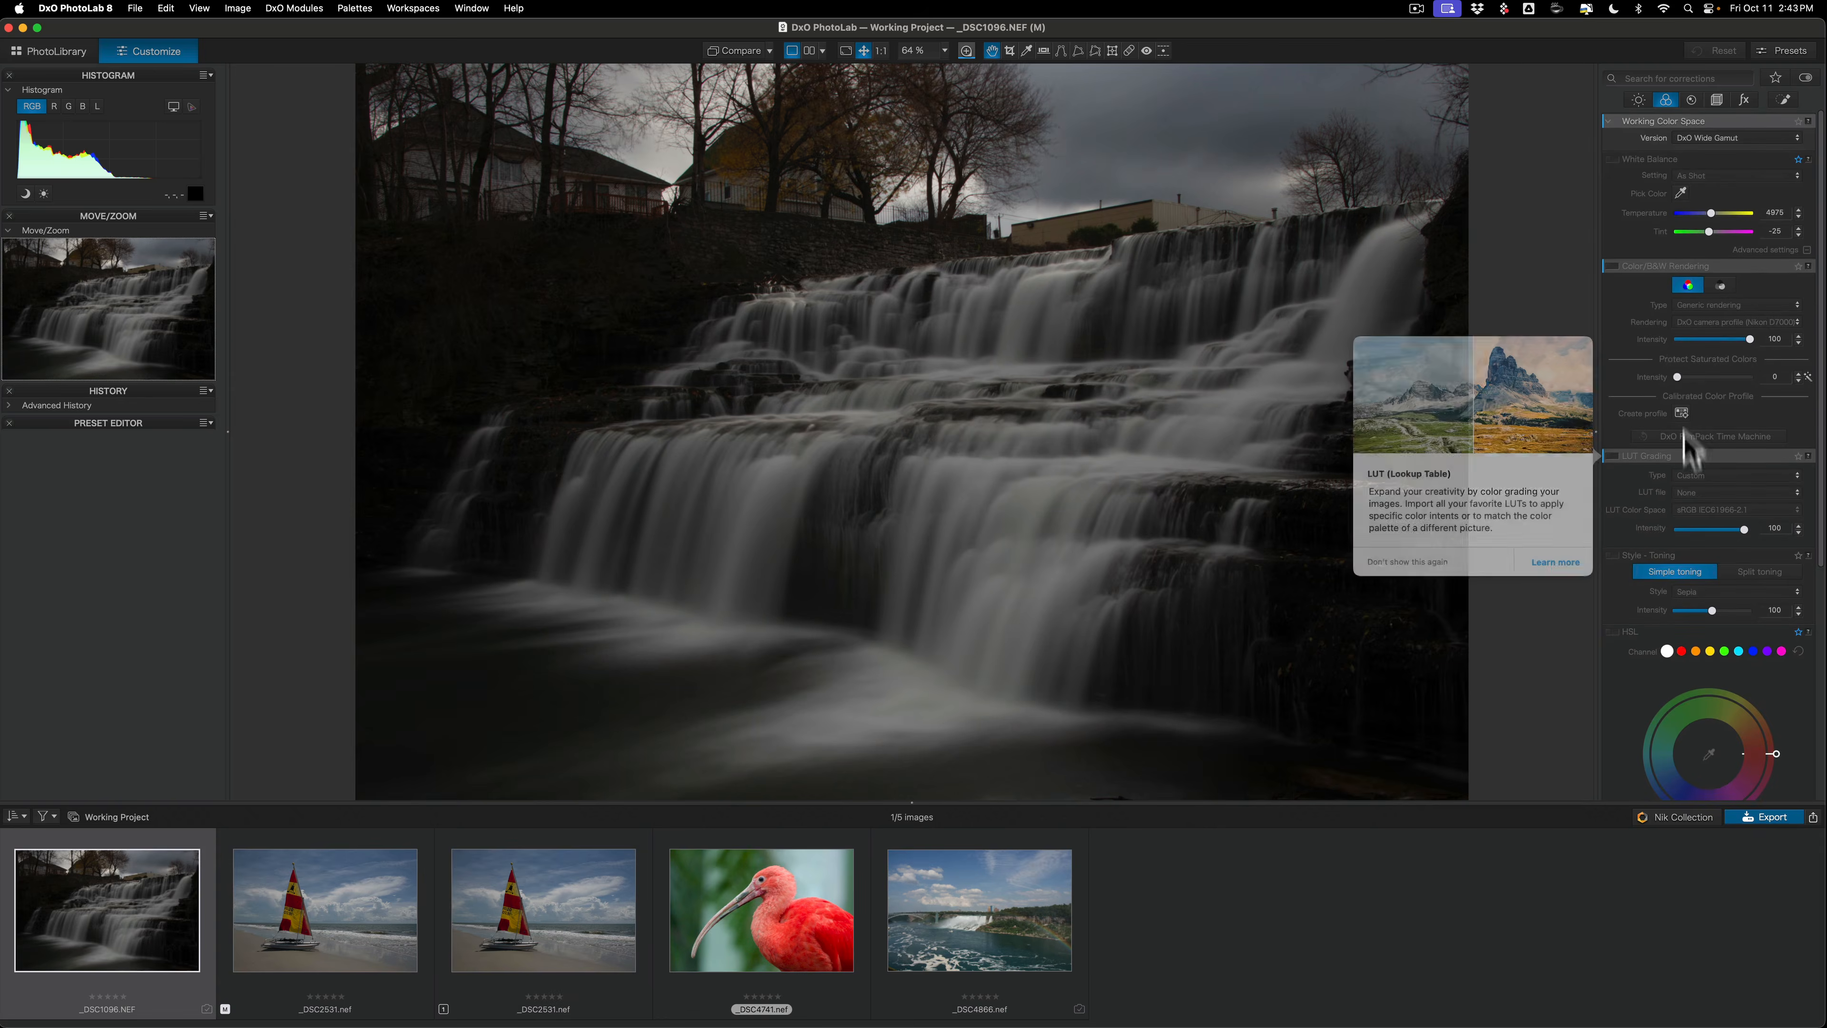
# Step: Examine the detail, geometry, watermark and effects corrections, and the Local Adjustments tools
pyautogui.click(1691, 99)
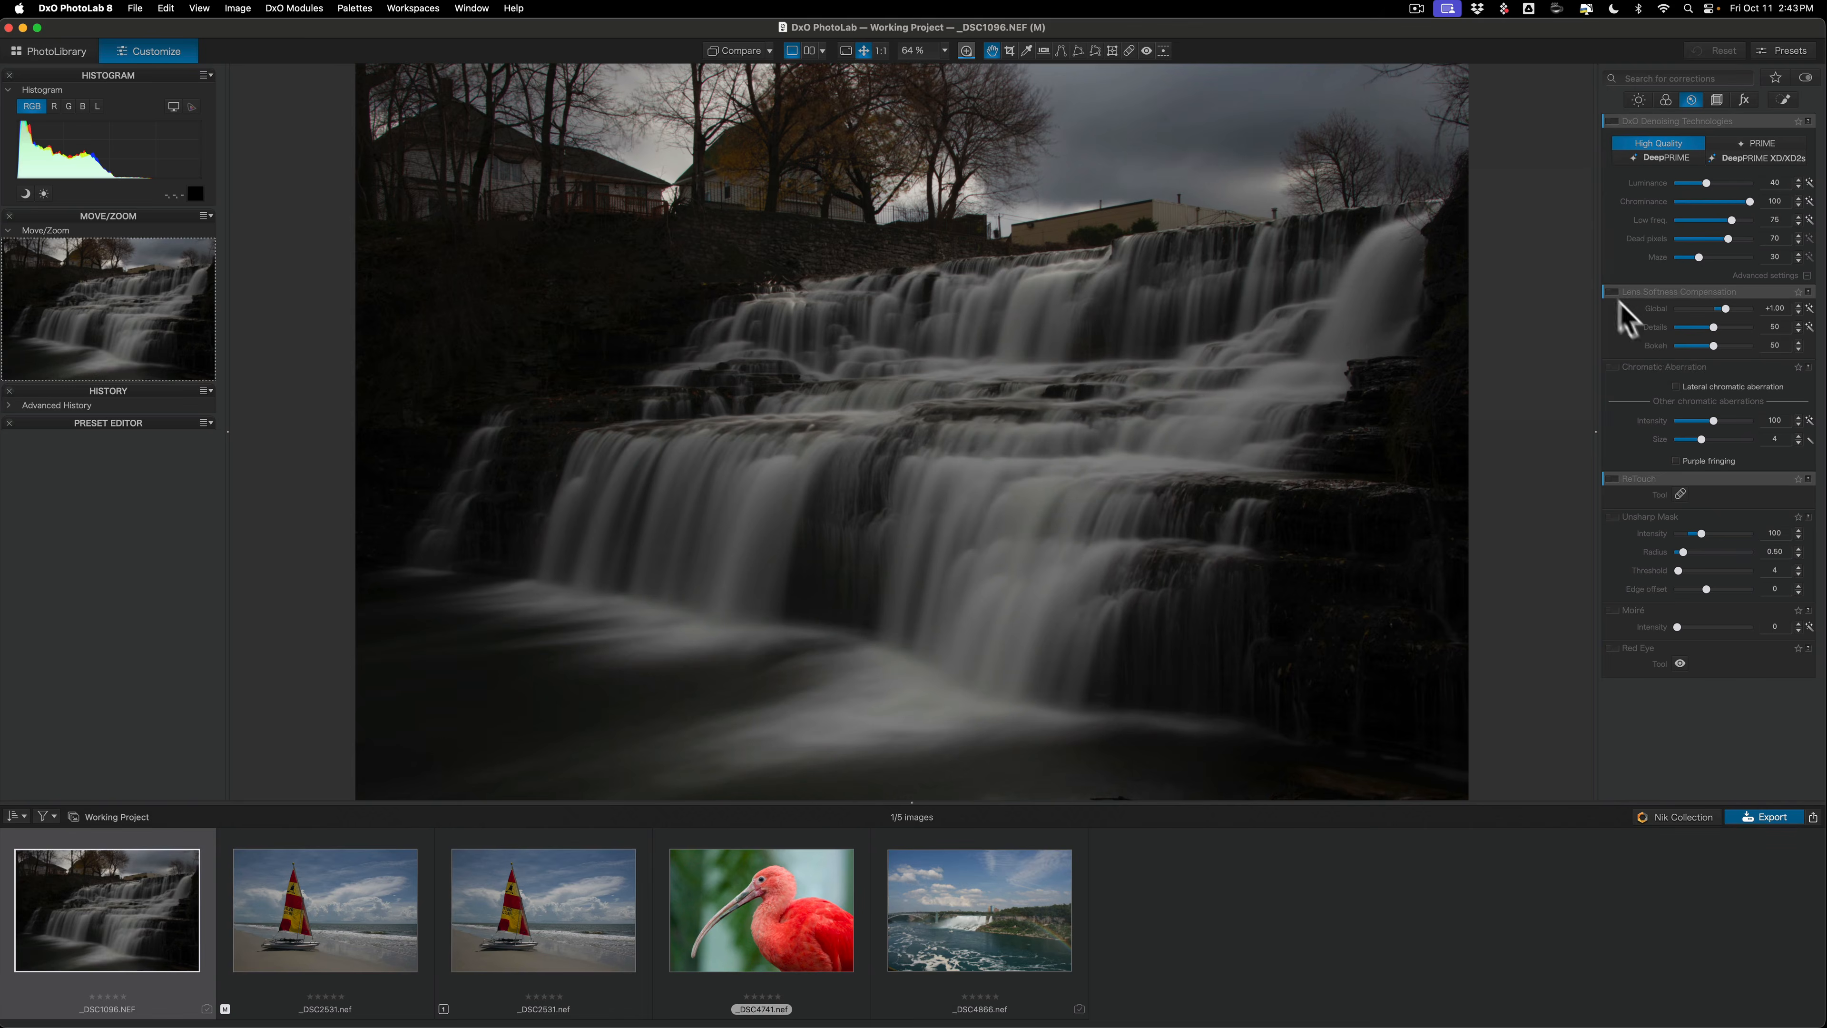
pyautogui.moveTo(1625, 294)
pyautogui.click(1717, 100)
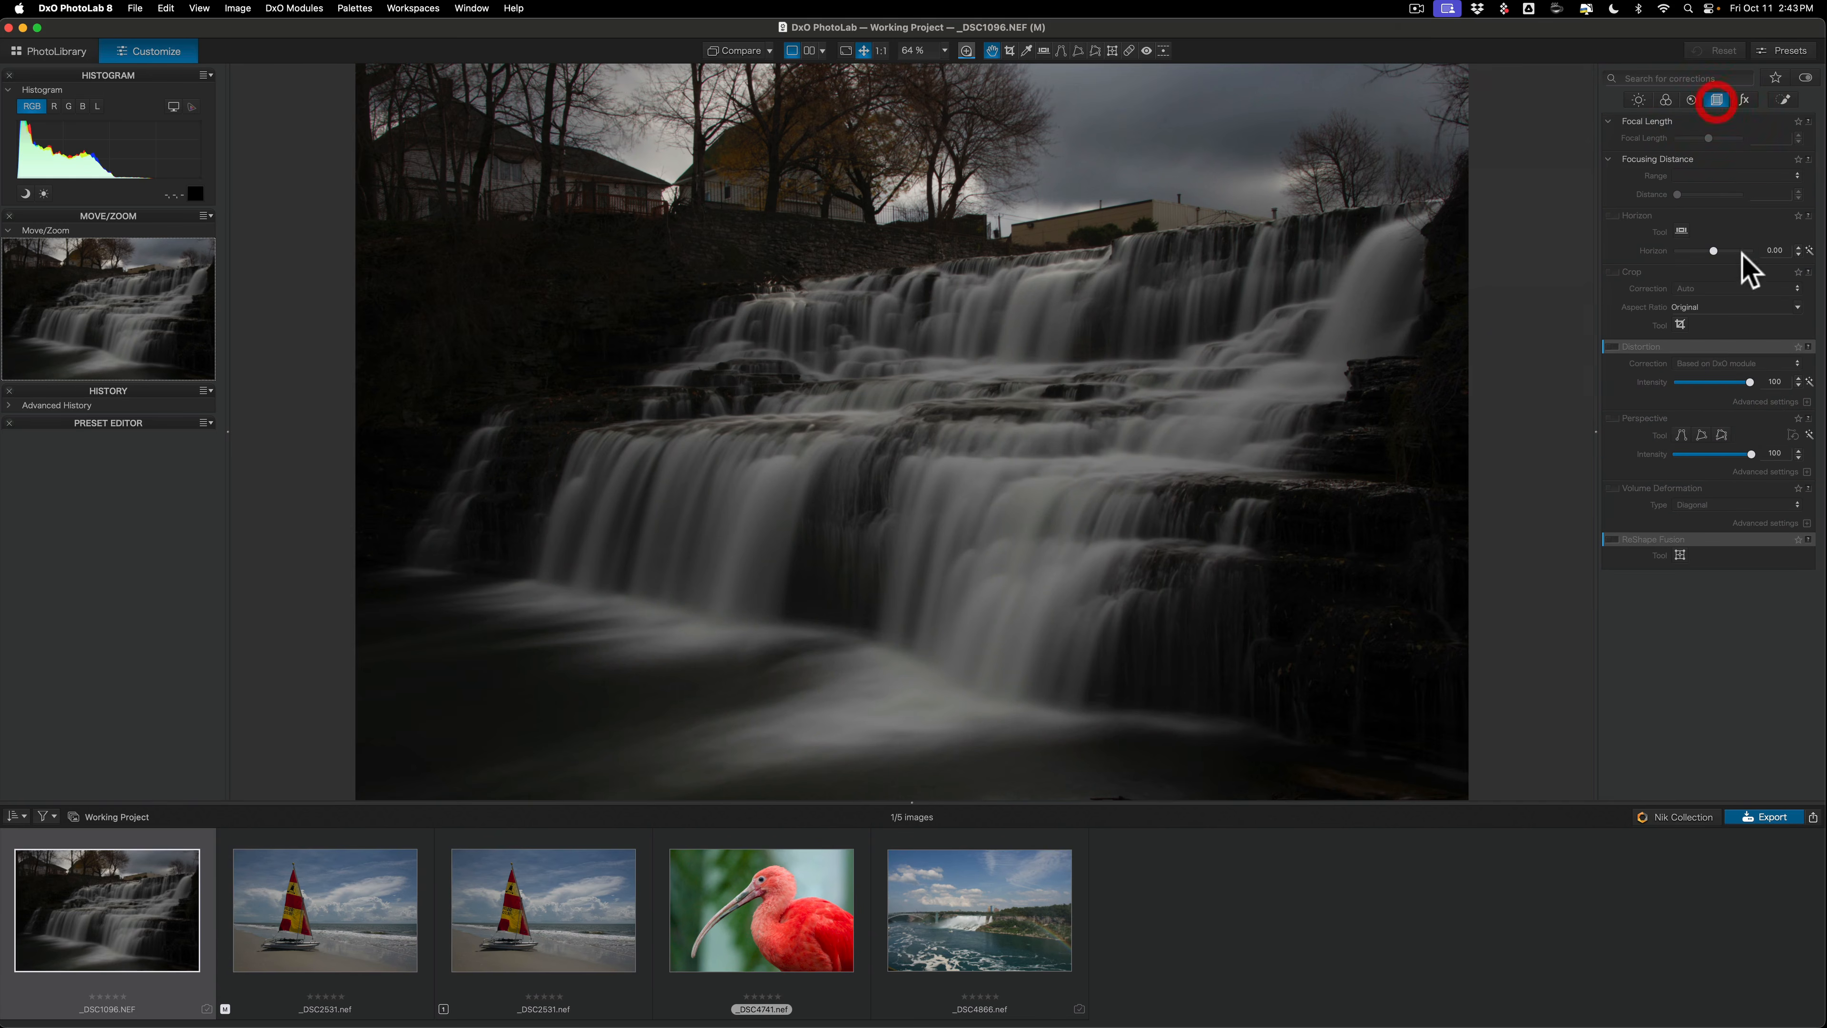
pyautogui.click(1745, 101)
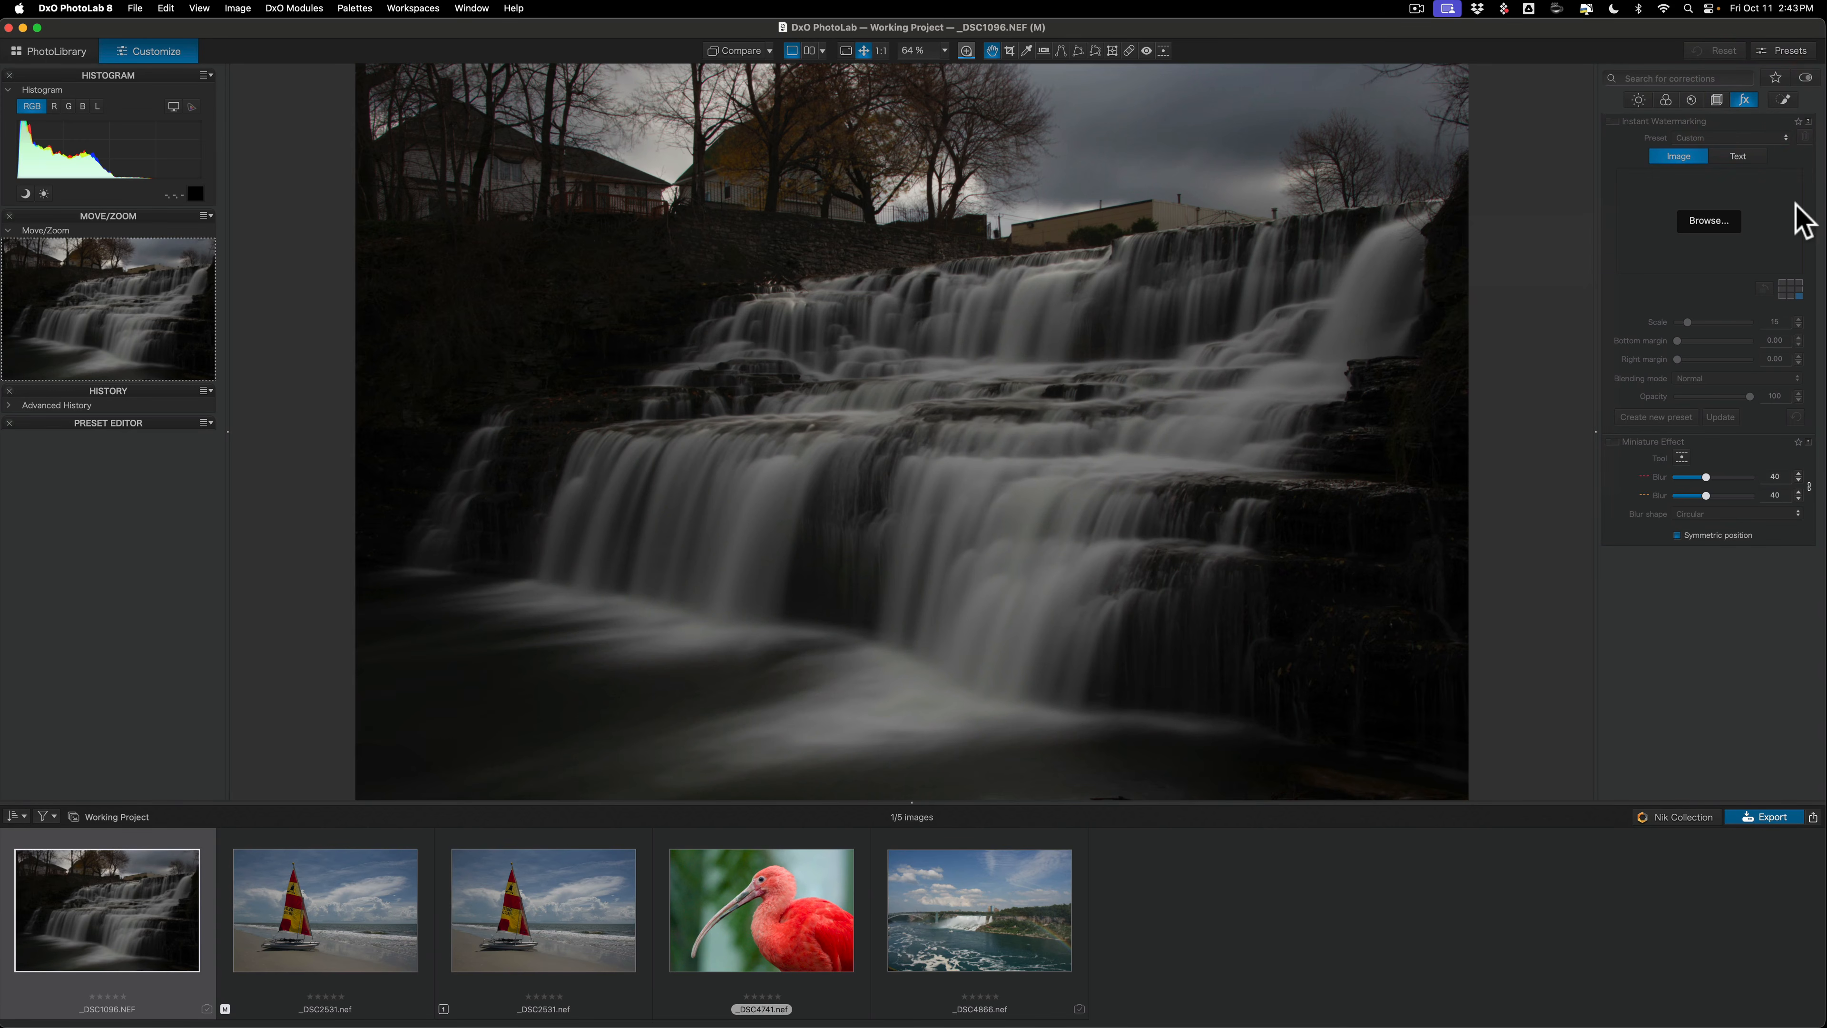
pyautogui.click(1784, 101)
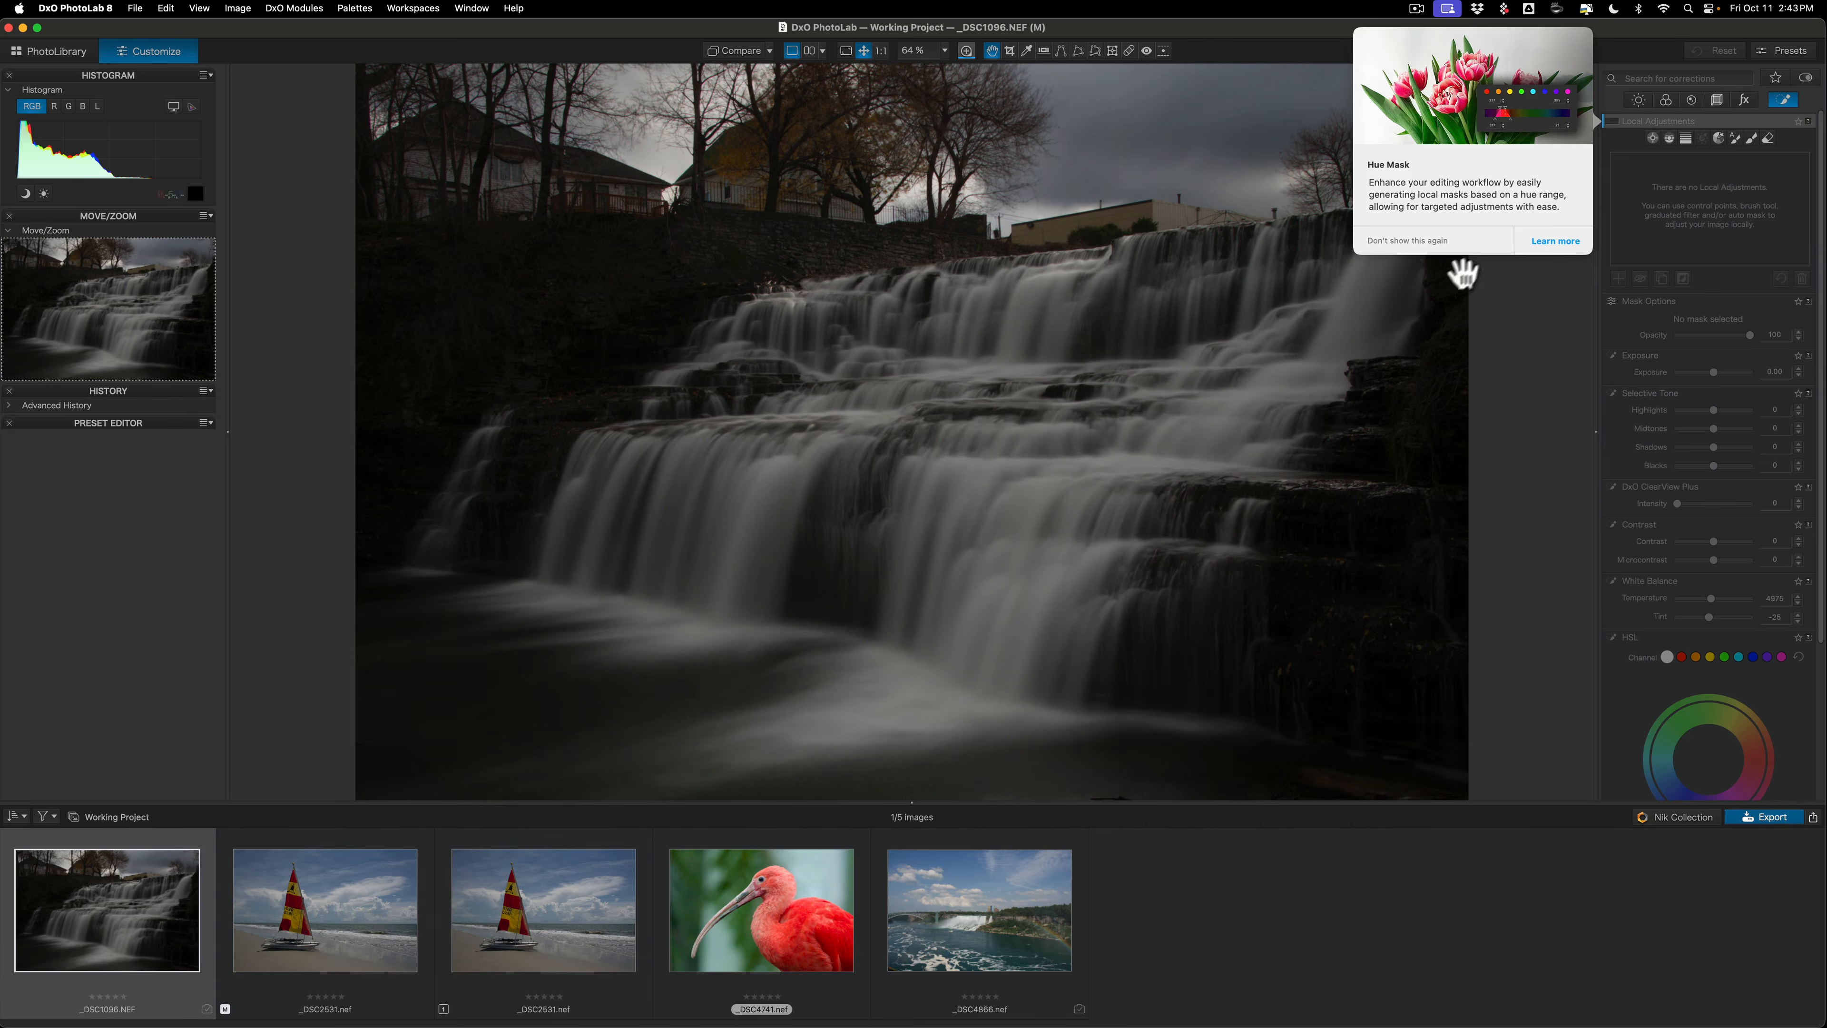
pyautogui.moveTo(1777, 133)
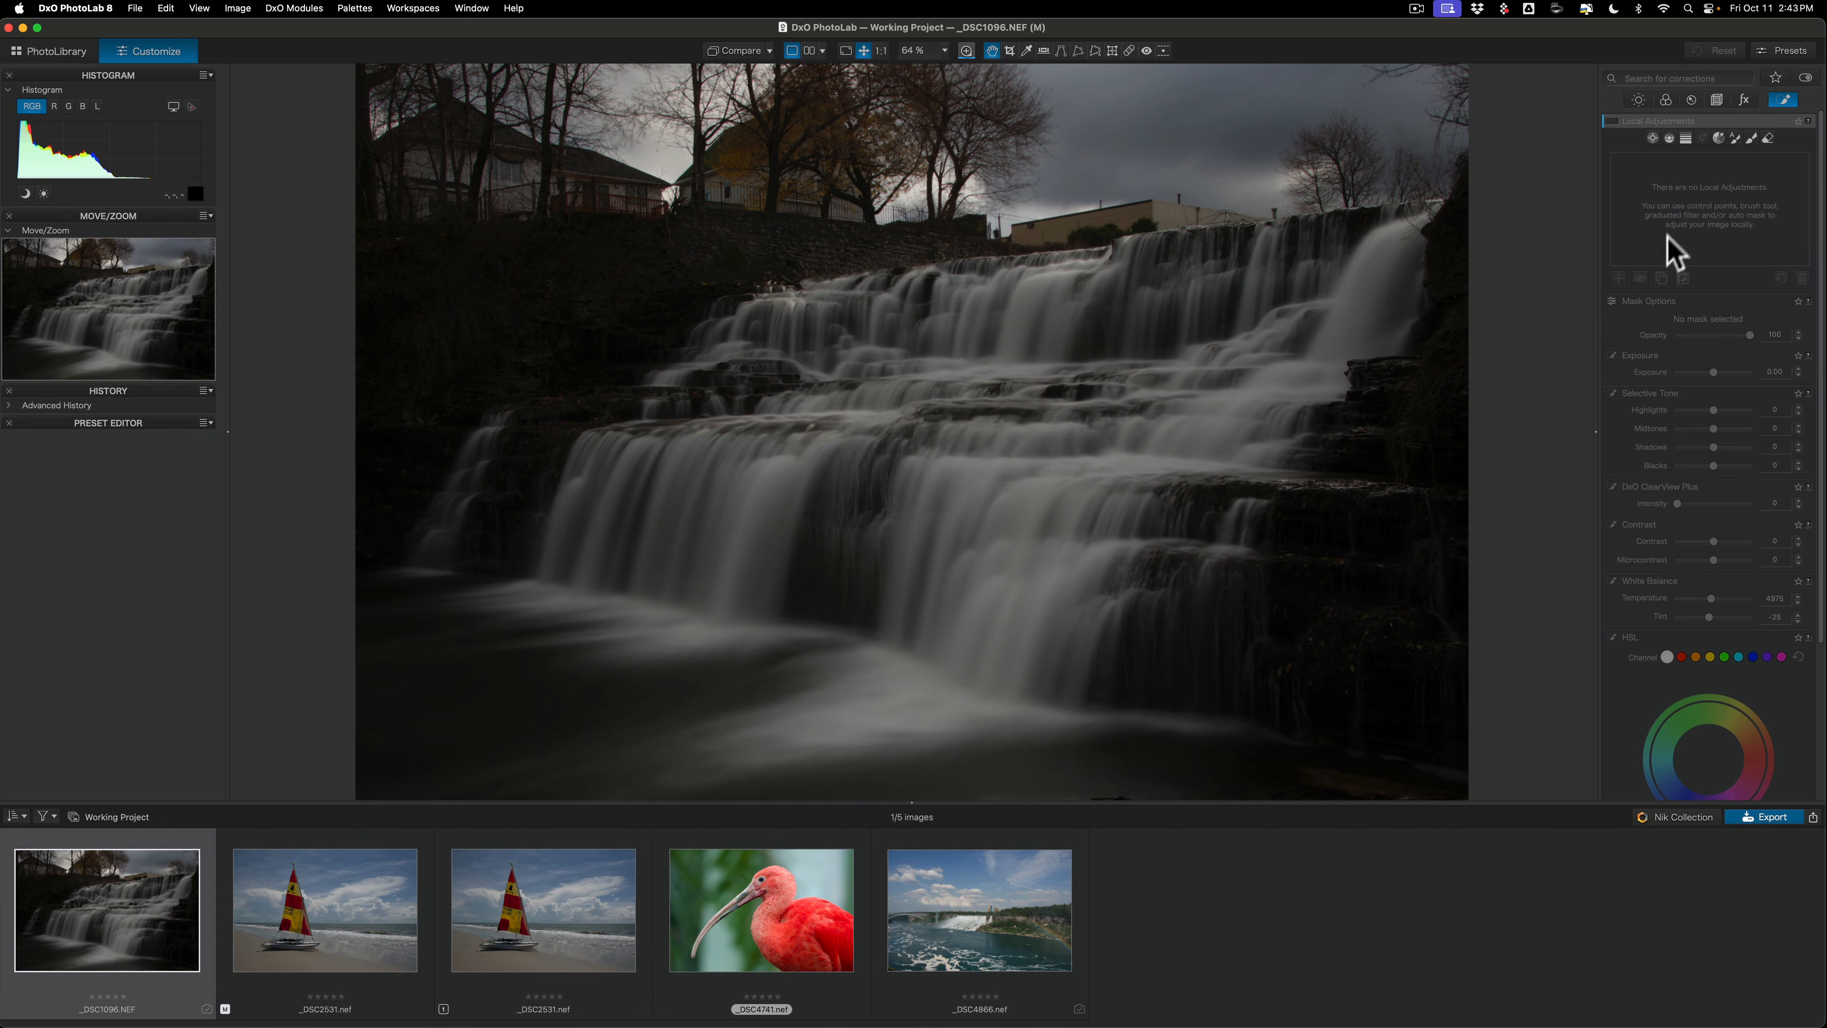
# Step: Show only the light, color and detail corrections in turn, restoring the full palette list after each category
pyautogui.click(1639, 101)
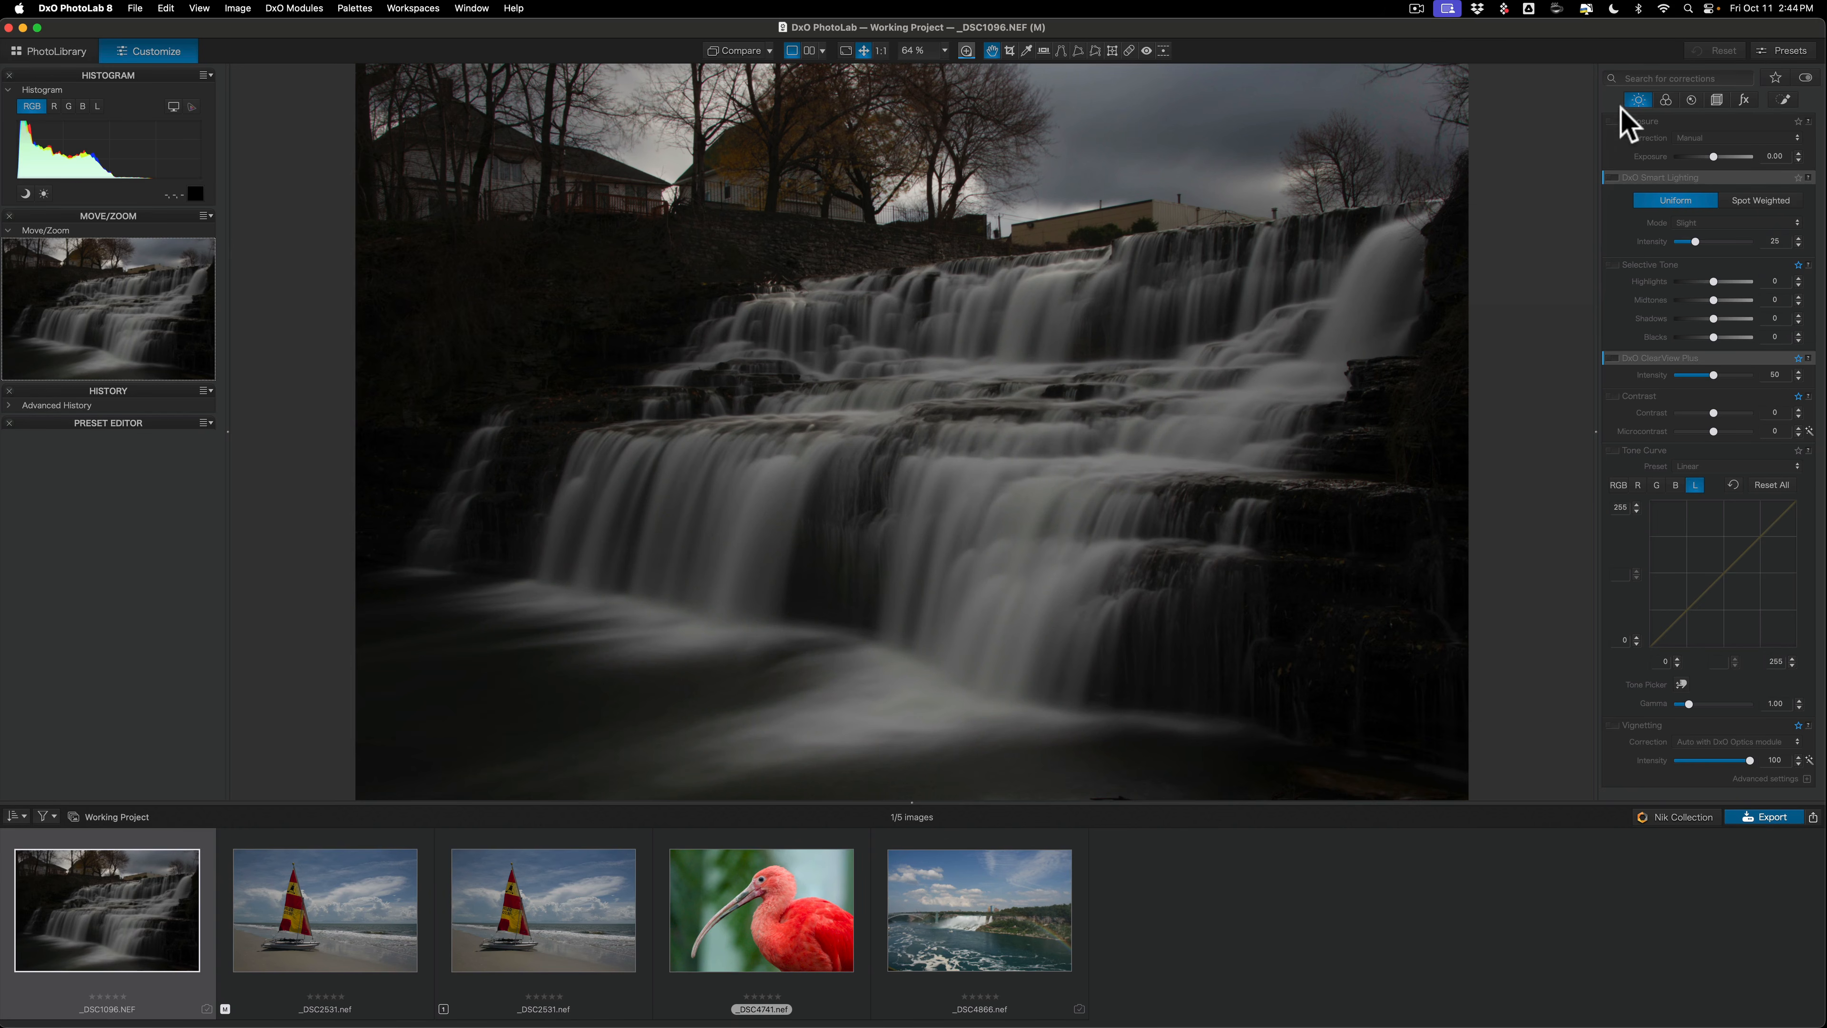
pyautogui.click(1640, 102)
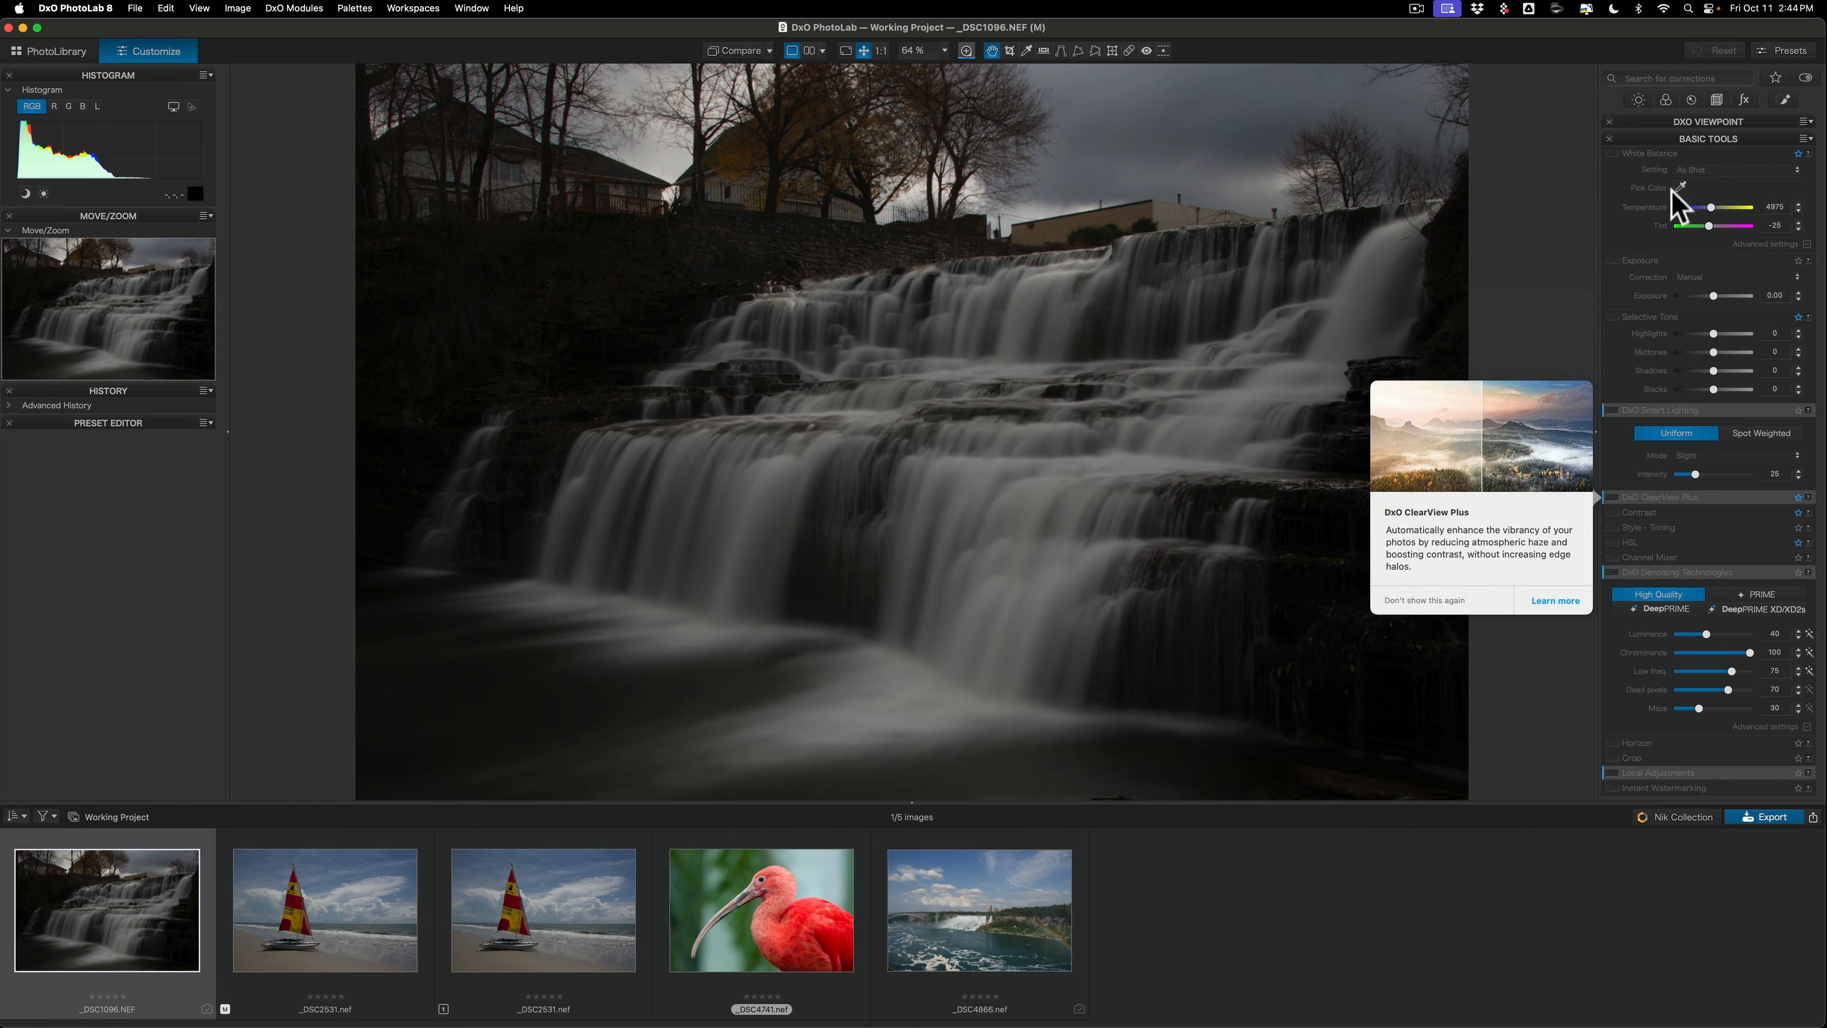
pyautogui.click(1667, 99)
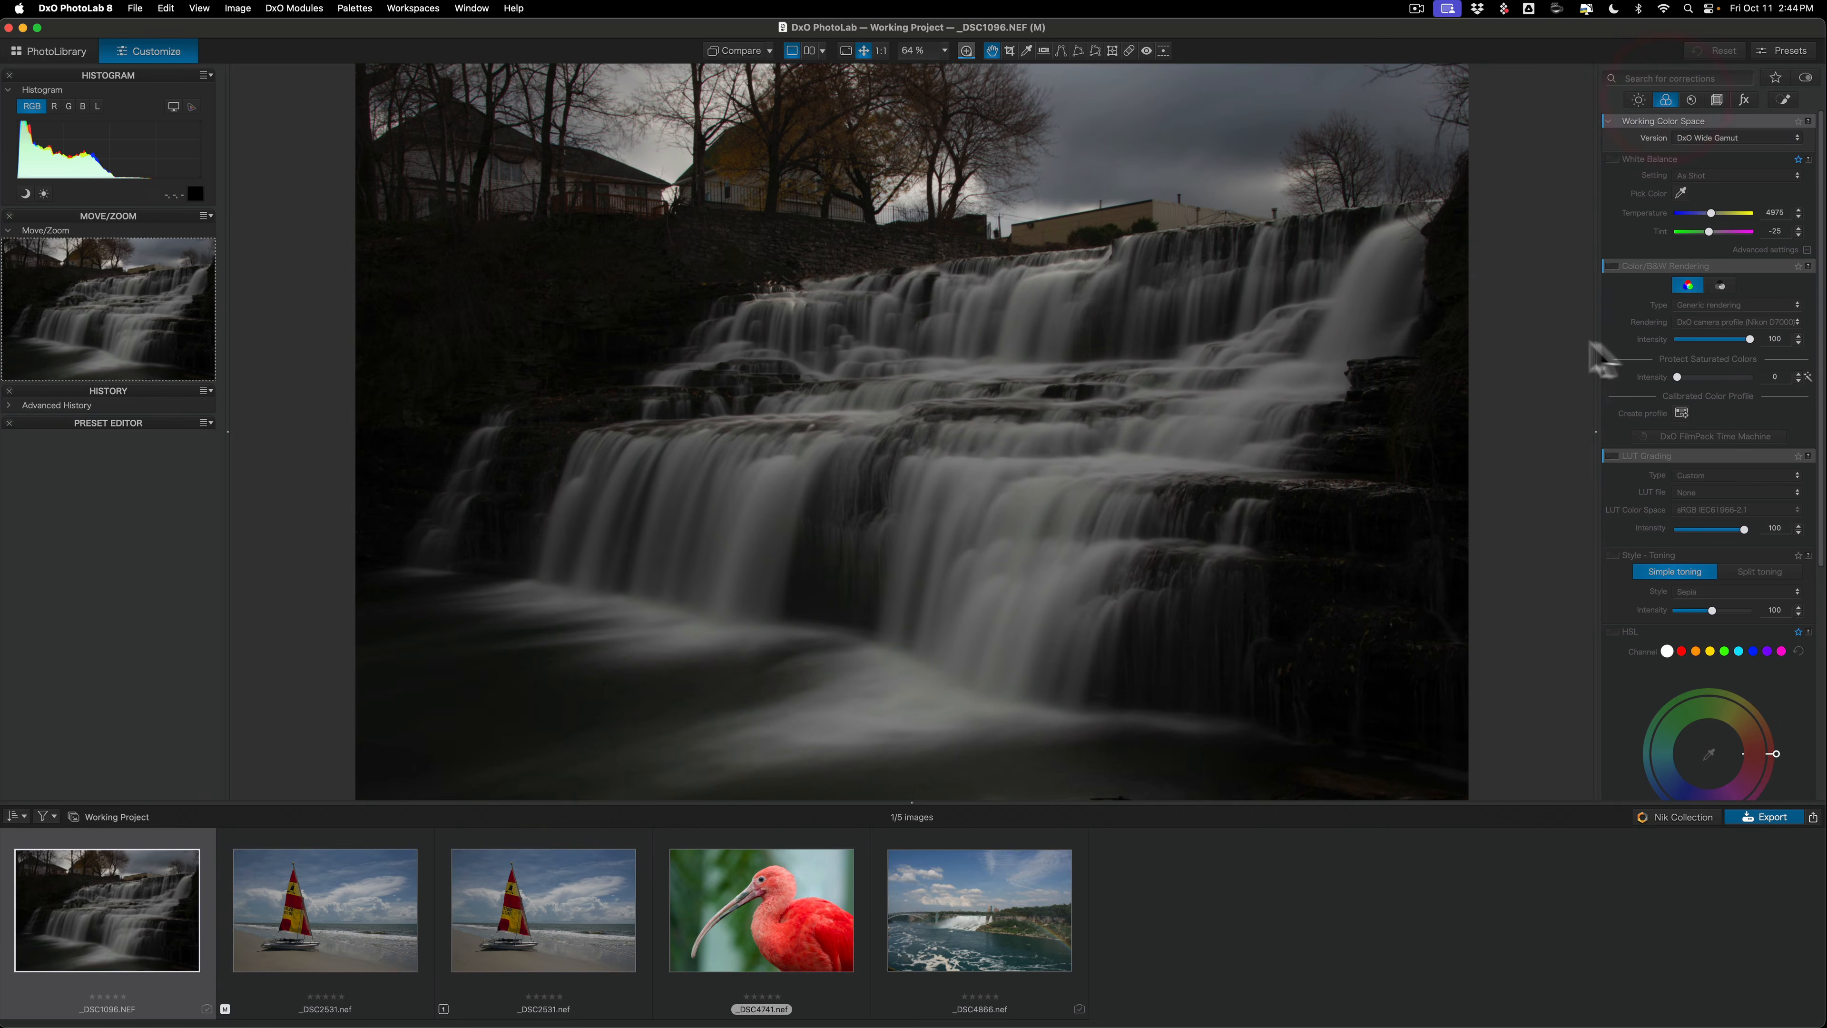
pyautogui.click(1665, 106)
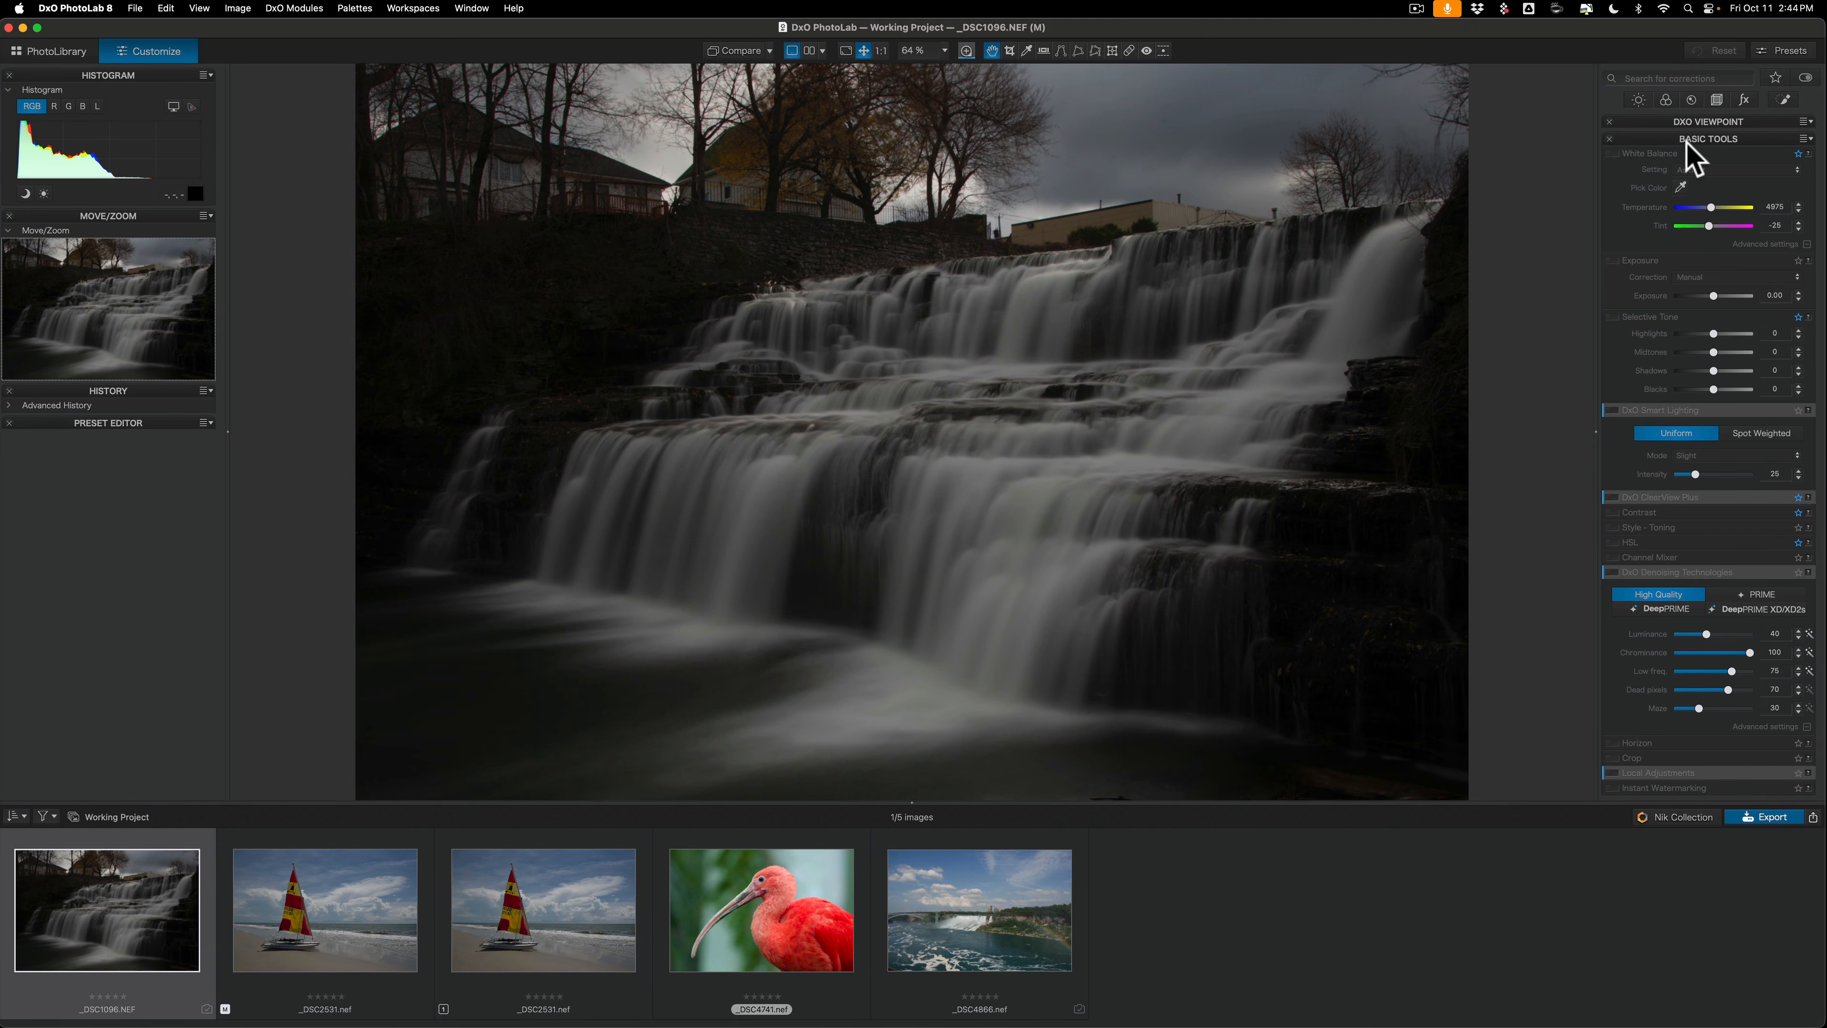
pyautogui.click(1666, 101)
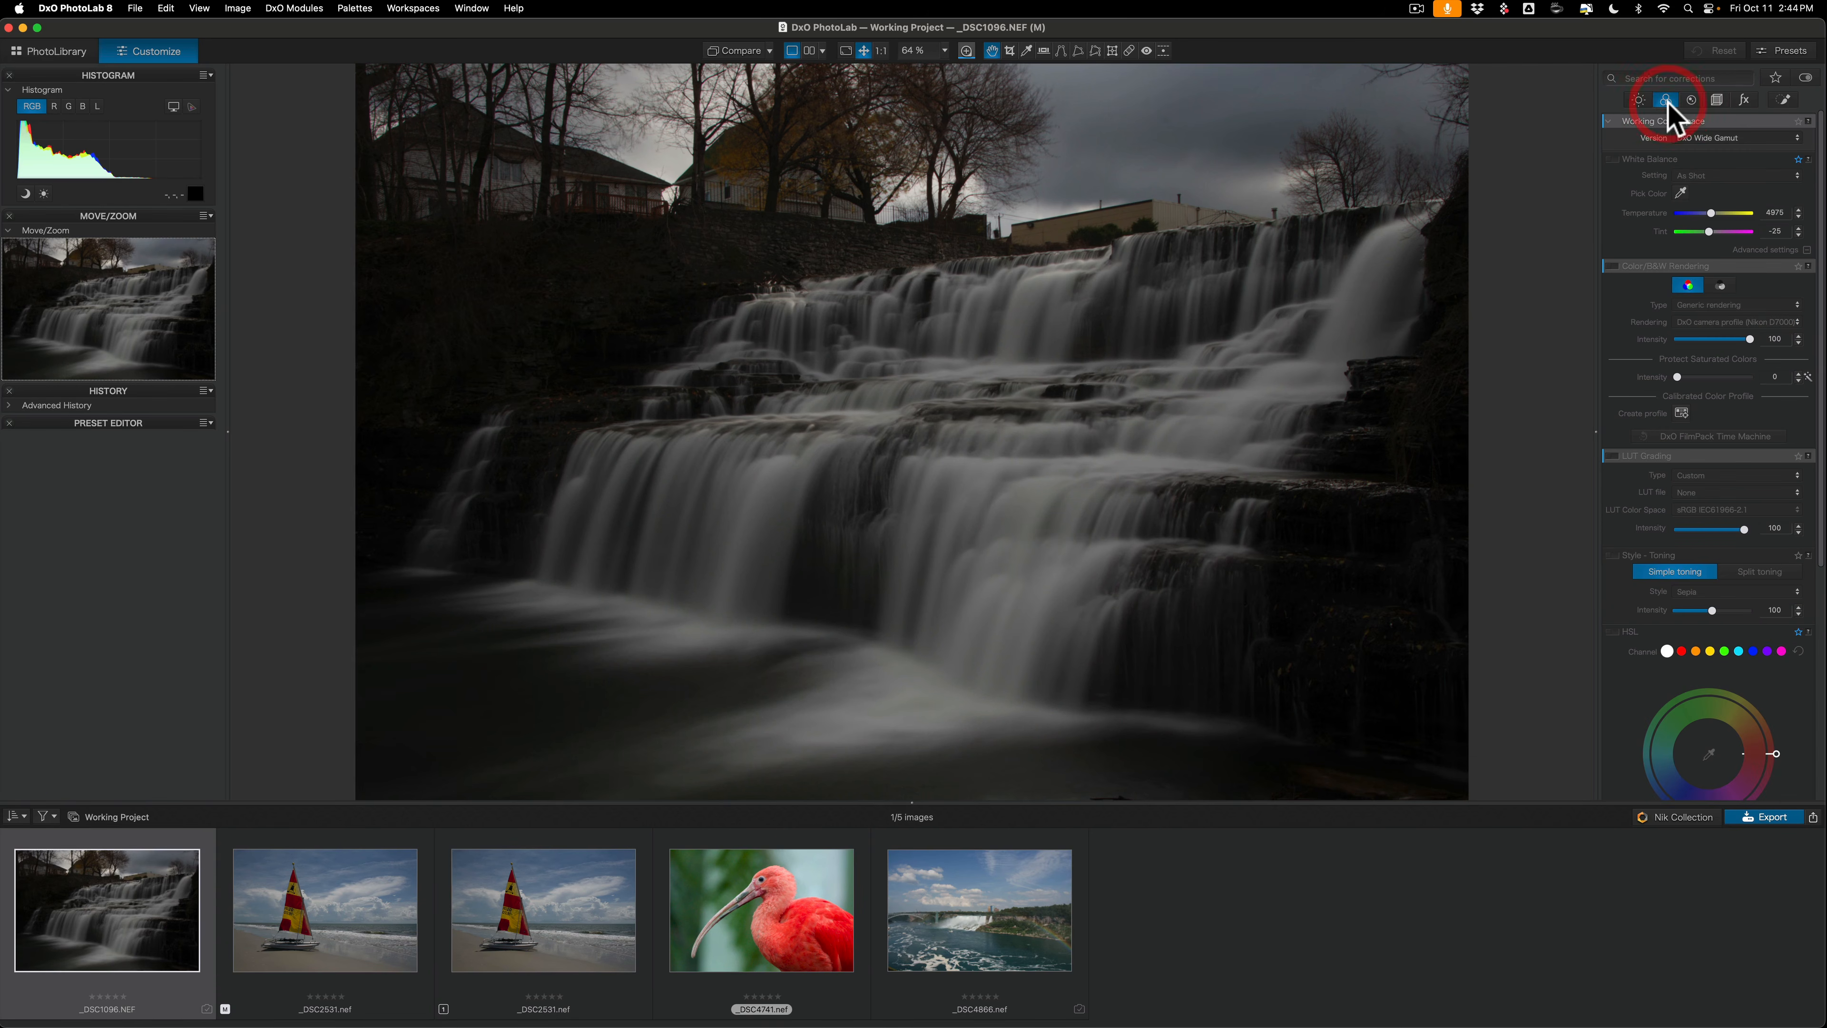
pyautogui.click(1691, 101)
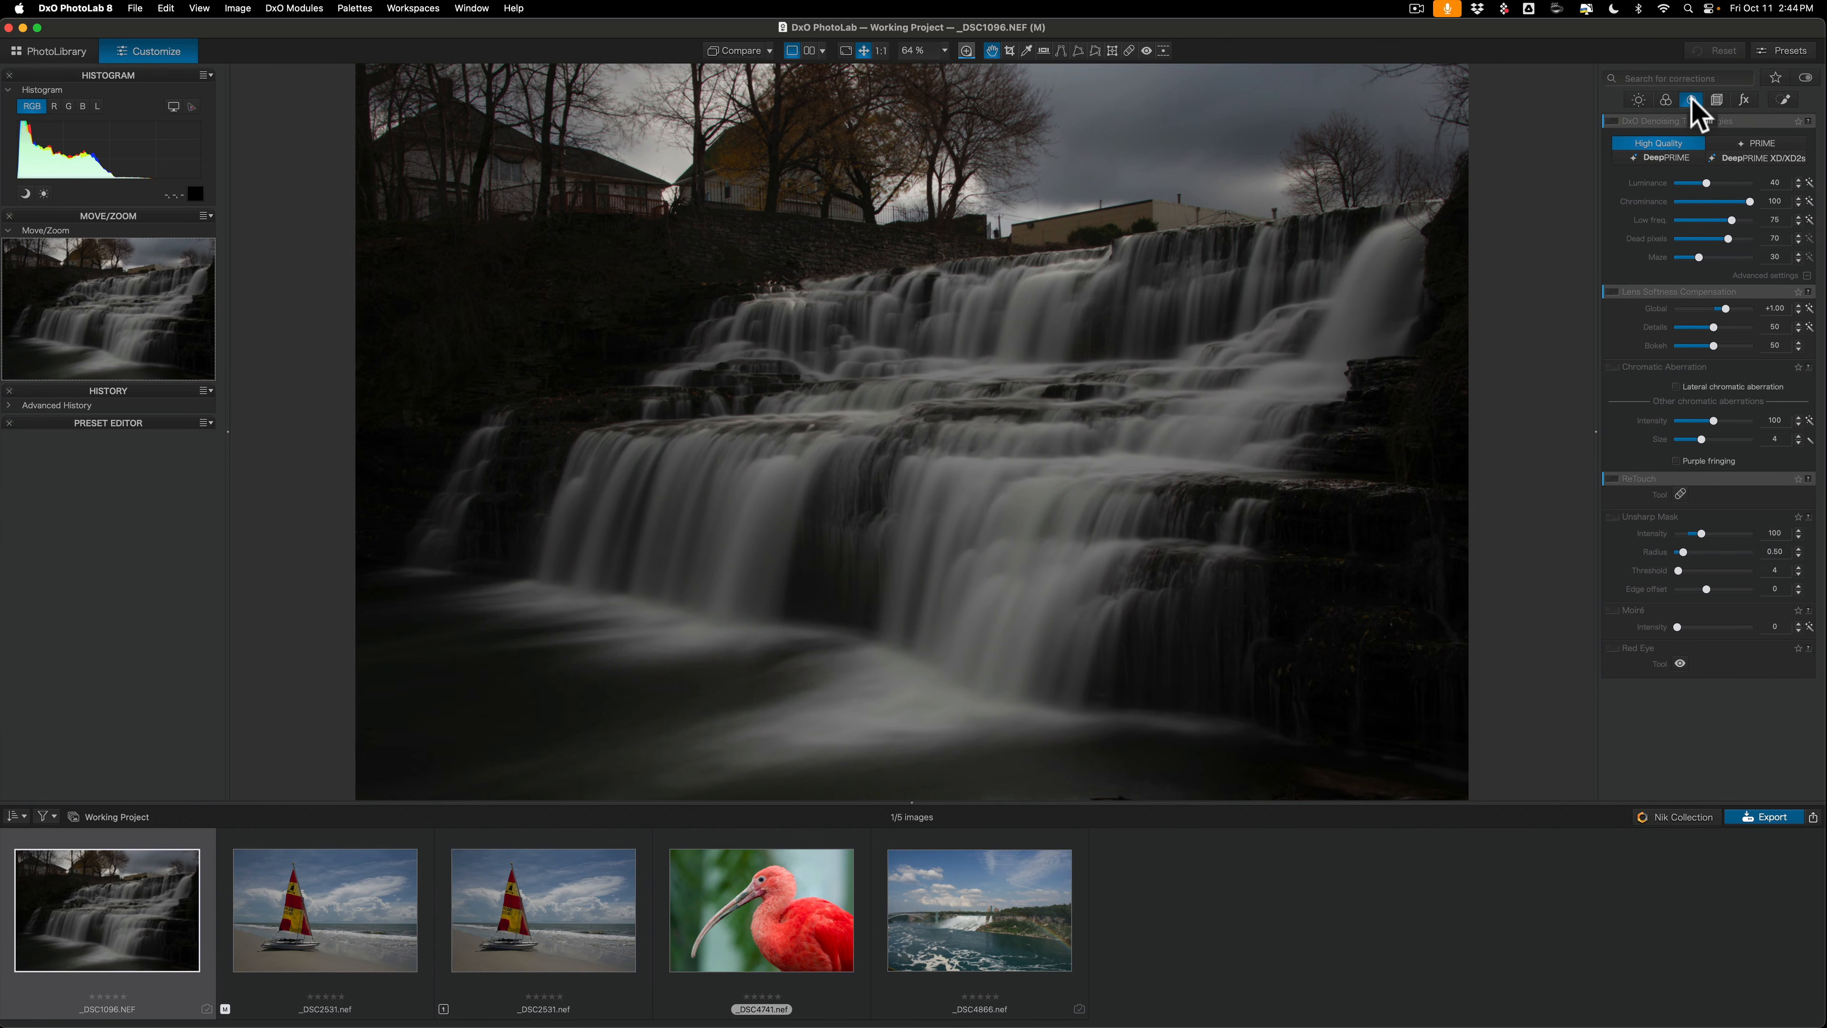
pyautogui.click(1692, 101)
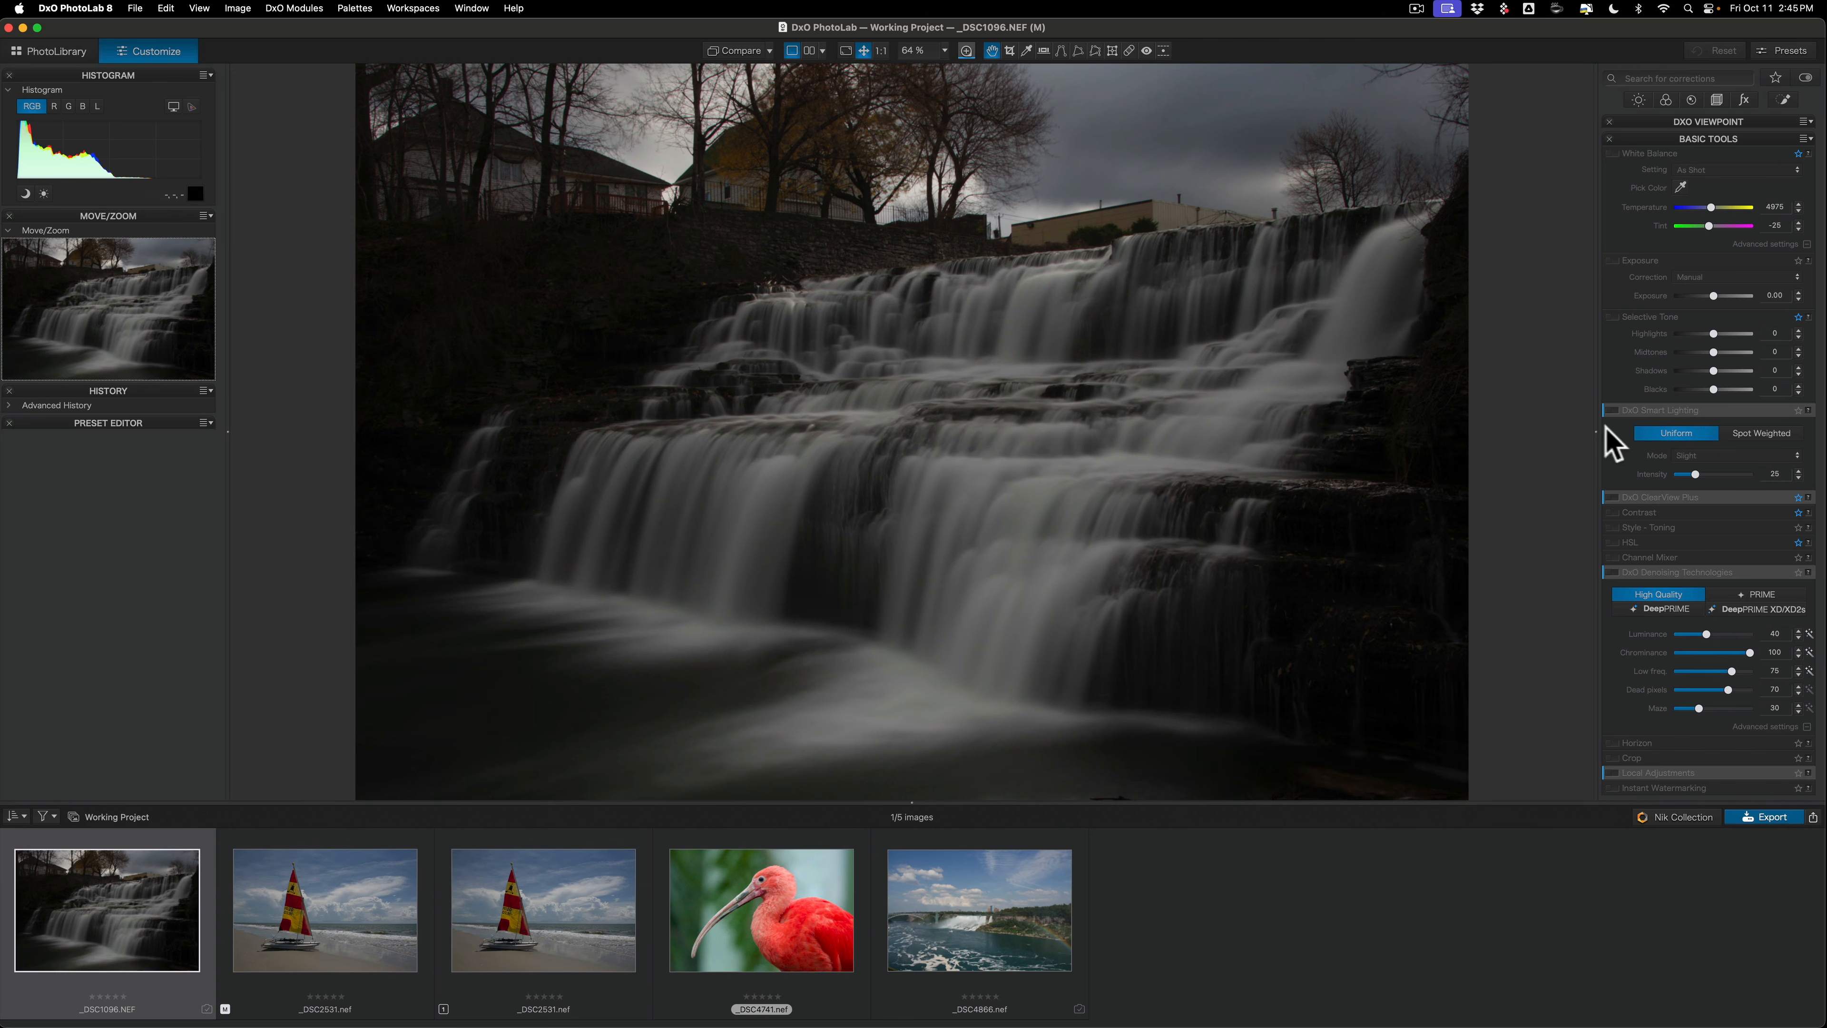
# Step: Try DxO Smart Lighting in Medium mode, at intensity 40 and as Spot Weighted, and turn the correction off again
pyautogui.moveTo(1617, 414)
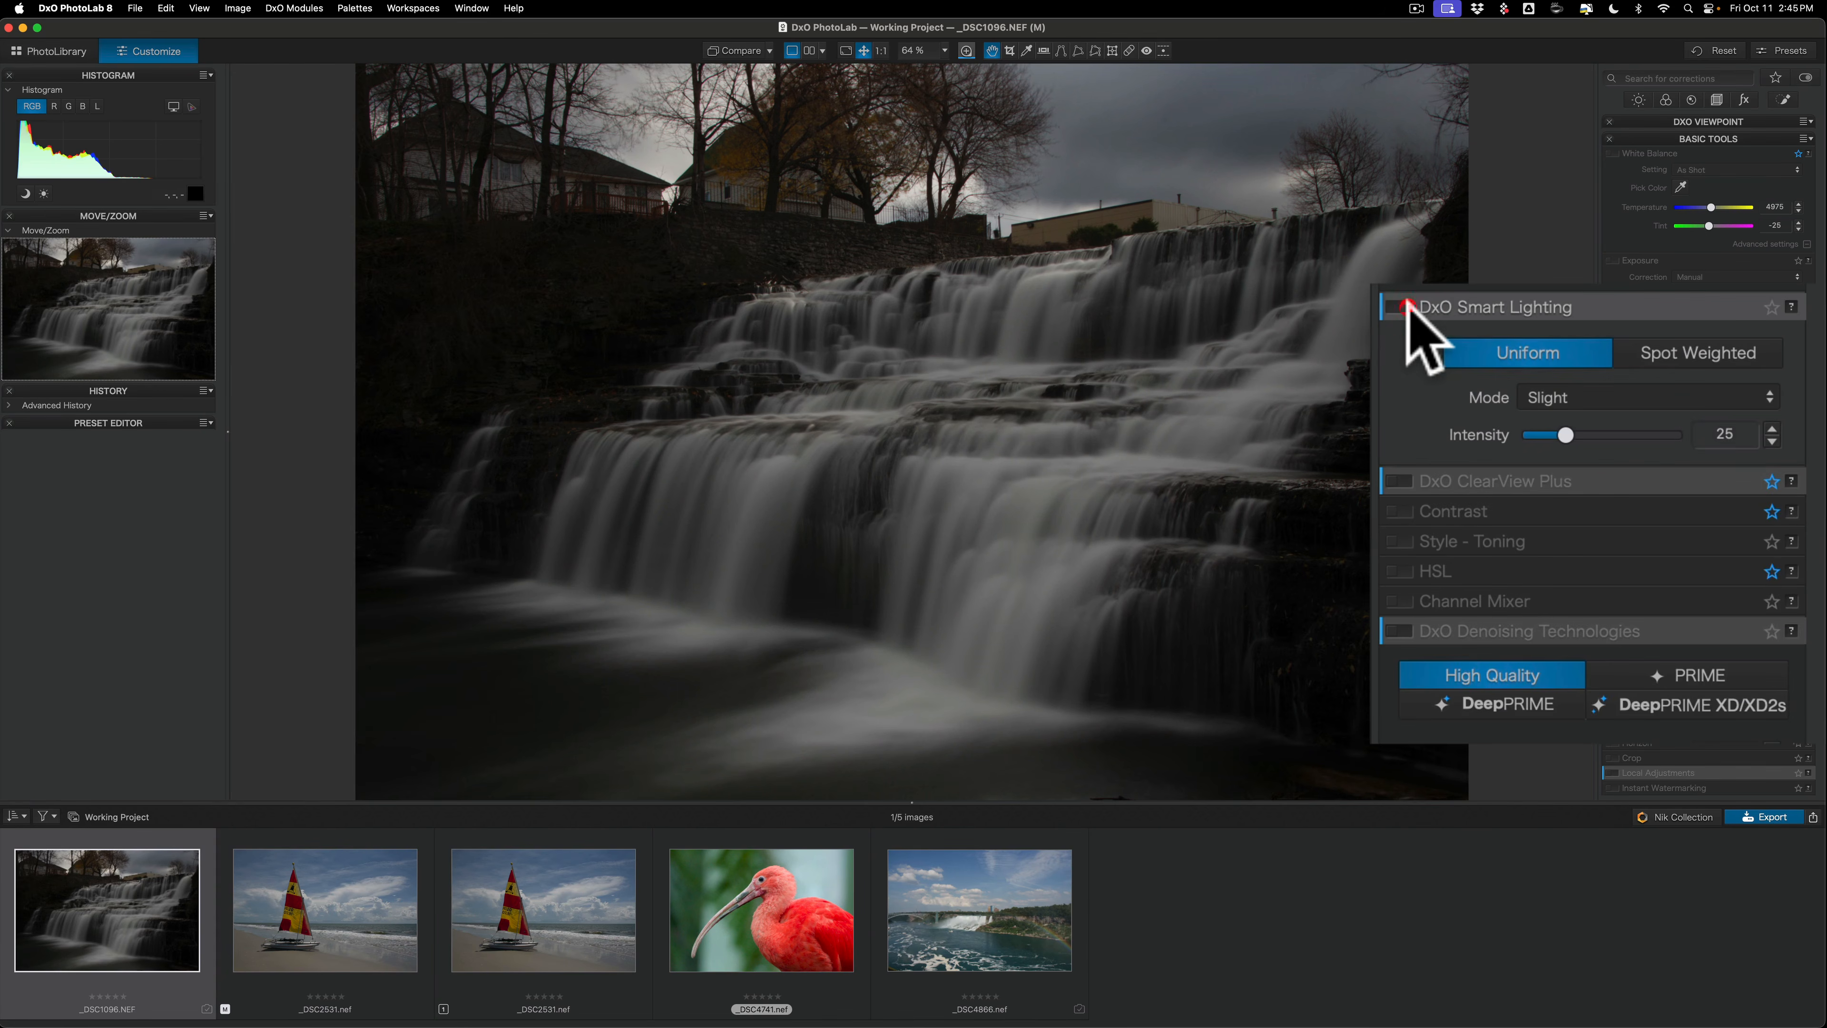
pyautogui.click(1613, 412)
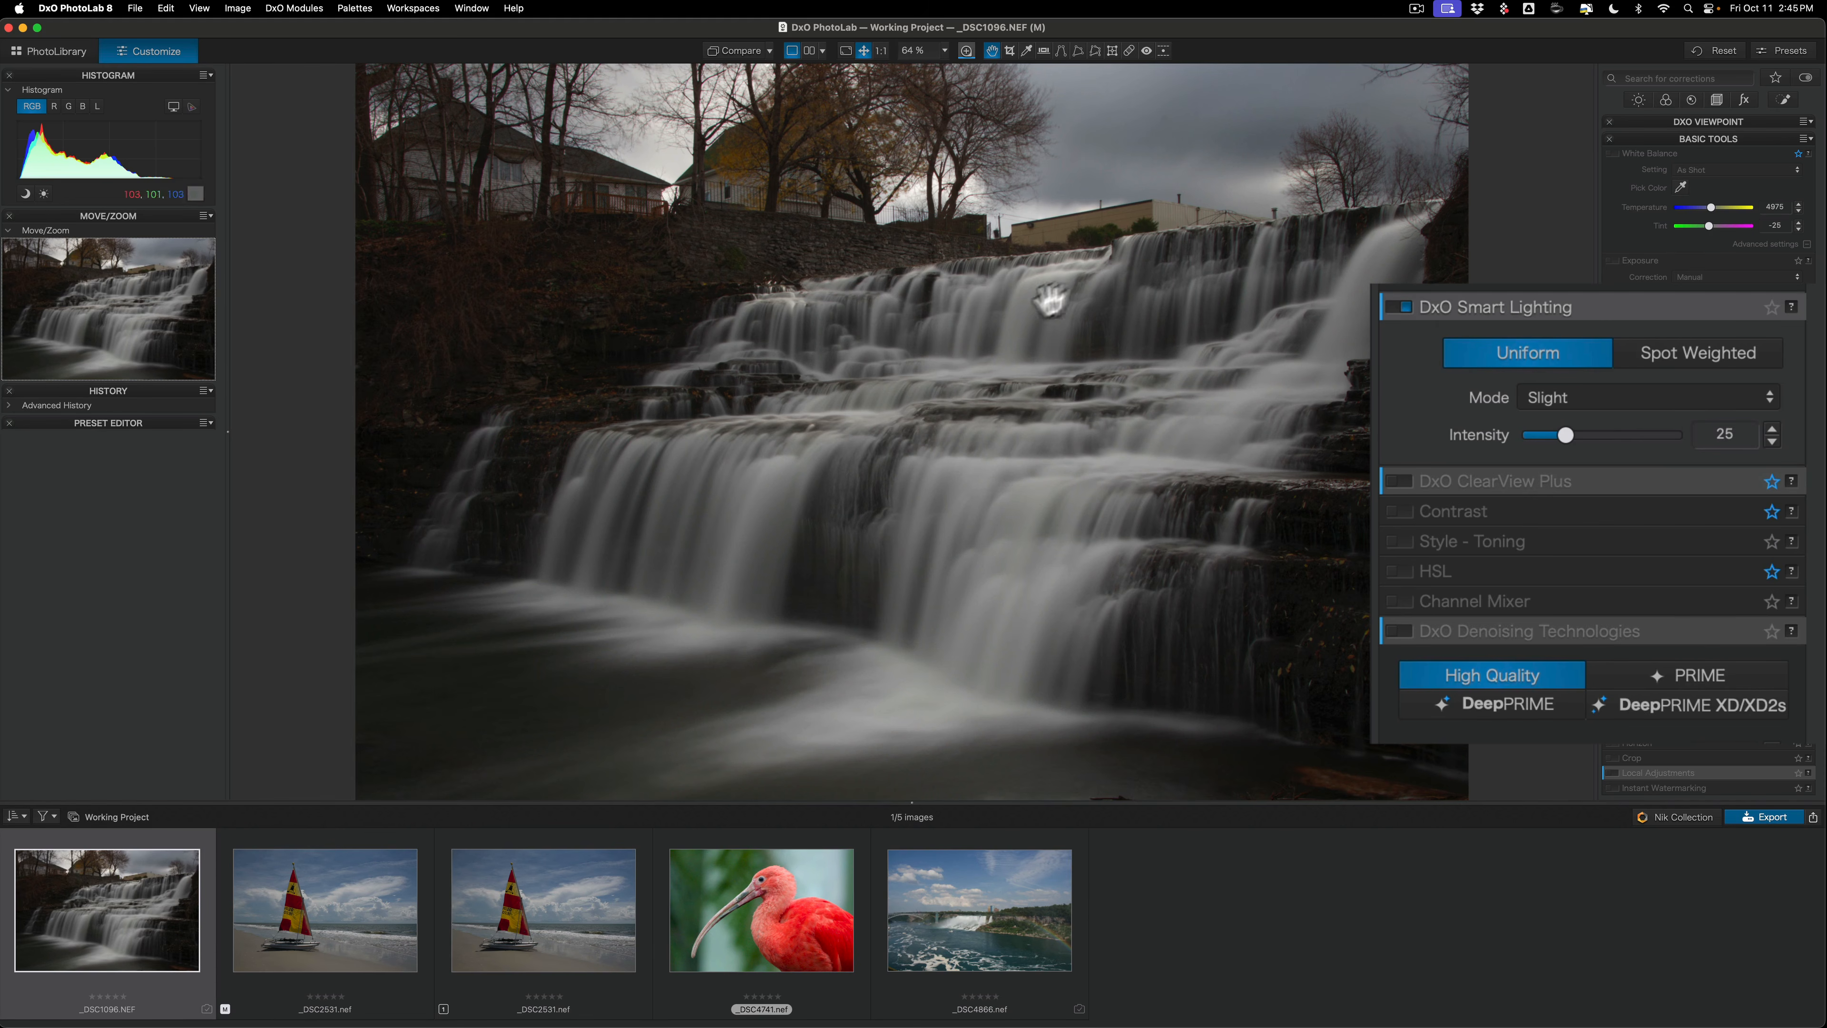
pyautogui.click(1611, 399)
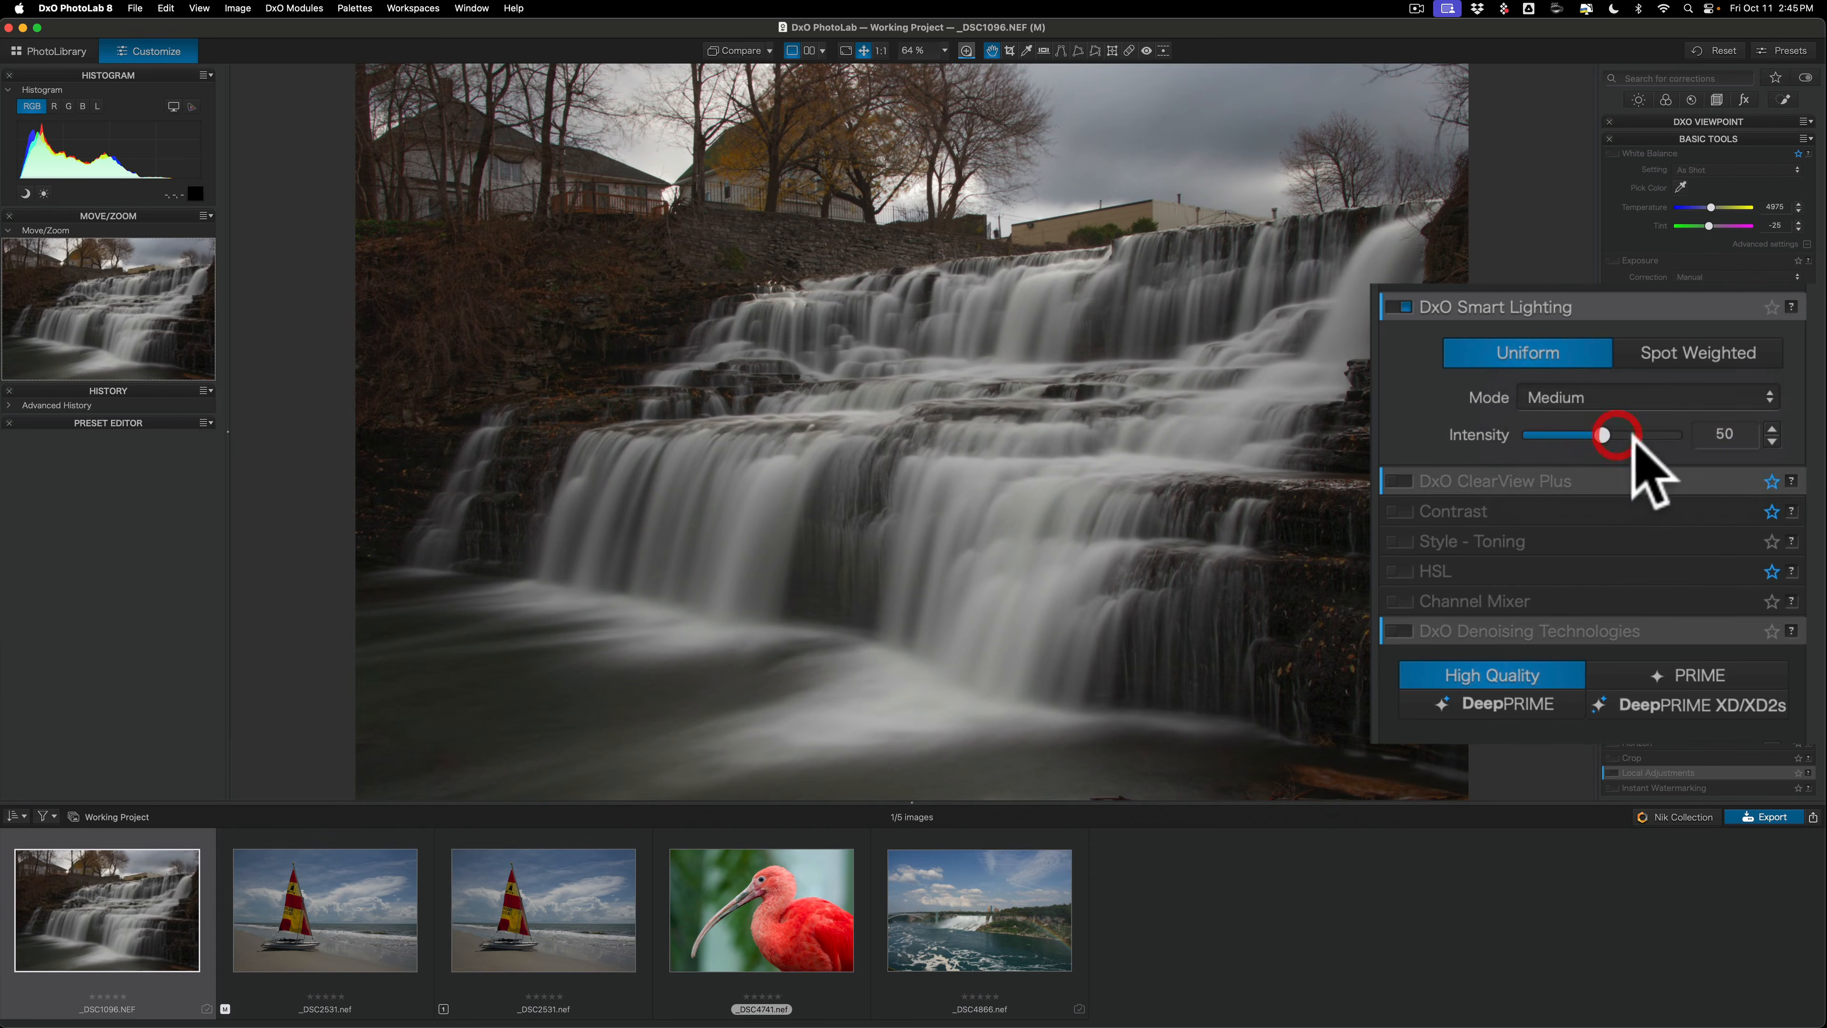
pyautogui.moveTo(1632, 437); pyautogui.dragTo(1589, 435)
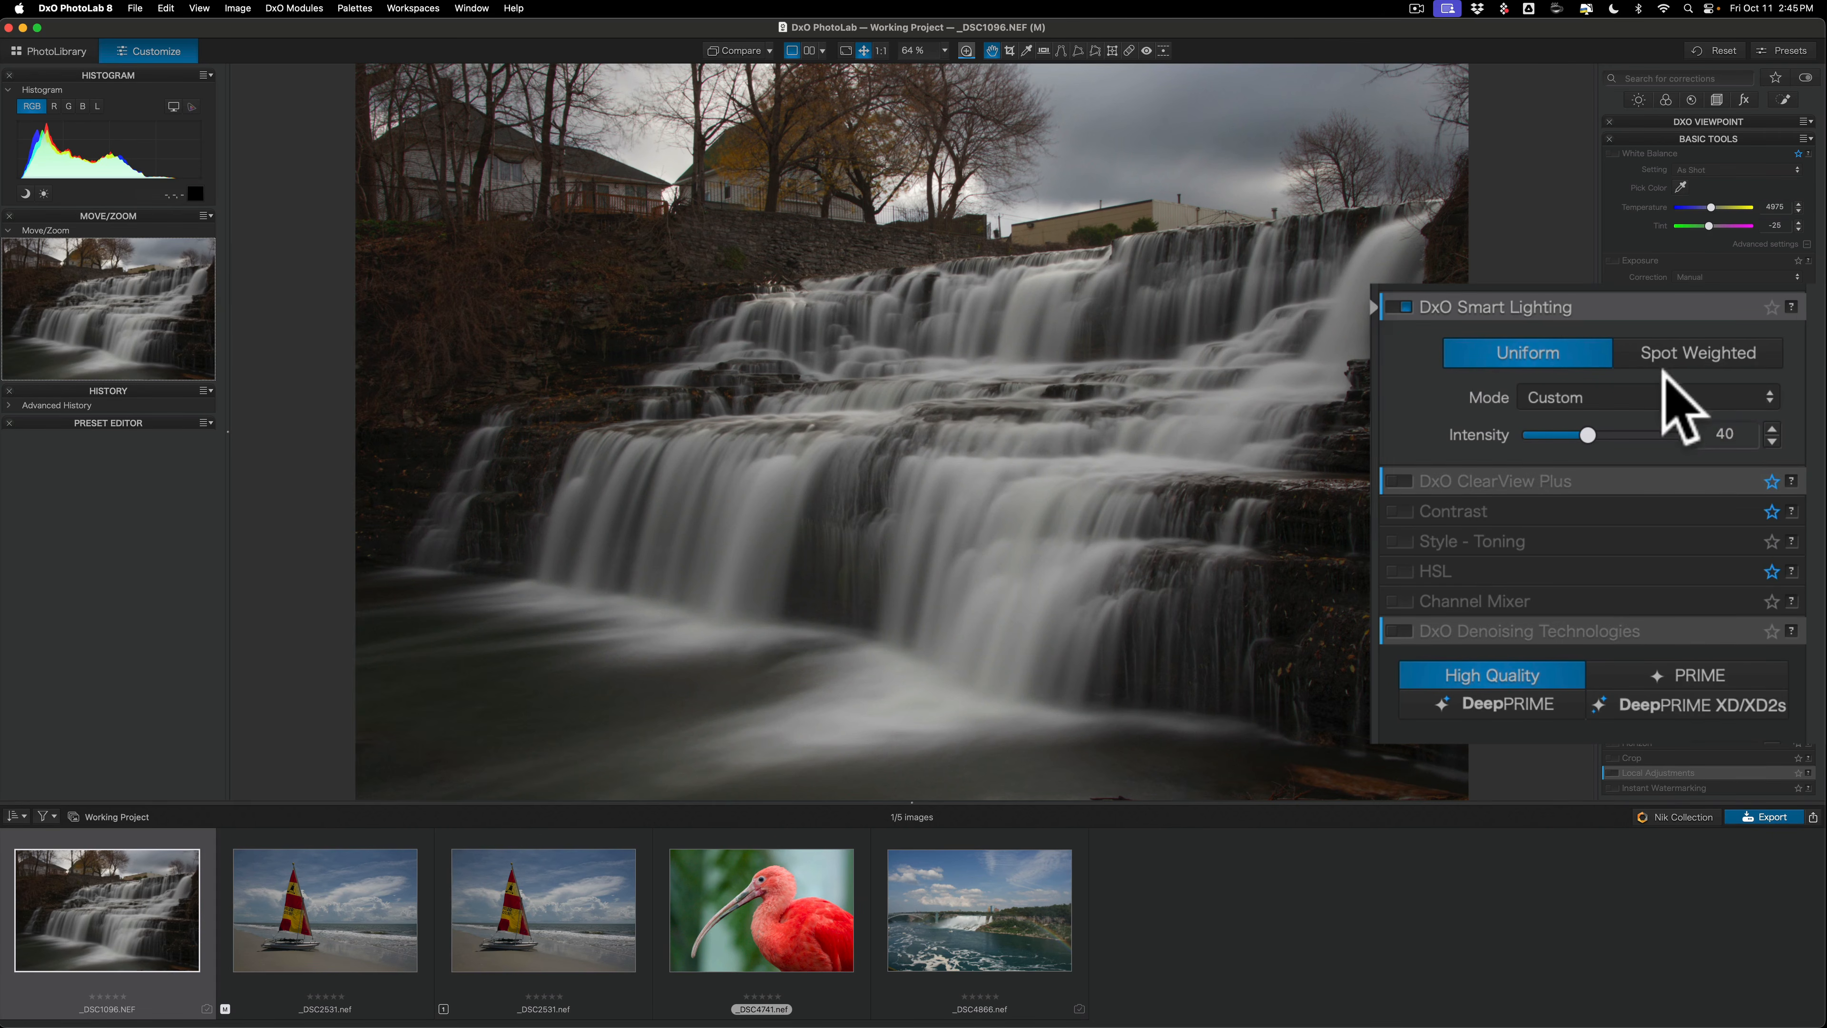
pyautogui.click(1649, 356)
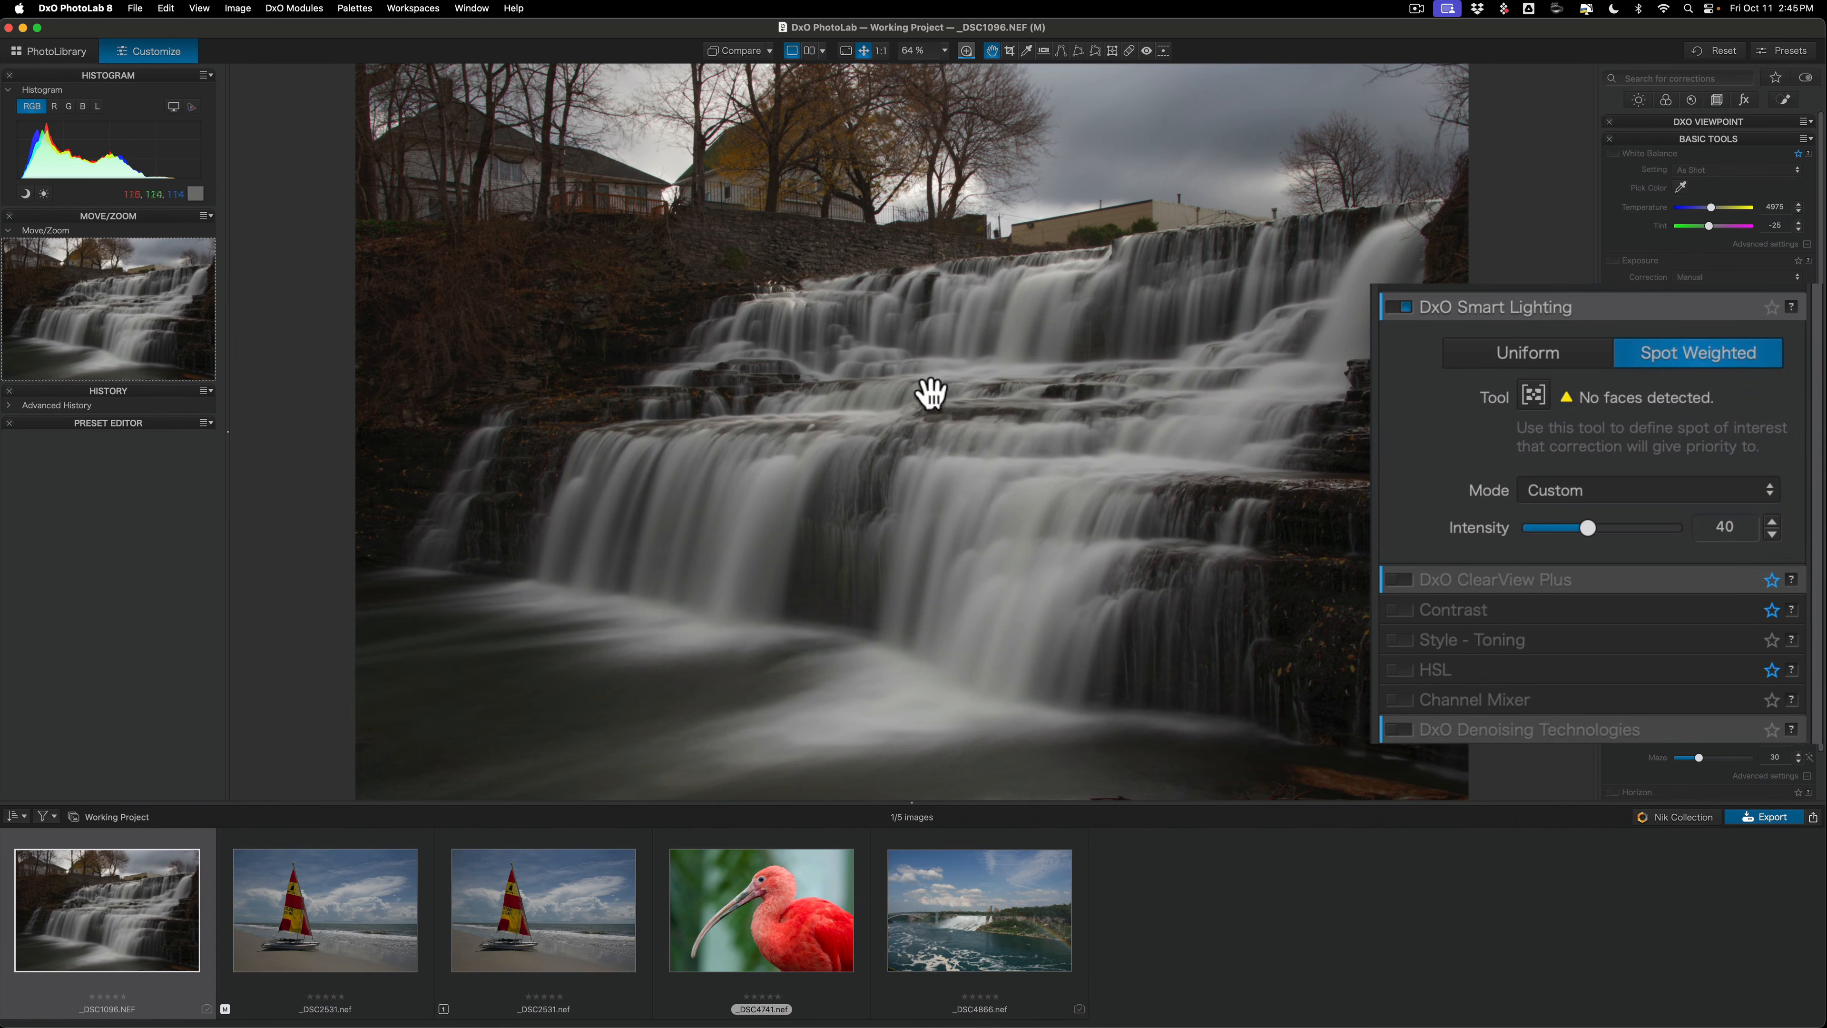
pyautogui.click(1525, 354)
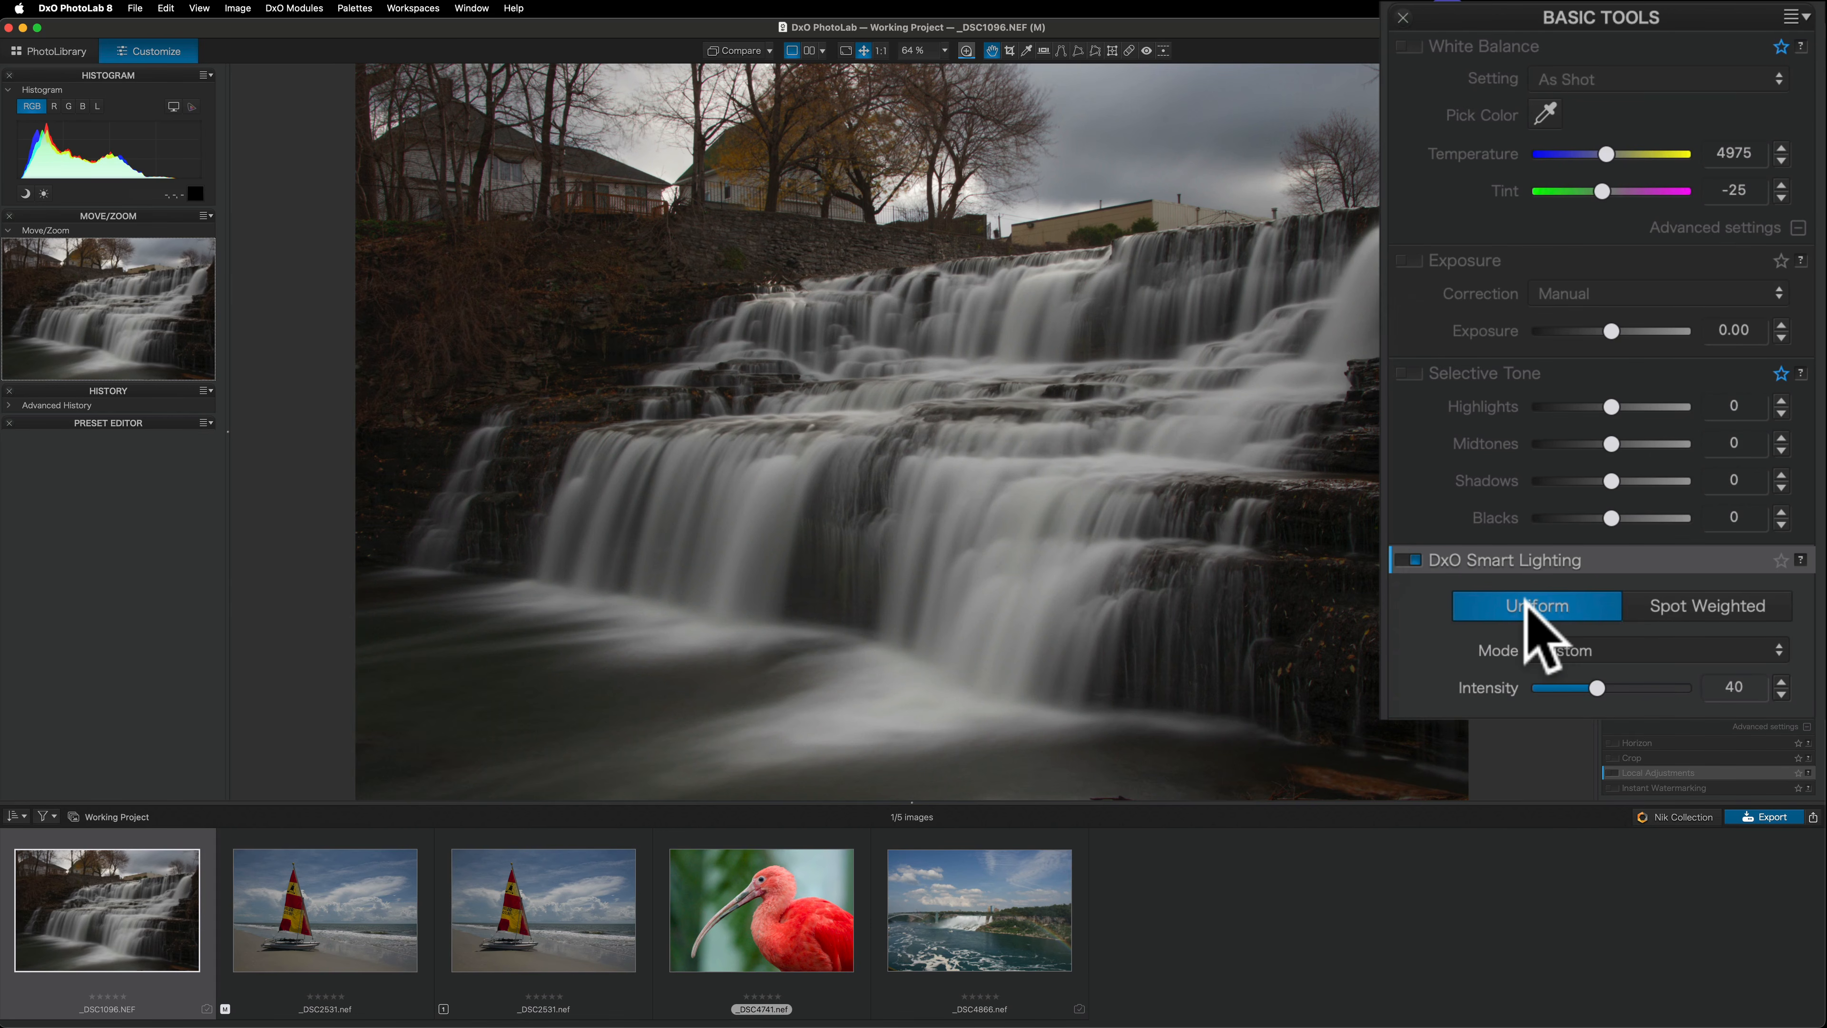
pyautogui.click(1408, 560)
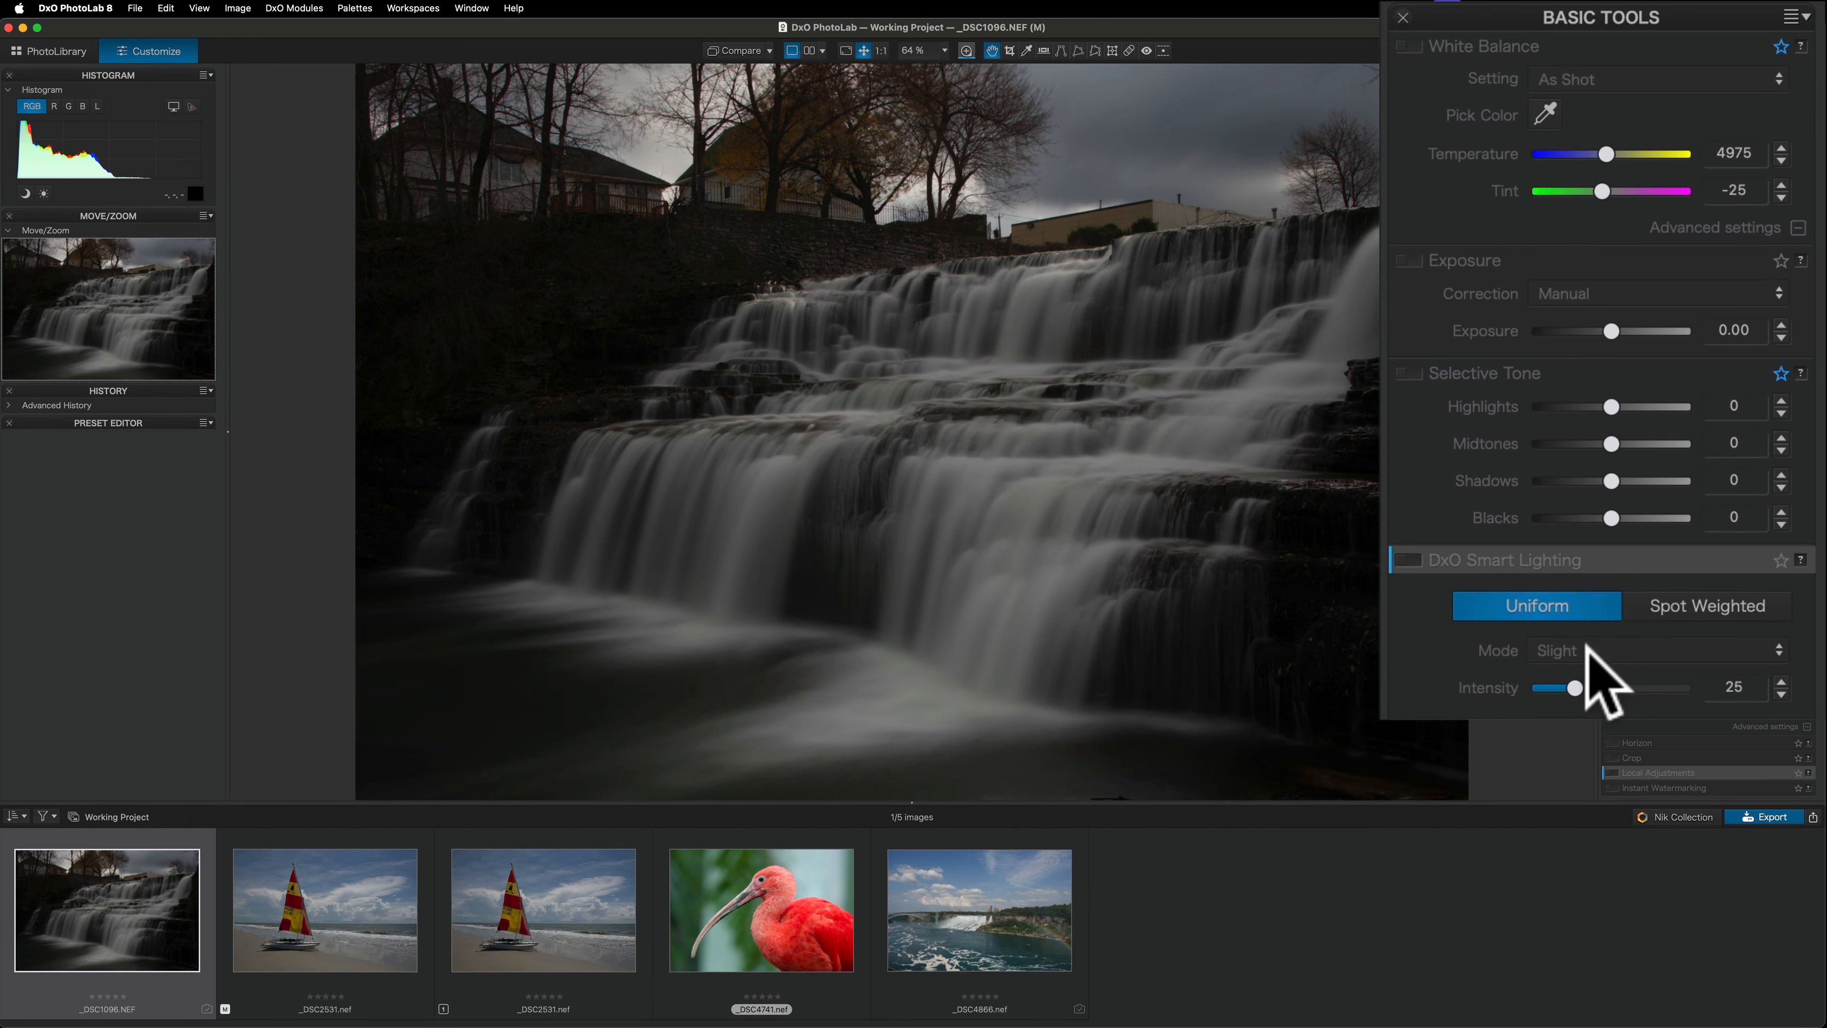
# Step: Enable Uniform DxO Smart Lighting in Slight mode and set Selective Tone to Highlights about 25, Midtones 17, Shadows 25 and Blacks -19
pyautogui.click(1410, 561)
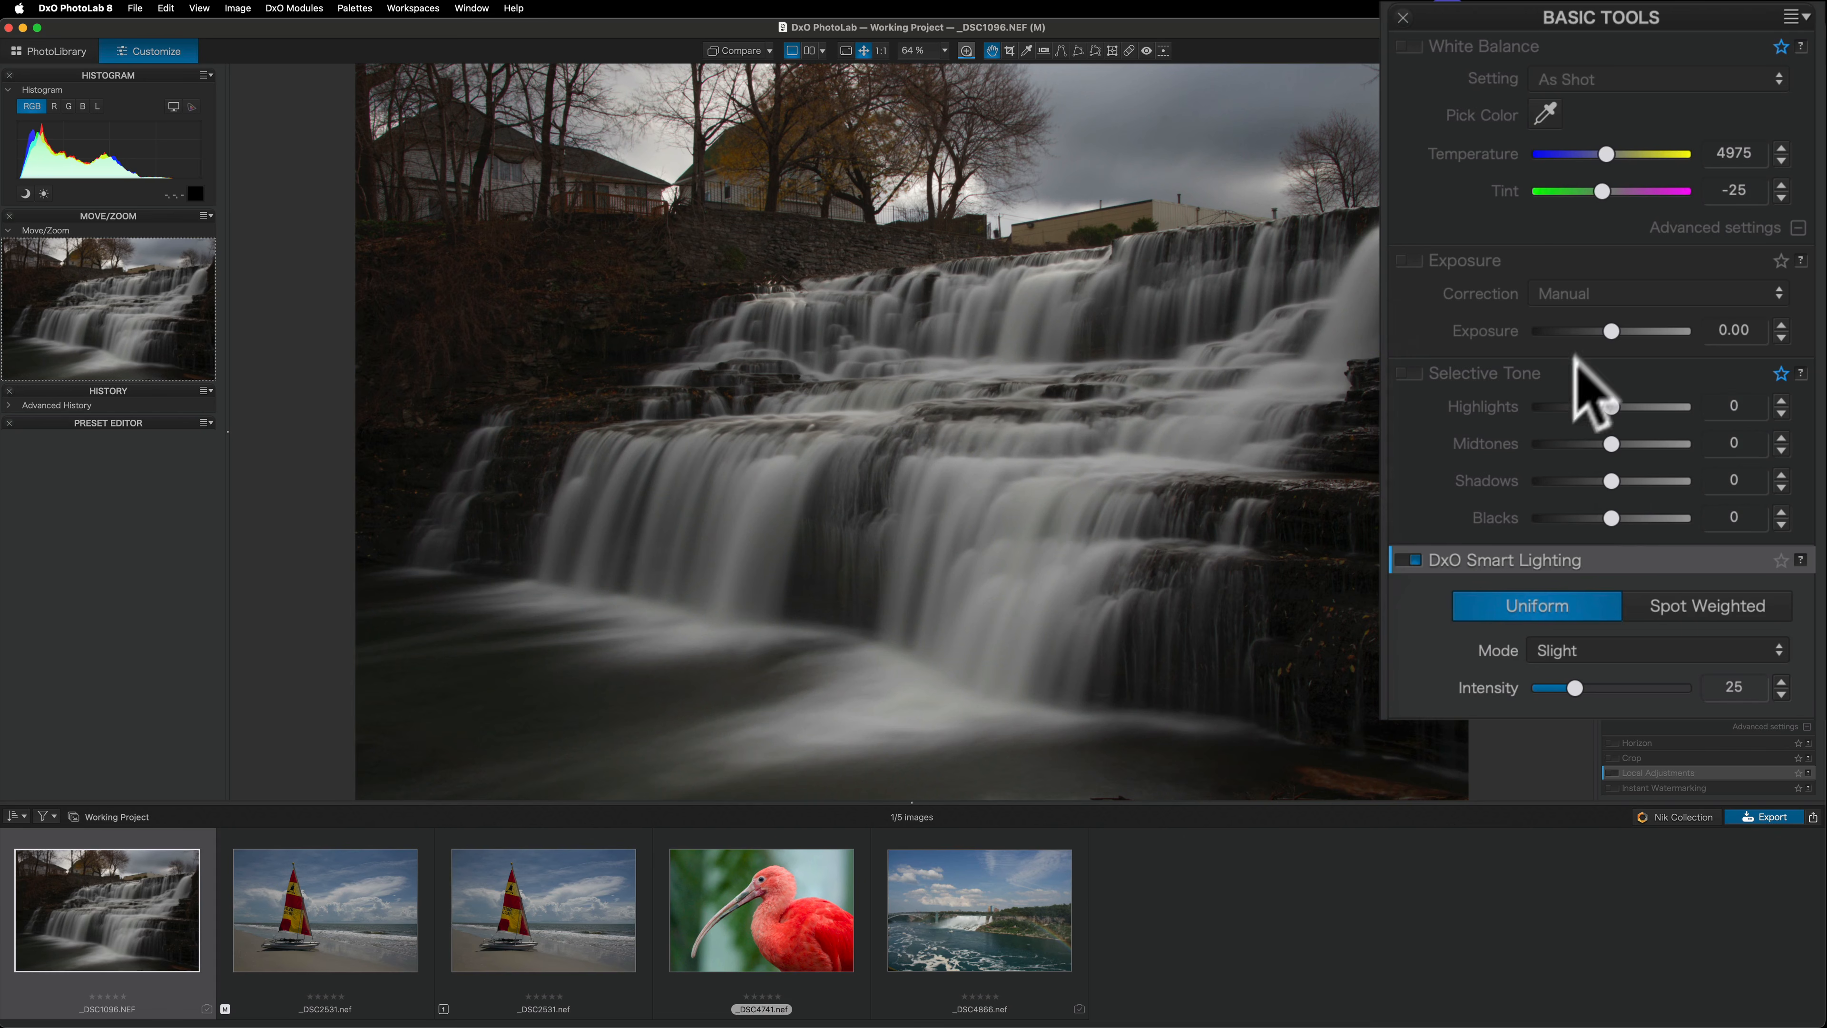
pyautogui.moveTo(1611, 440); pyautogui.dragTo(1597, 516)
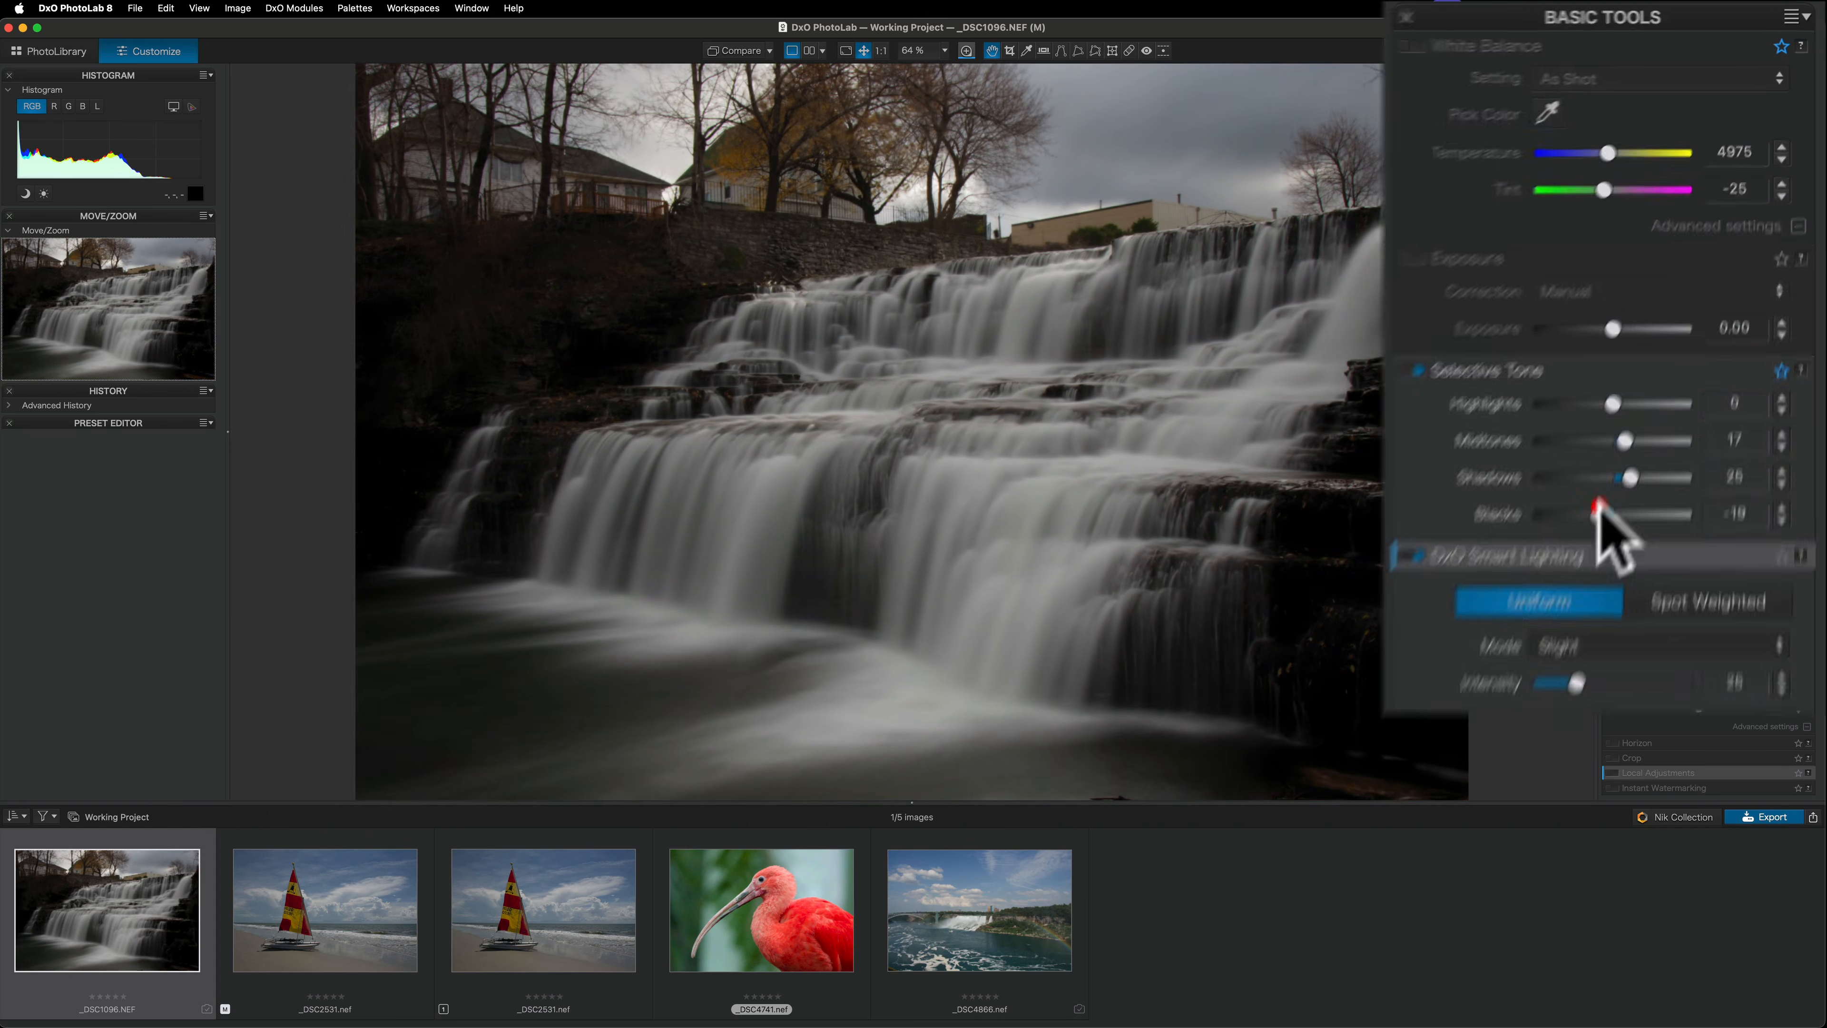
pyautogui.moveTo(1714, 333); pyautogui.dragTo(1722, 333)
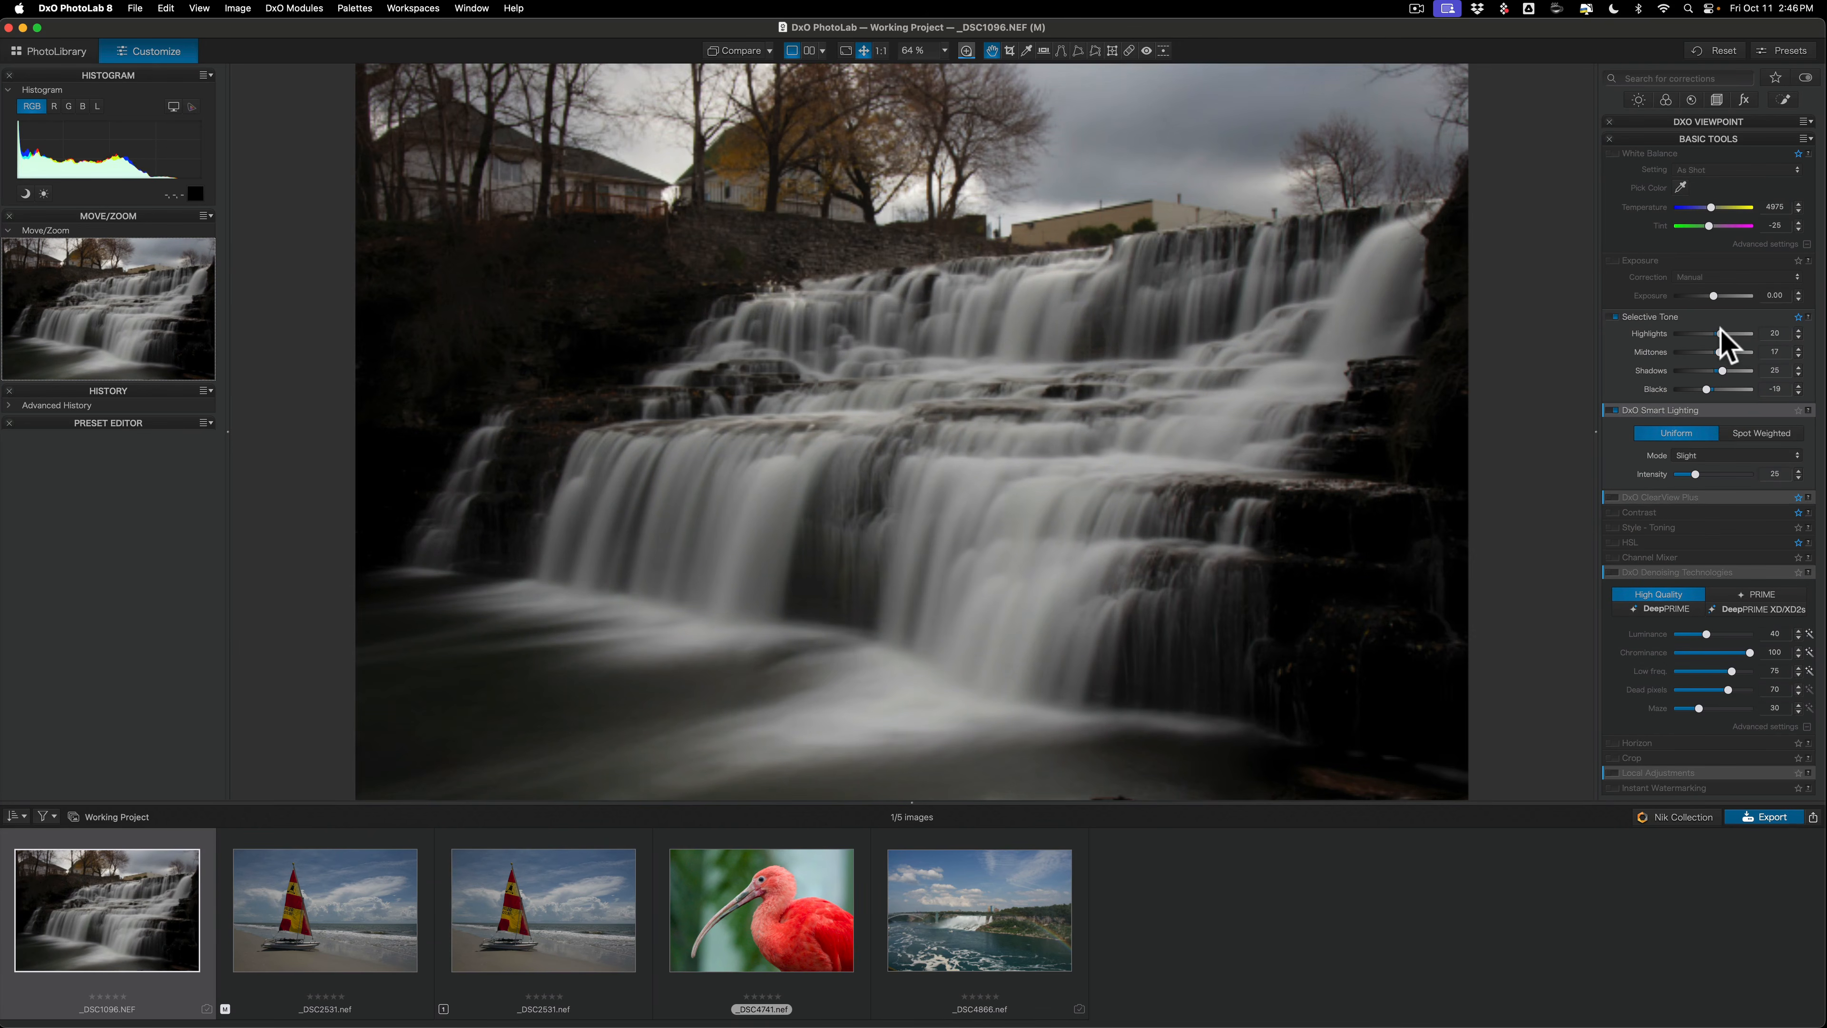
pyautogui.click(1719, 330)
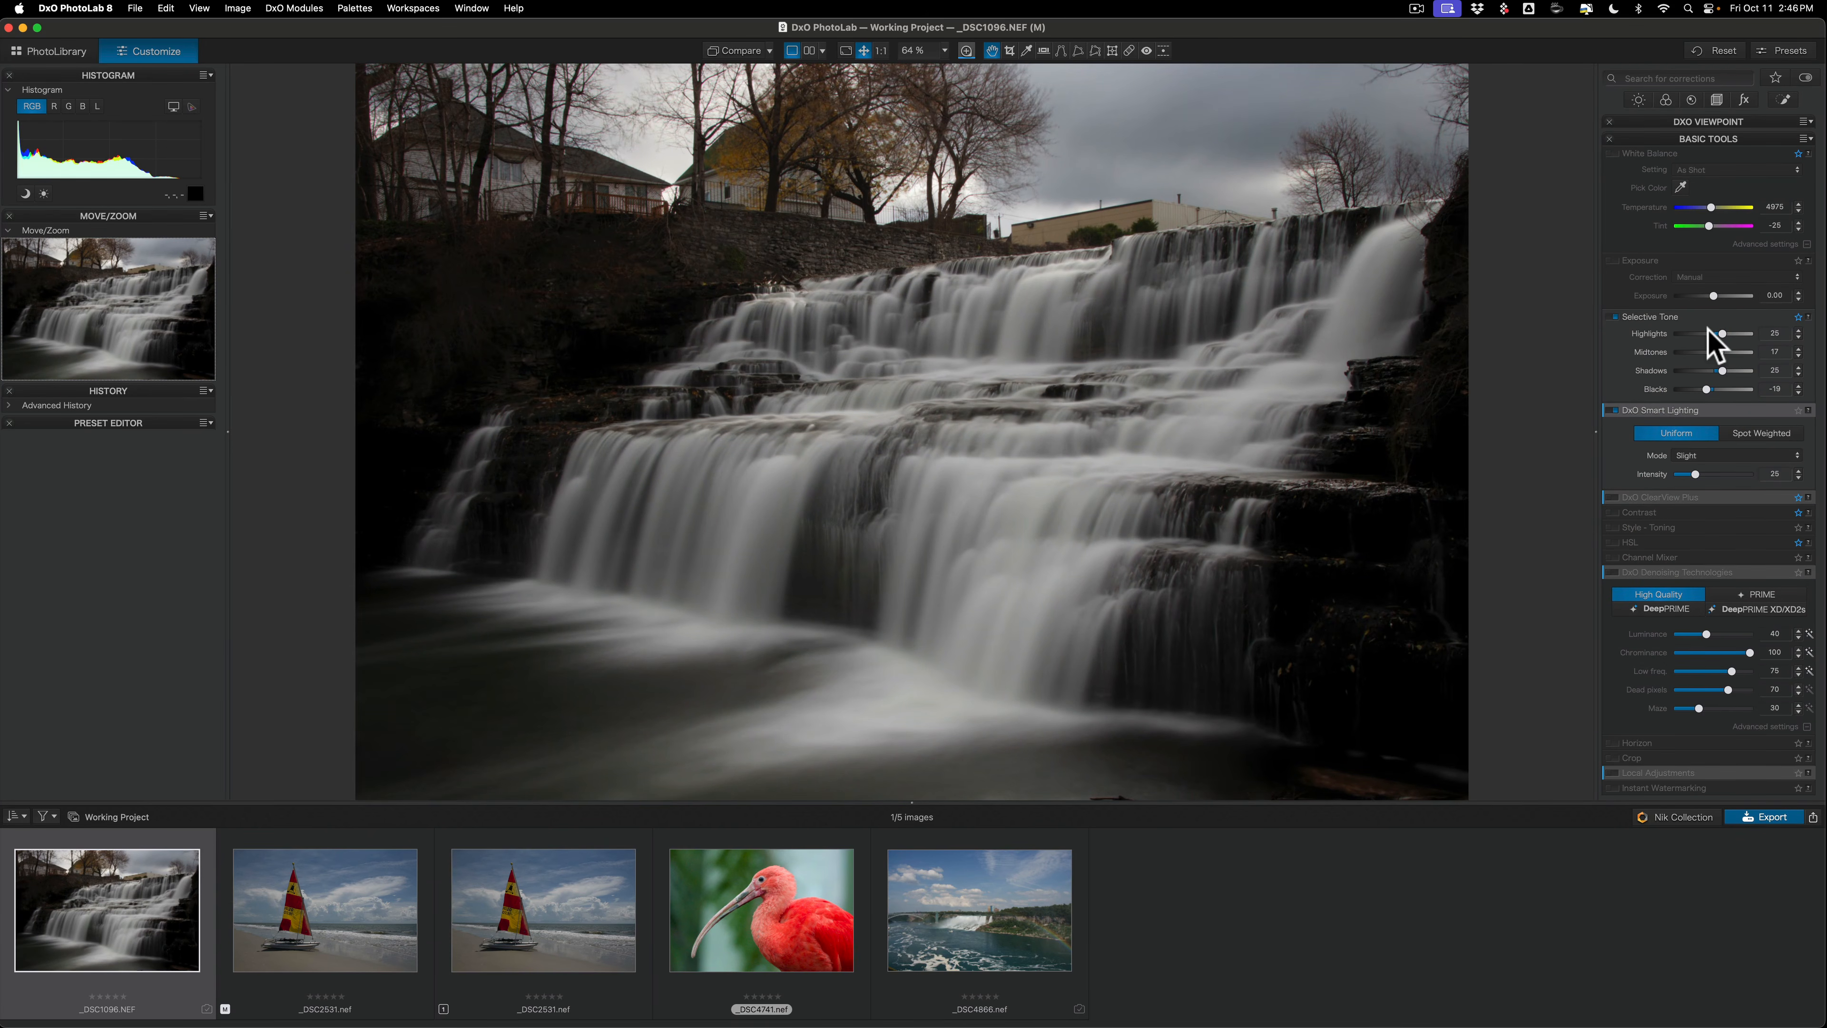
pyautogui.moveTo(1623, 414)
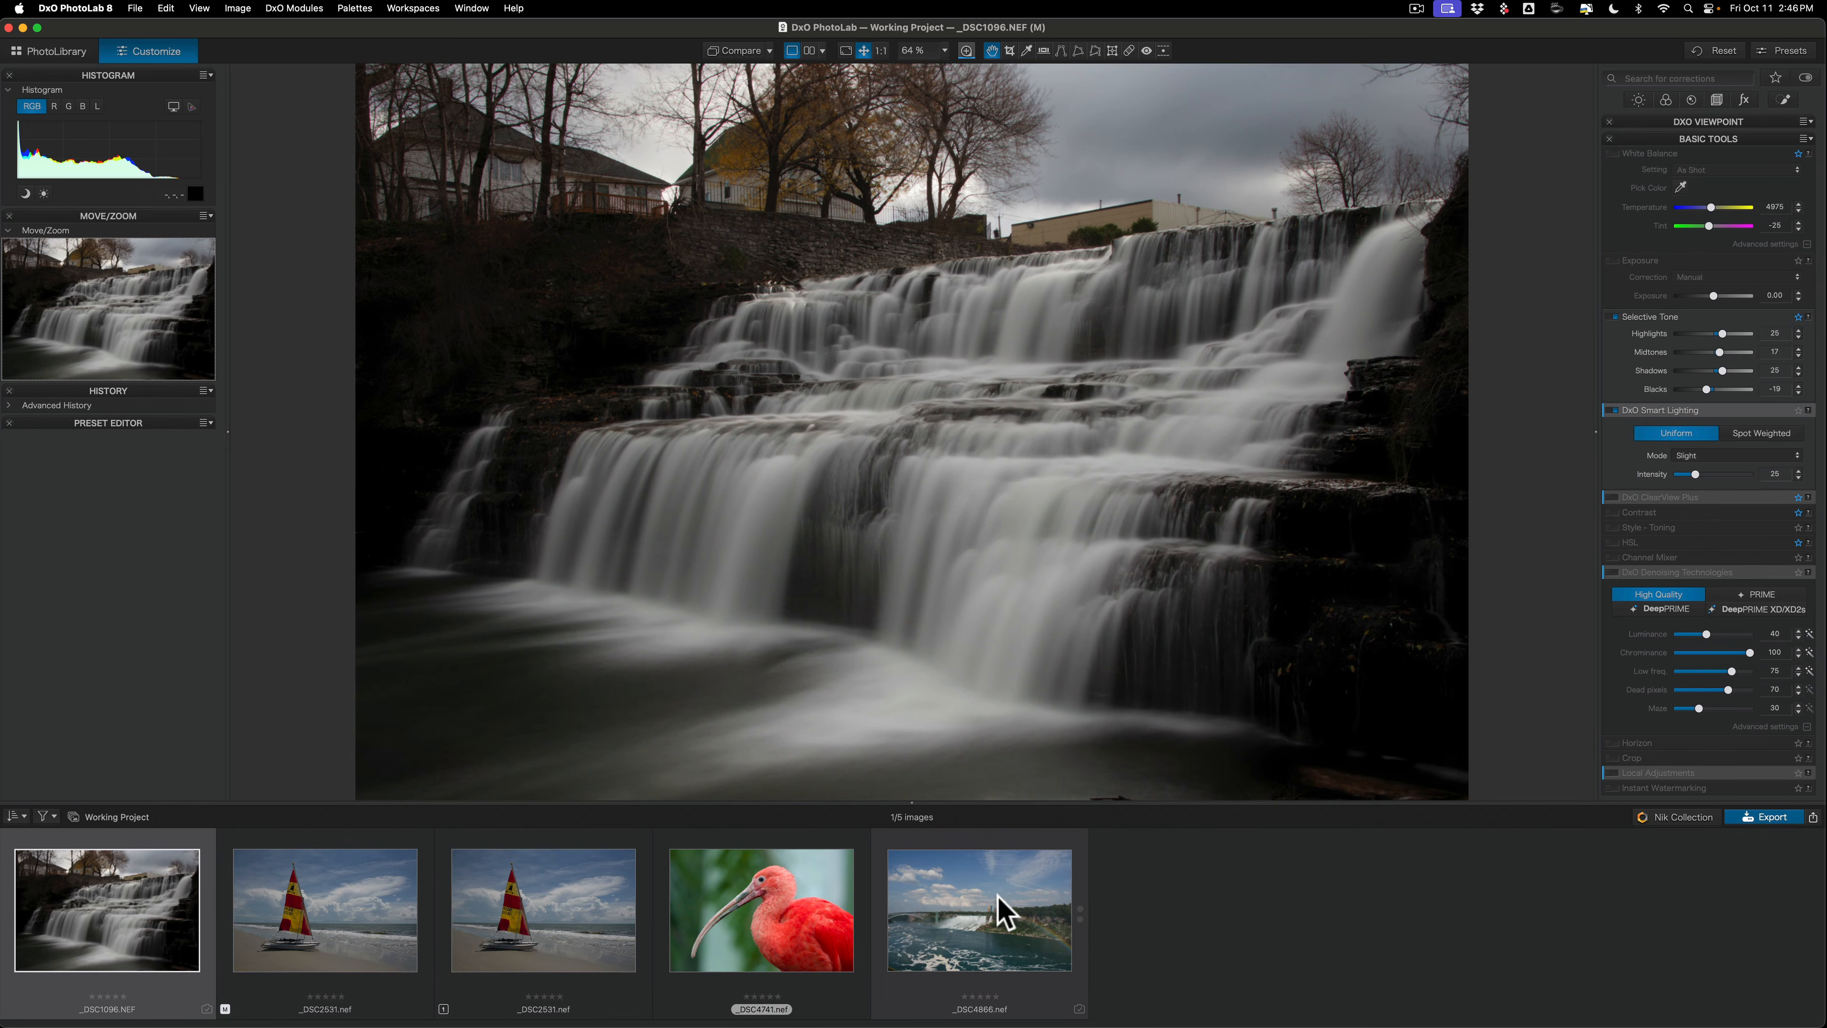
# Step: Open the Niagara waterfall photo _DSC4866.nef and enable DxO ClearView Plus on it
pyautogui.click(990, 935)
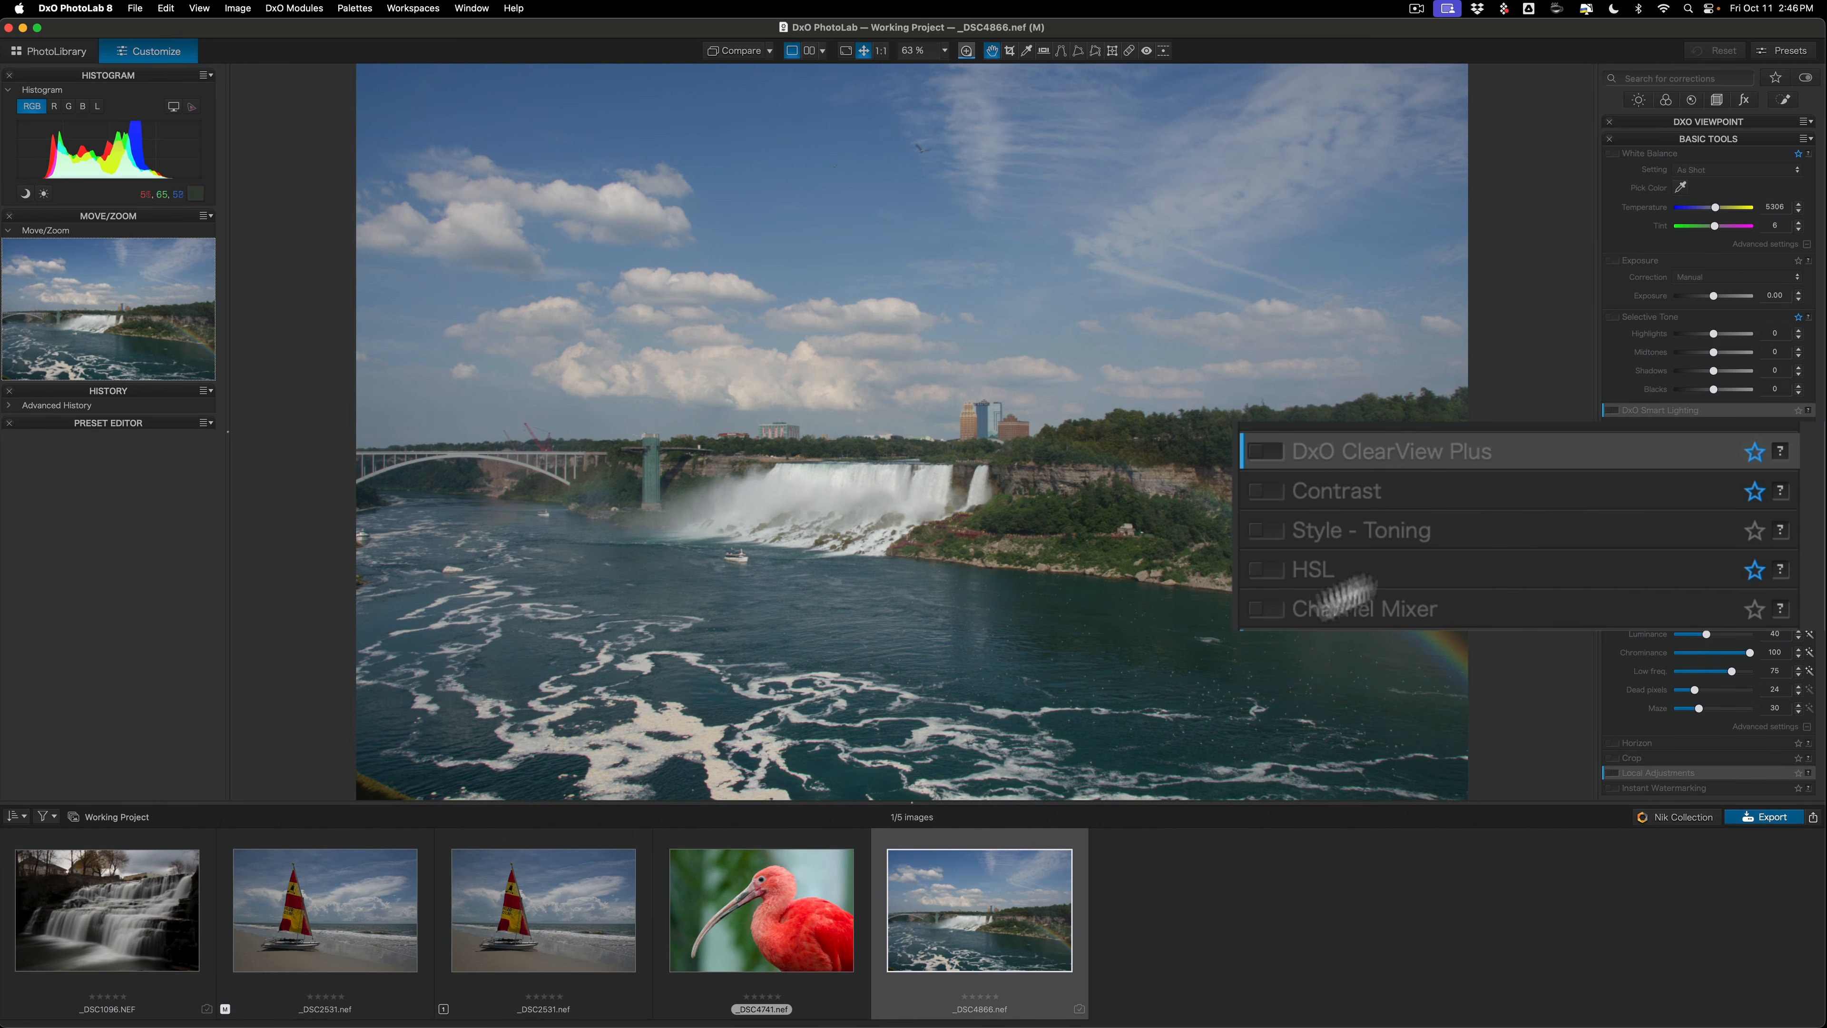
pyautogui.click(1267, 451)
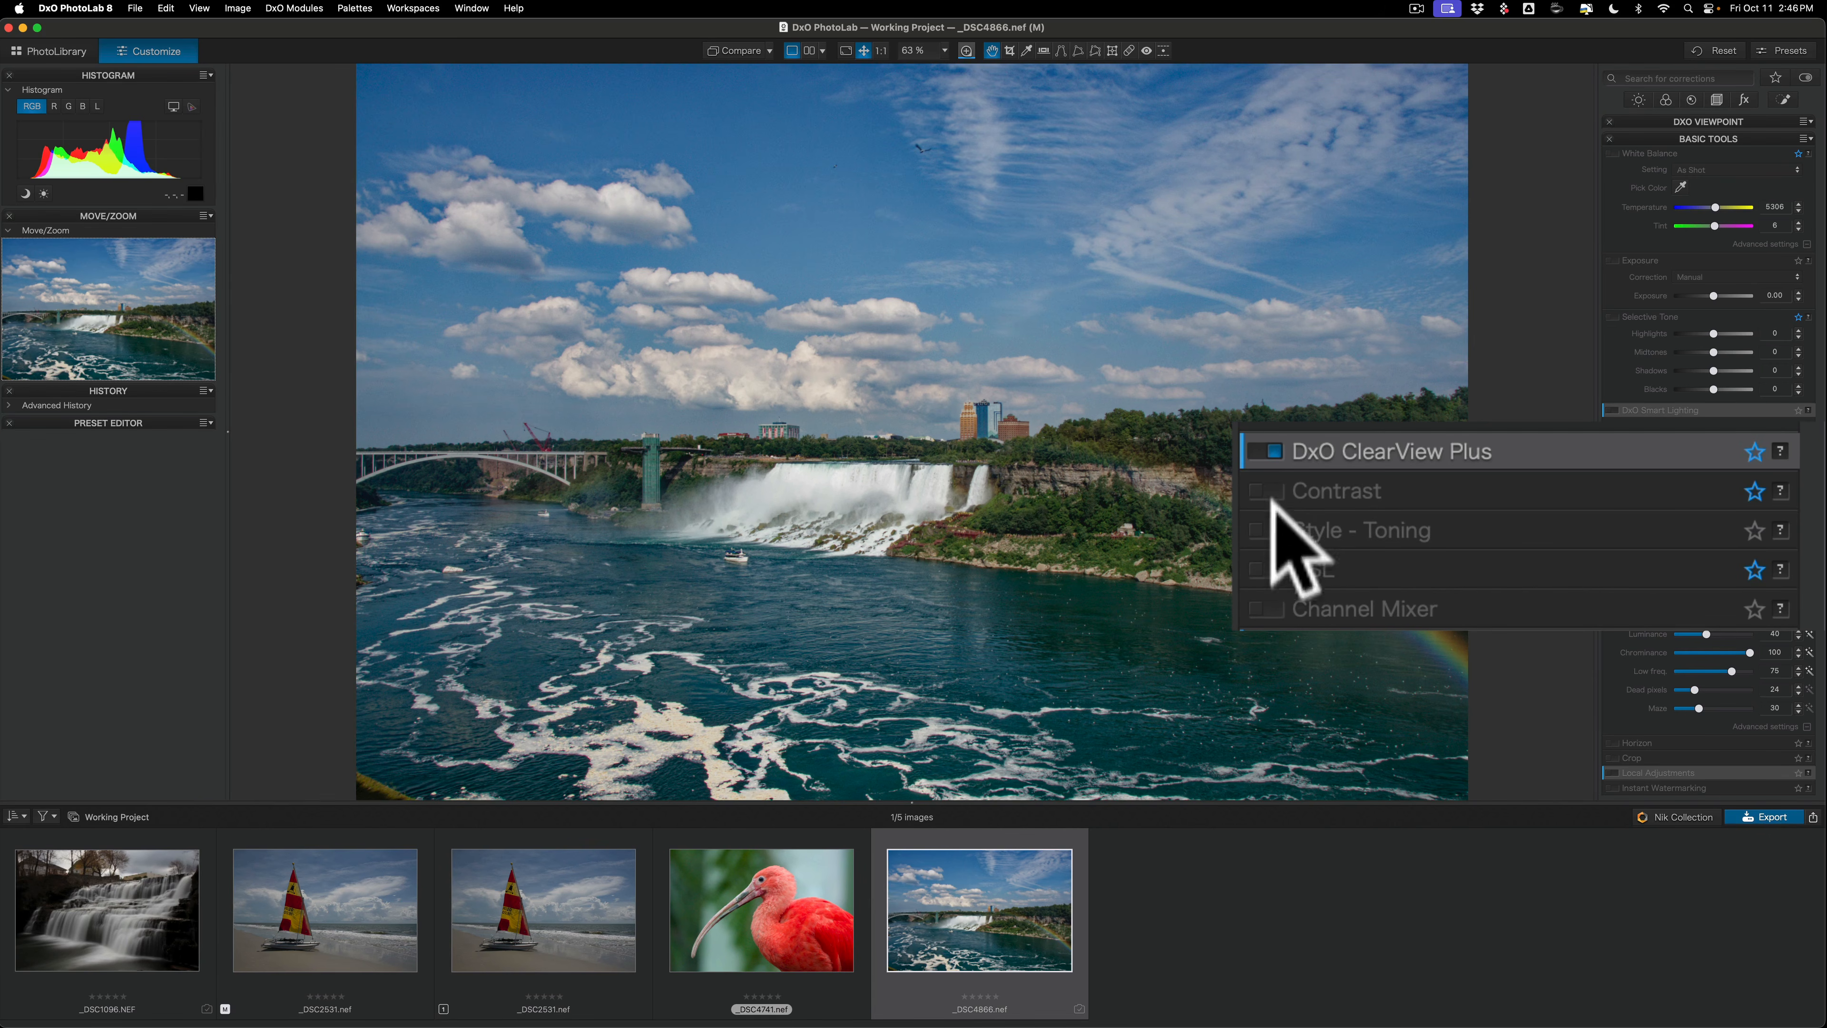
pyautogui.moveTo(1259, 446)
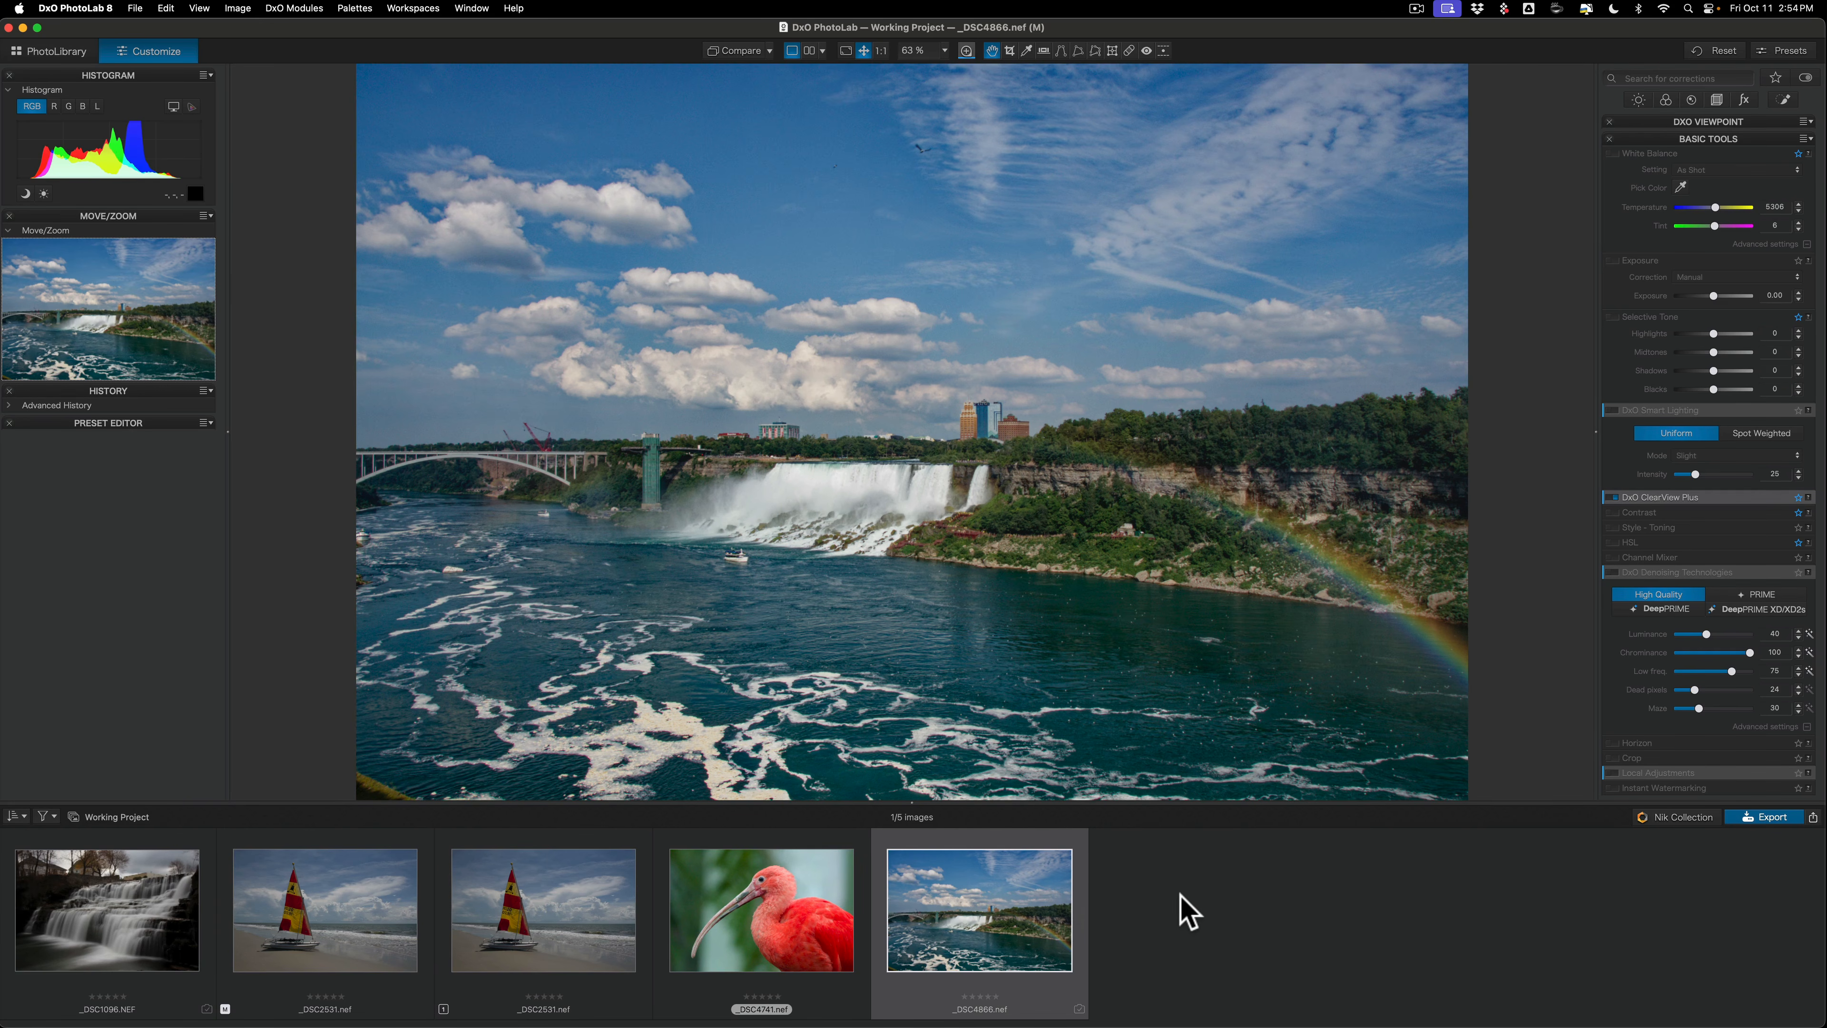
# Step: Compare the master sailboat photo _DSC2531.nef with its virtual copy and return to the master
pyautogui.click(388, 882)
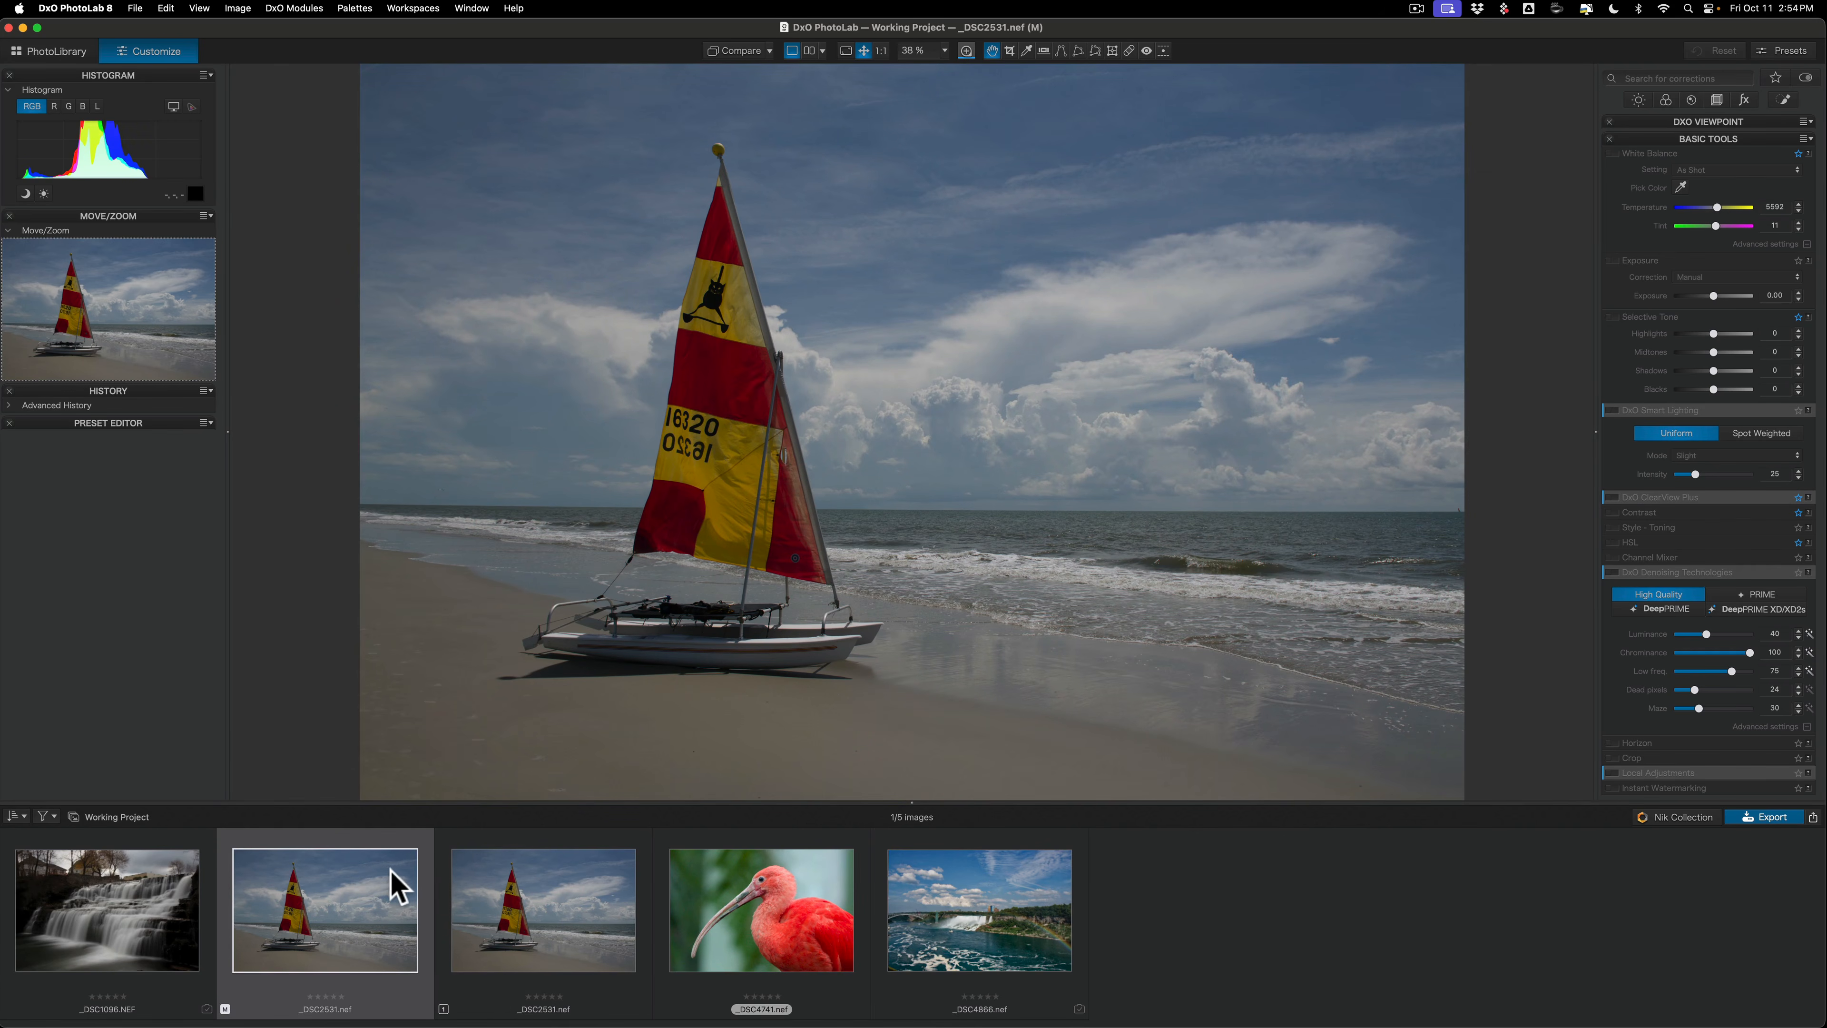
pyautogui.click(510, 885)
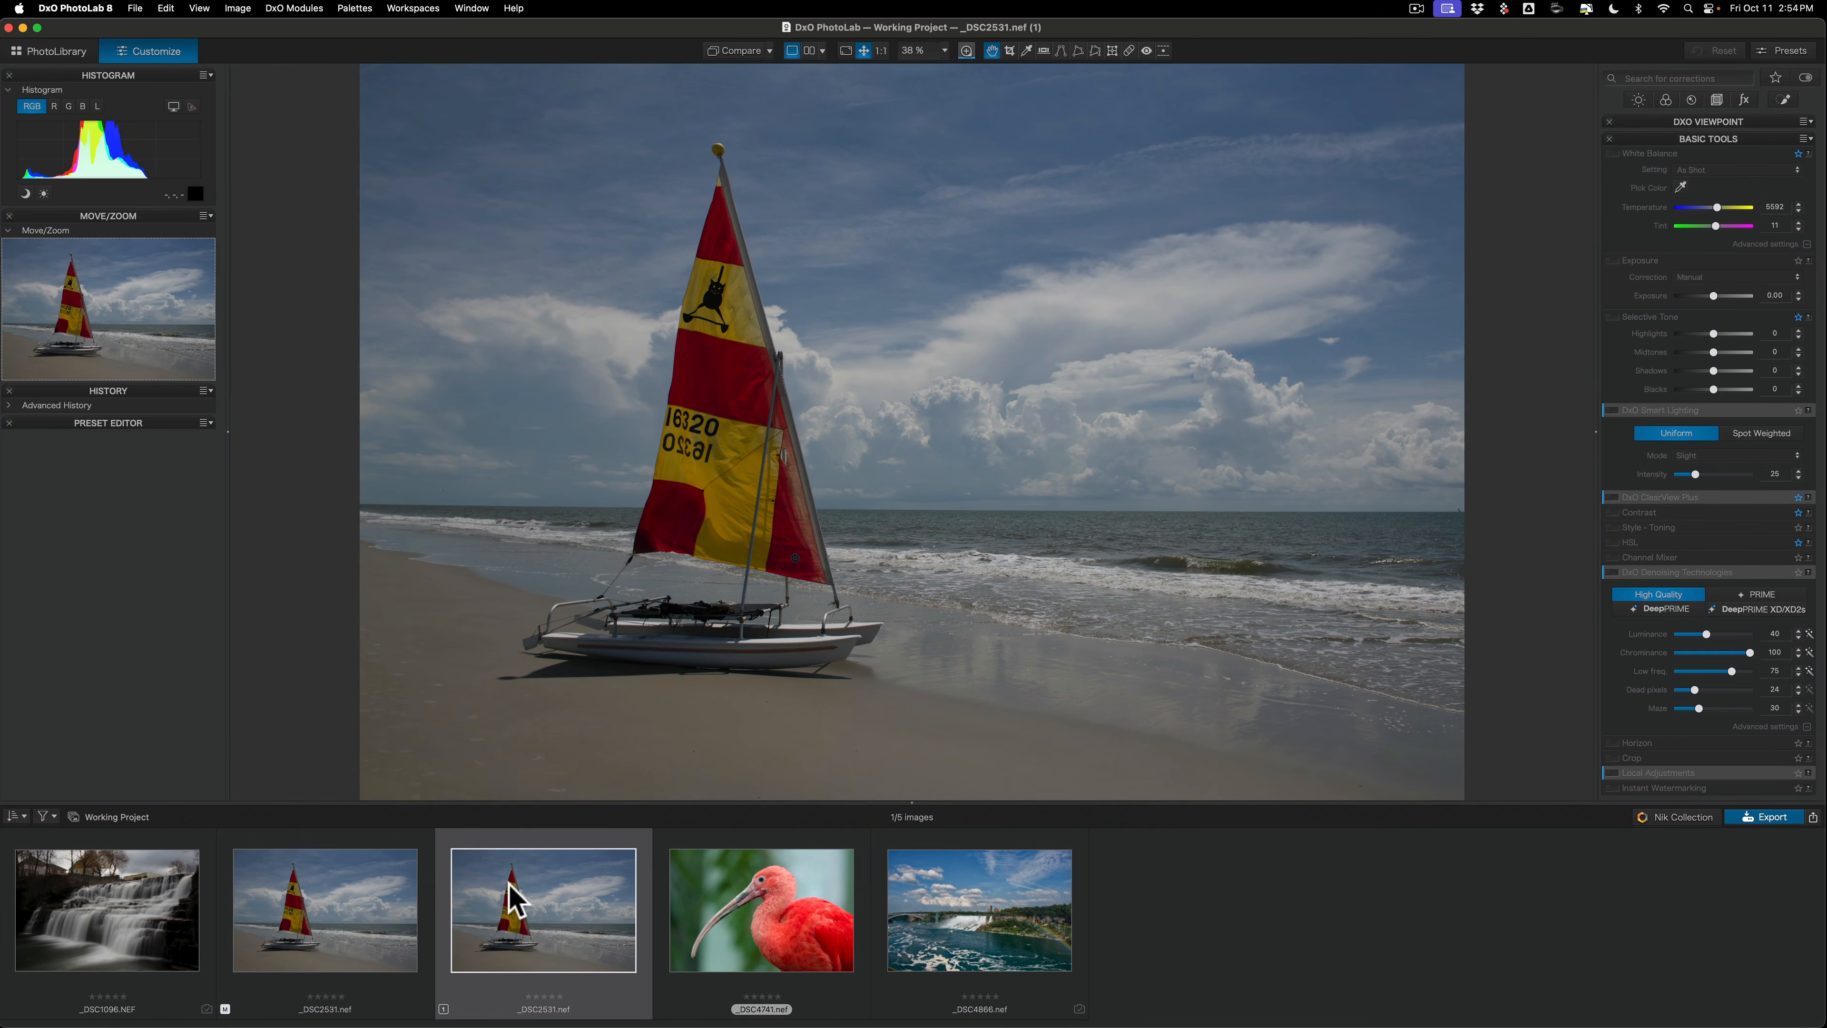
pyautogui.click(351, 877)
pyautogui.moveTo(351, 877)
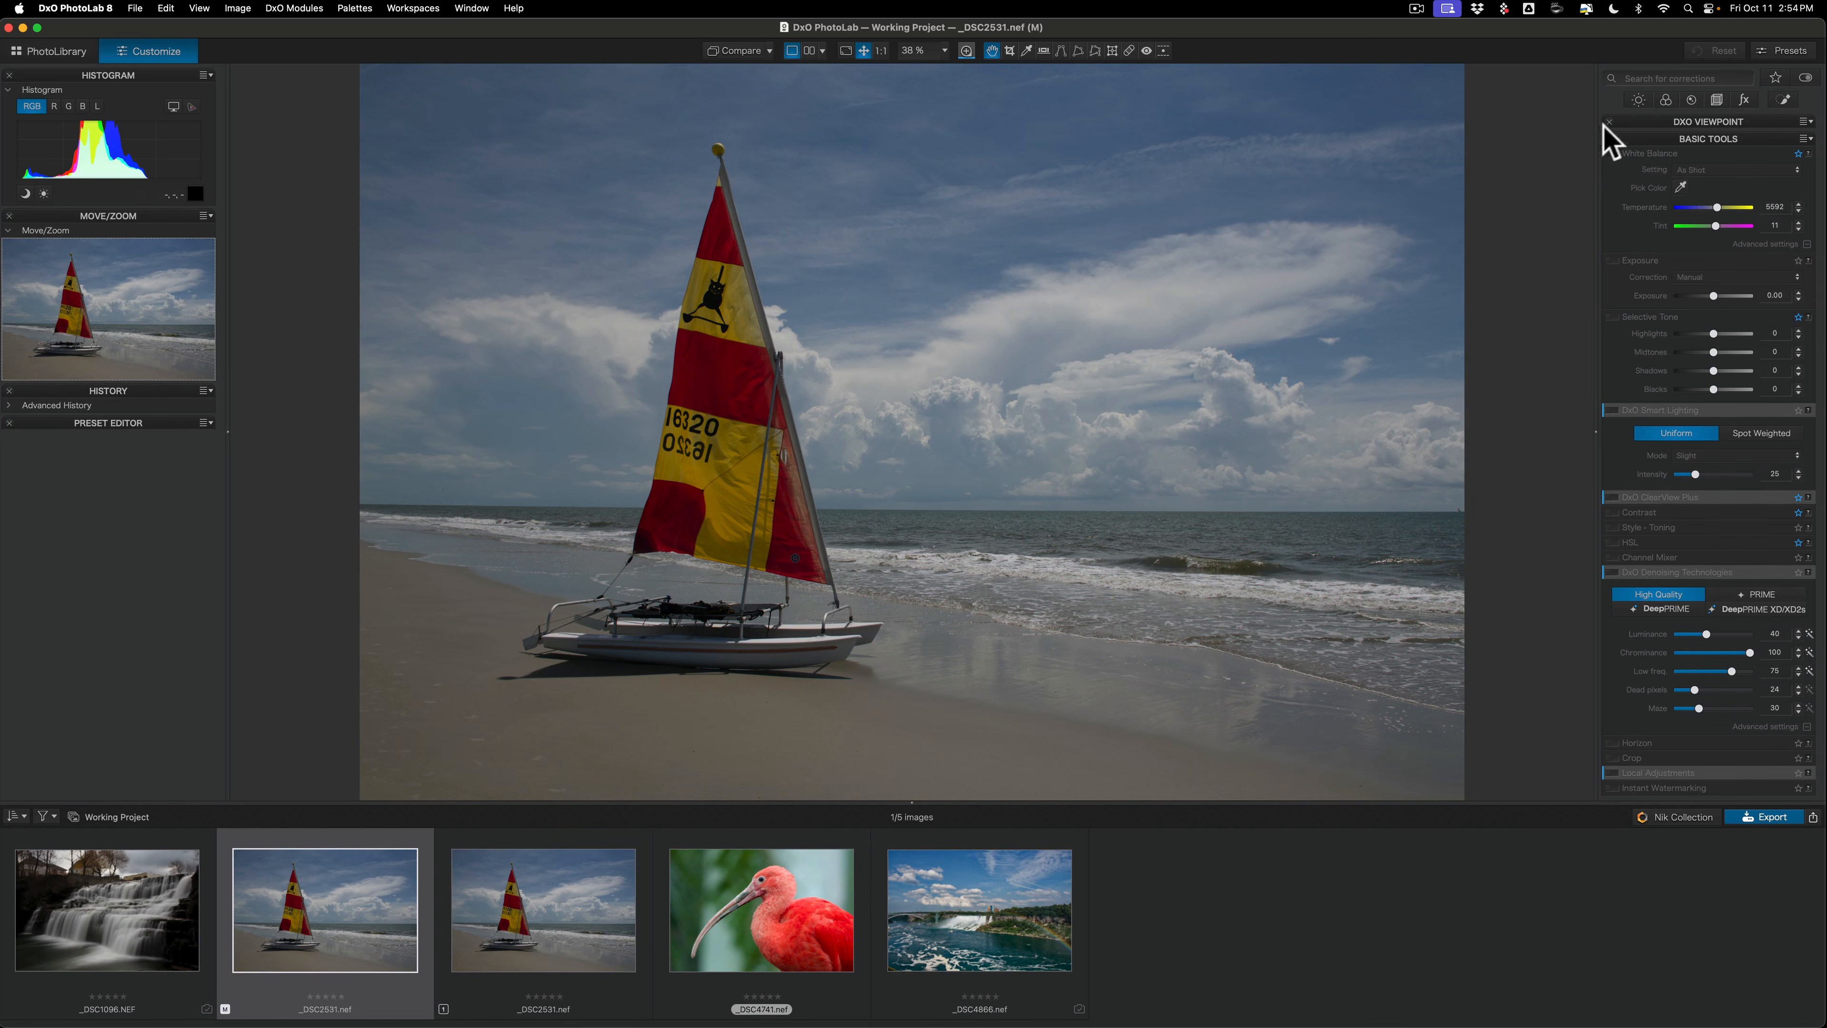
# Step: Shape an RGB tone S-curve on the master sailboat photo: midtones anchored at 131, shadows 68 lowered to 37, highlights 186 raised to 216
pyautogui.click(1640, 100)
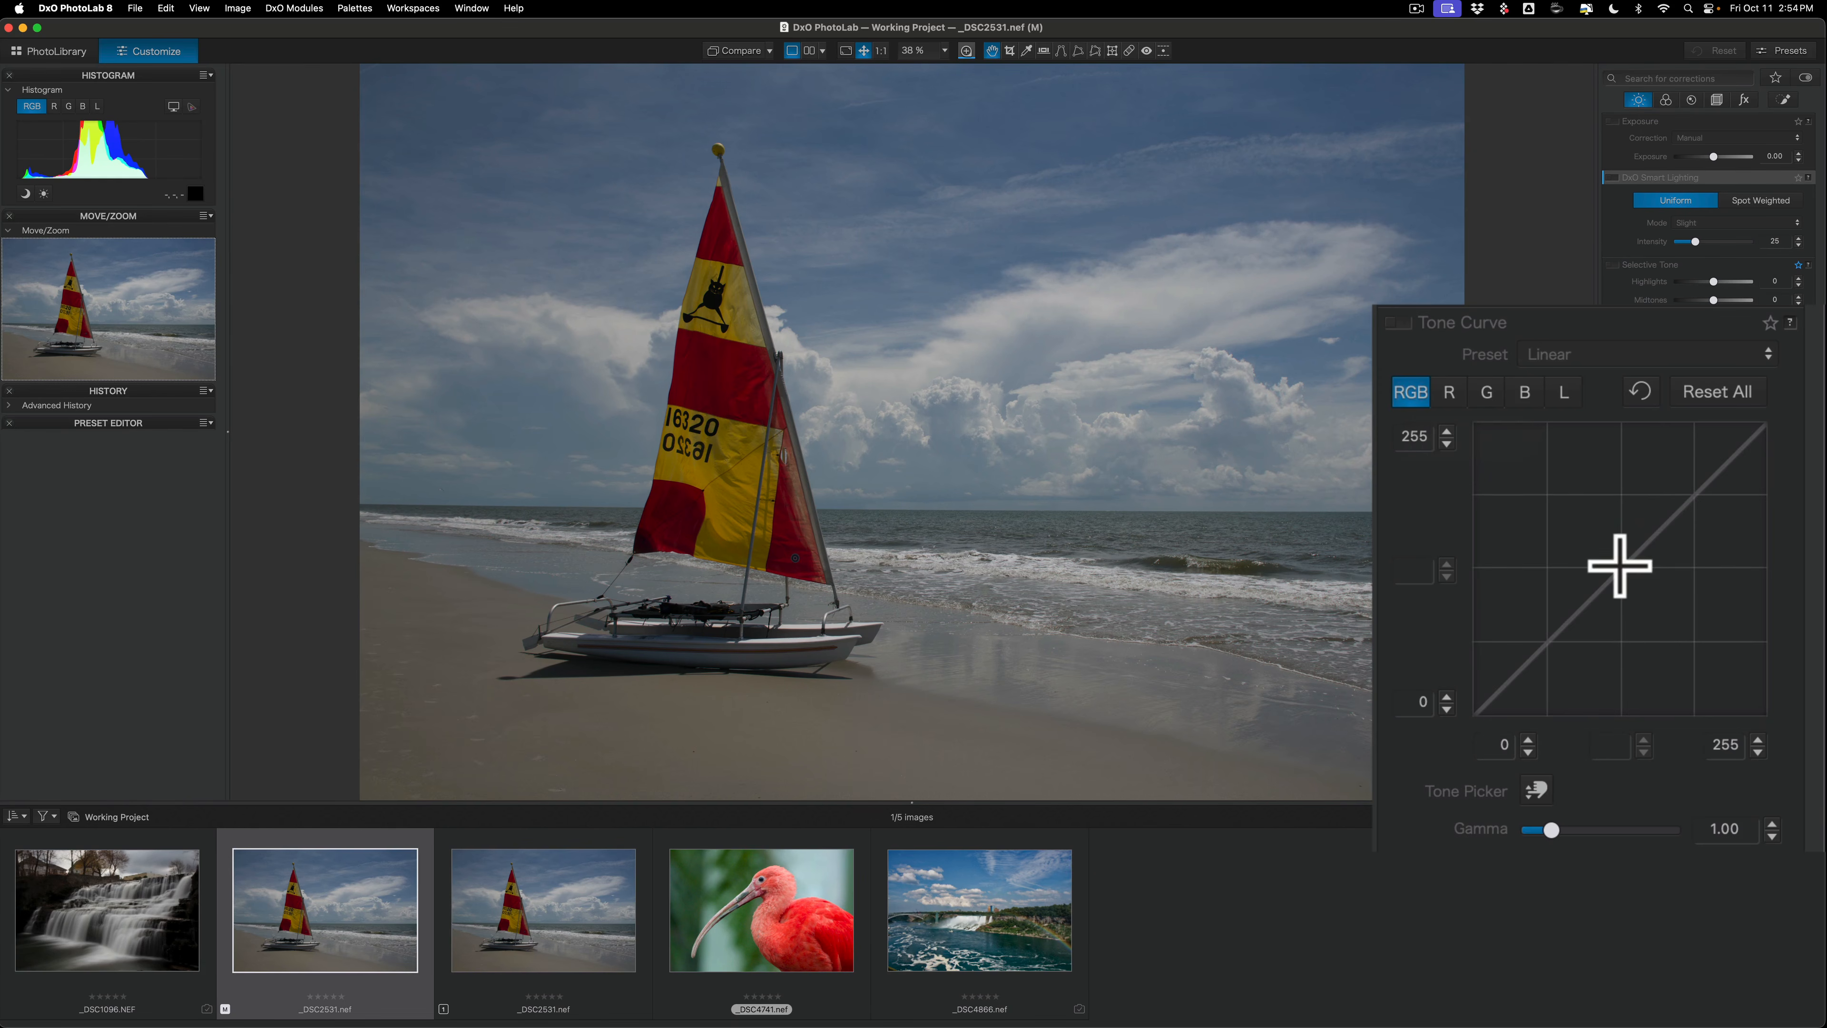
pyautogui.click(1623, 565)
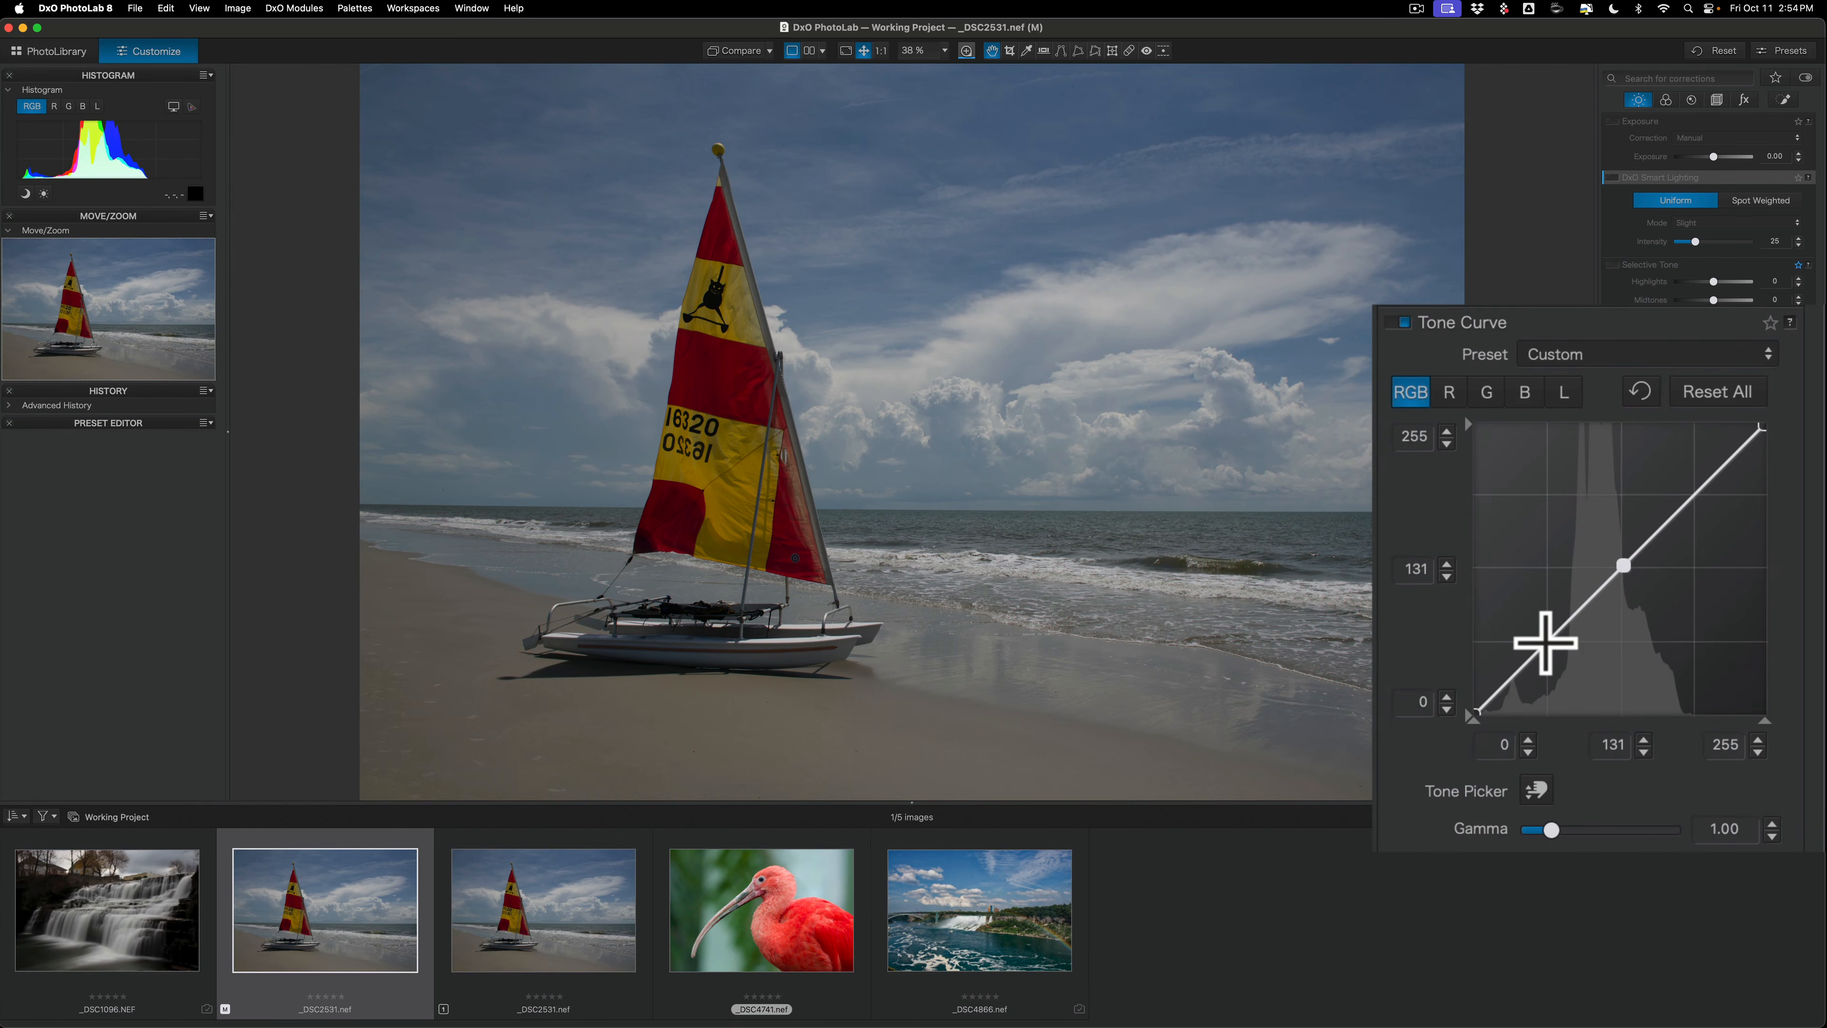
pyautogui.moveTo(1545, 643); pyautogui.dragTo(1551, 675)
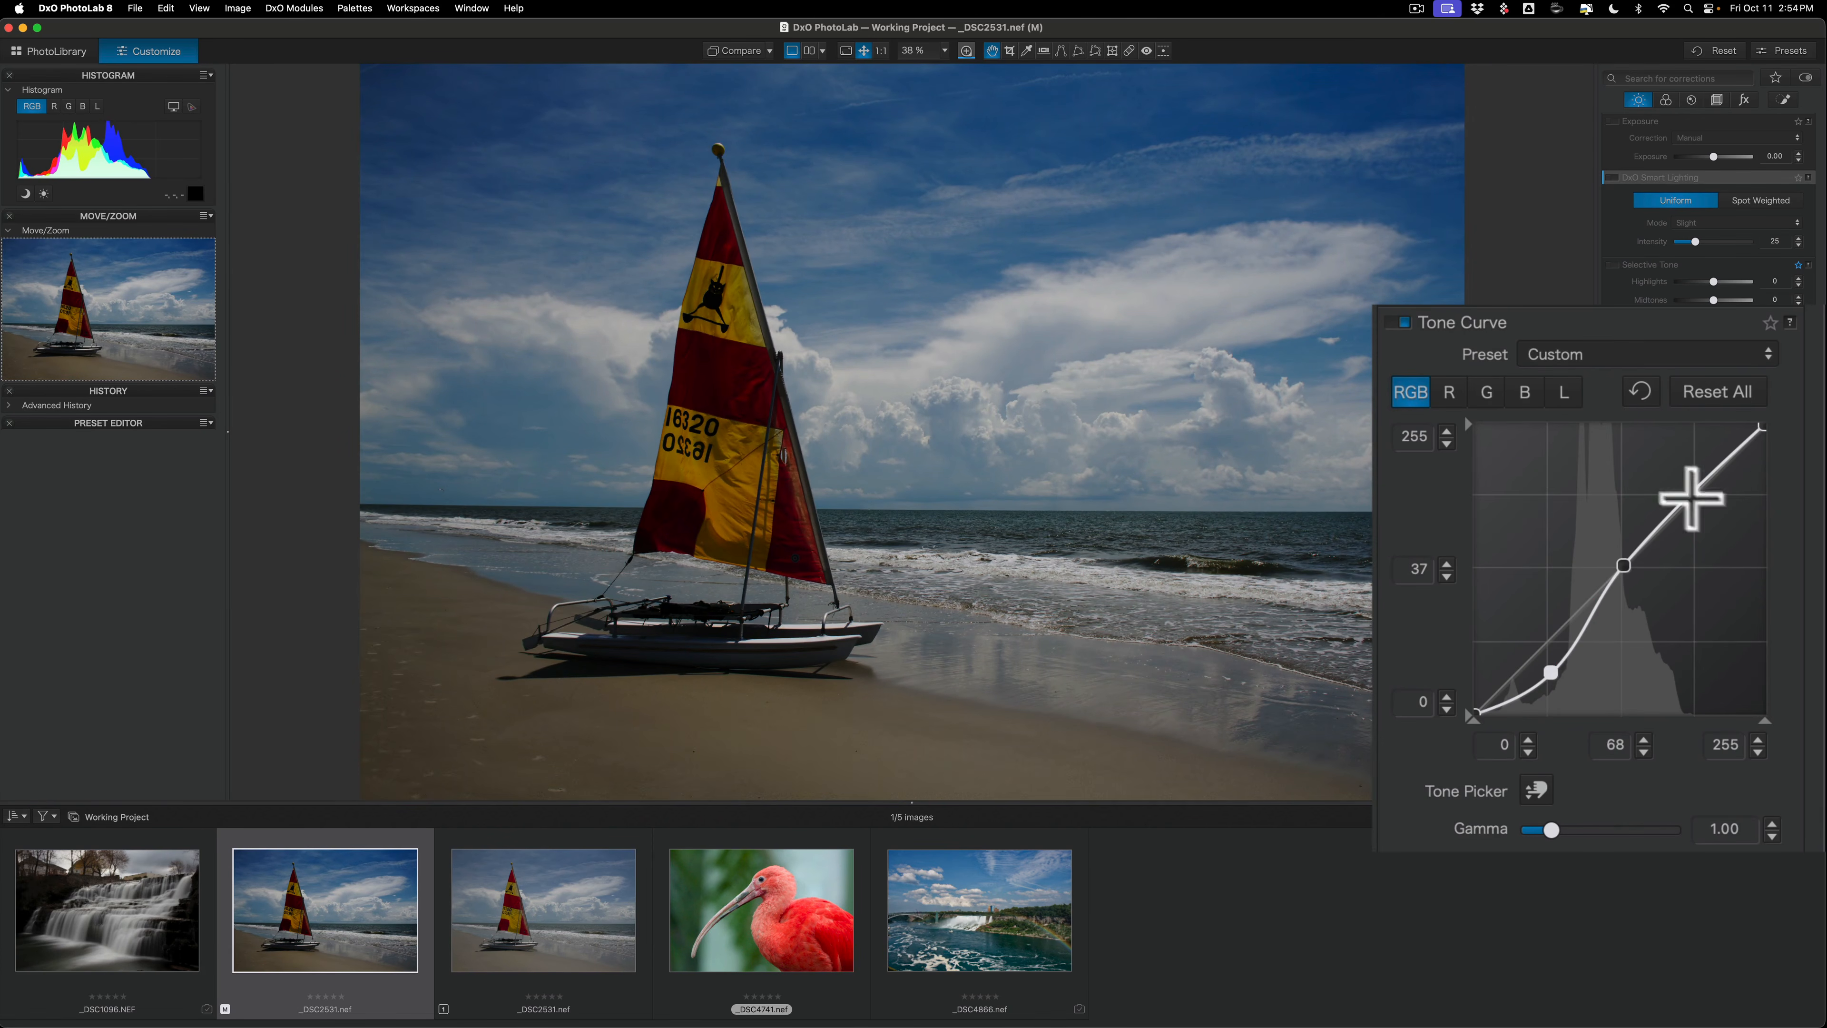
pyautogui.moveTo(1691, 498); pyautogui.dragTo(1687, 469)
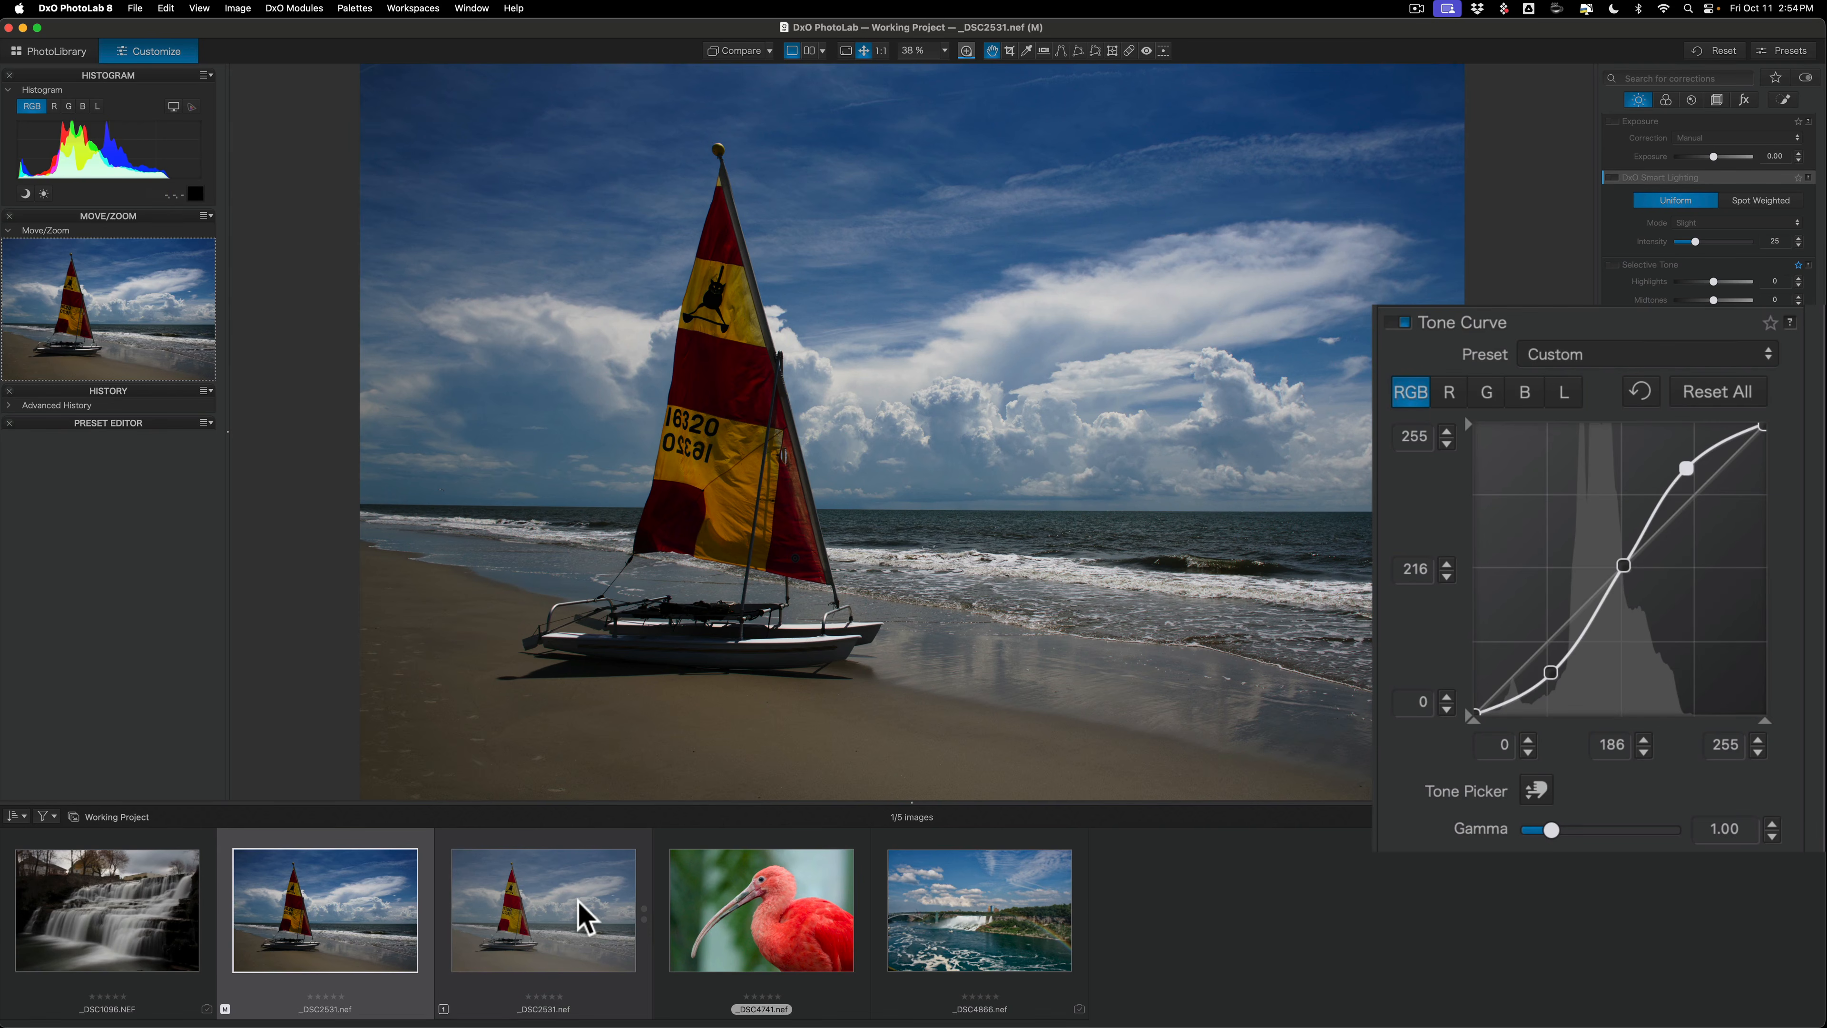
# Step: Try a luminance tone S-curve on the sailboat's virtual copy, anchoring midtones near 131, lowering the shadows and raising the highlights
pyautogui.click(586, 918)
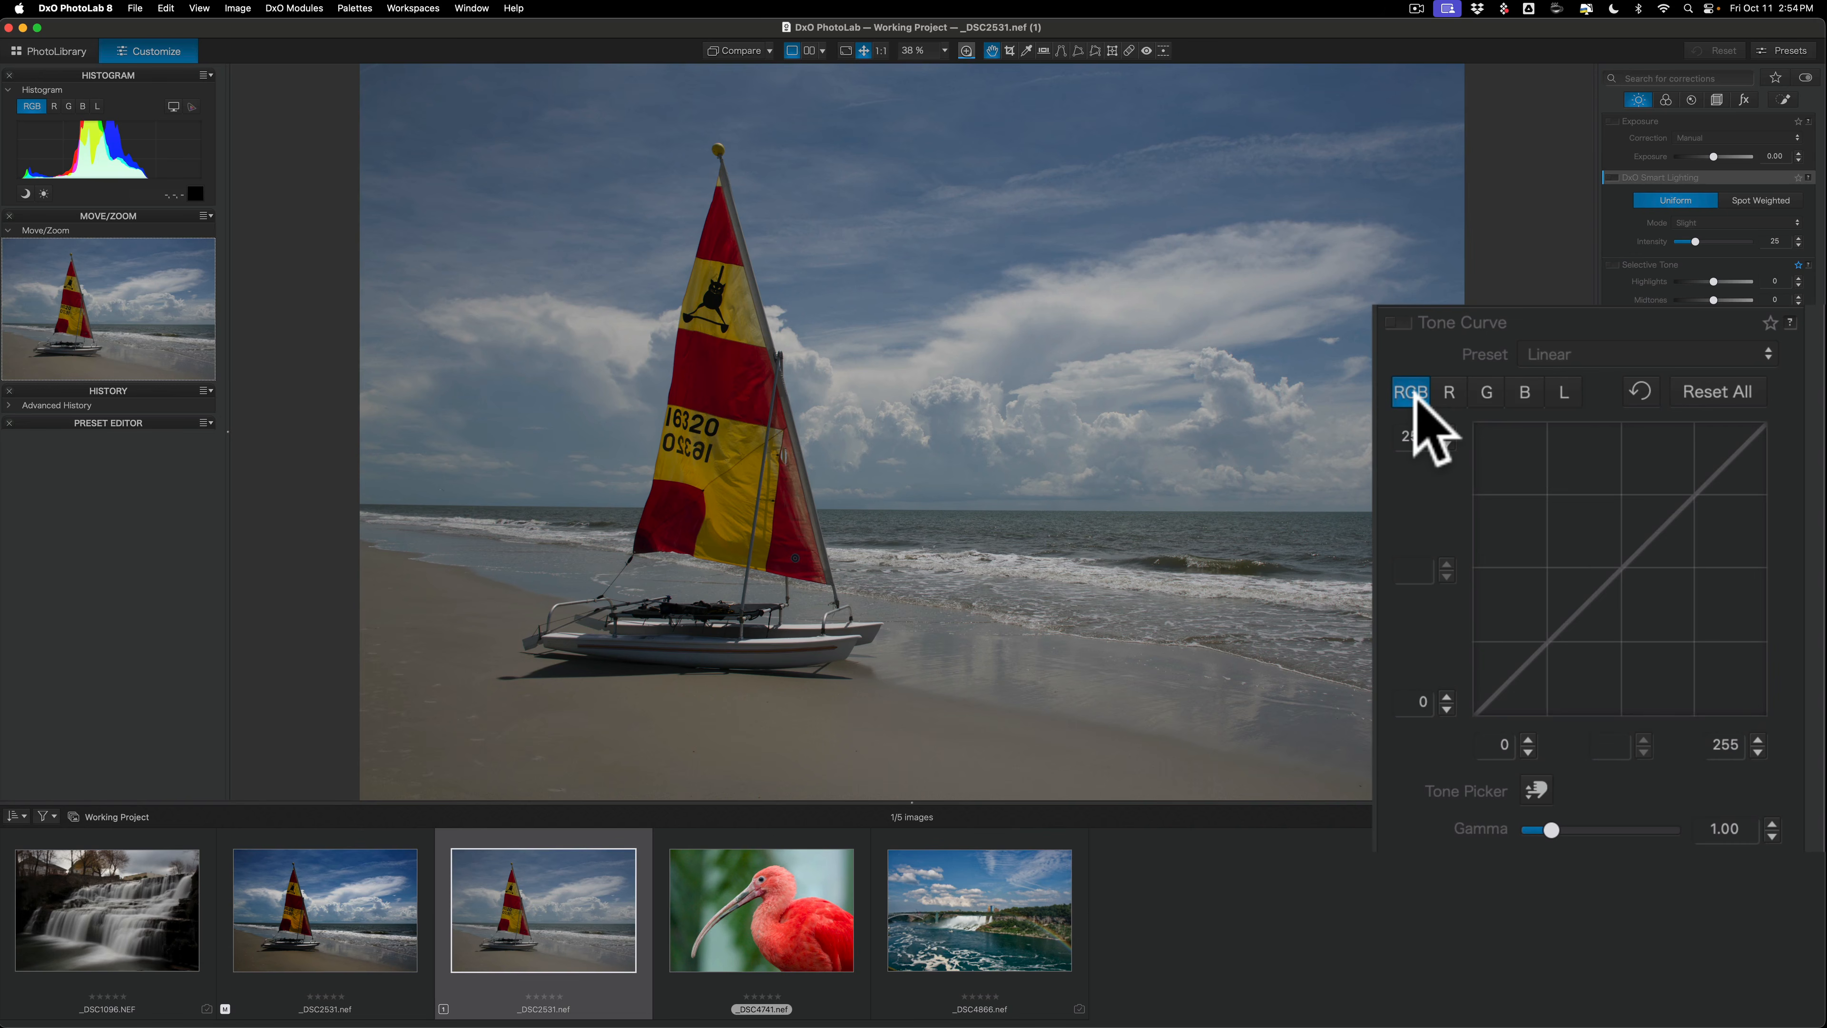
pyautogui.click(1560, 392)
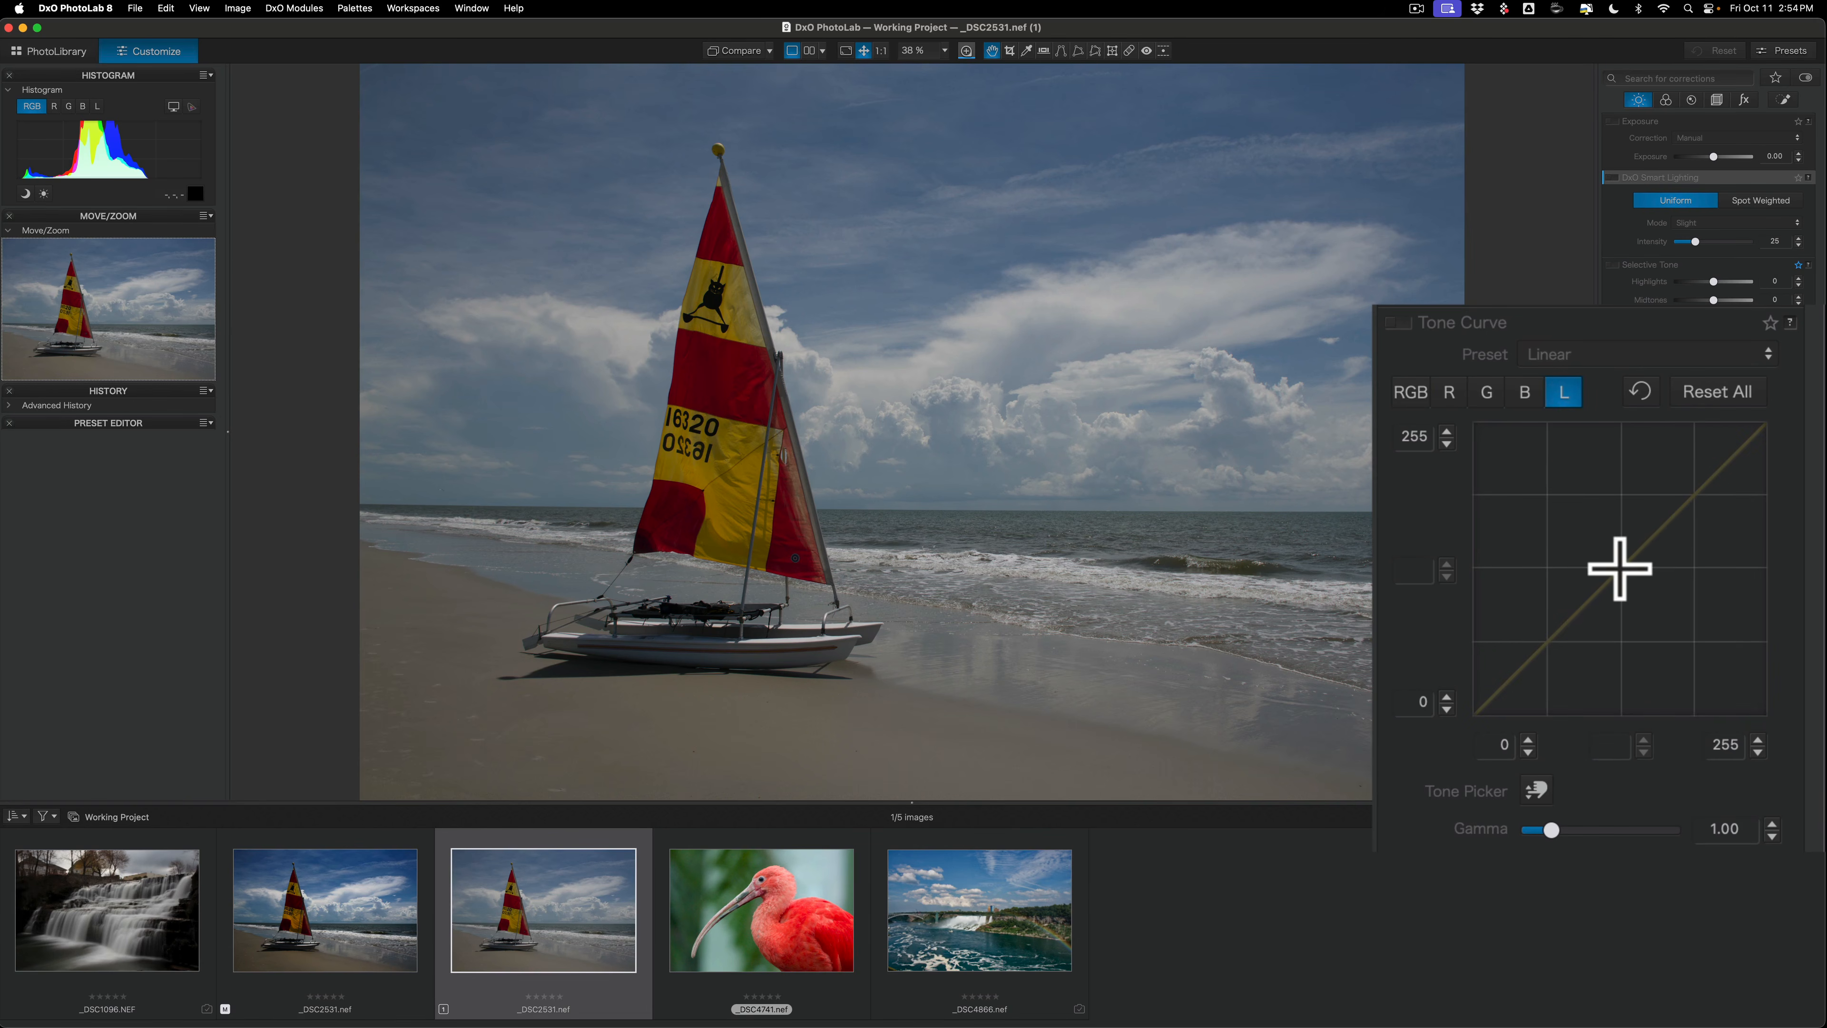
pyautogui.click(1621, 569)
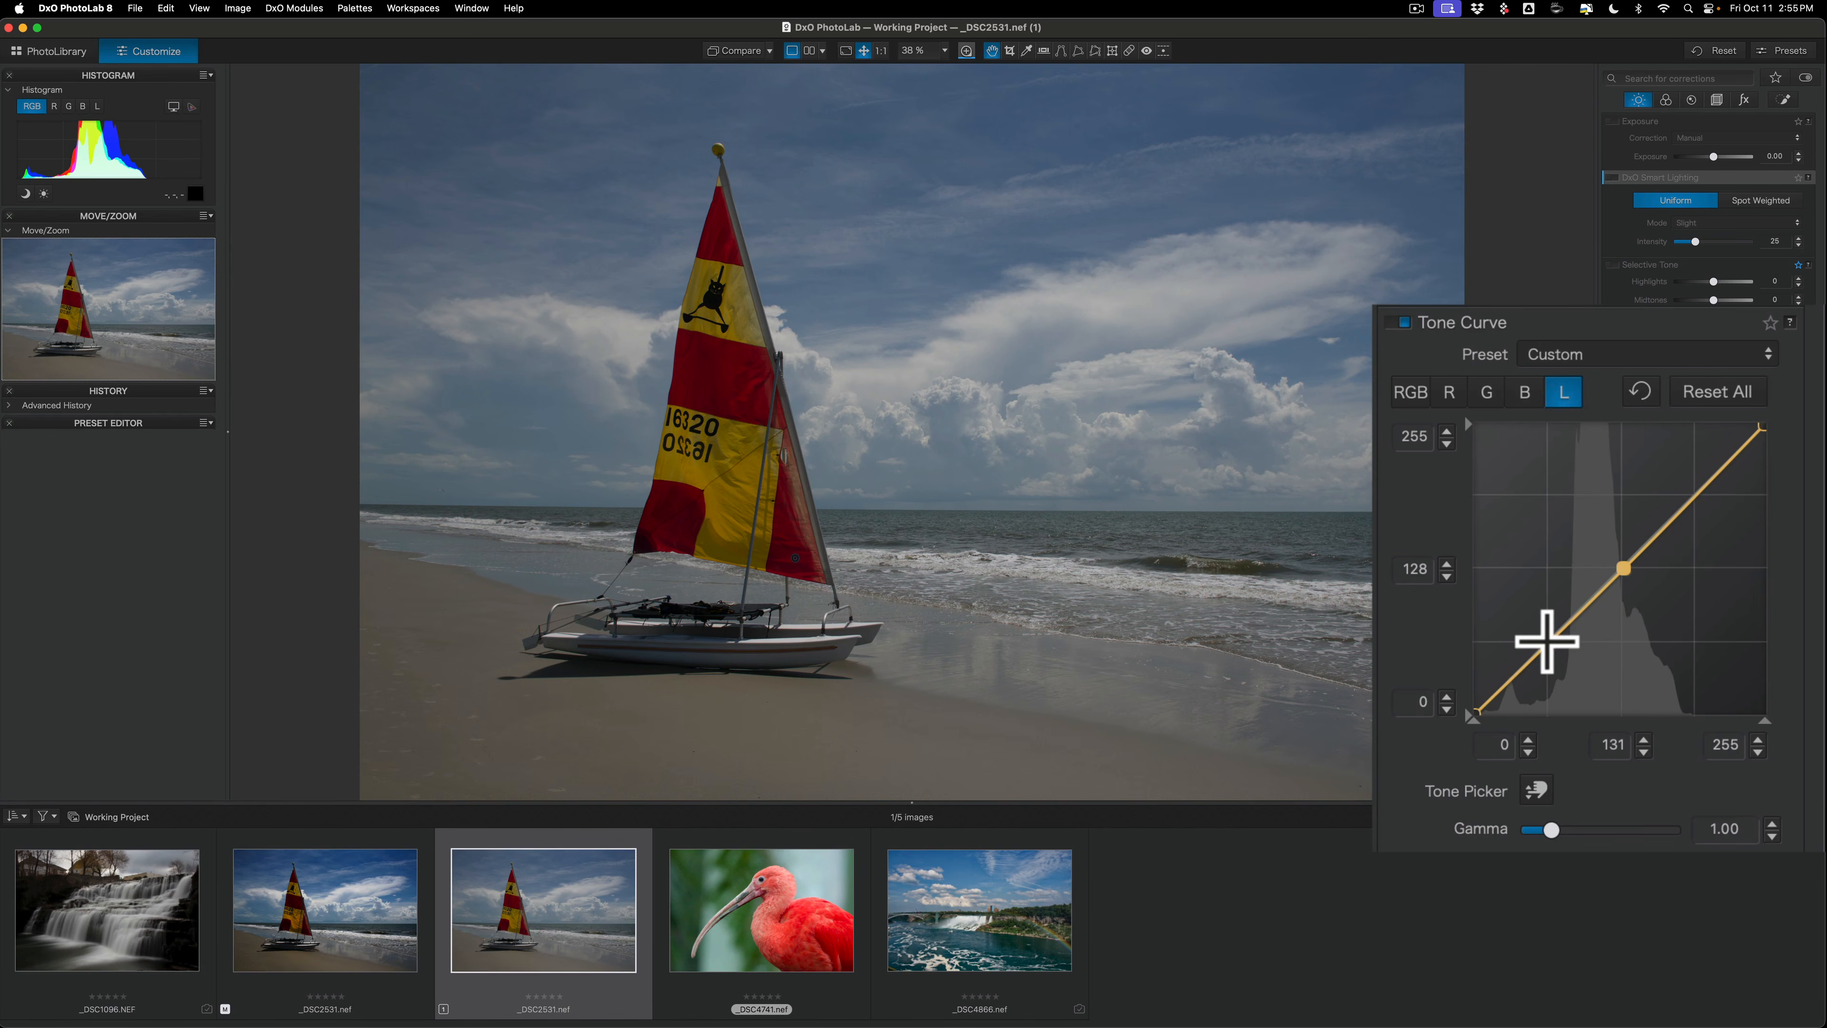
pyautogui.click(1546, 643)
pyautogui.moveTo(1547, 643); pyautogui.dragTo(1550, 668)
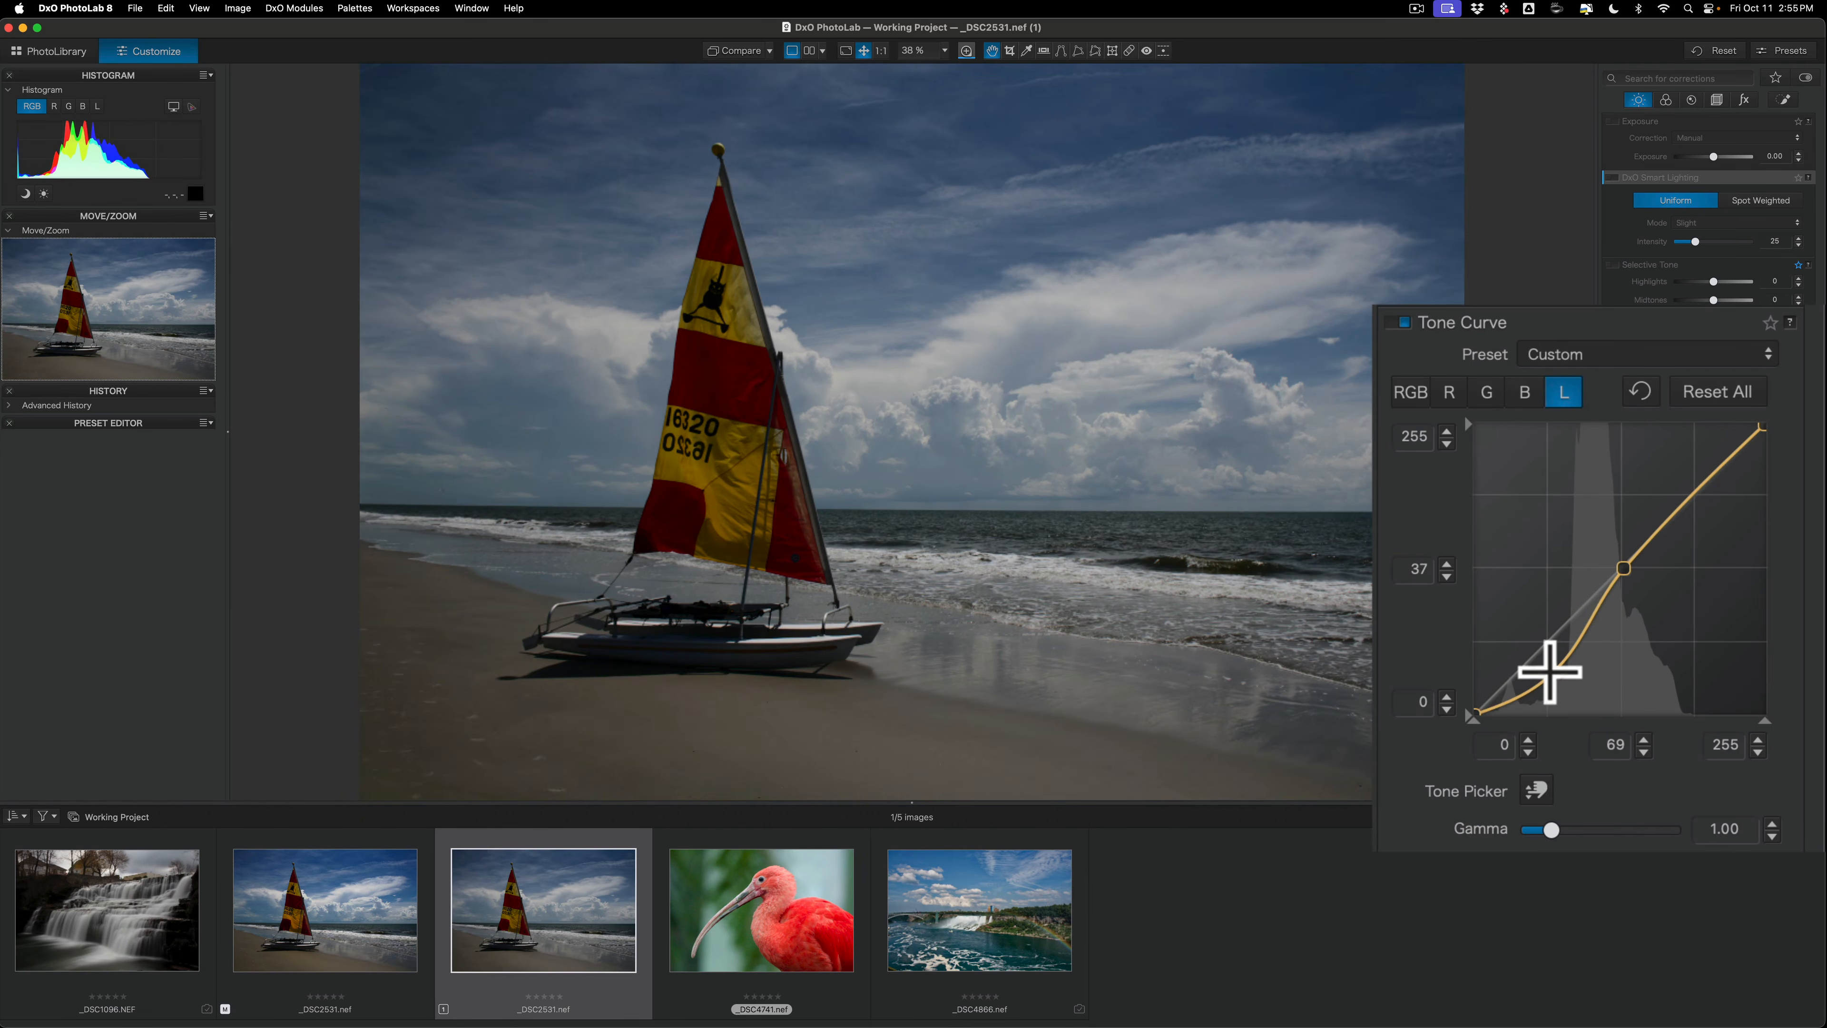
pyautogui.moveTo(1691, 494); pyautogui.dragTo(1687, 464)
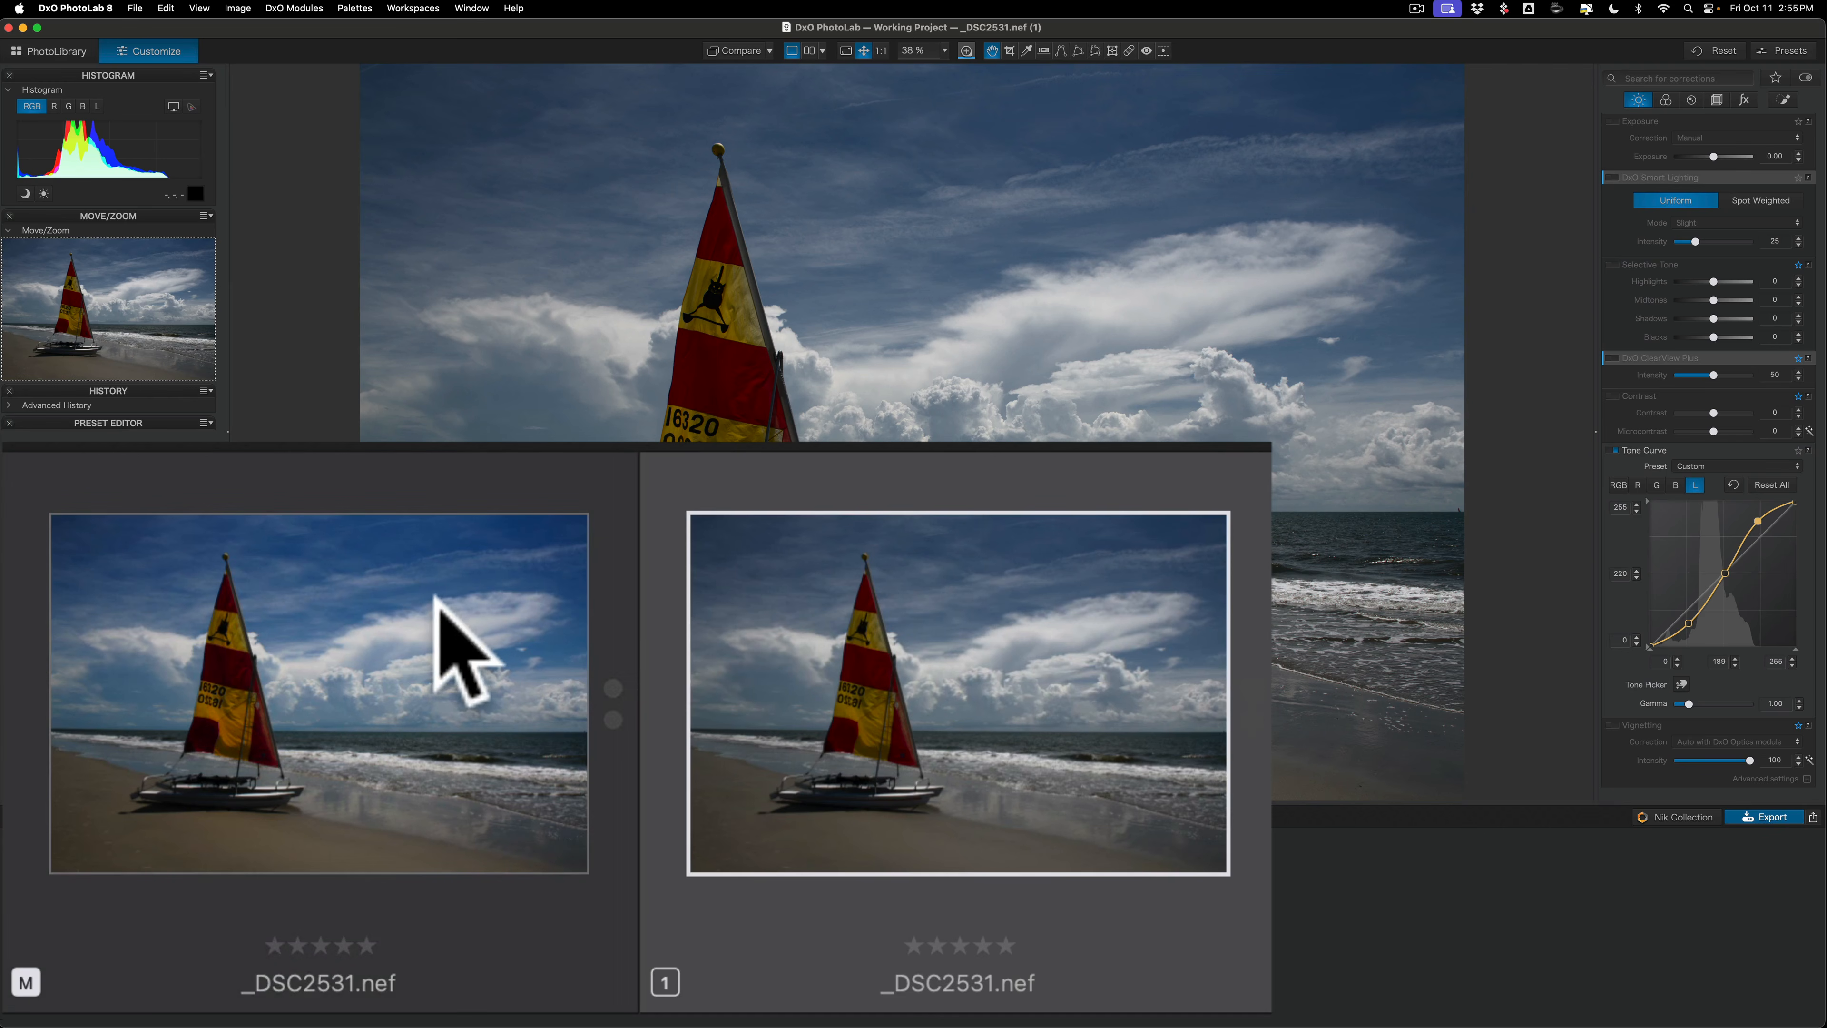
# Step: Compare the master's RGB-curve rendering with the virtual copy's luminance-curve rendering and return to the copy's luminance curve
pyautogui.click(357, 879)
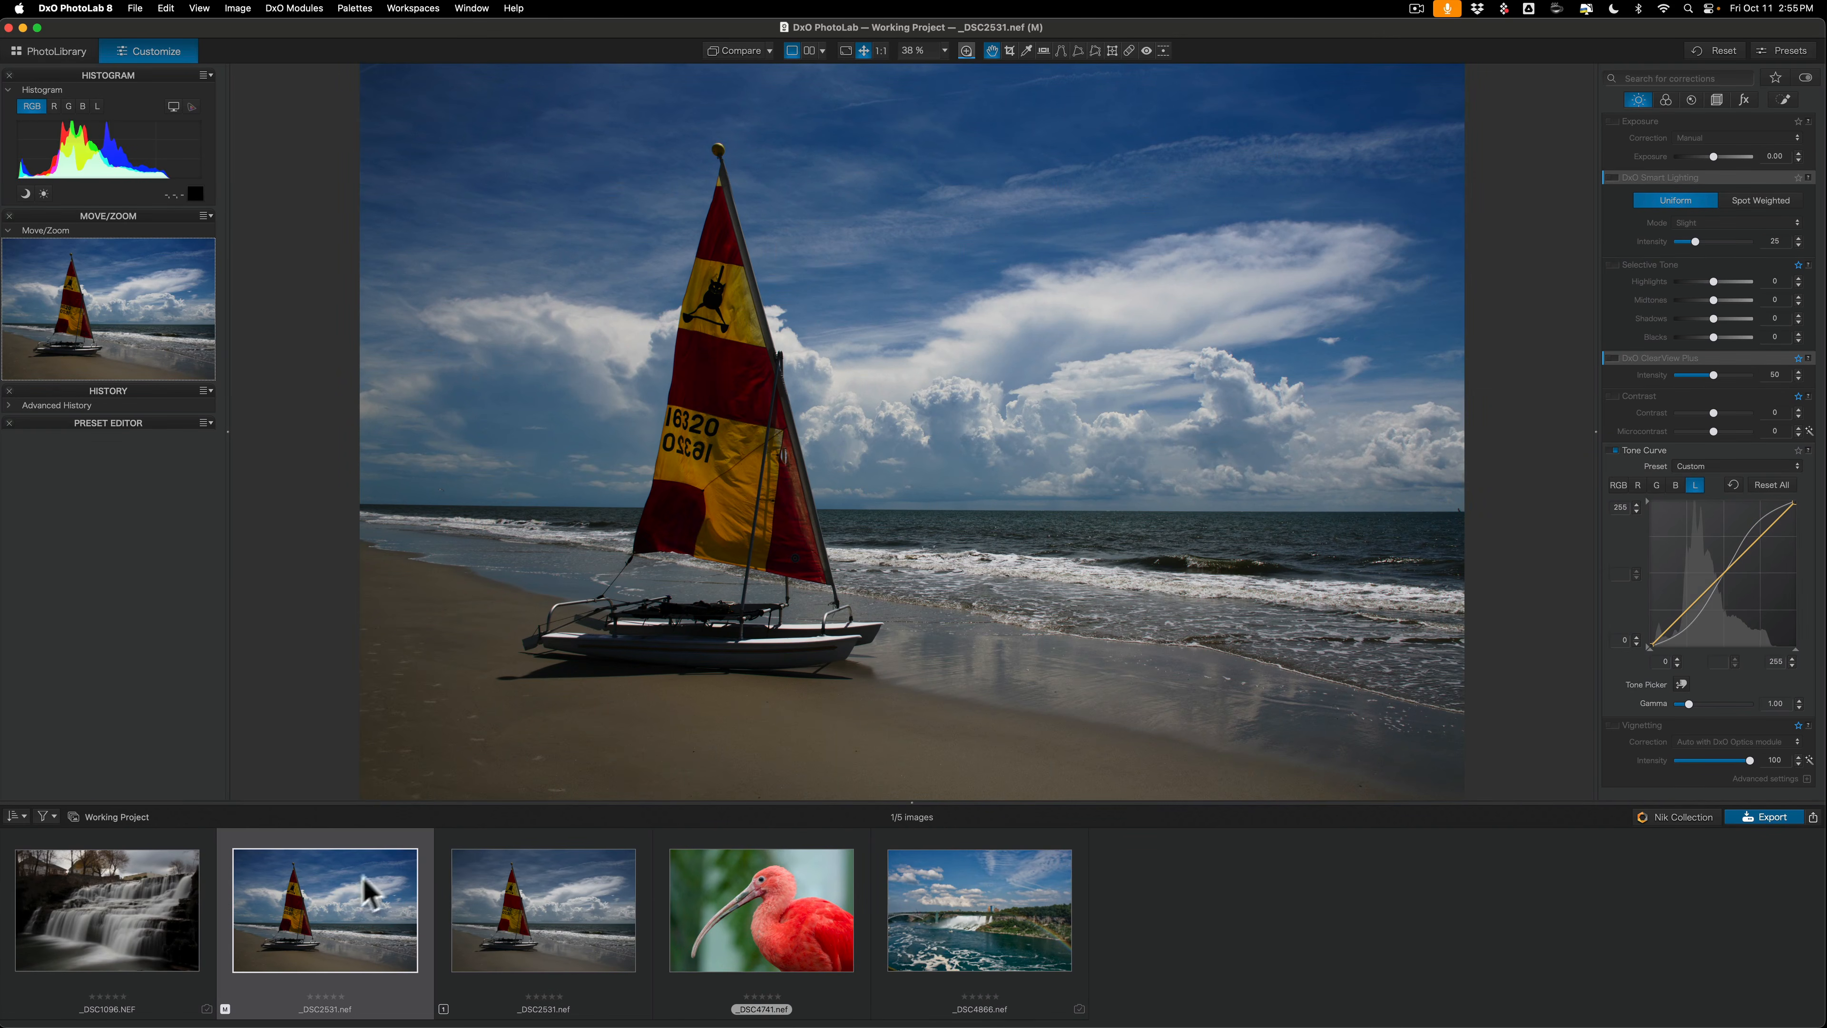
pyautogui.click(1618, 485)
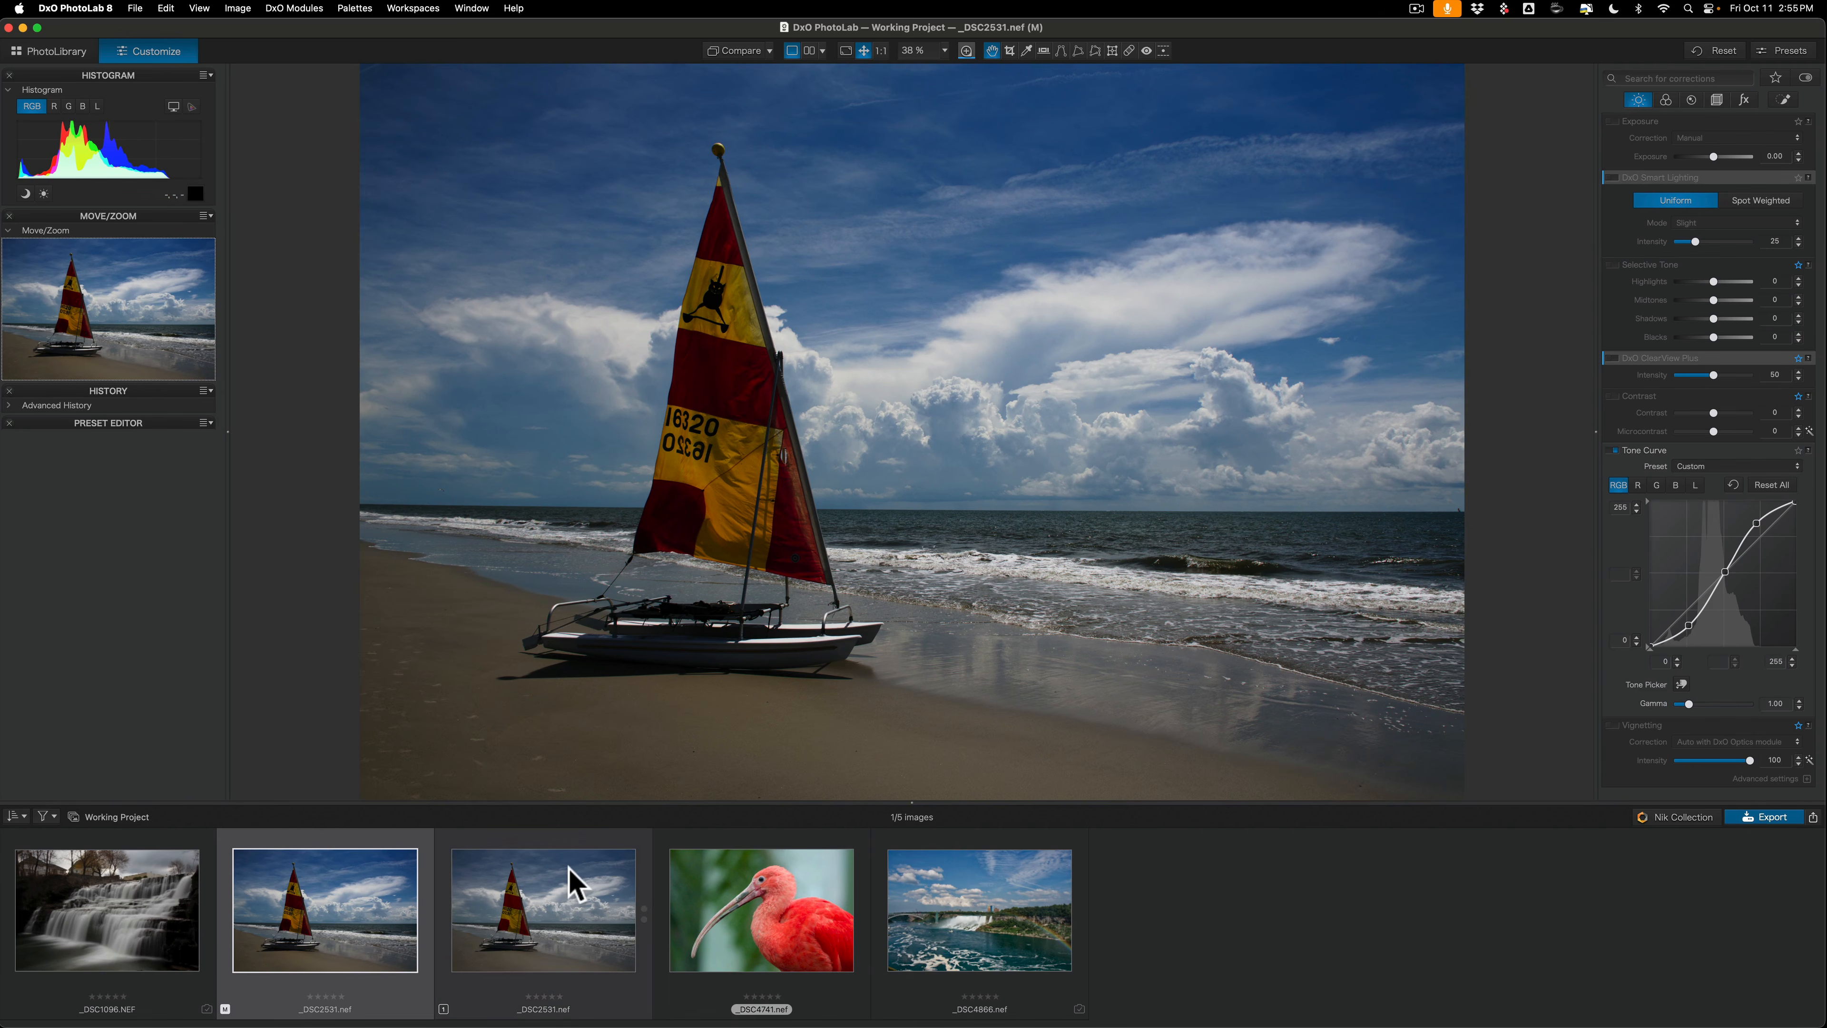
pyautogui.click(568, 883)
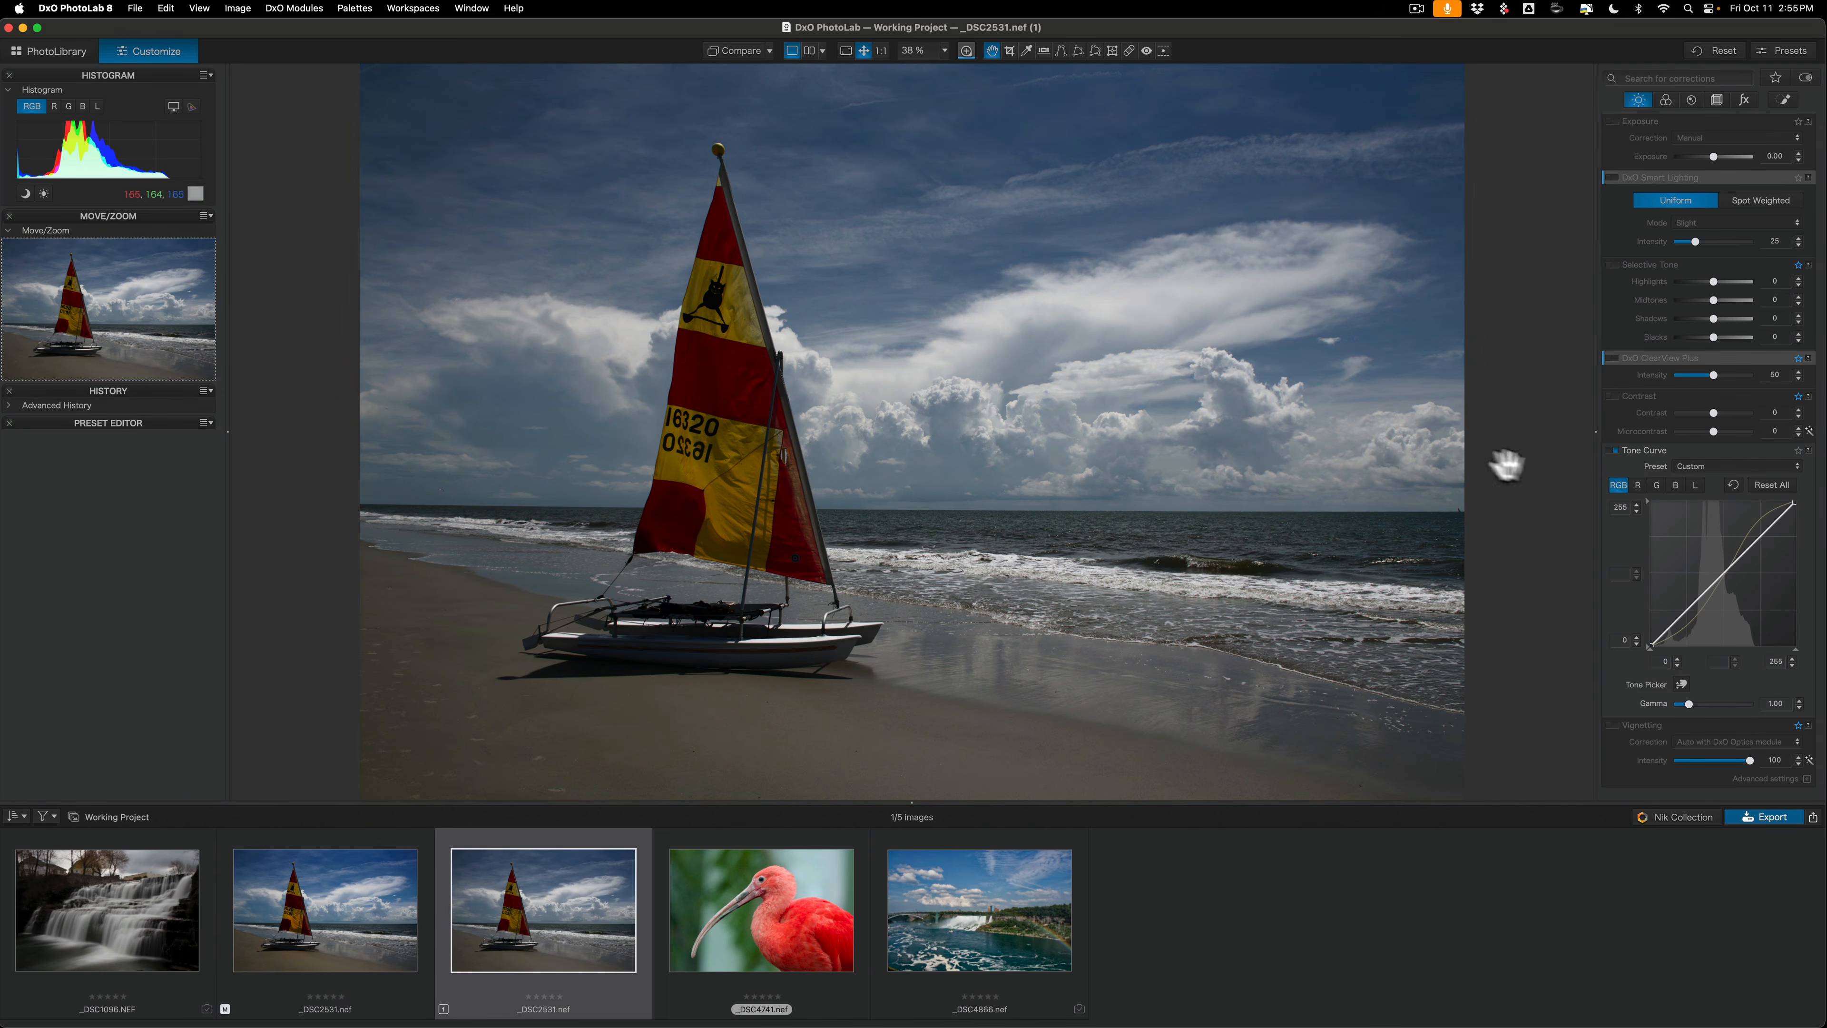
pyautogui.click(1695, 484)
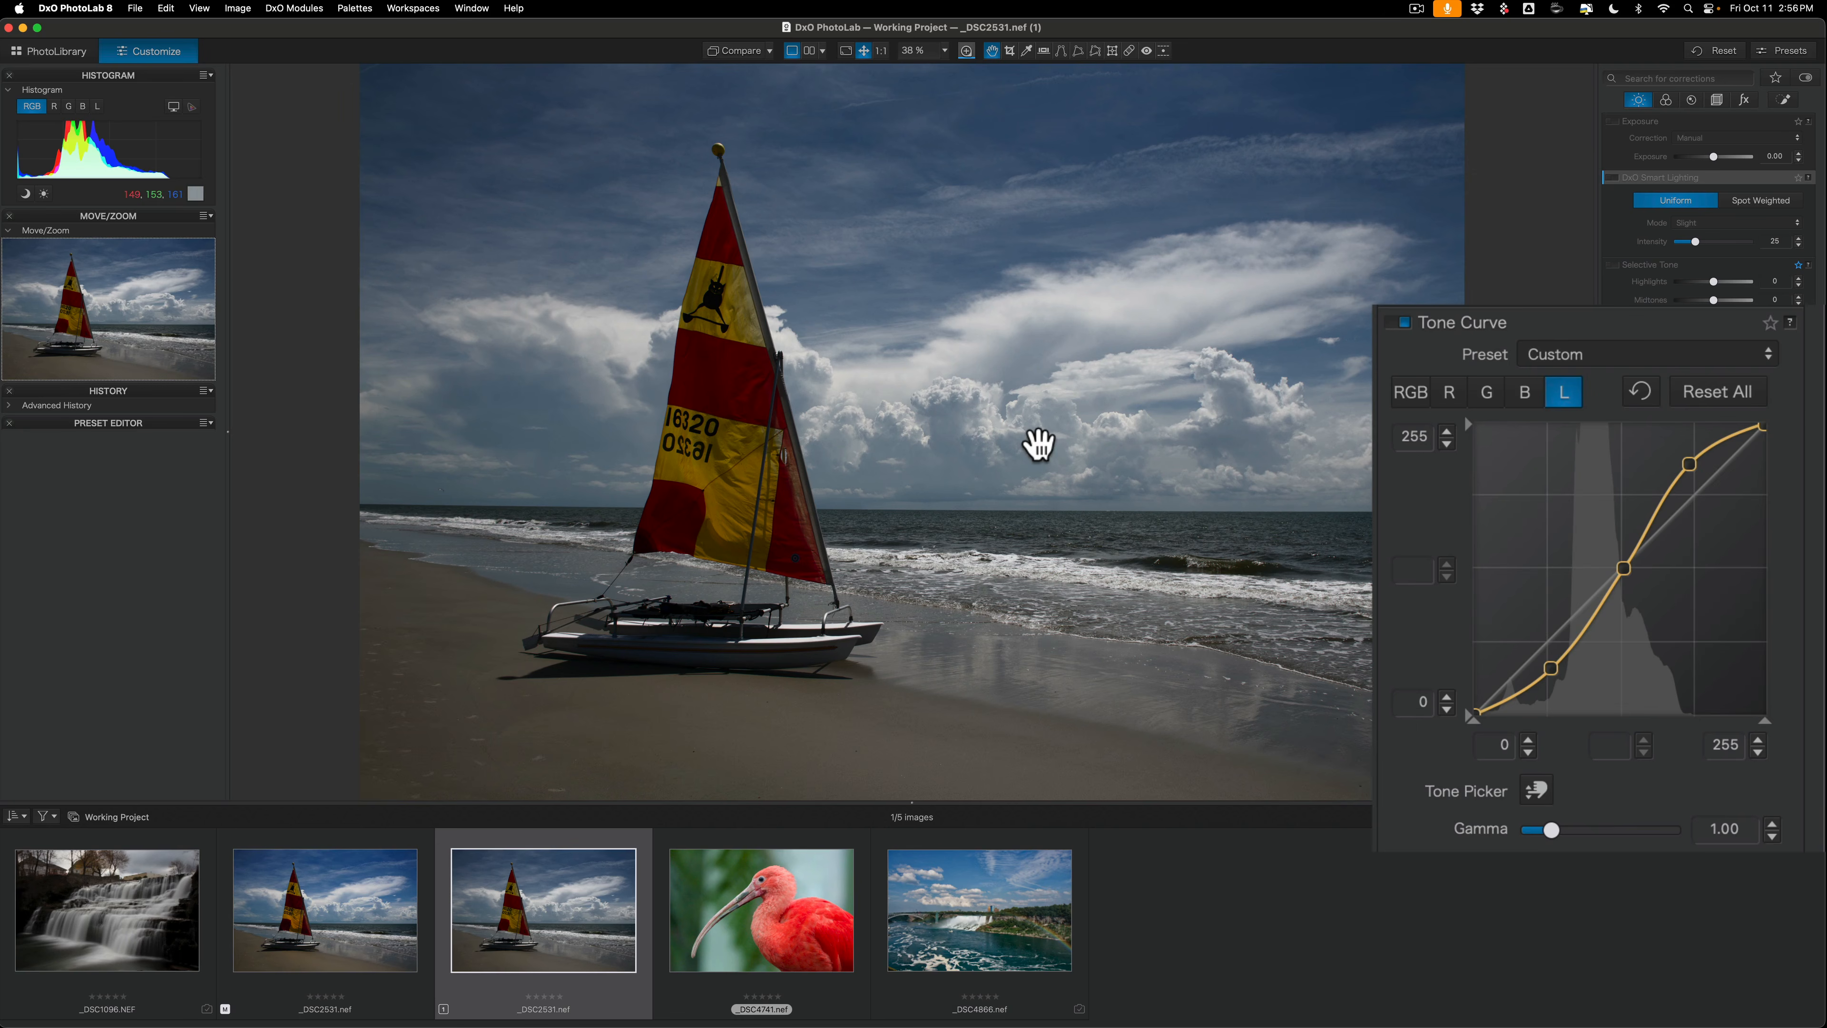
# Step: Reset the virtual copy's tone curves and use the Tone Picker to lift the clouds from 169 to 197 and darken the red sail
pyautogui.click(1718, 392)
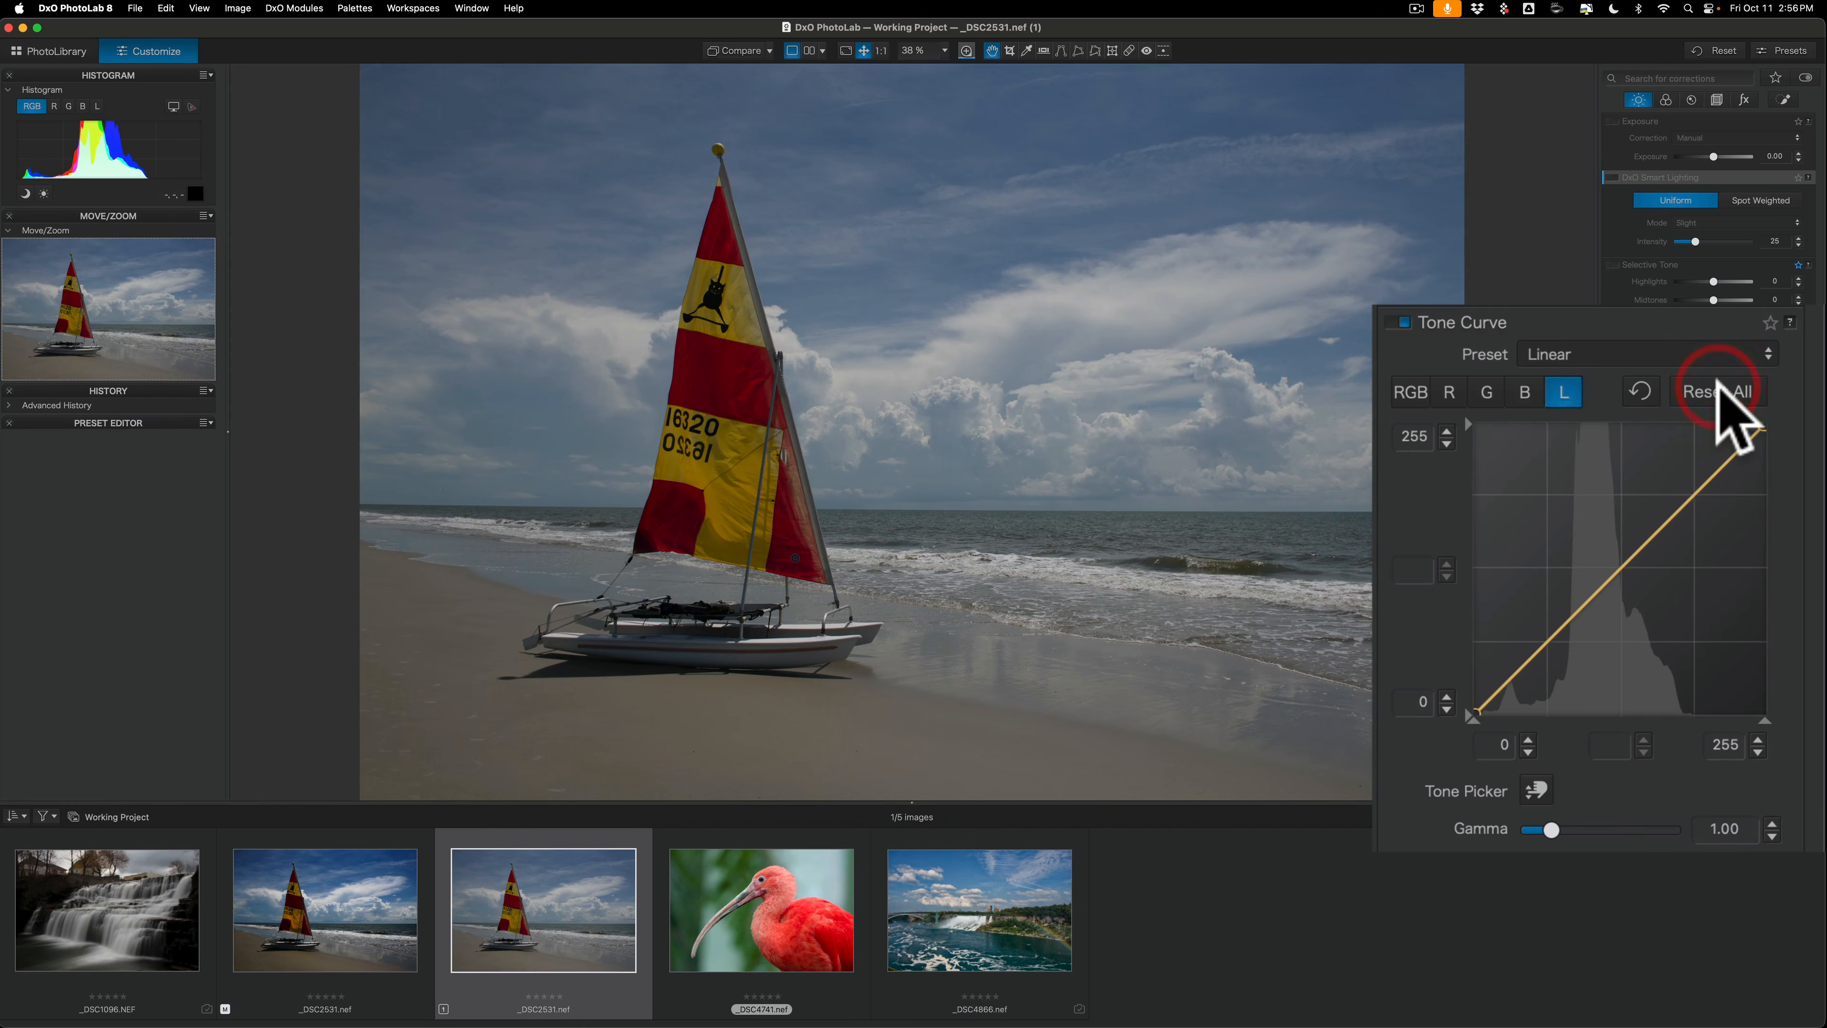
pyautogui.click(1537, 790)
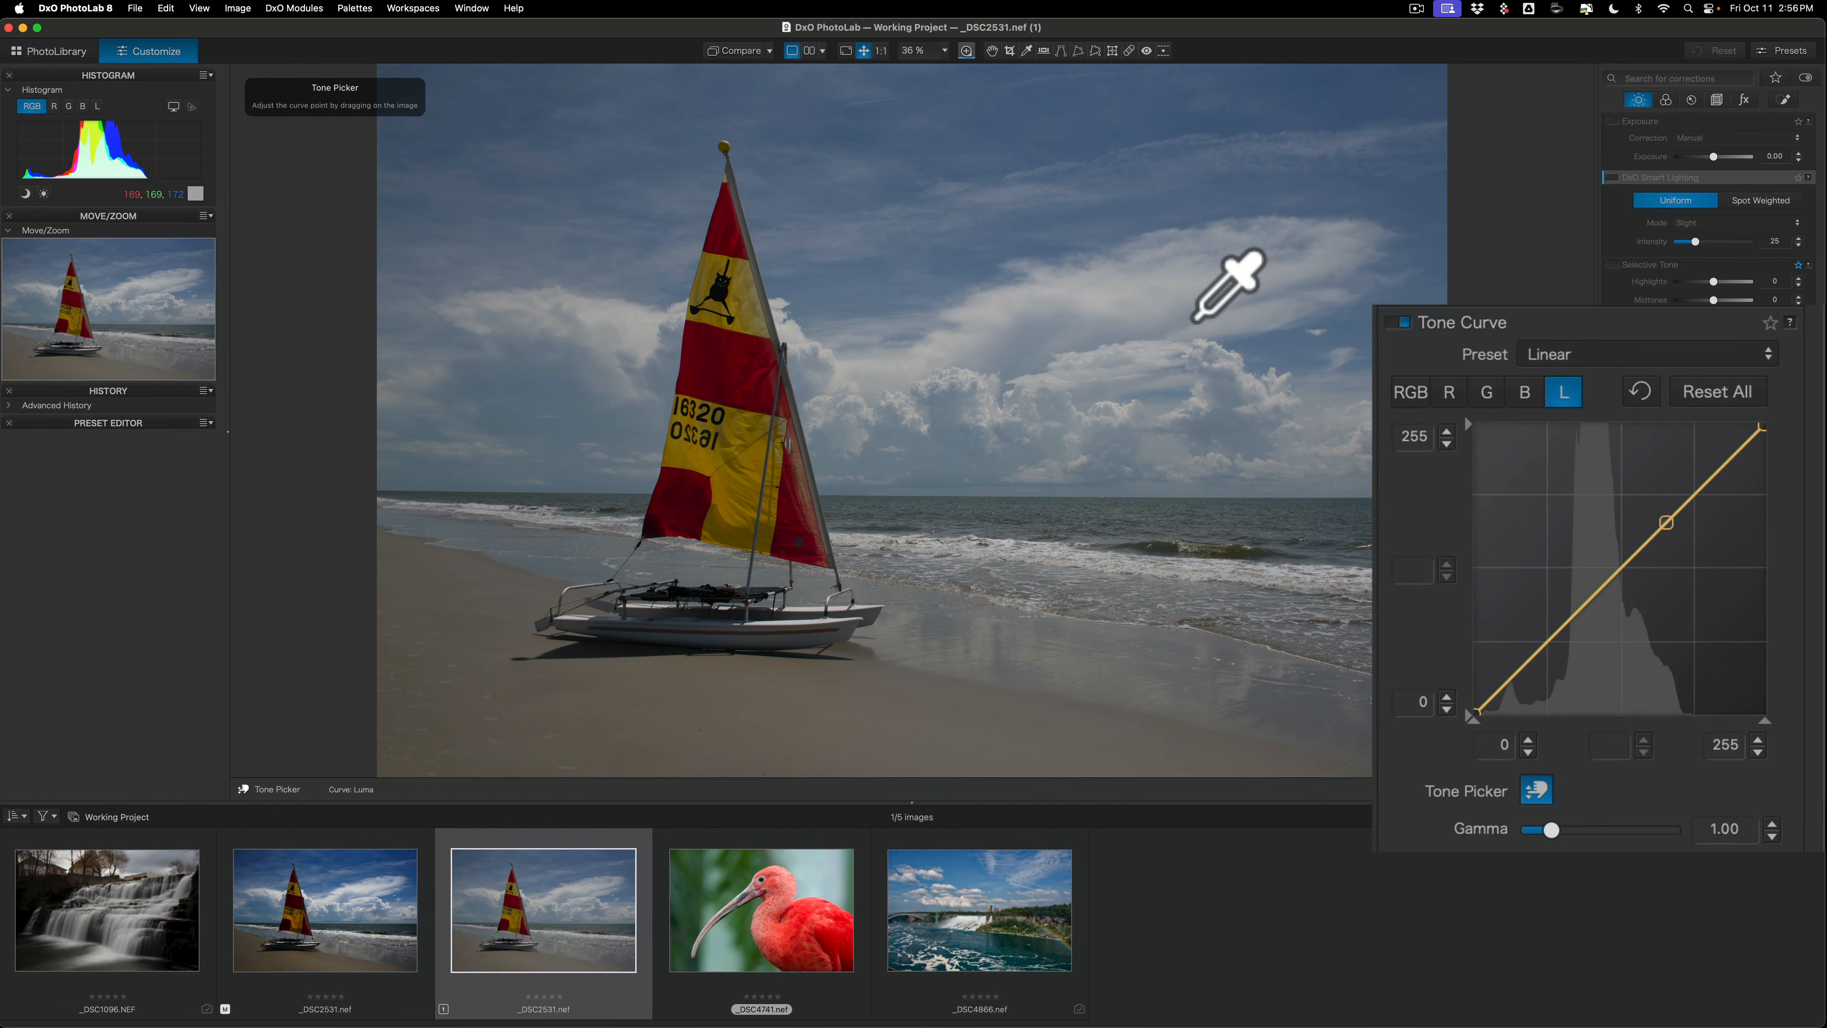
pyautogui.moveTo(1196, 317); pyautogui.dragTo(1198, 257)
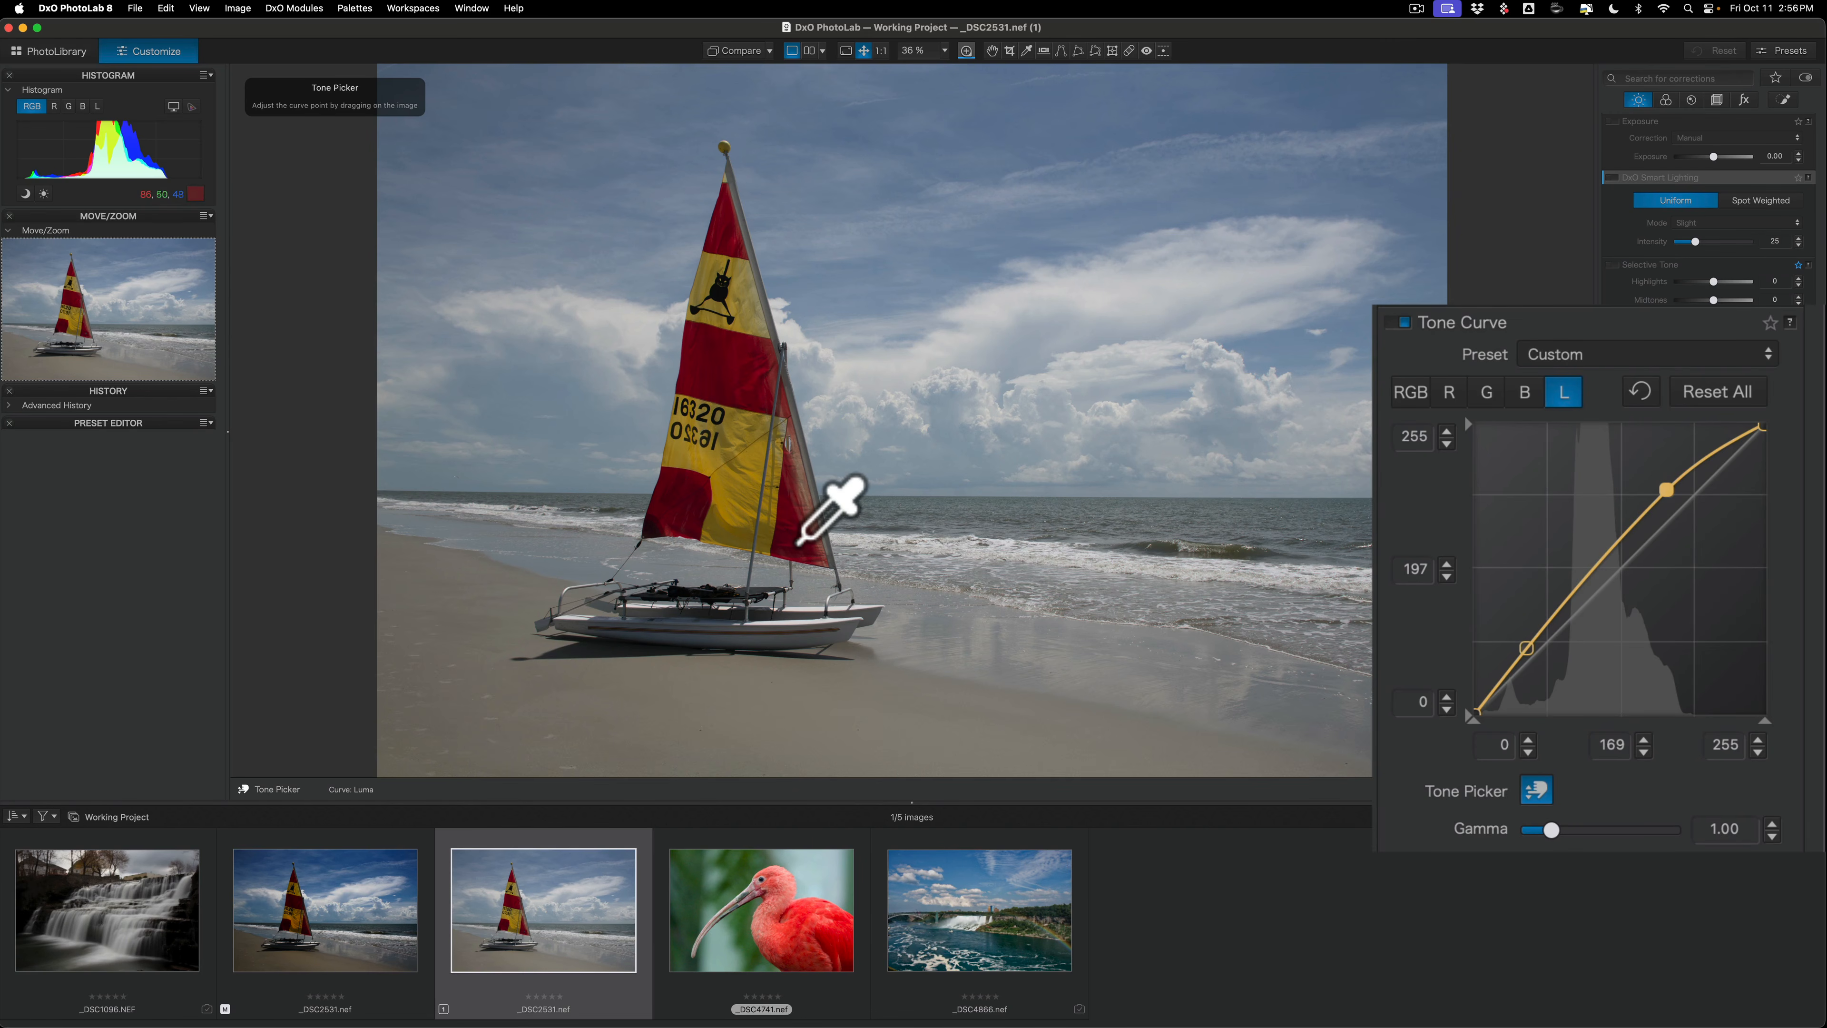
pyautogui.moveTo(803, 536)
pyautogui.mouseDown()
pyautogui.moveTo(816, 512)
pyautogui.moveTo(827, 529)
pyautogui.mouseUp()
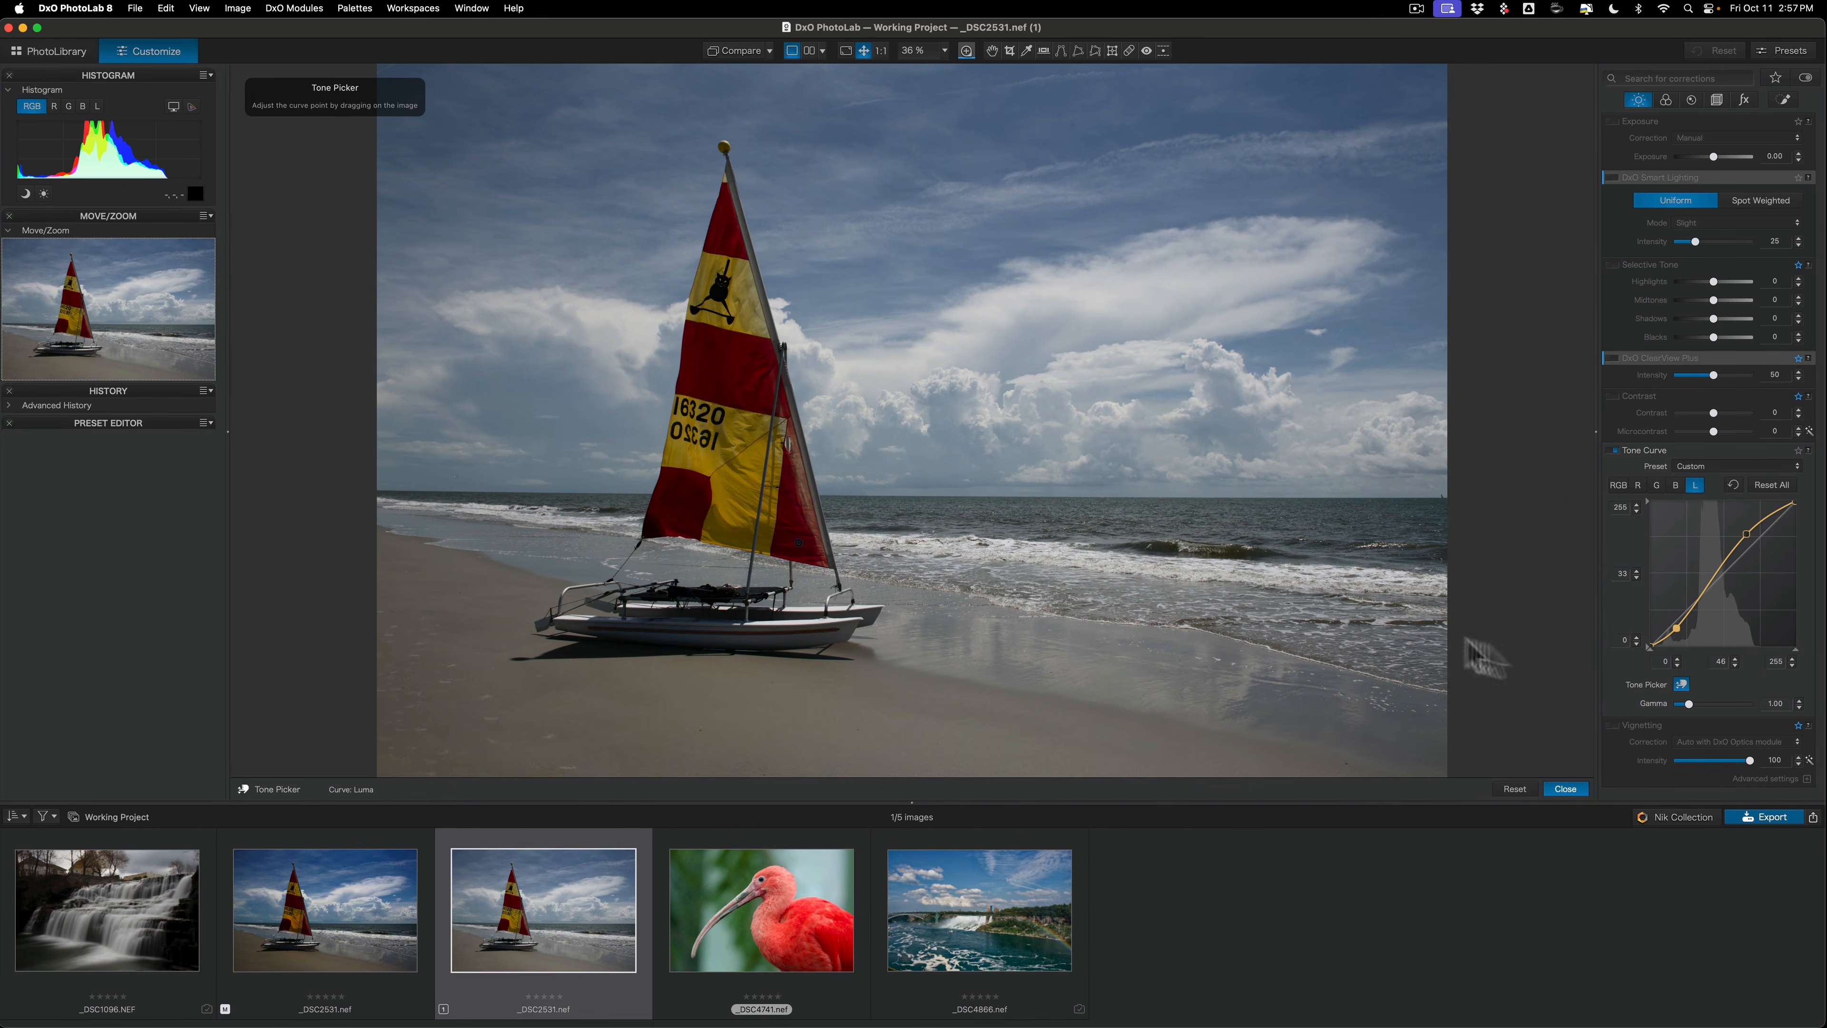
# Step: Review the color corrections, such as Working Color Space, White Balance, Color/B&W Rendering and LUT Grading
pyautogui.click(1665, 100)
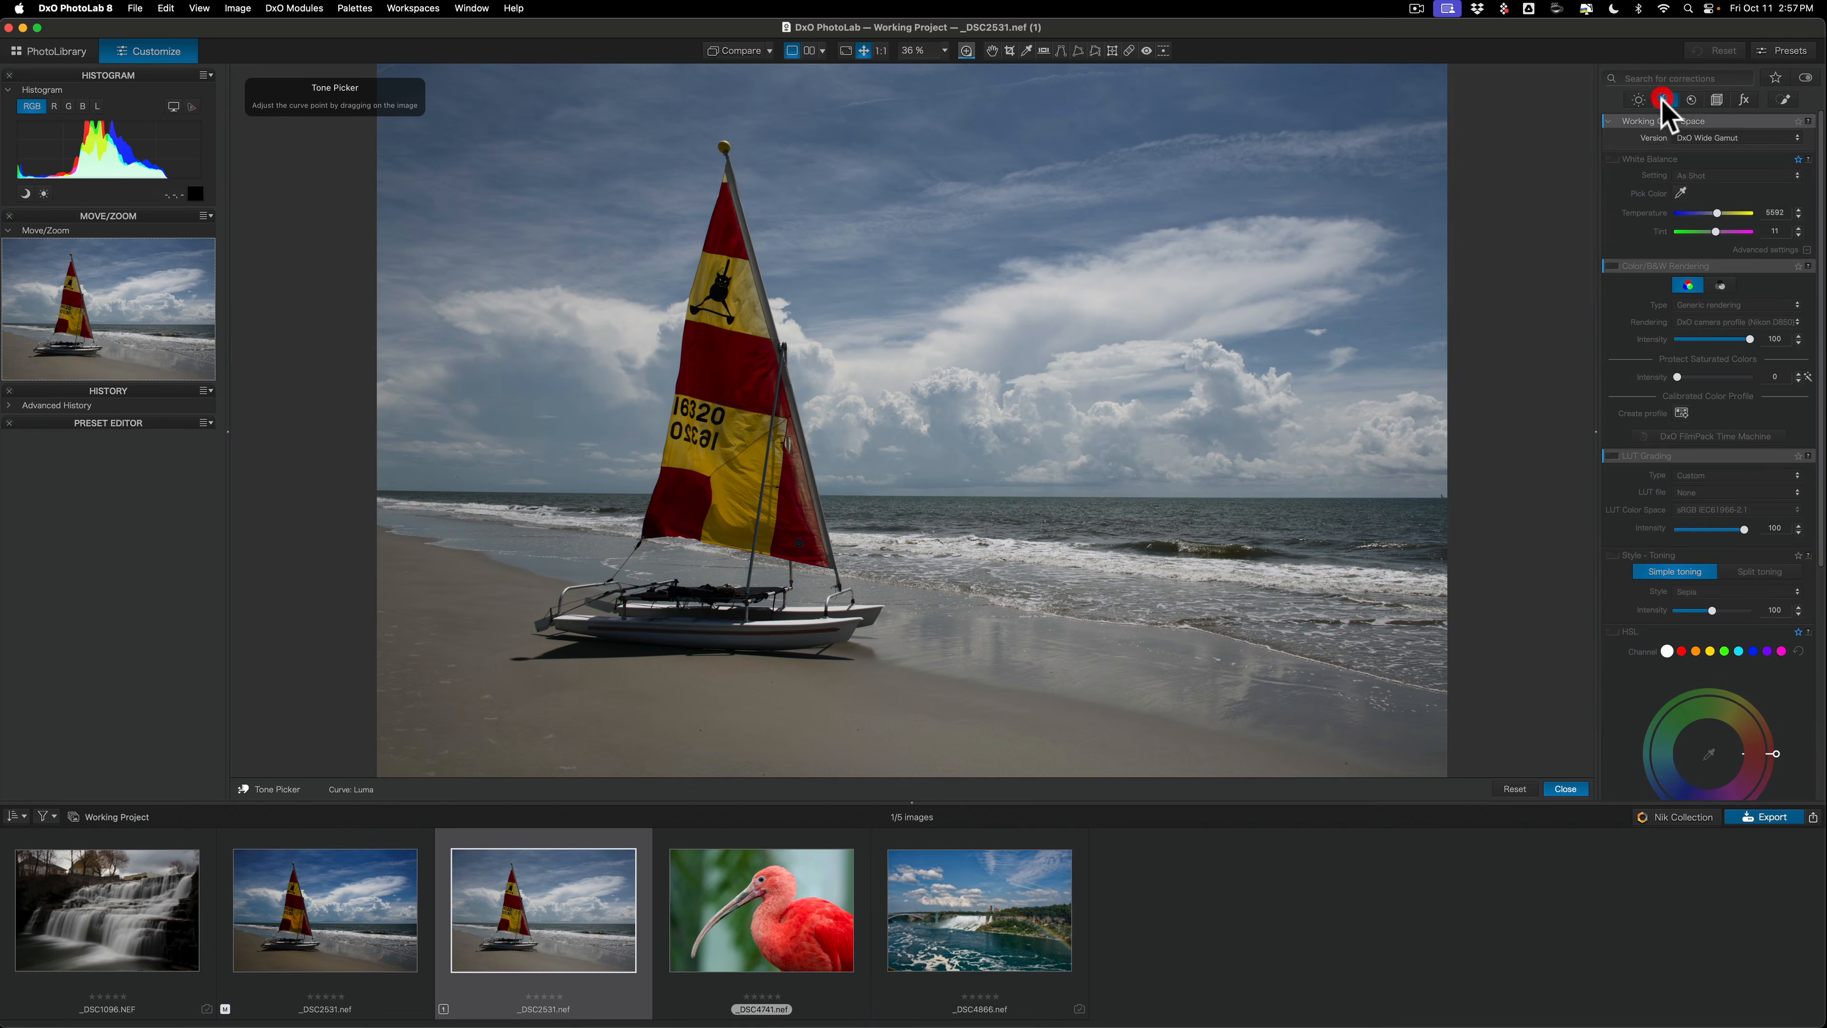
pyautogui.click(1786, 360)
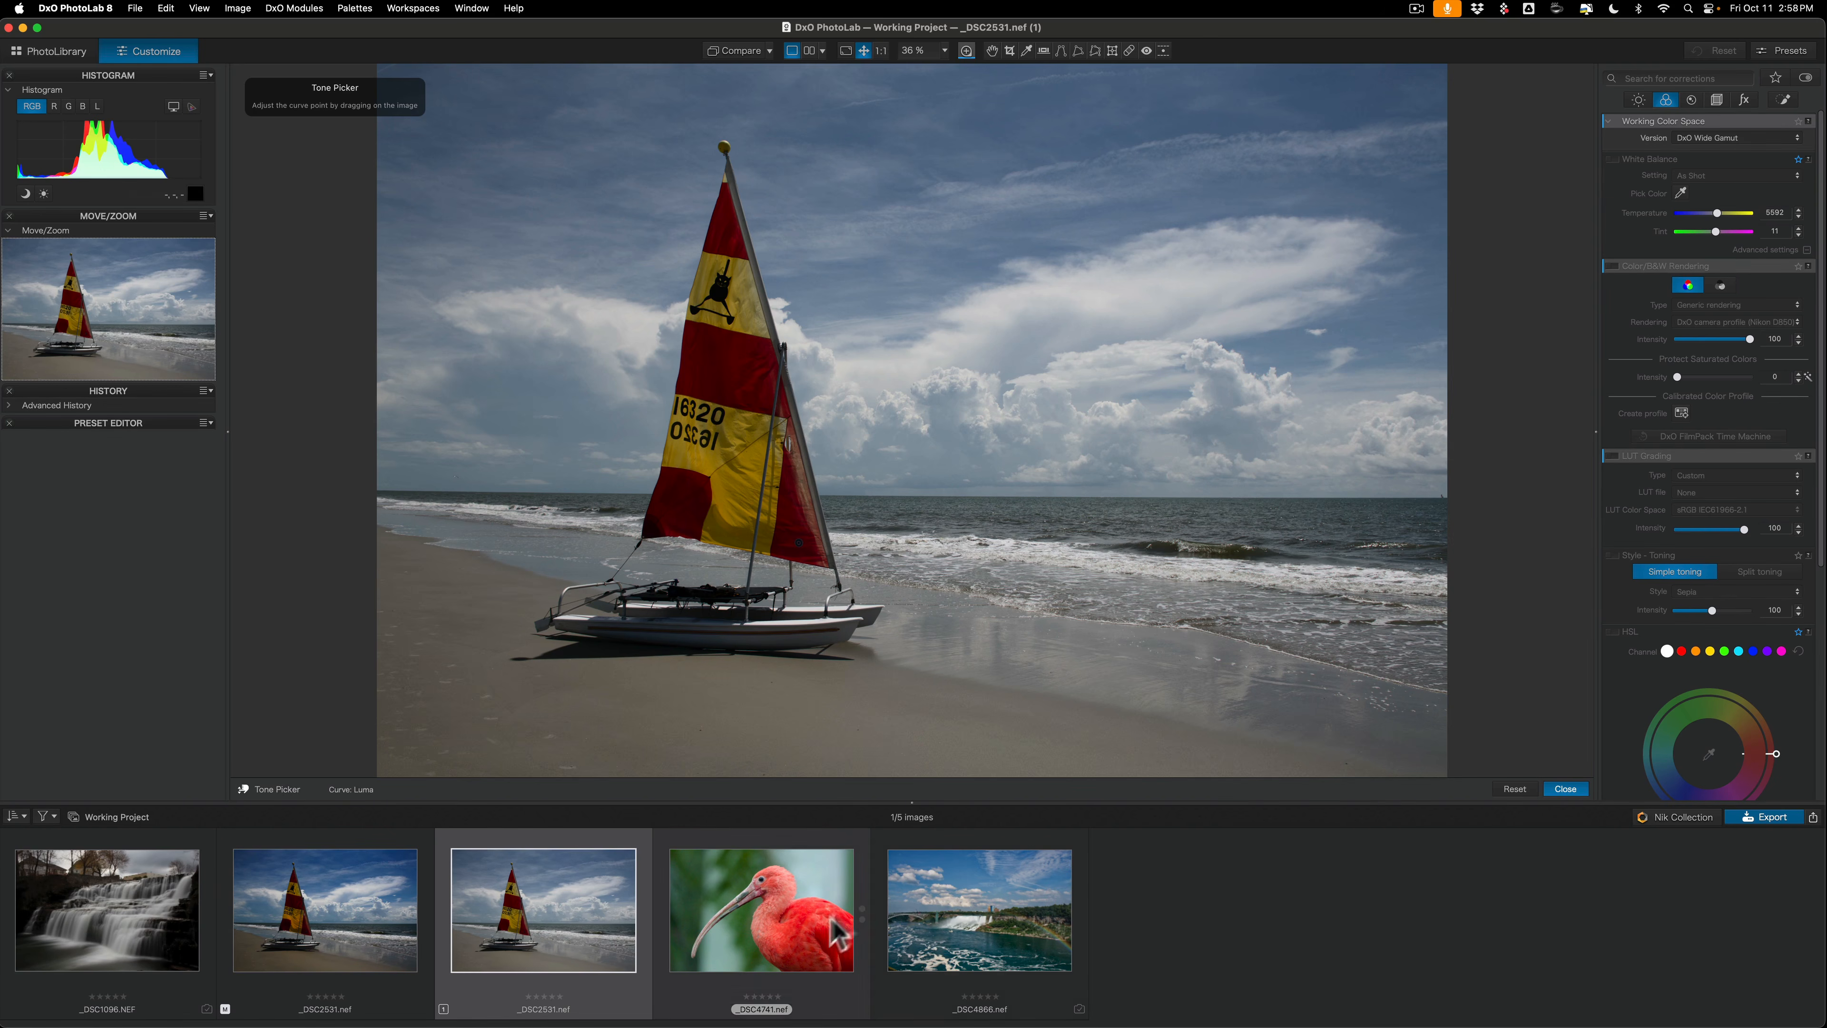
# Step: Open the scarlet ibis photo _DSC4741.nef and enable DxO Denoising Technologies with the DeepPRIME XD/XD2s method
pyautogui.click(809, 939)
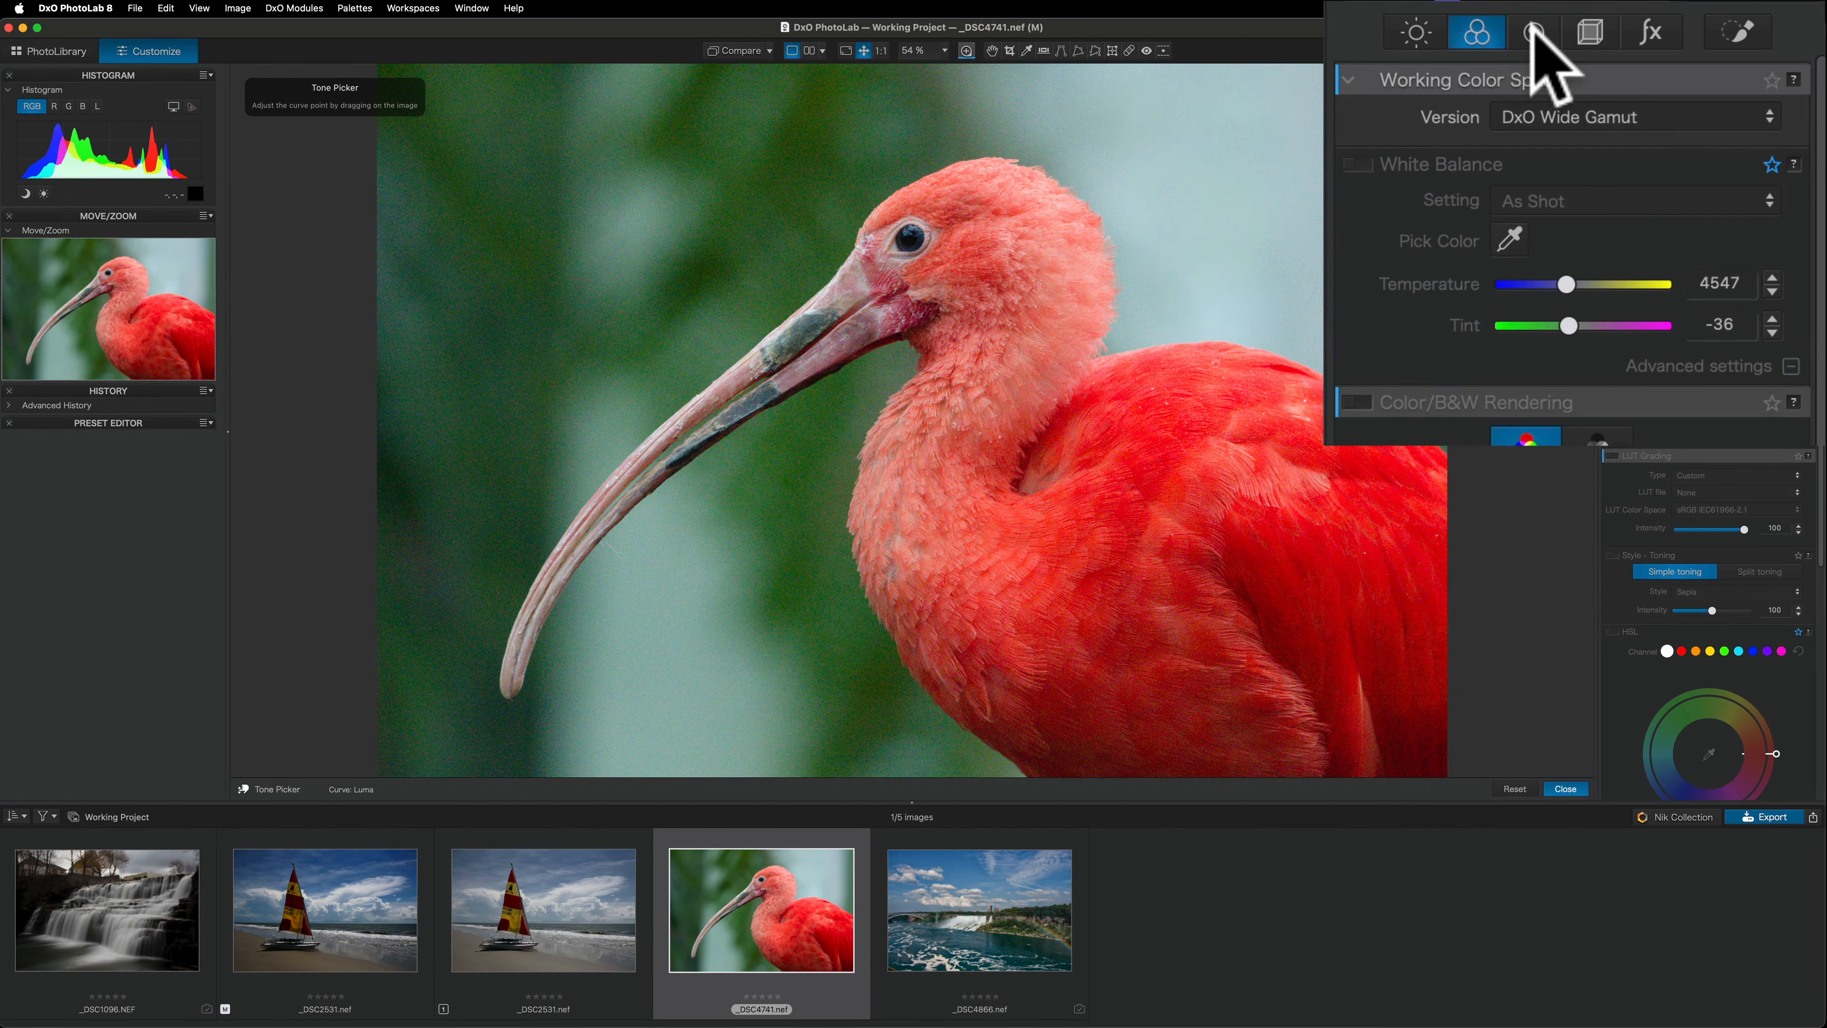
pyautogui.click(1692, 99)
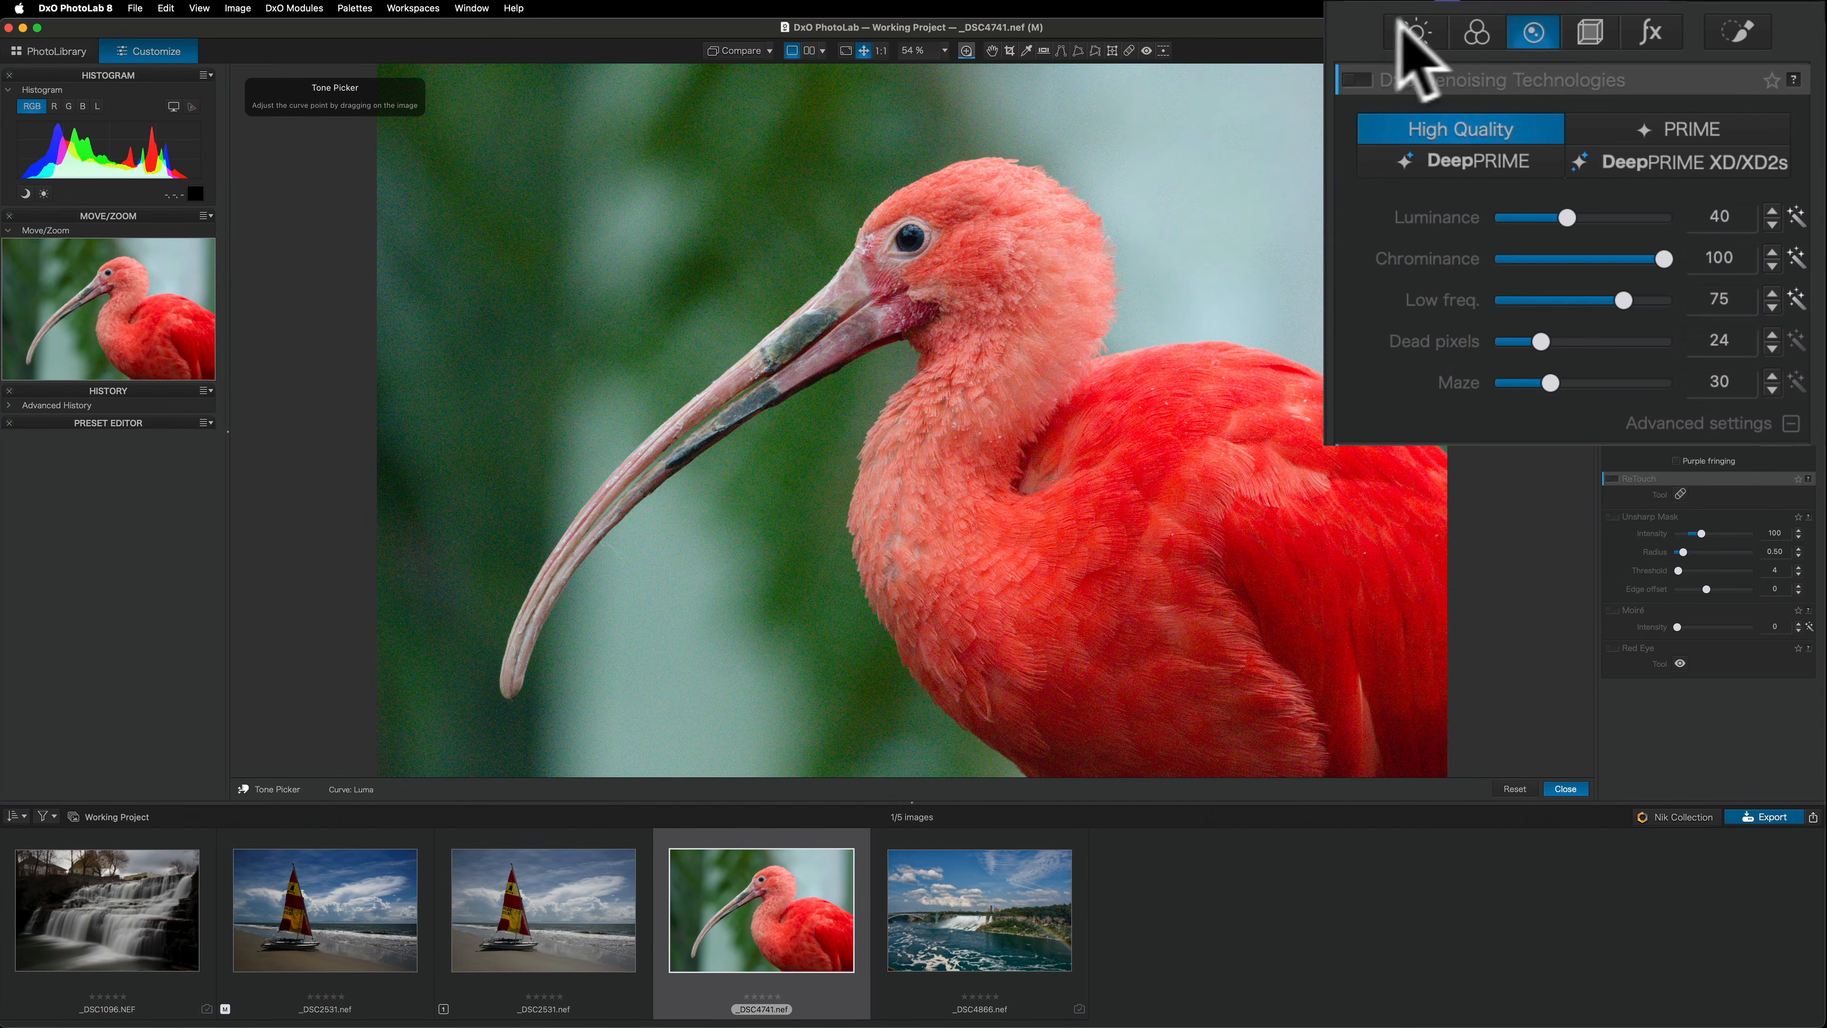
pyautogui.click(1691, 101)
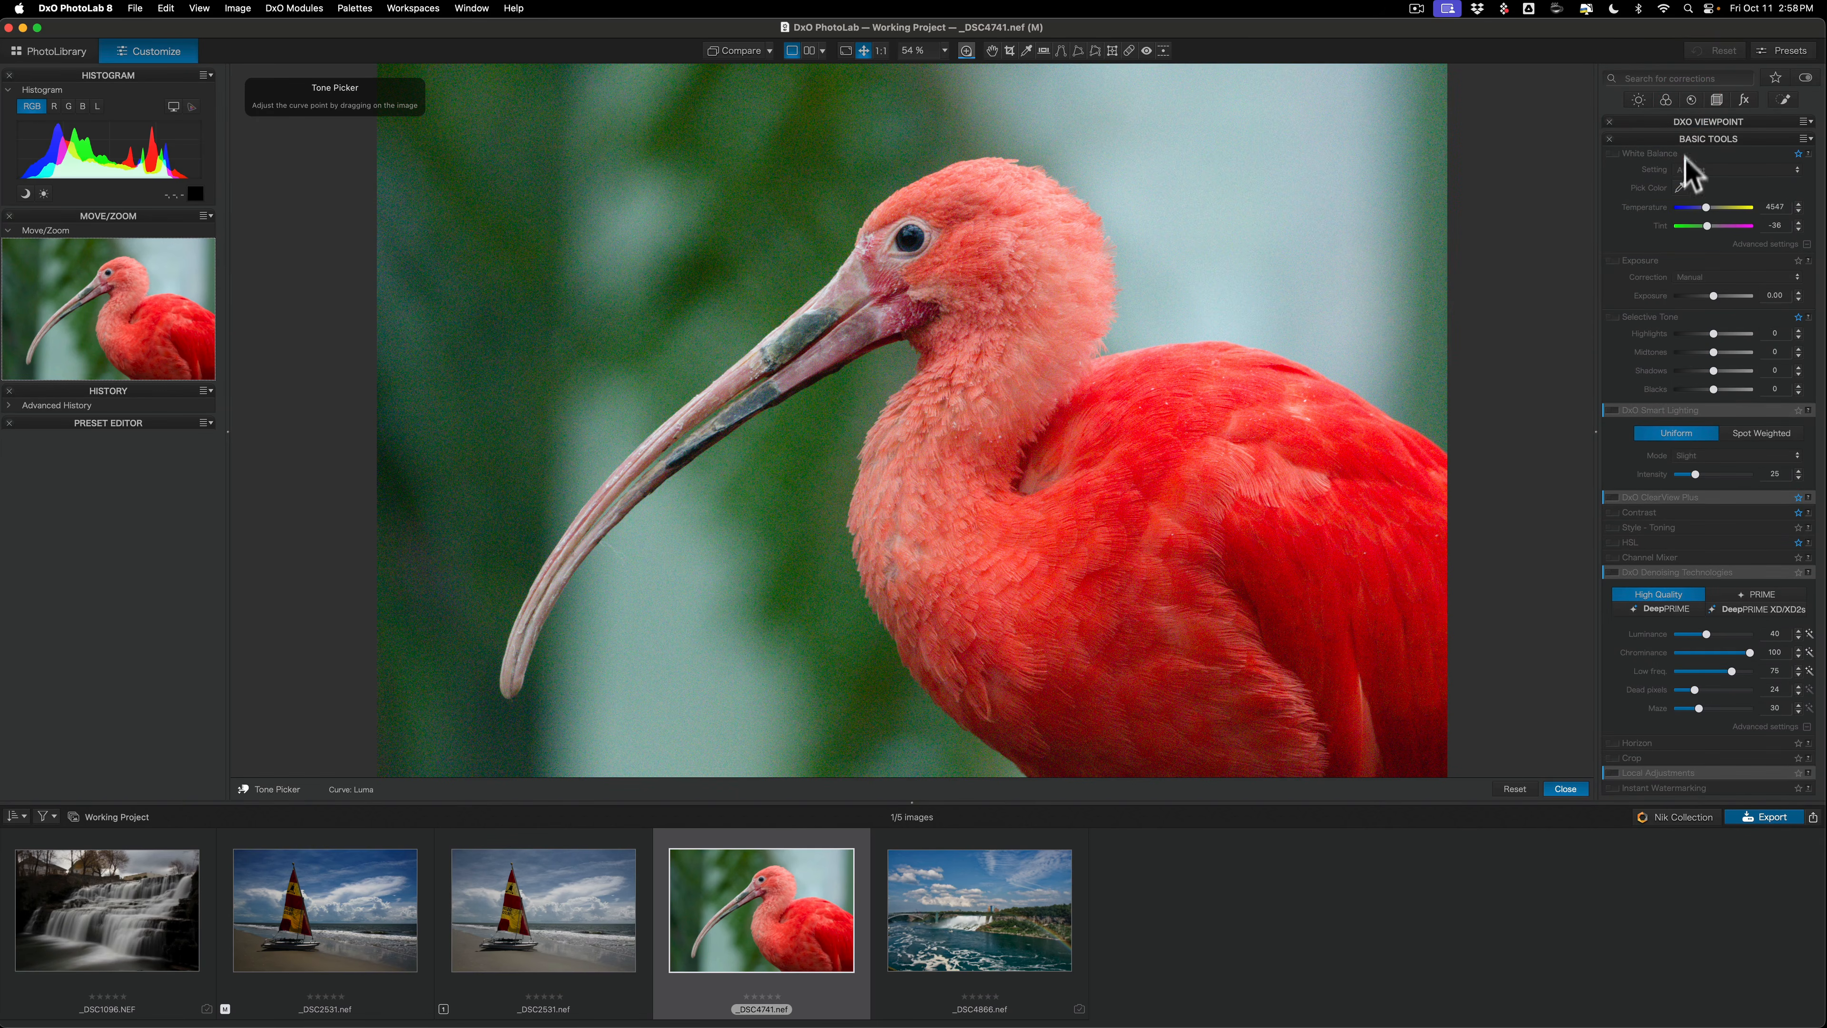
pyautogui.click(1693, 101)
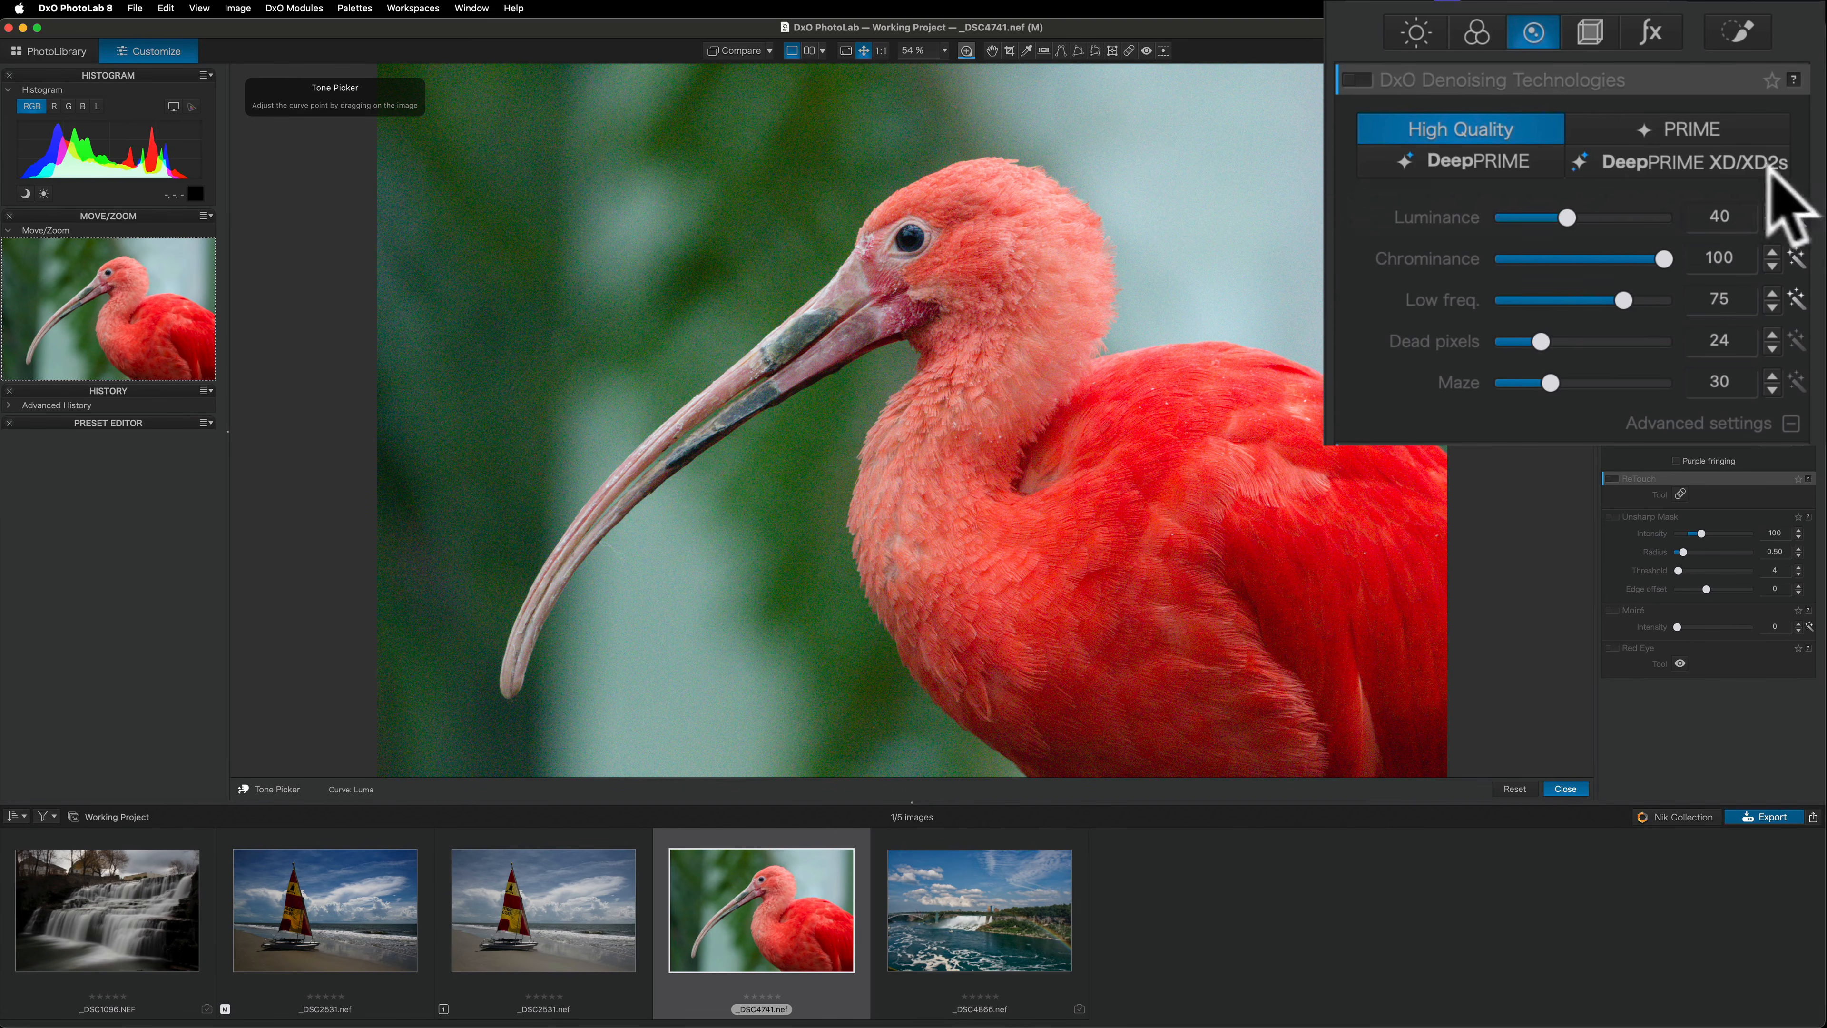
pyautogui.click(1702, 160)
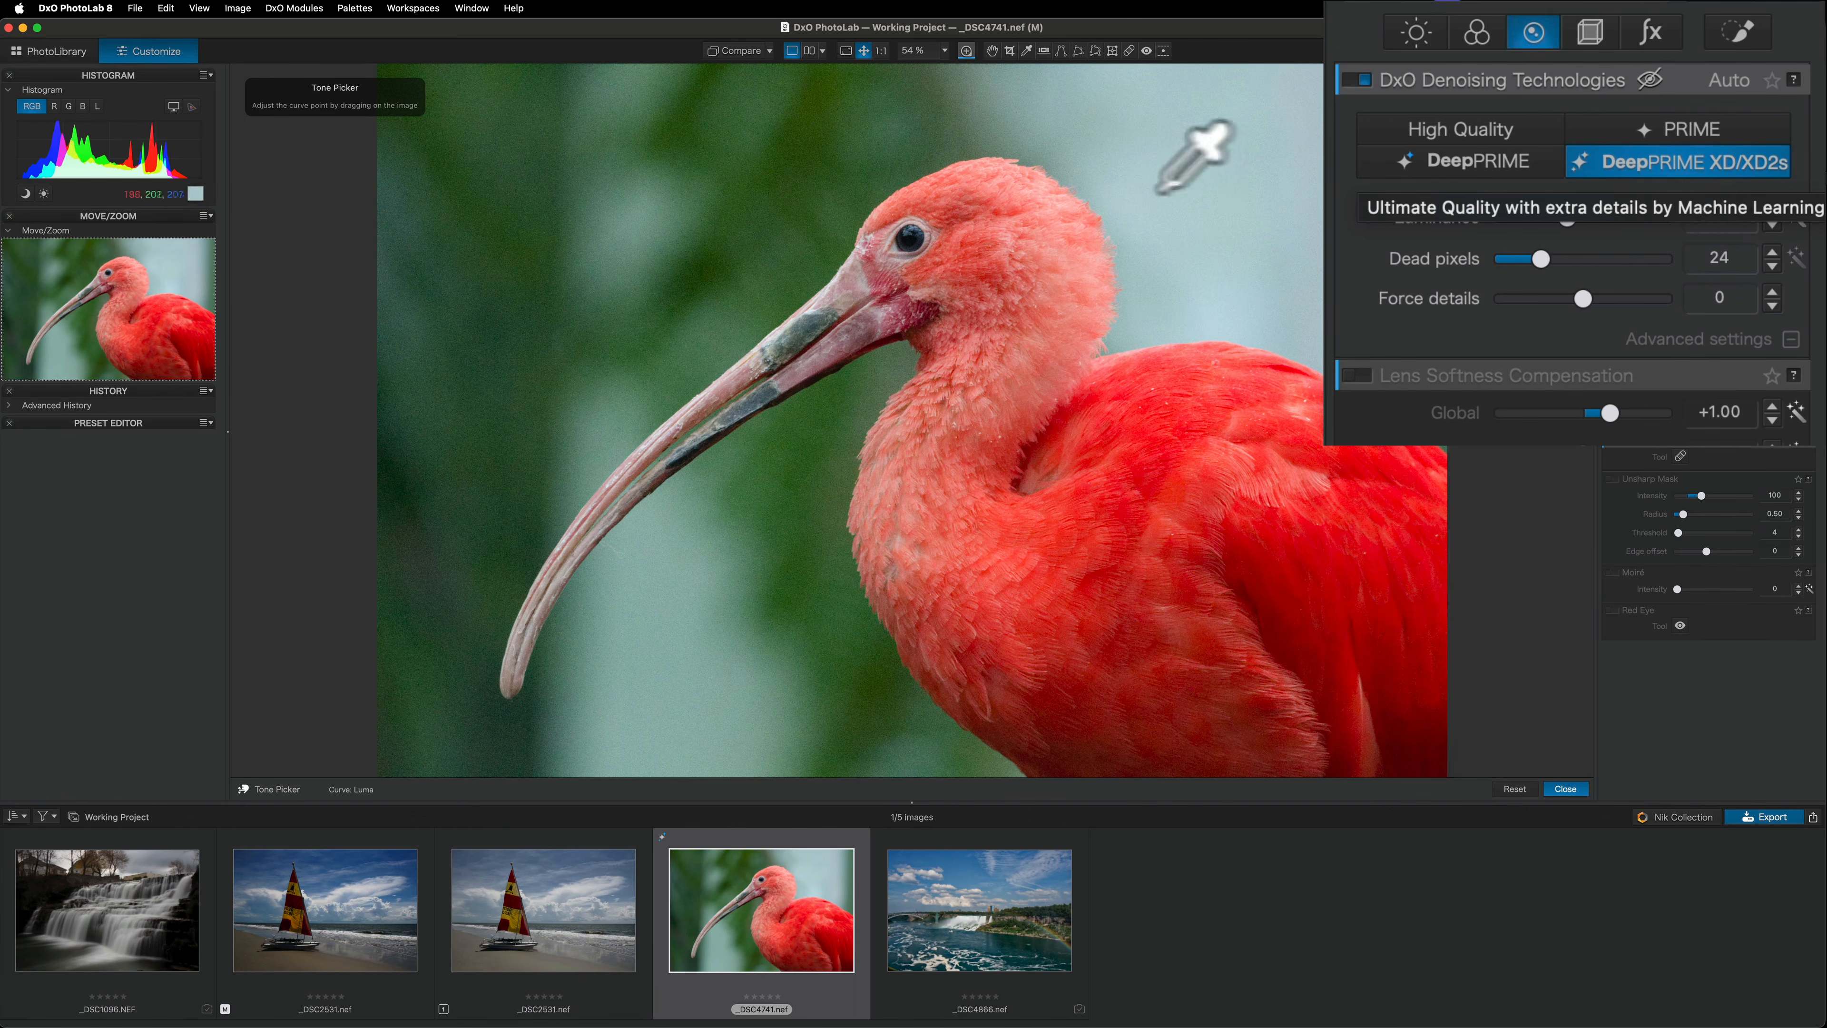
# Step: Leave the Tone Picker and examine the ibis's head at 100% zoom, then return to the full view
pyautogui.click(828, 196)
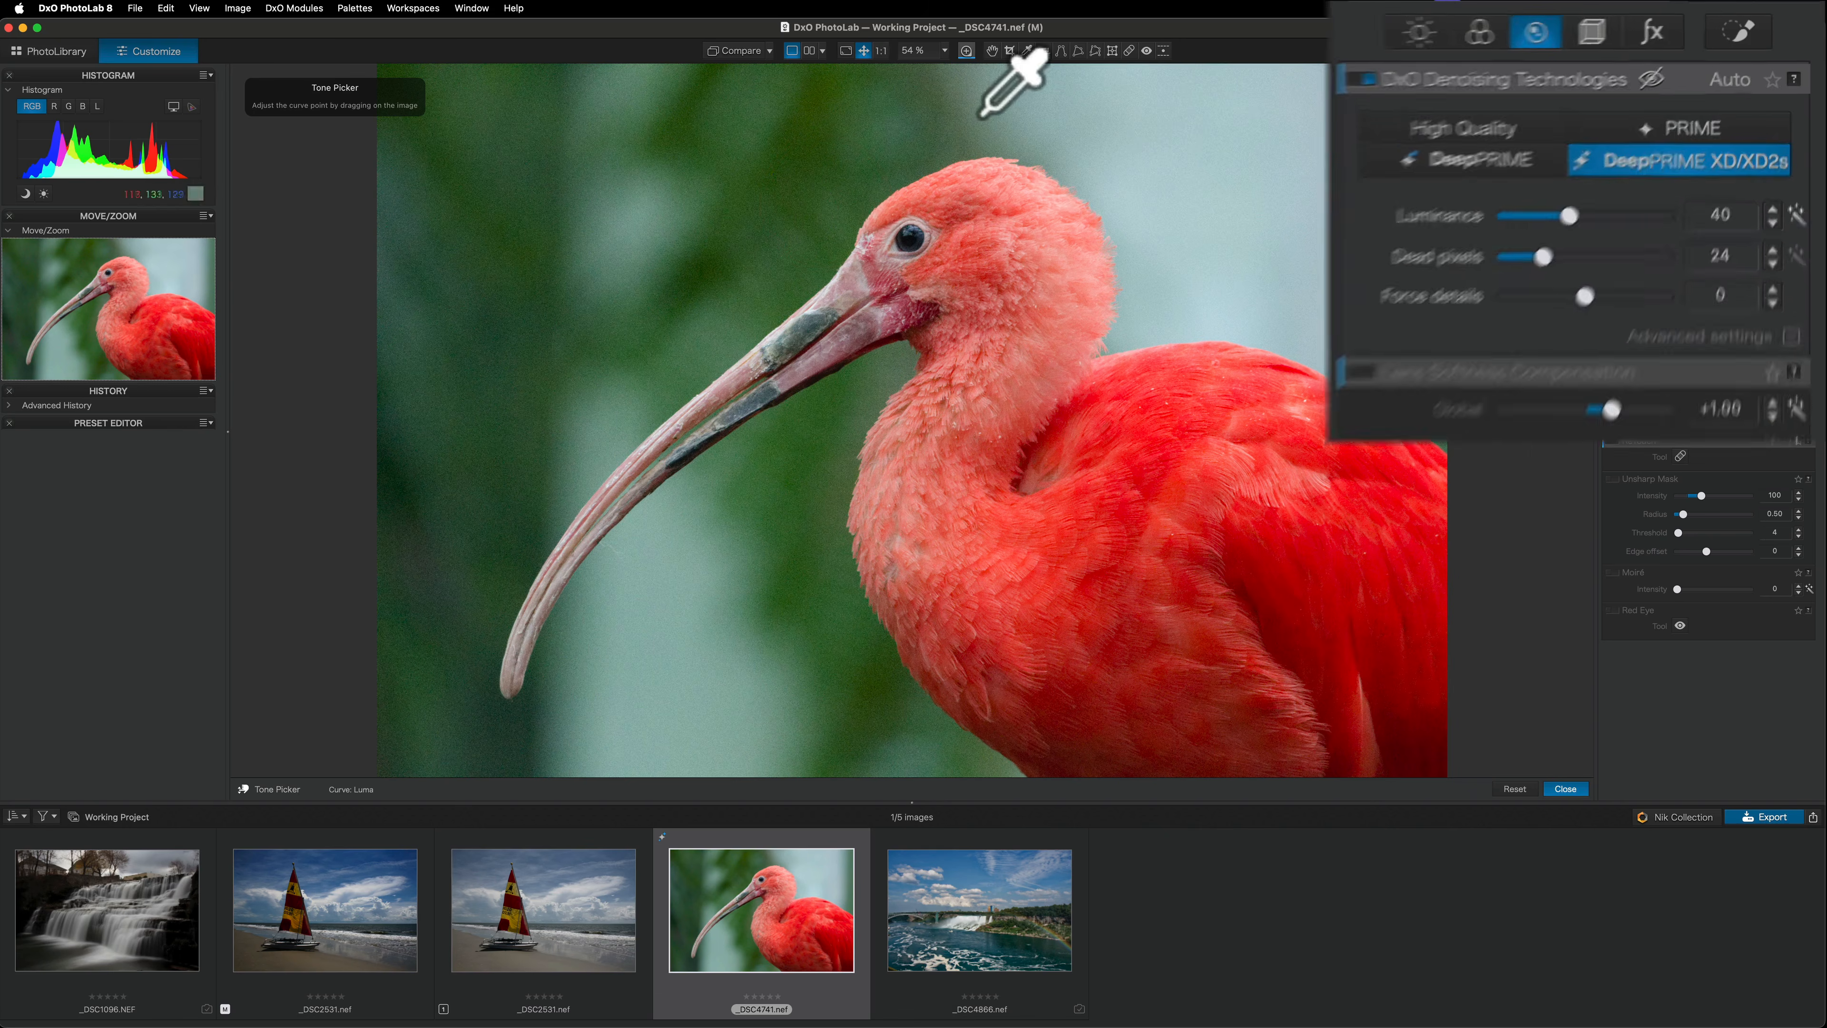
pyautogui.moveTo(968, 51)
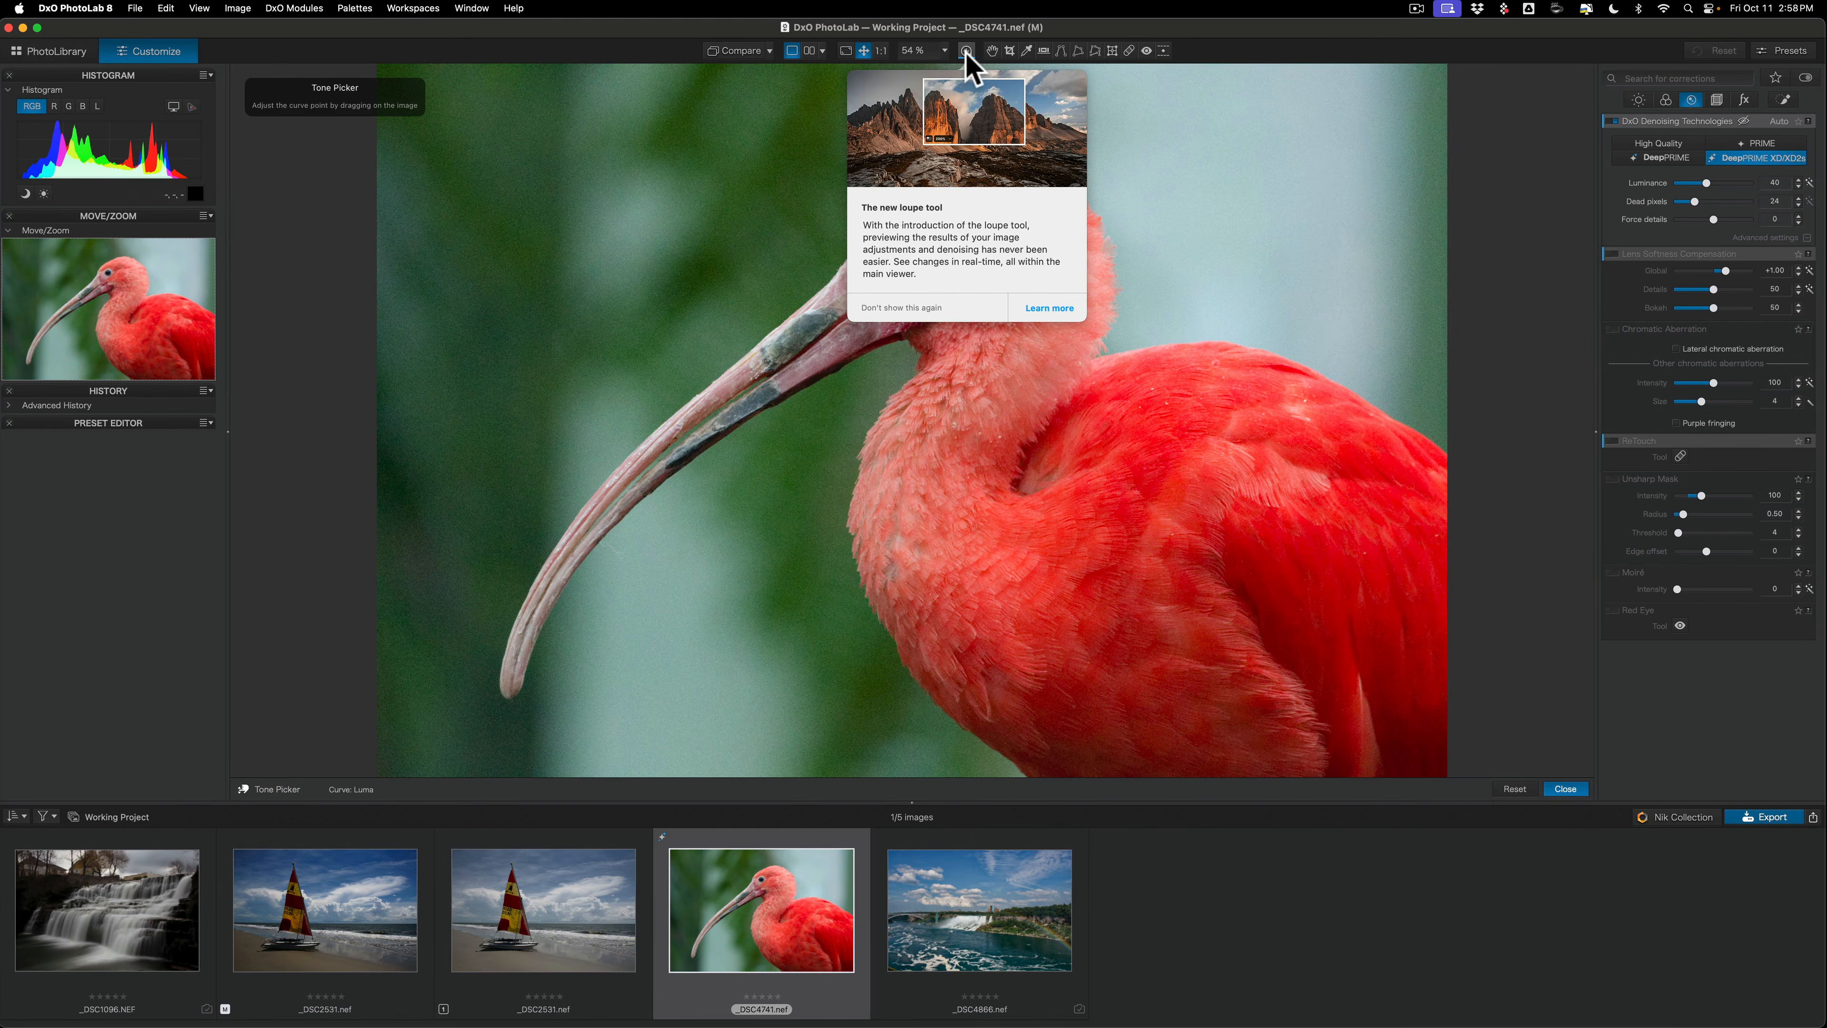
pyautogui.click(991, 50)
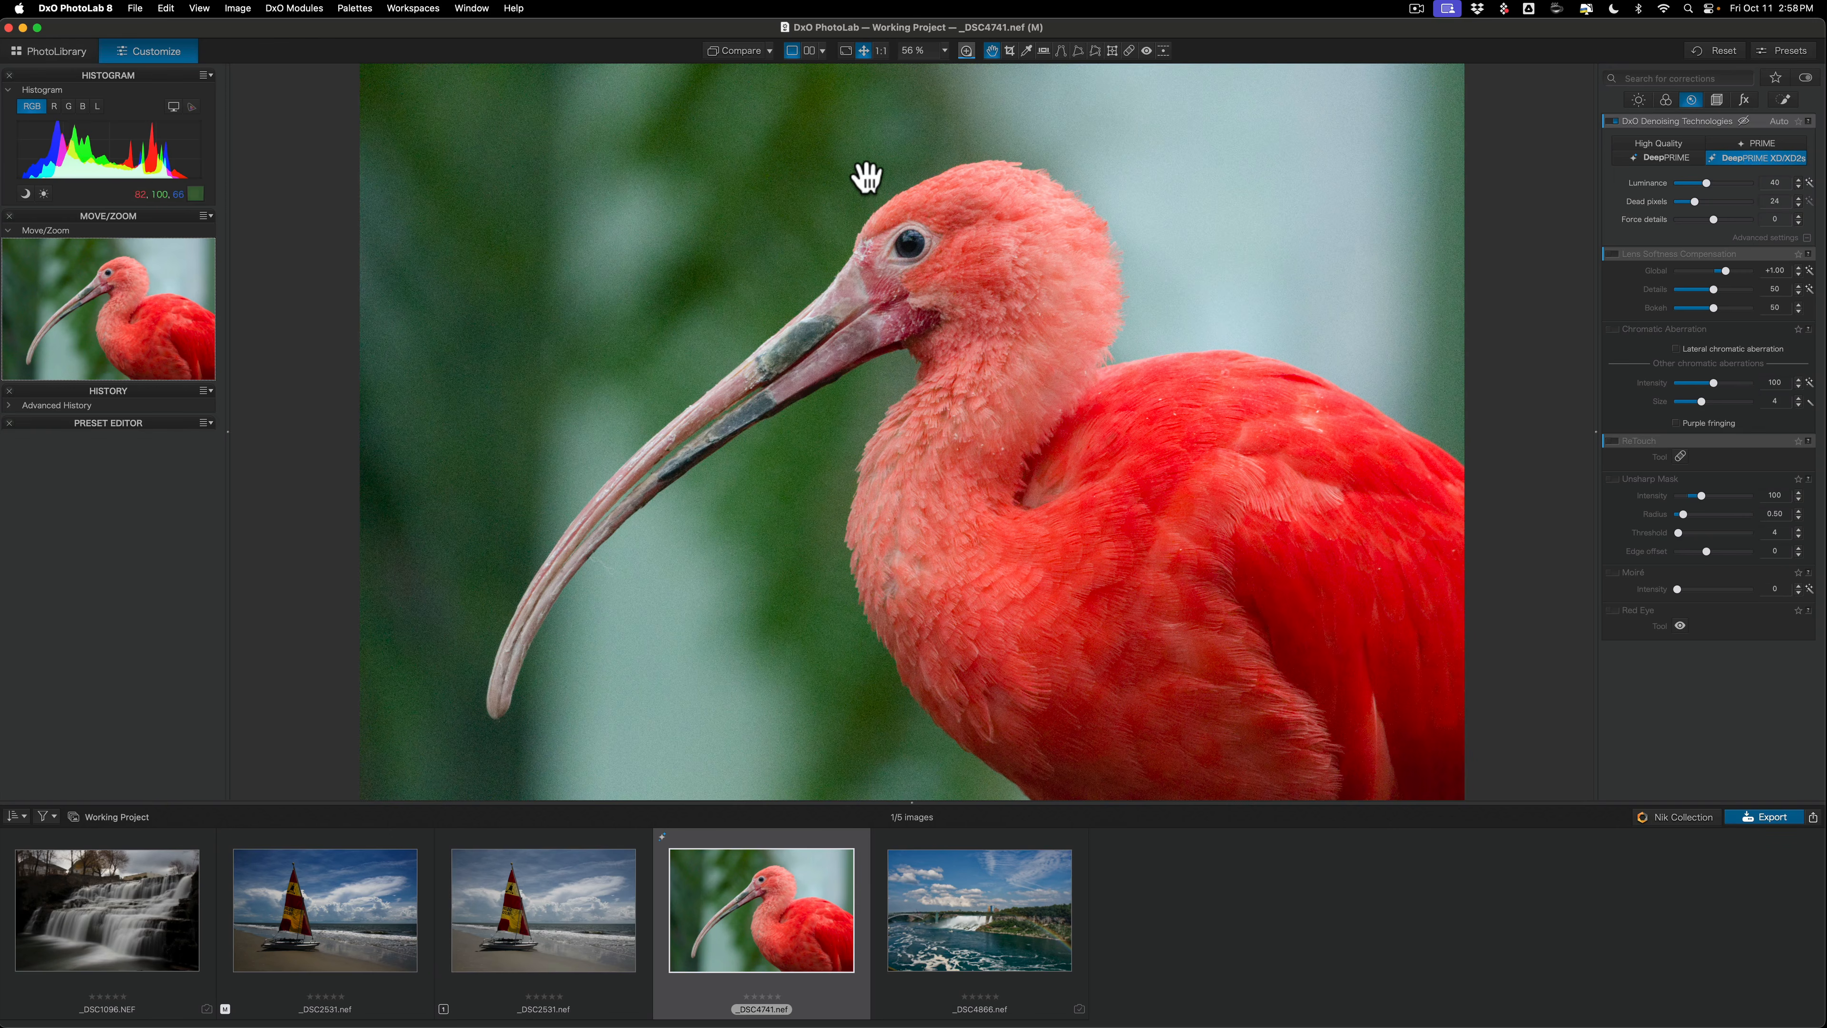
pyautogui.click(867, 178)
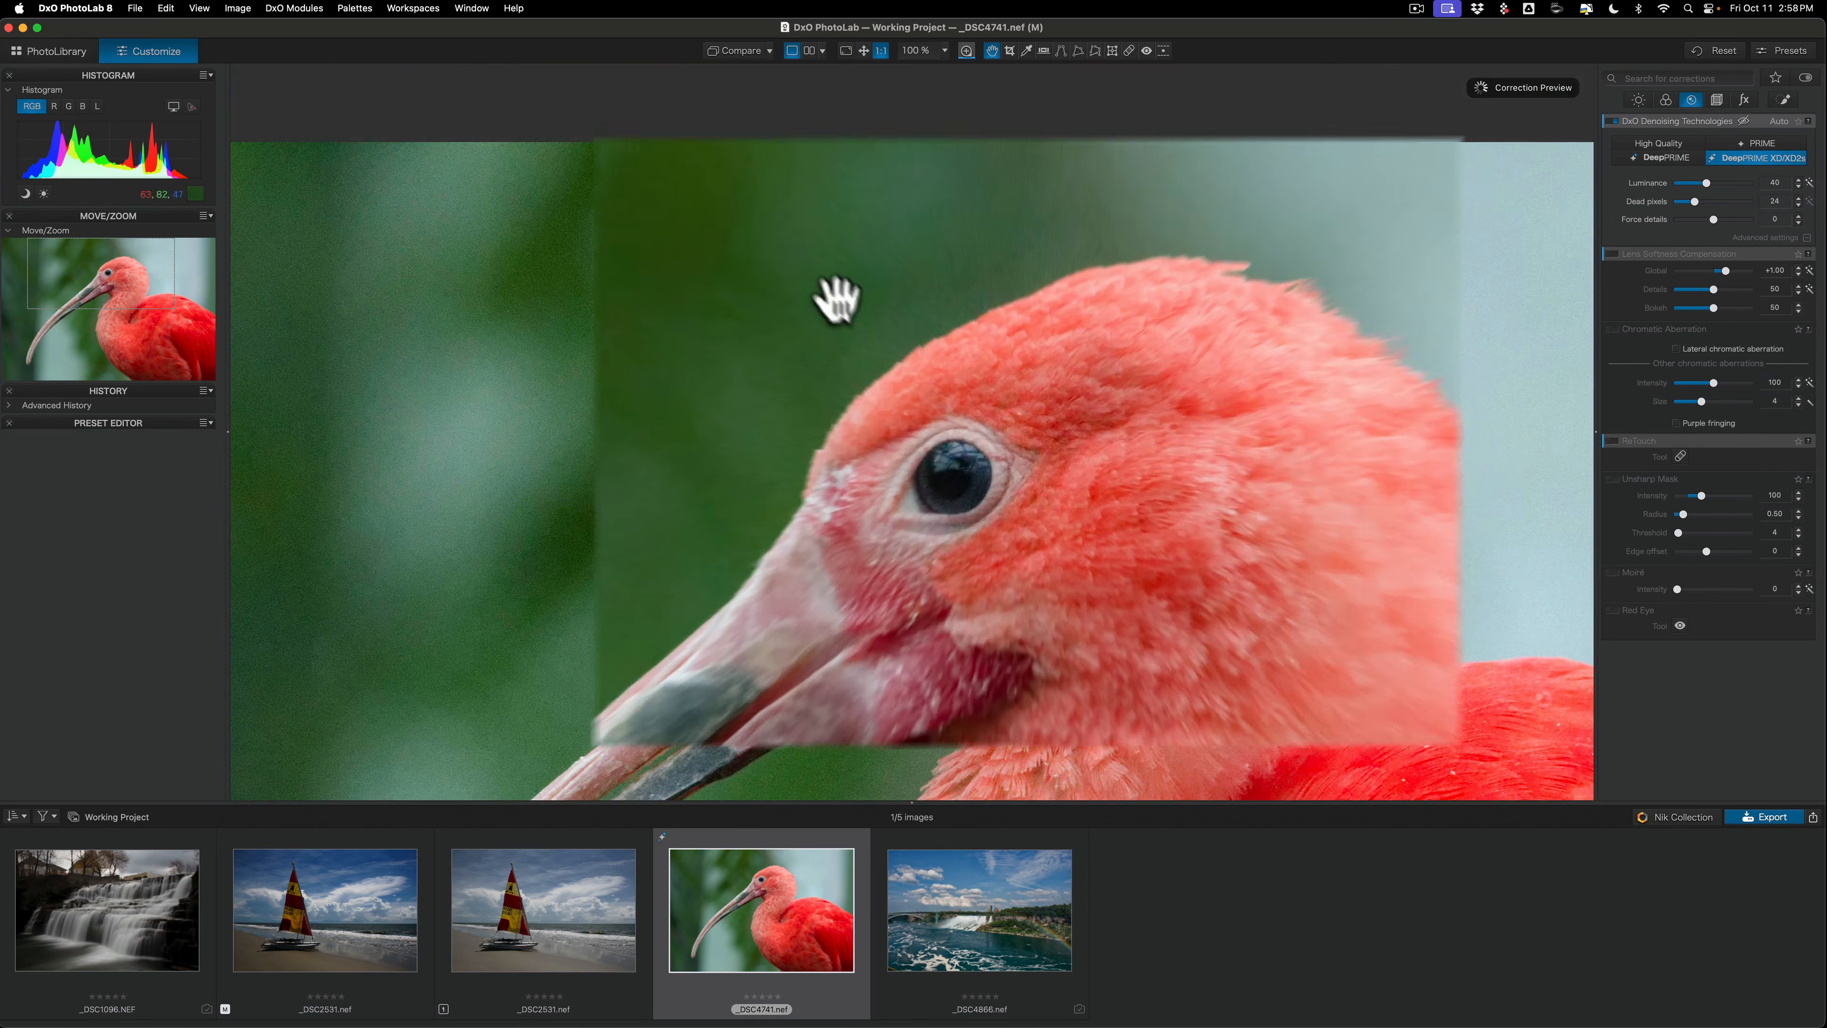
pyautogui.click(752, 249)
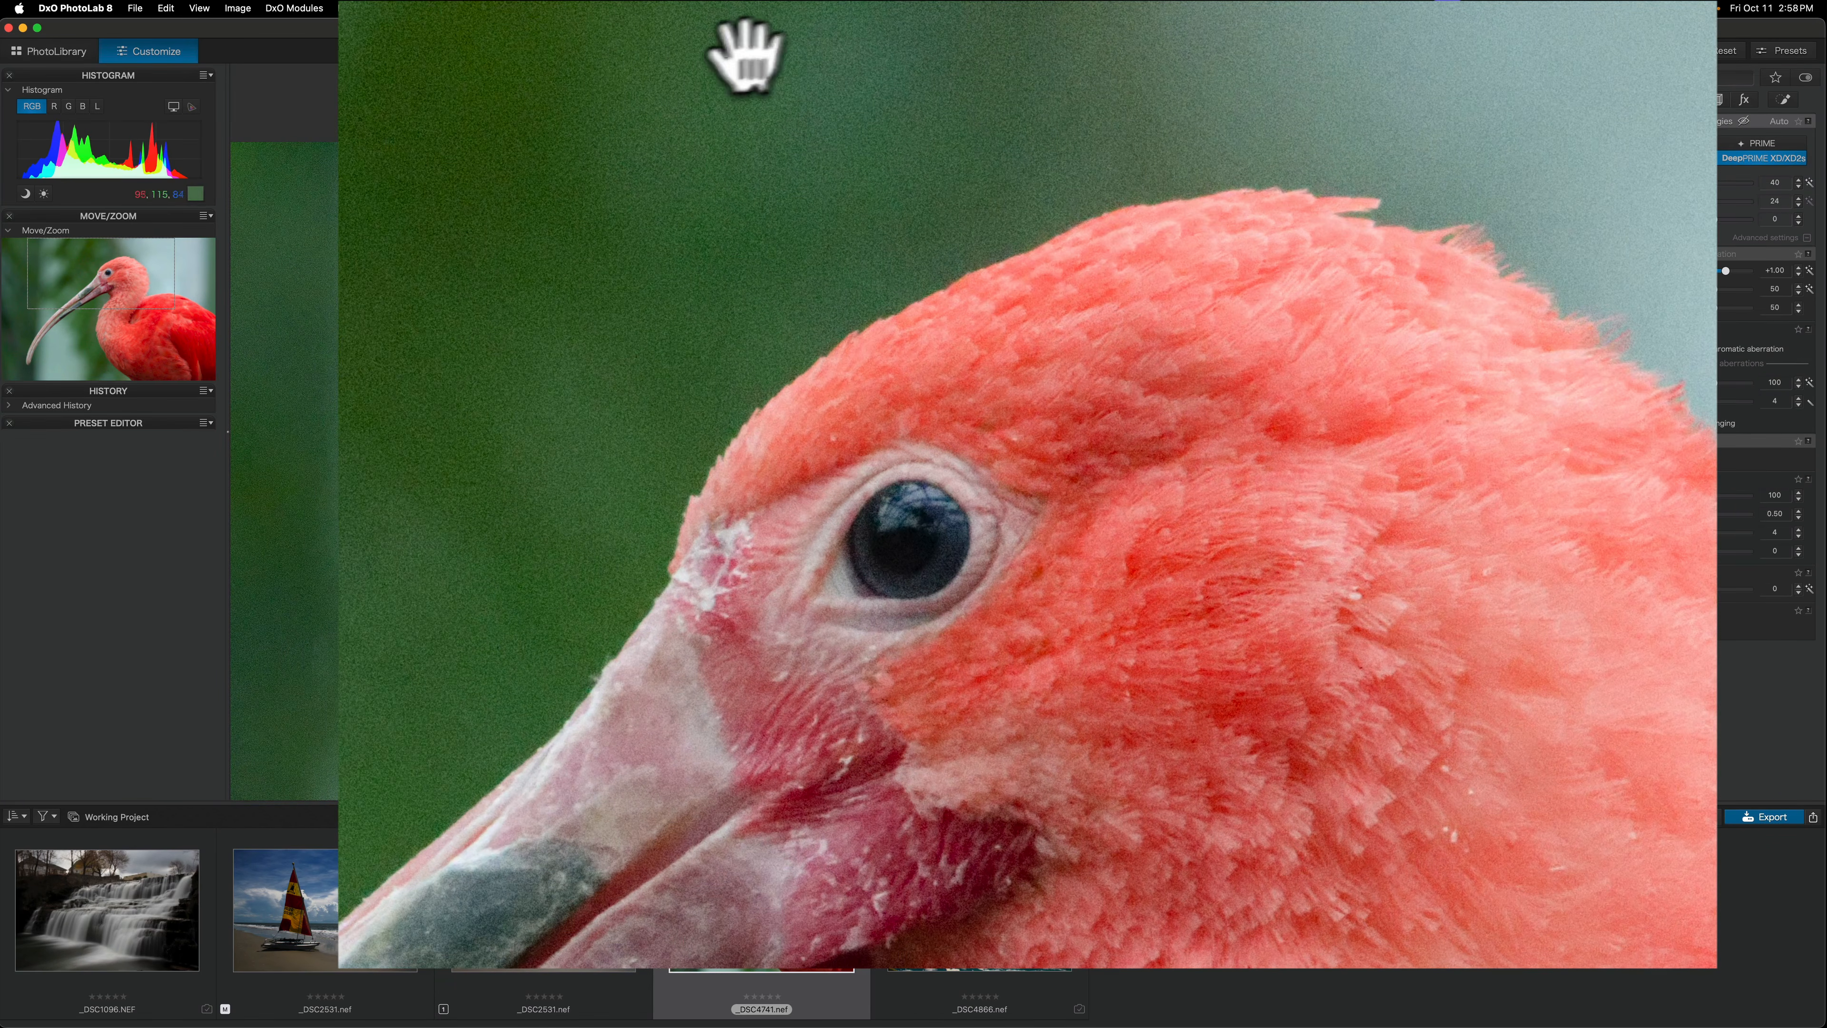
pyautogui.doubleClick(786, 49)
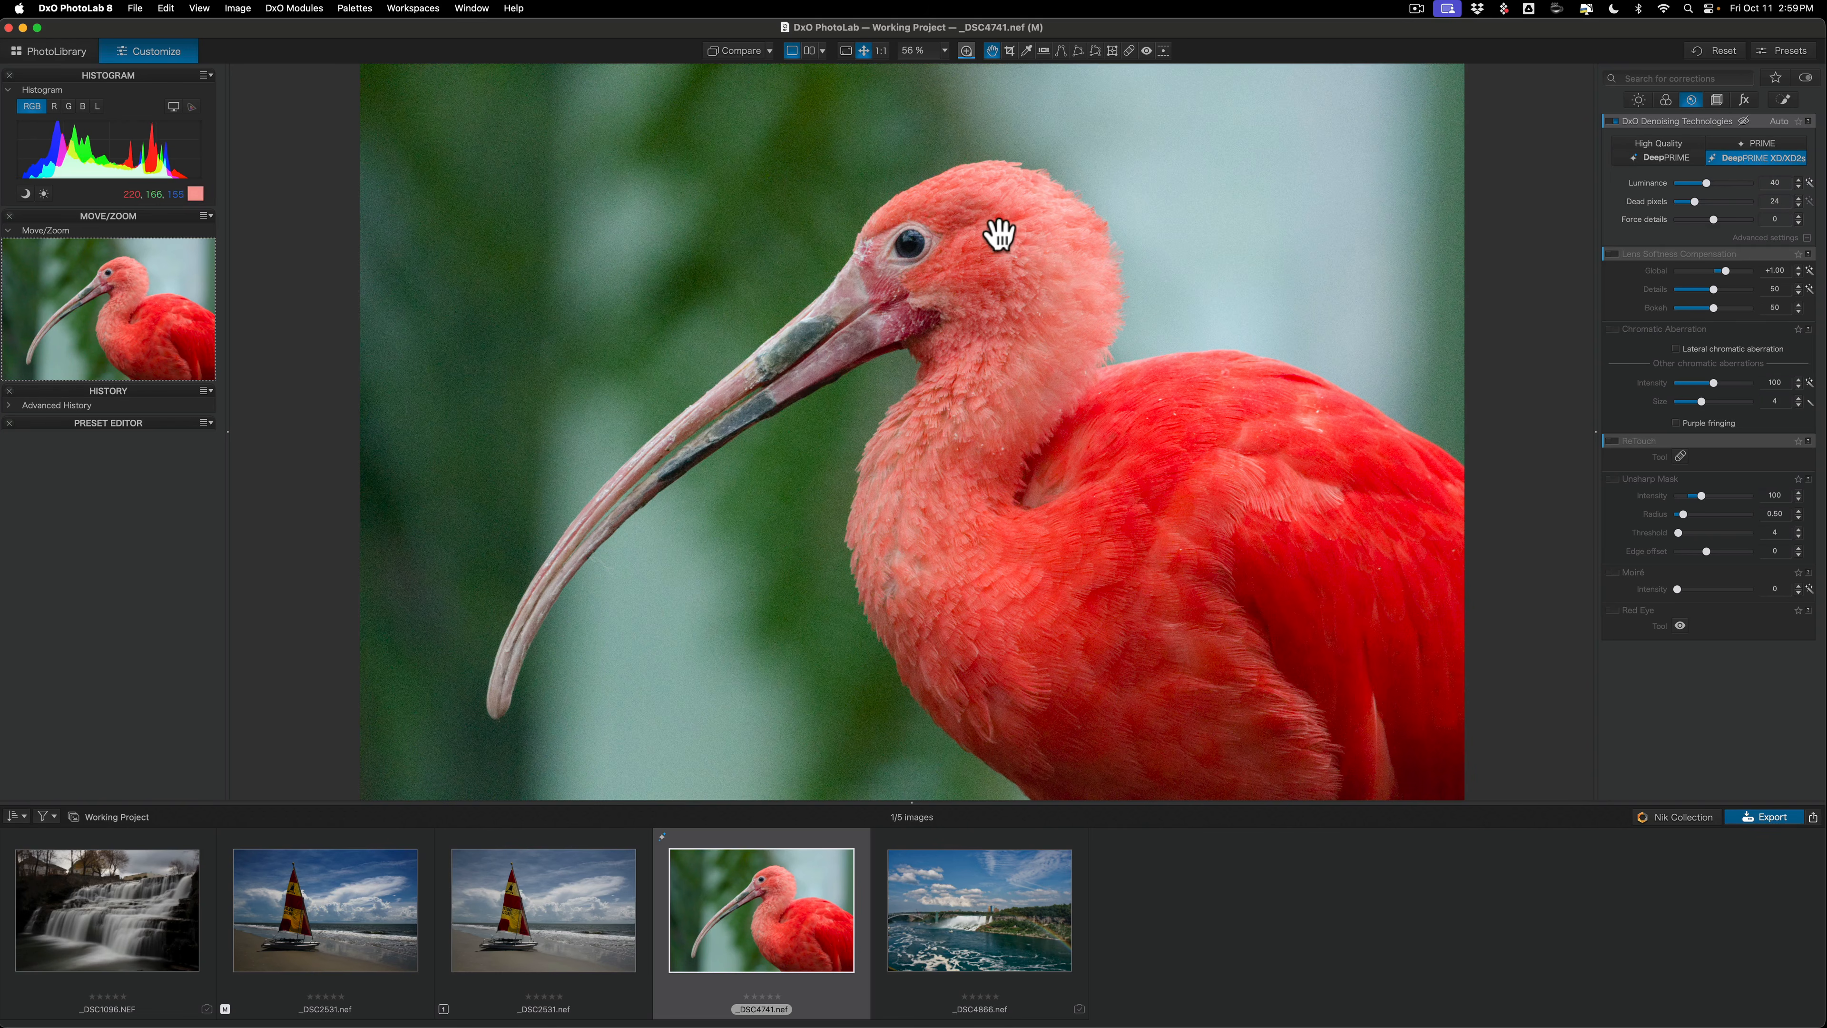
# Step: Activate the loupe at 200% over the green background beside the ibis's head and turn off DxO Denoising Technologies
pyautogui.moveTo(969, 54)
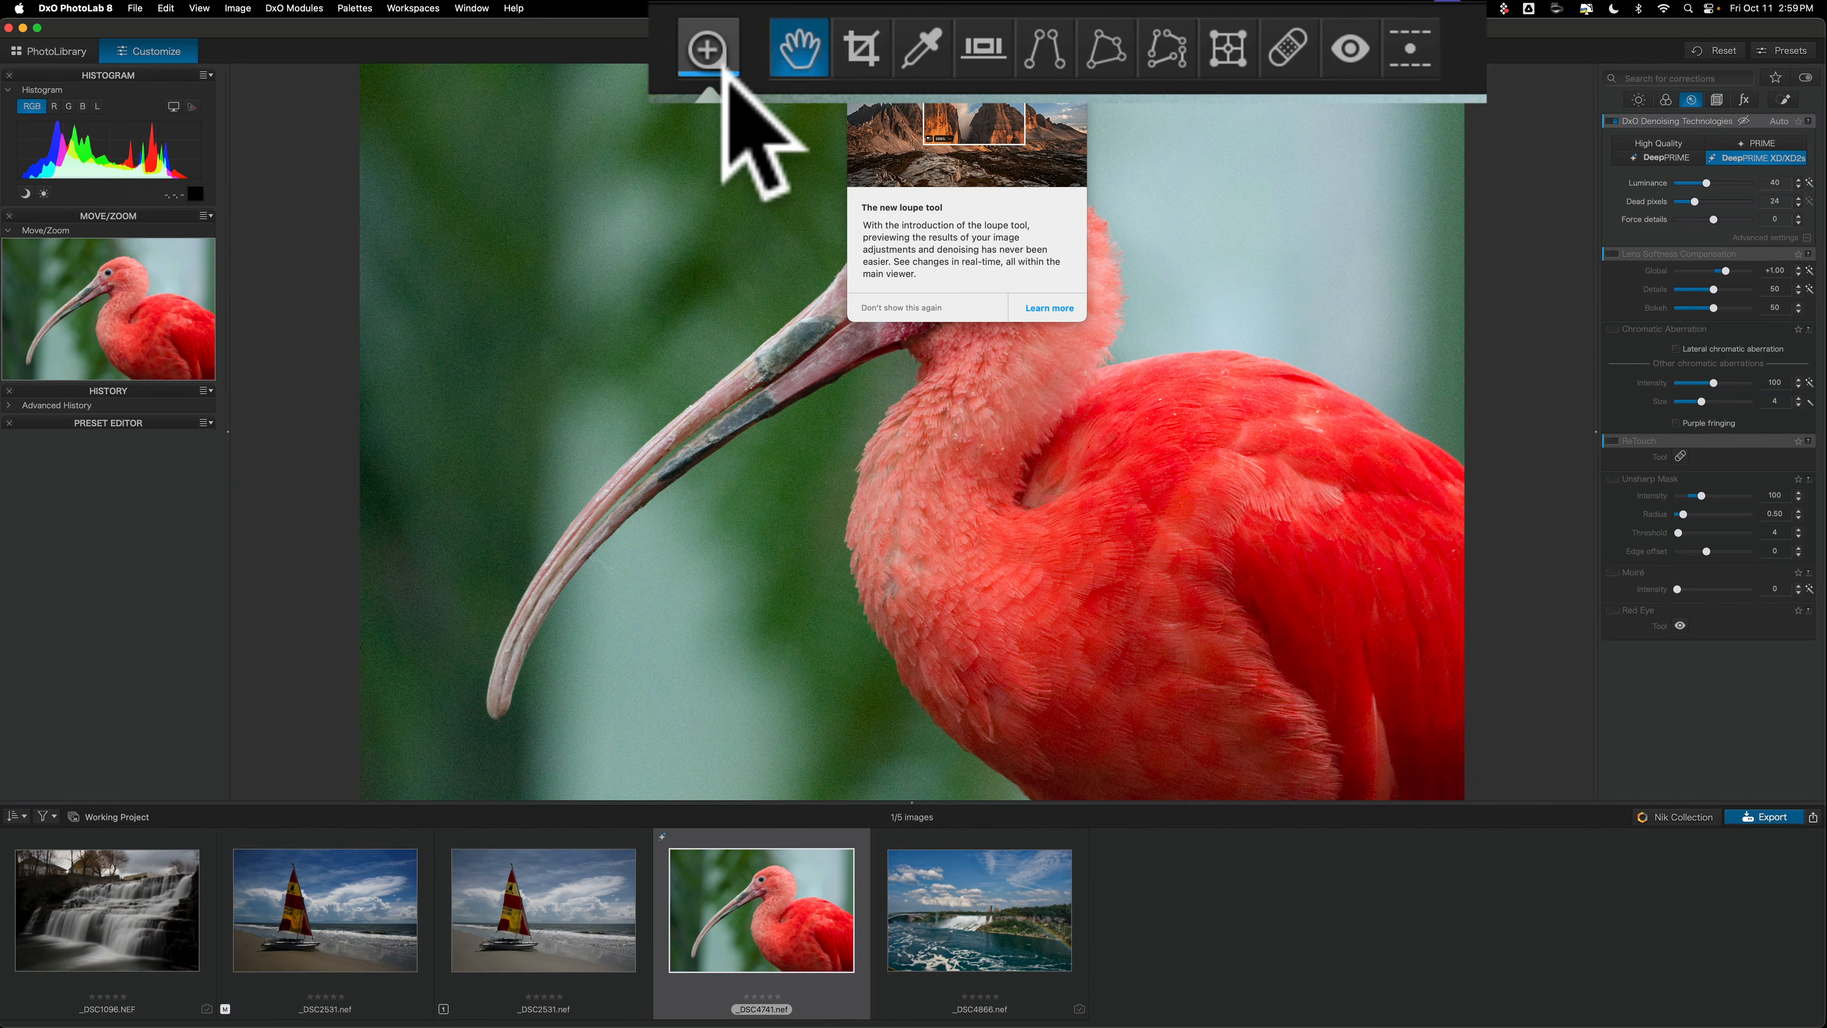
pyautogui.click(891, 52)
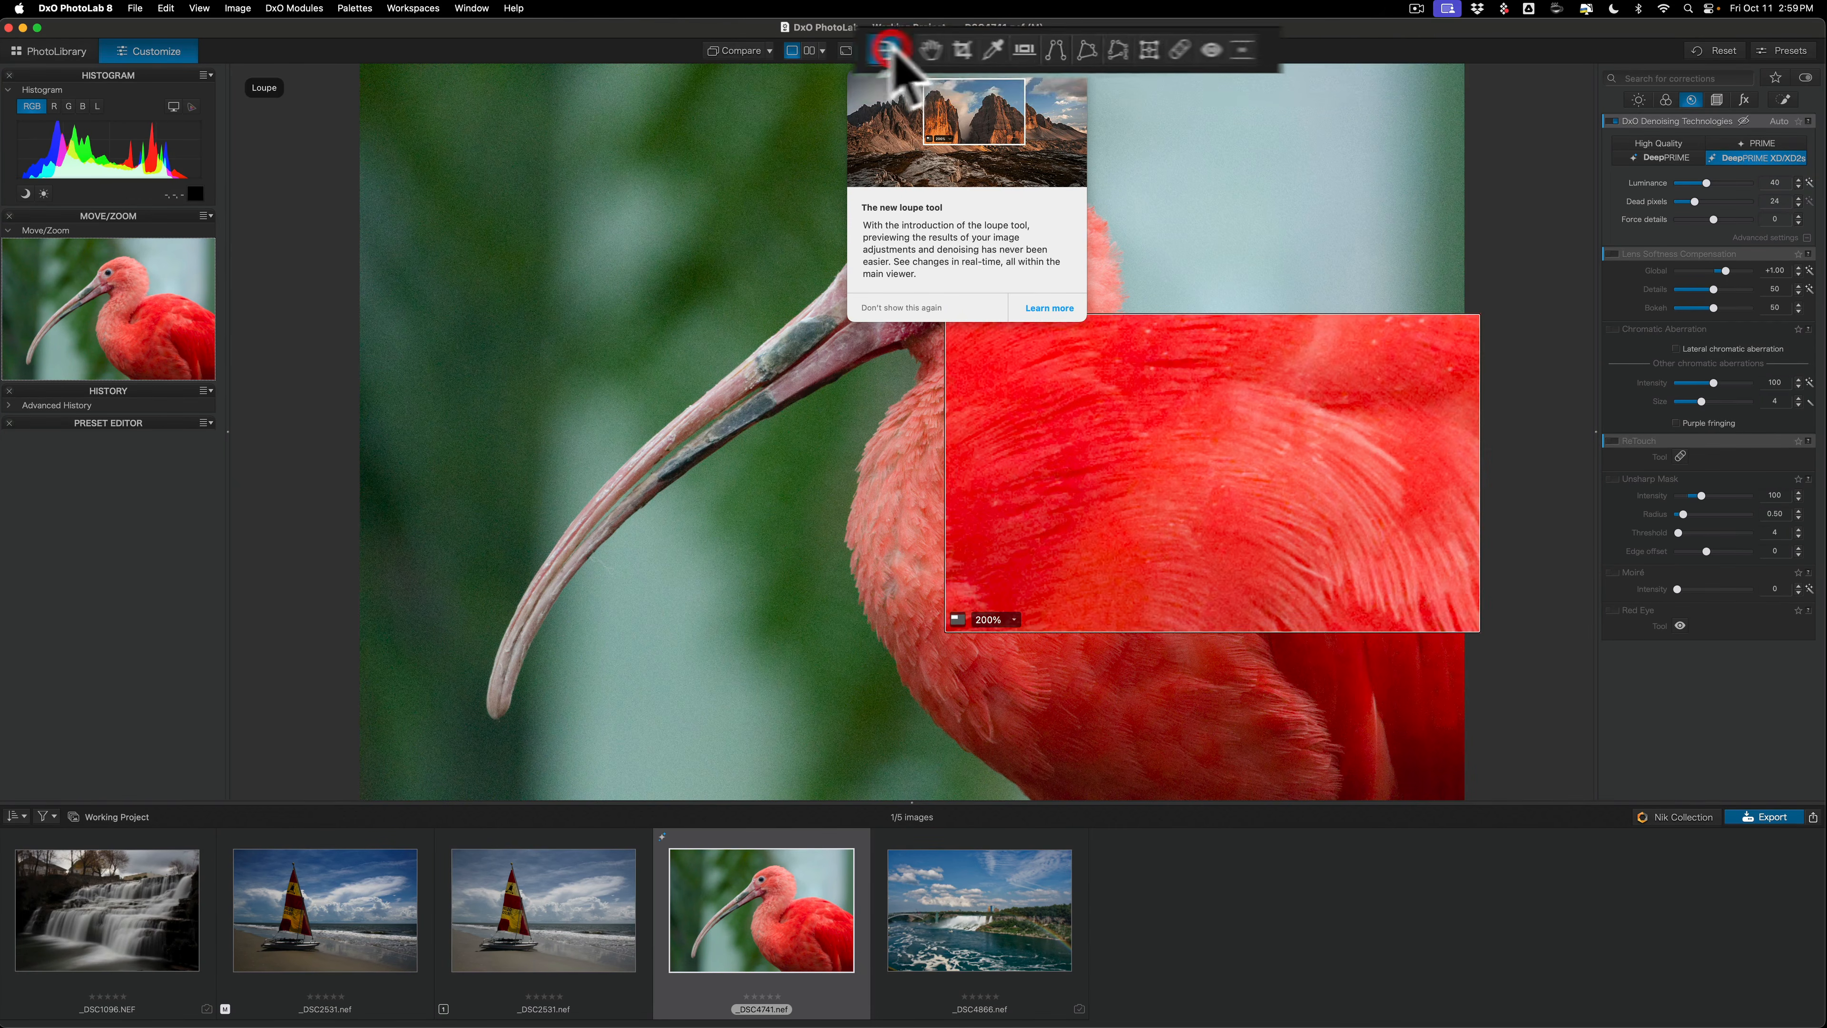
pyautogui.moveTo(1195, 338); pyautogui.dragTo(807, 112)
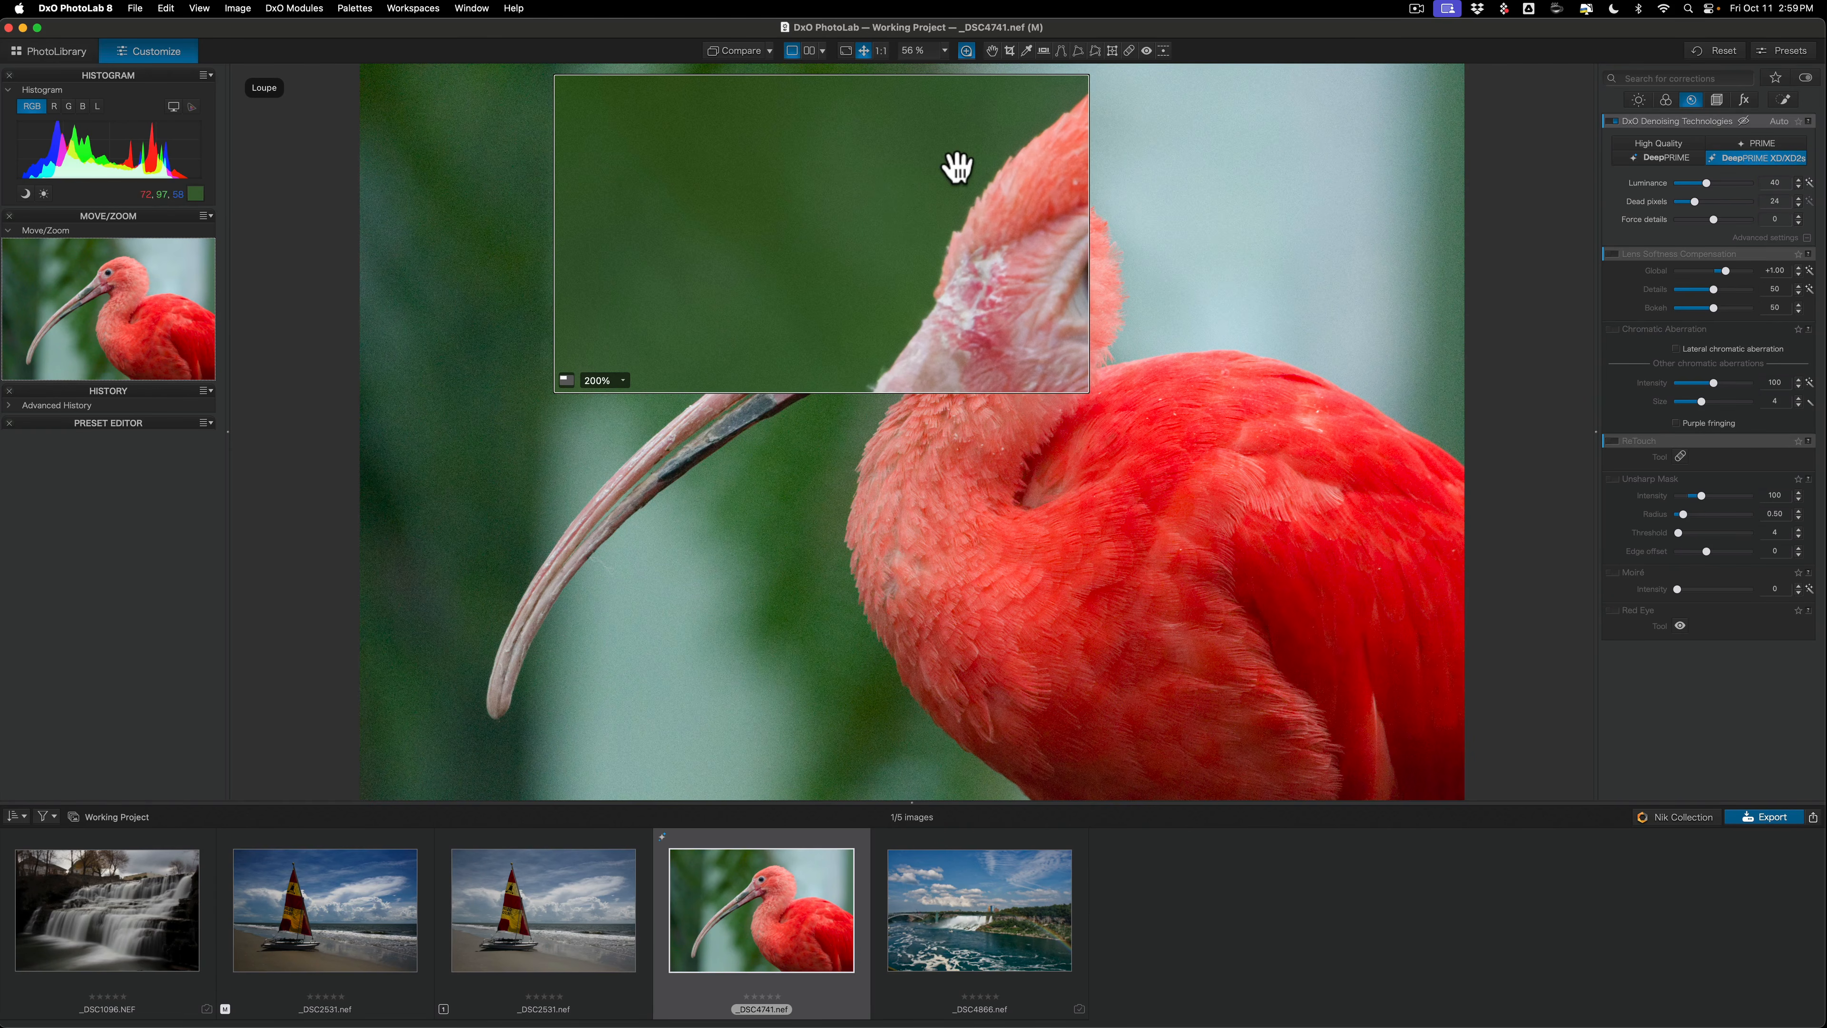
pyautogui.moveTo(1611, 125)
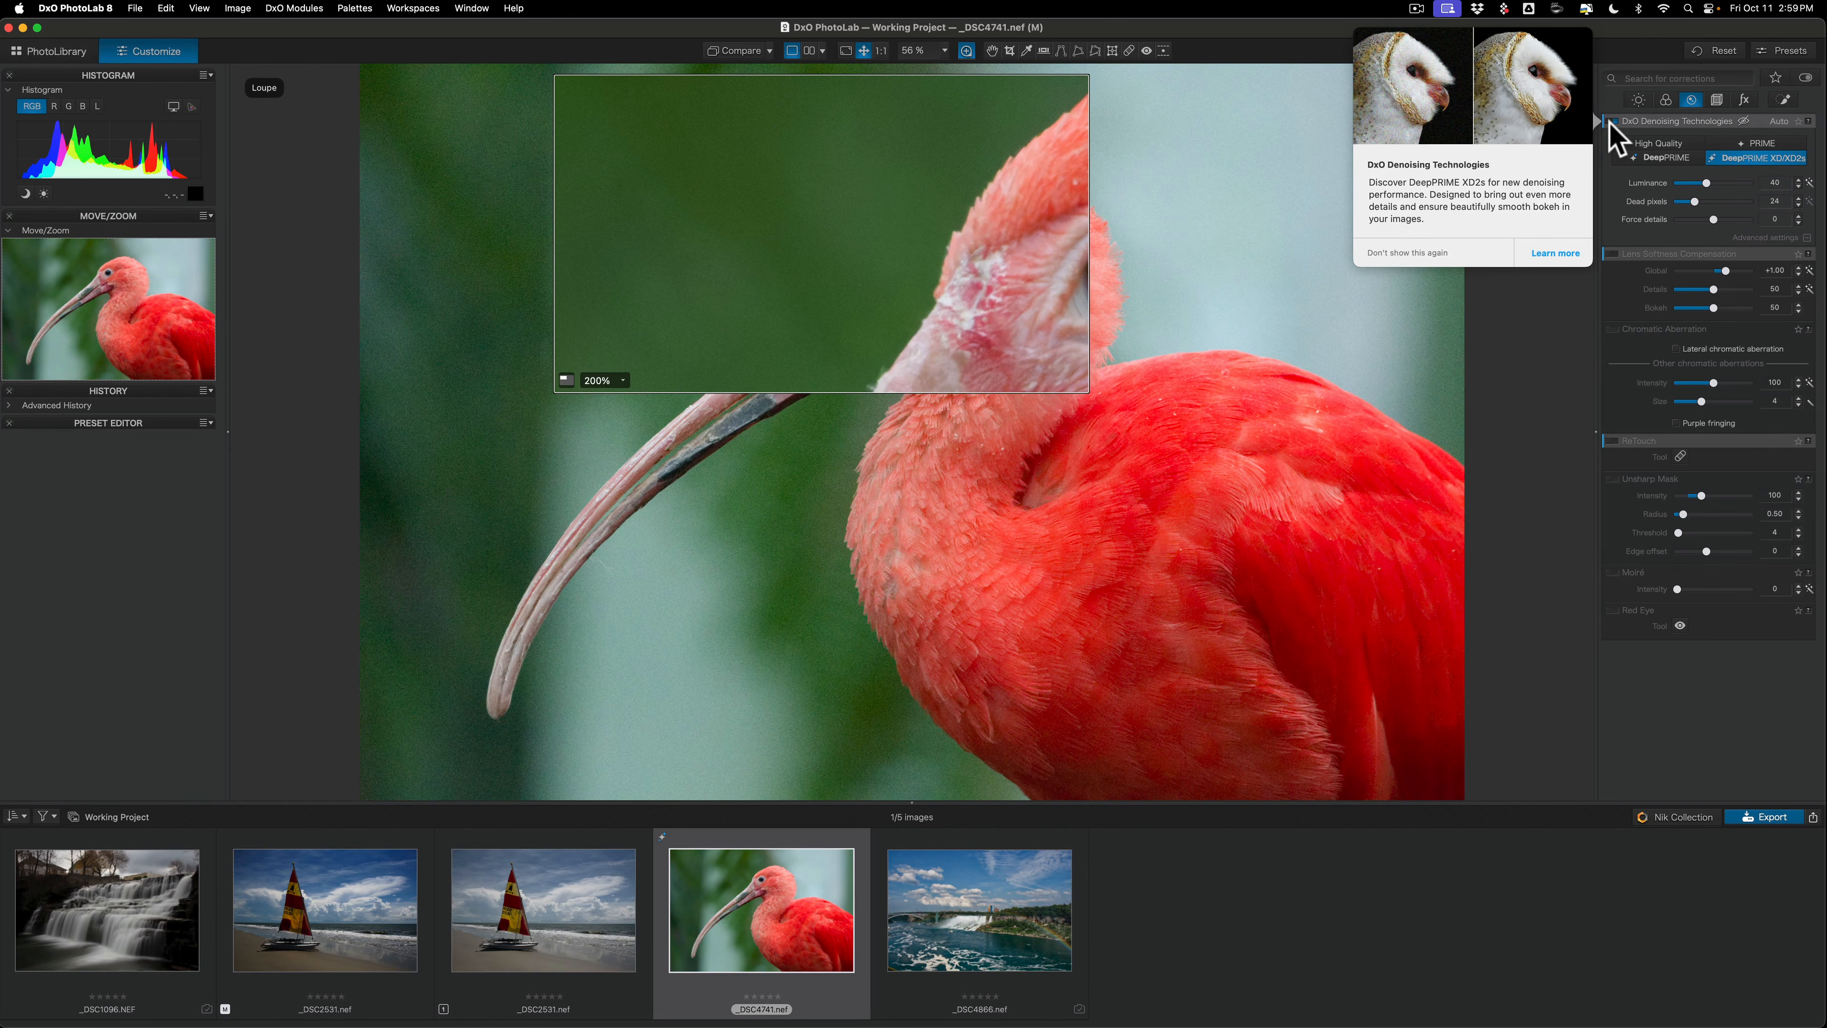
pyautogui.click(1610, 122)
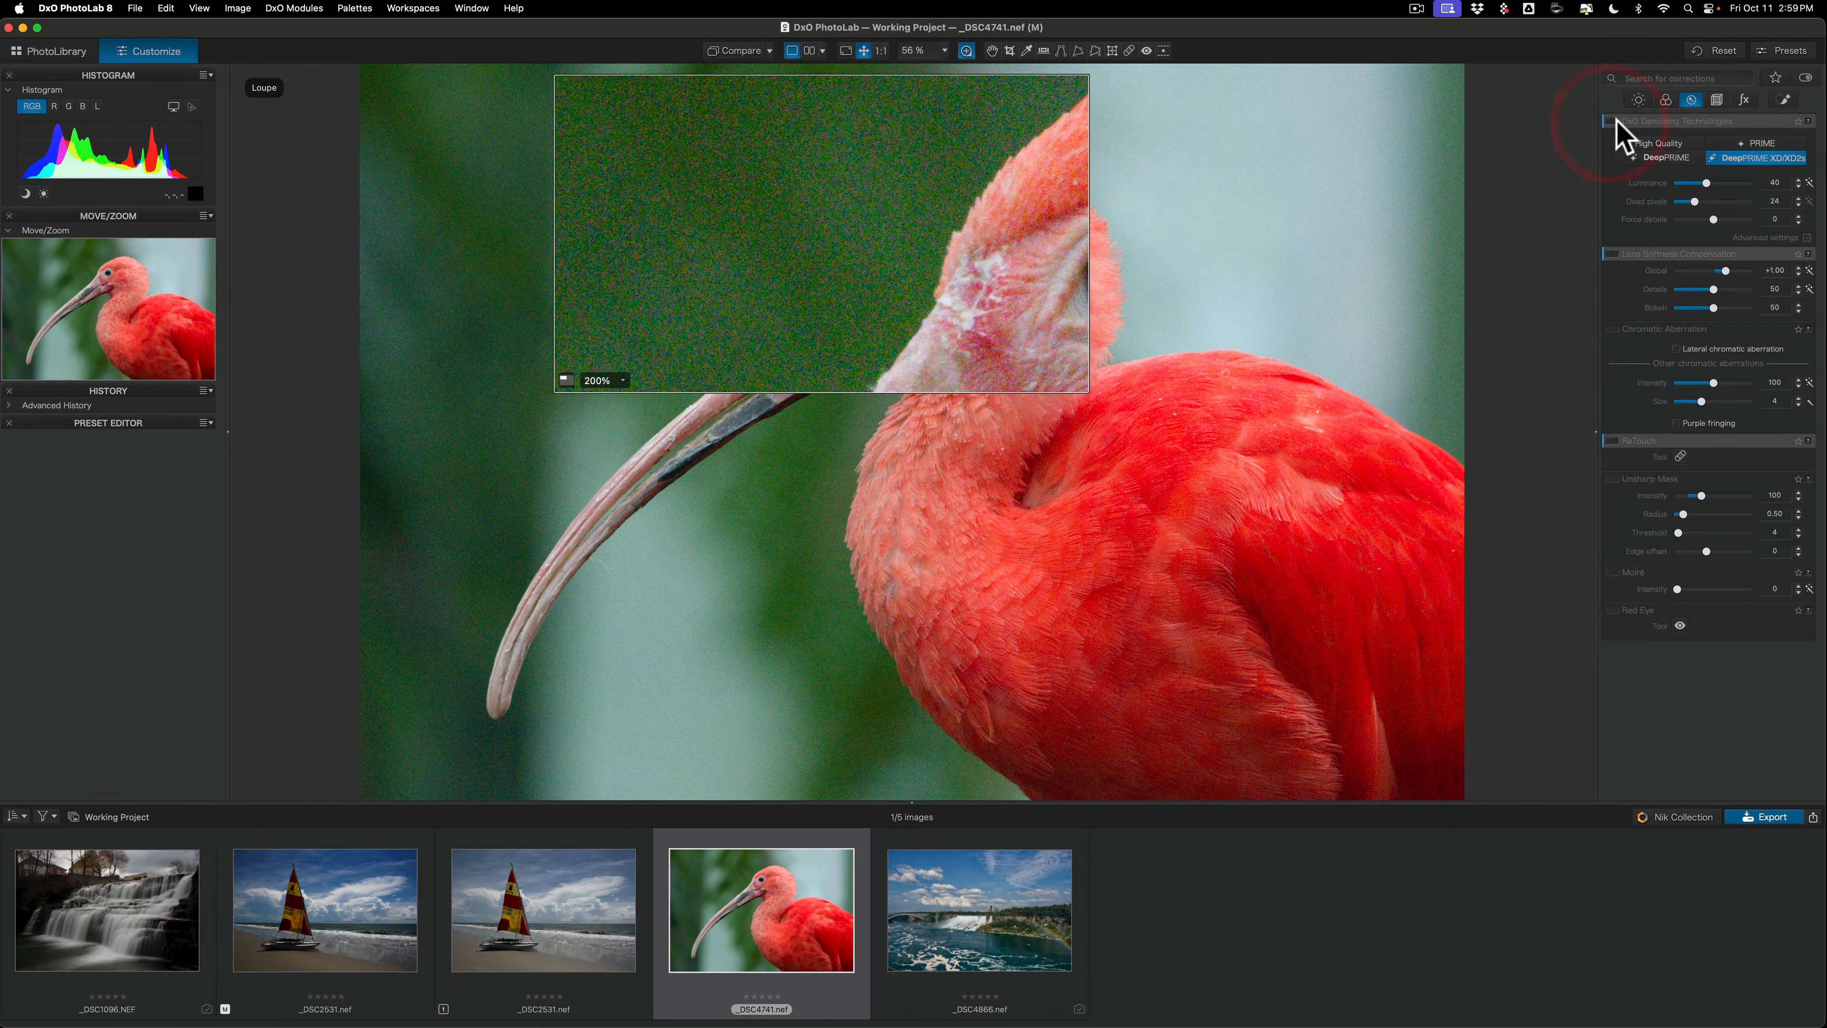
# Step: Turn DxO Denoising Technologies back on and inspect the background and the back of the ibis's head with the loupe
pyautogui.click(1615, 121)
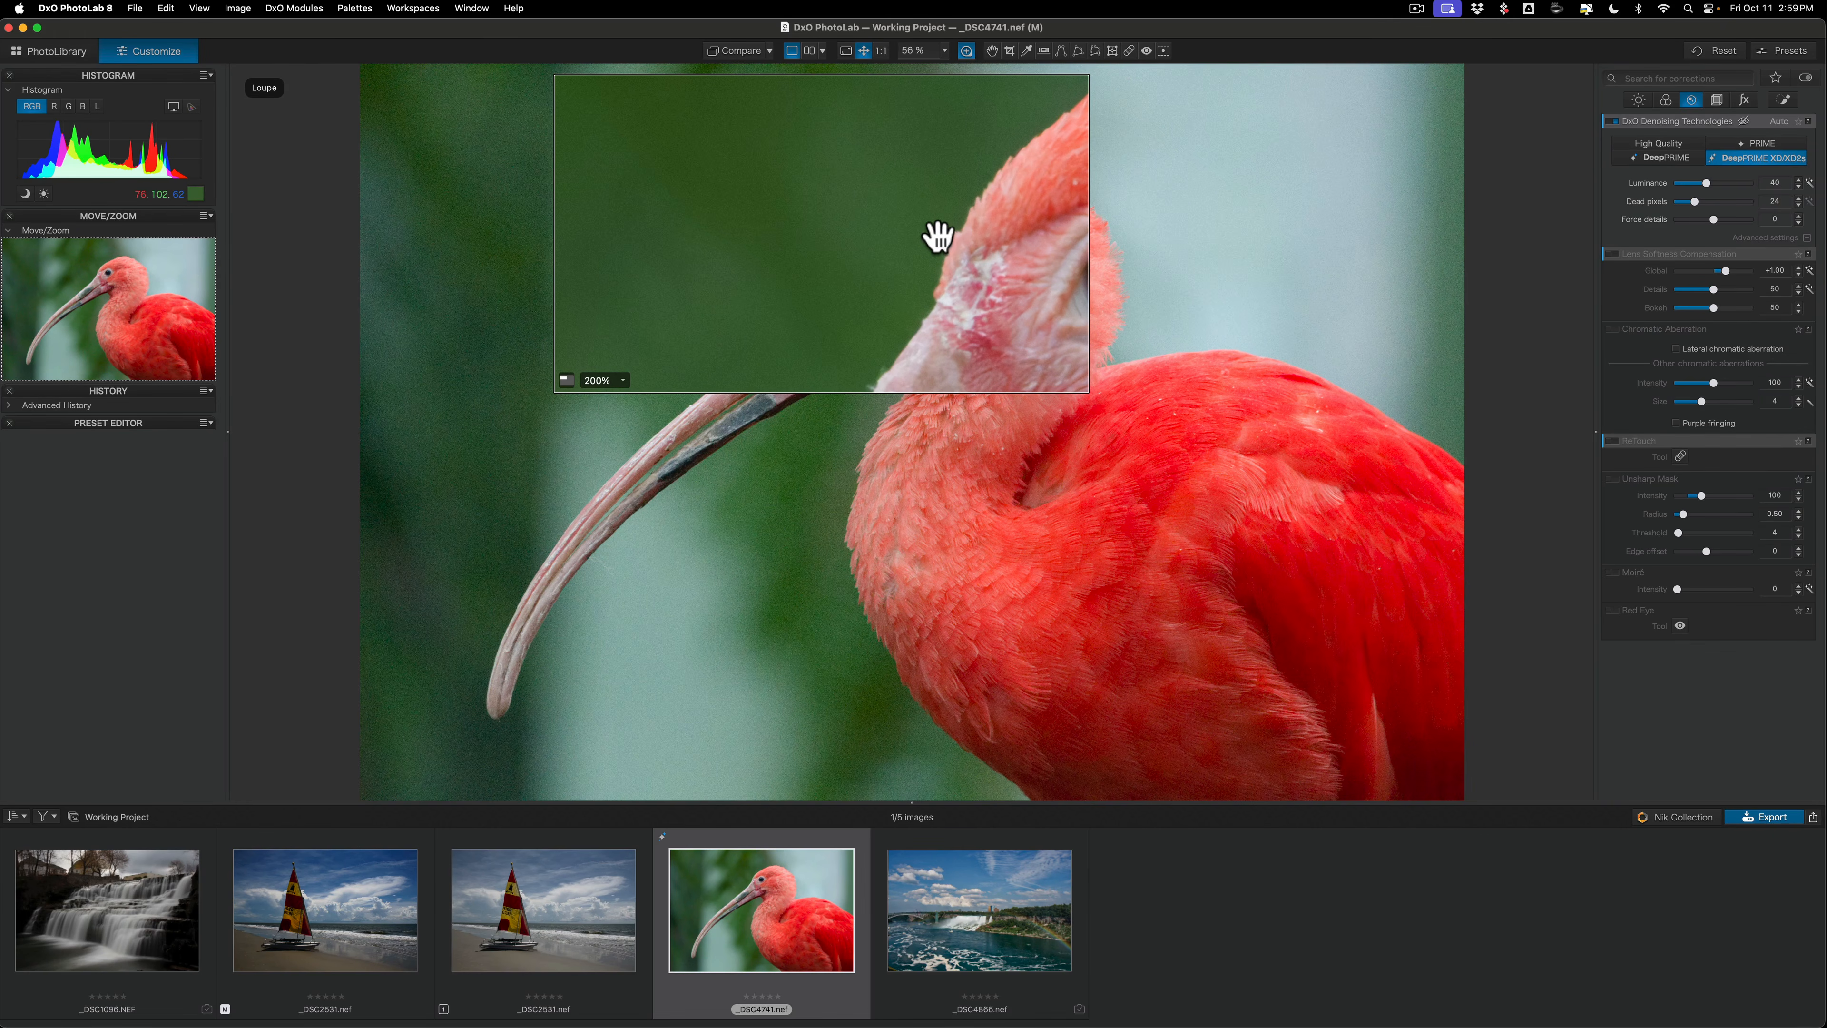
pyautogui.moveTo(950, 244); pyautogui.dragTo(1285, 247)
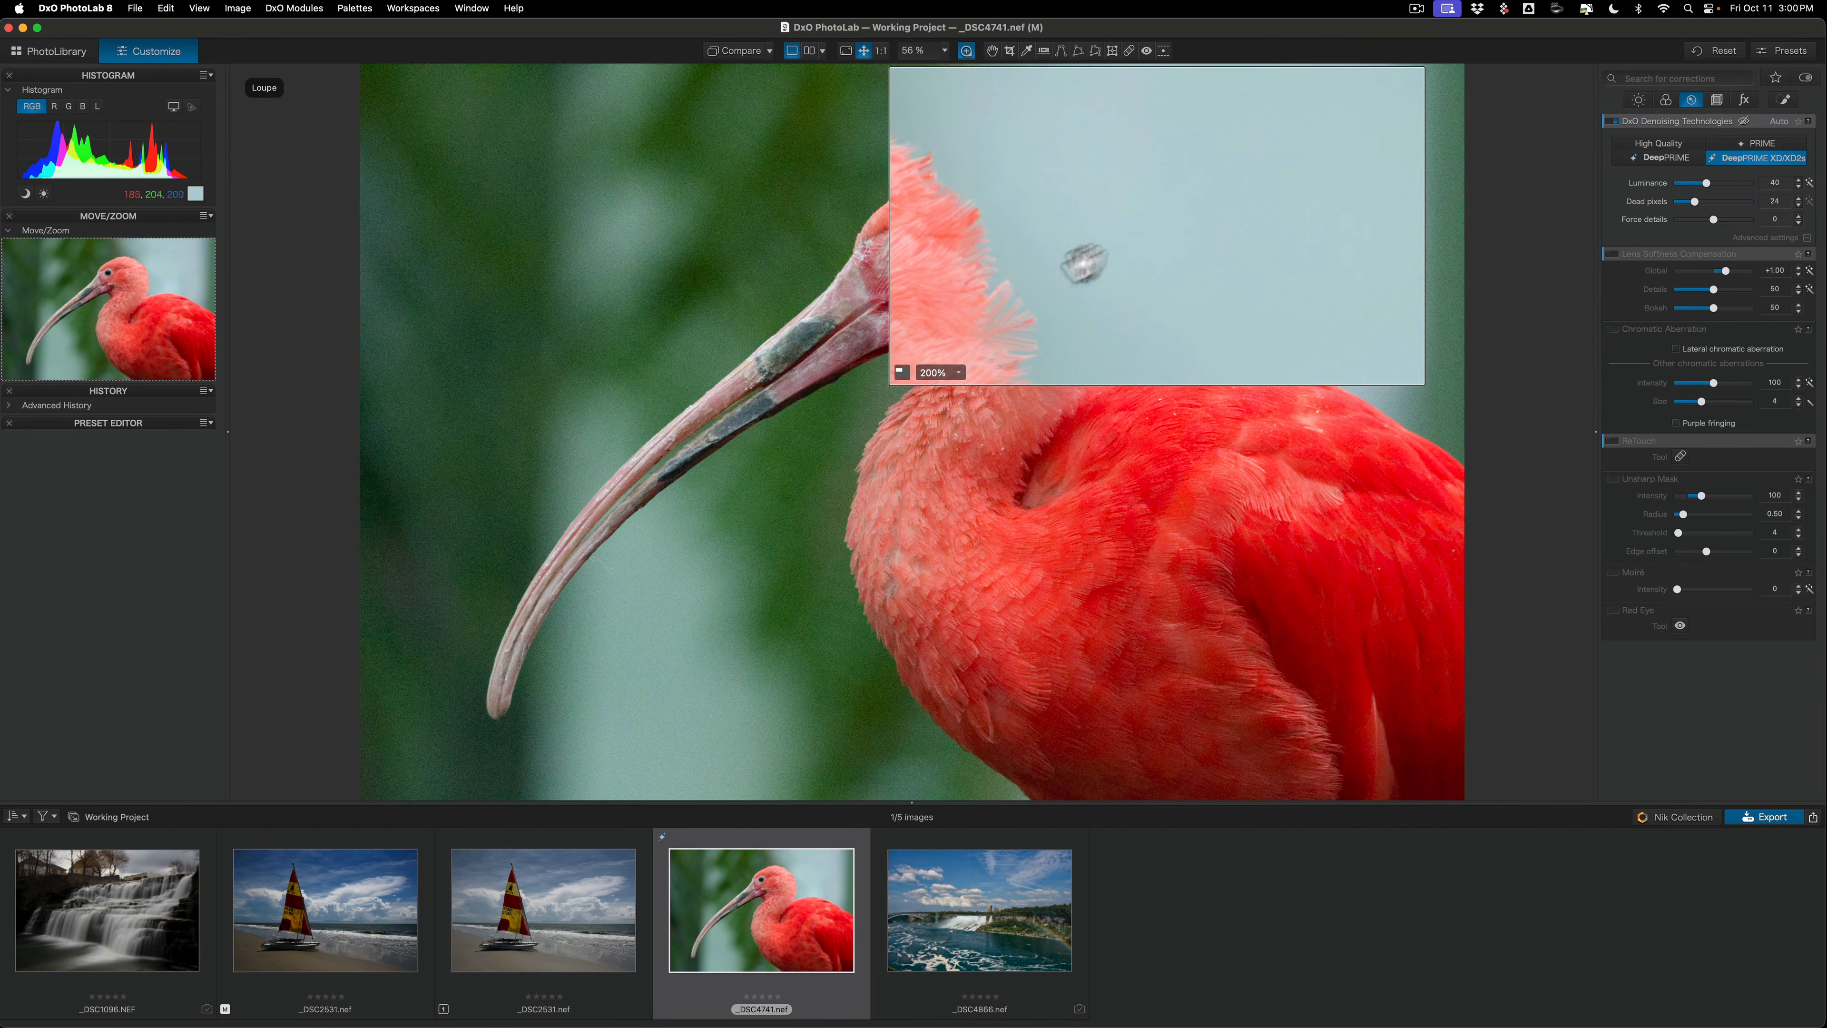
pyautogui.moveTo(1094, 257); pyautogui.dragTo(1056, 264)
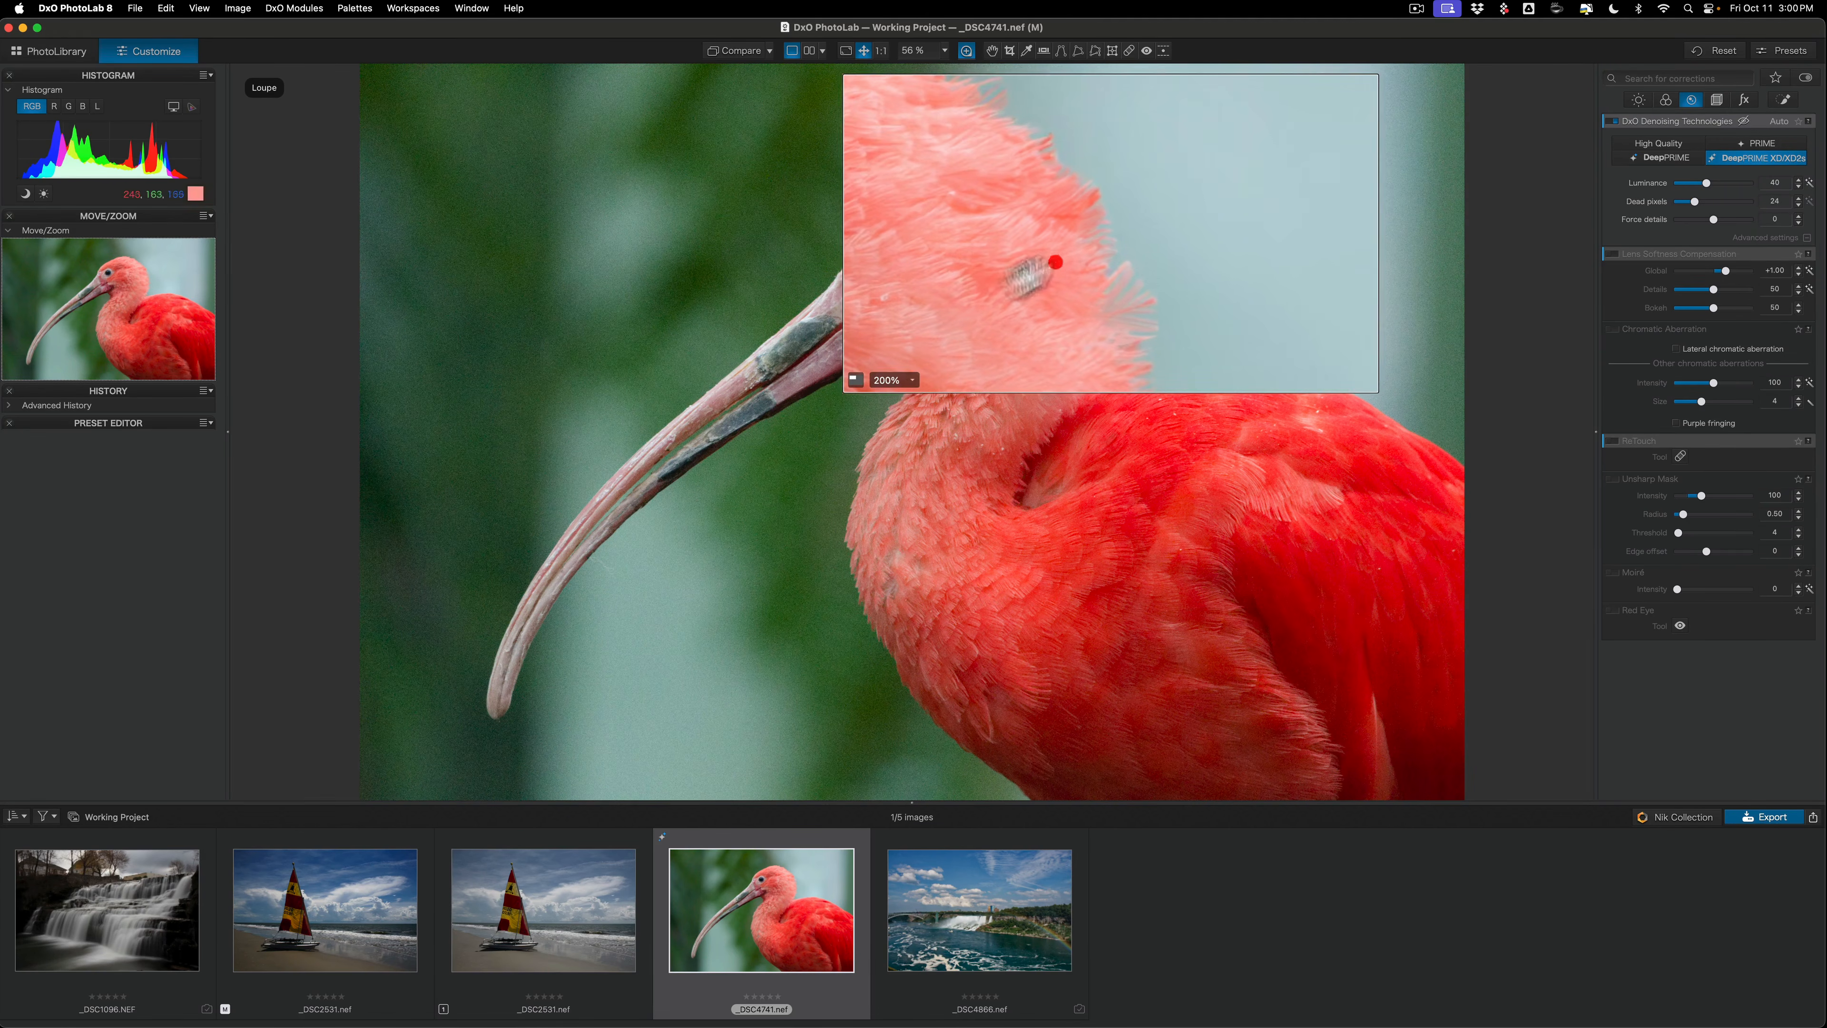
# Step: Set the loupe to 100%, switch it to its small size and move it over the green background beside the ibis's face
pyautogui.click(911, 382)
pyautogui.click(889, 365)
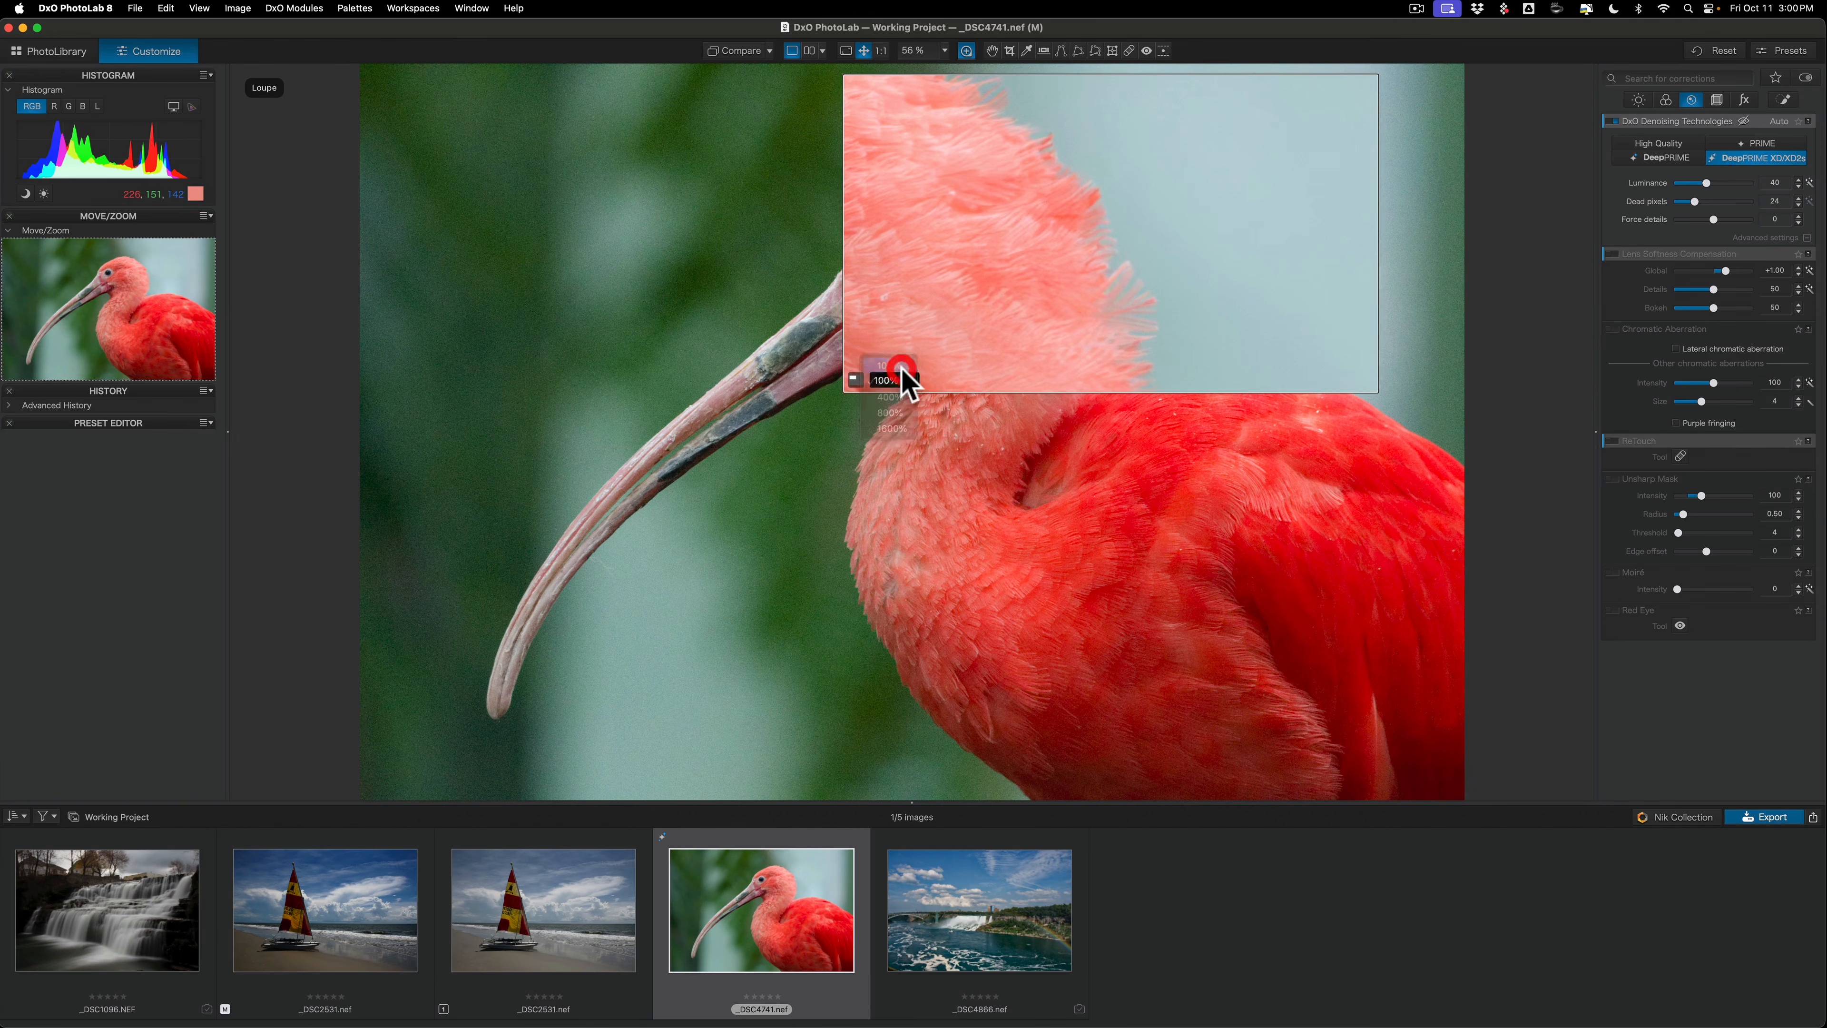
pyautogui.click(910, 382)
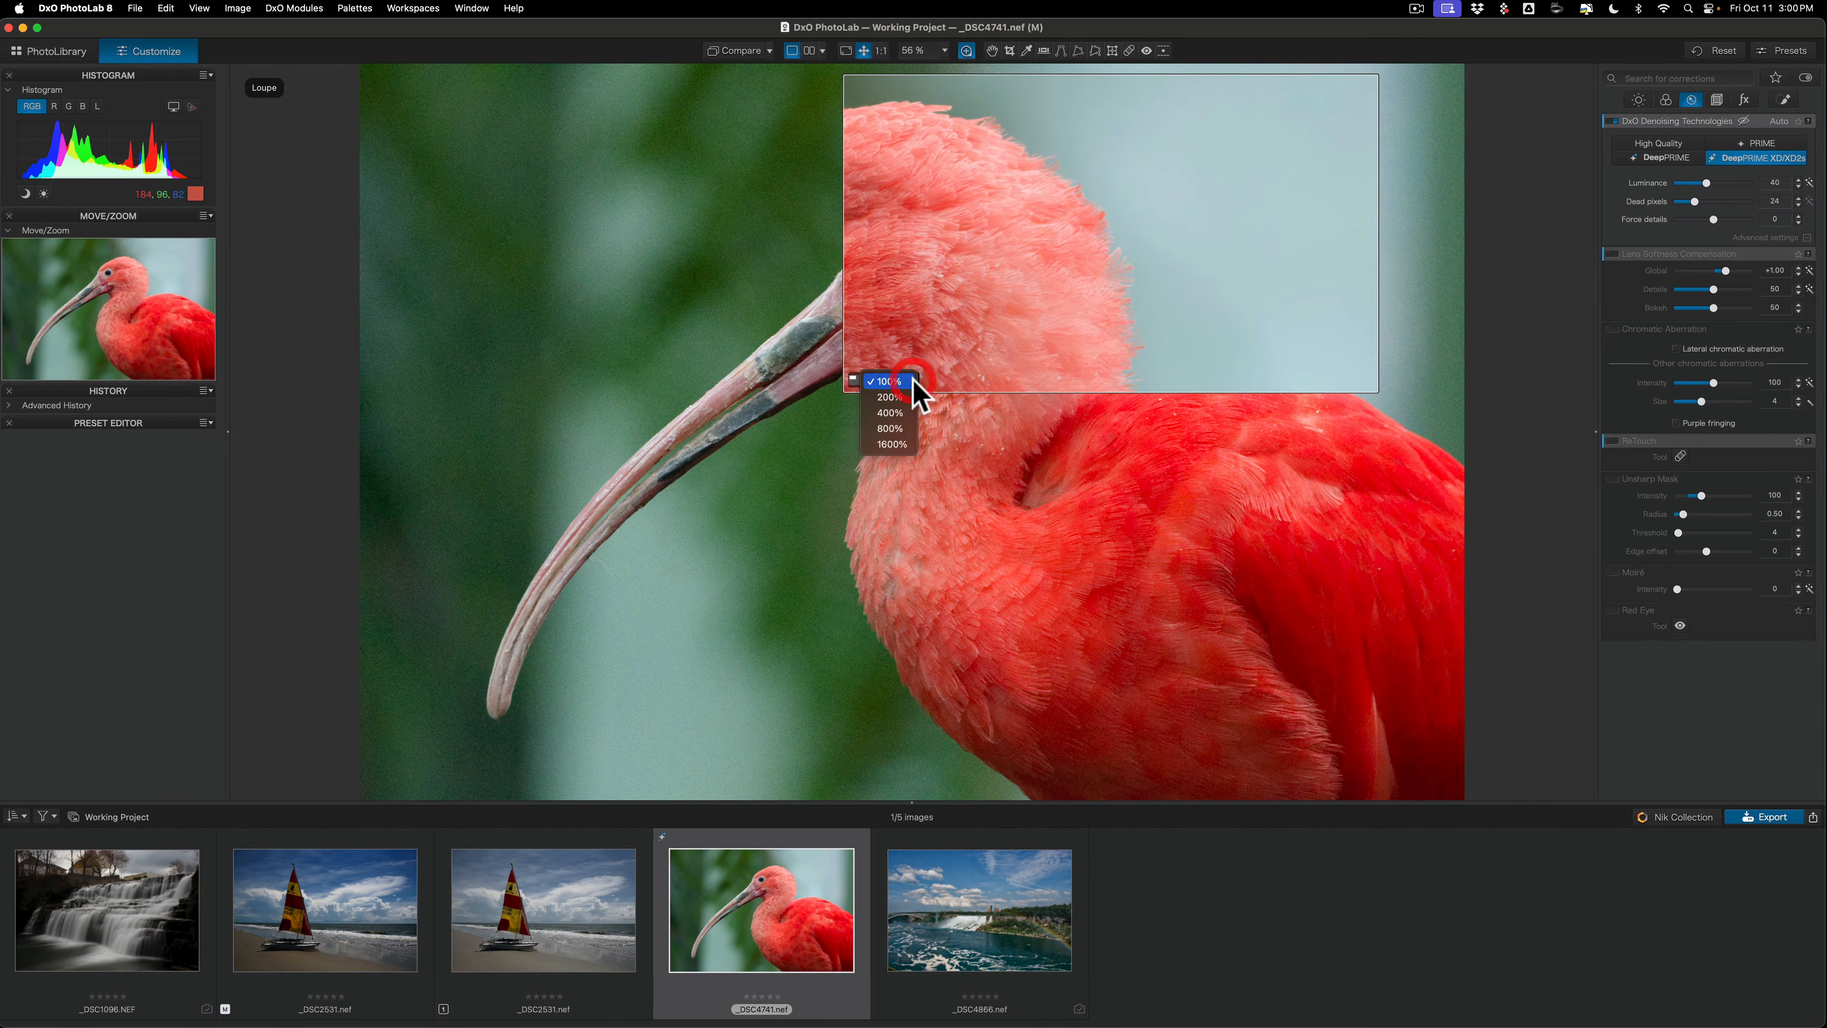
pyautogui.click(859, 383)
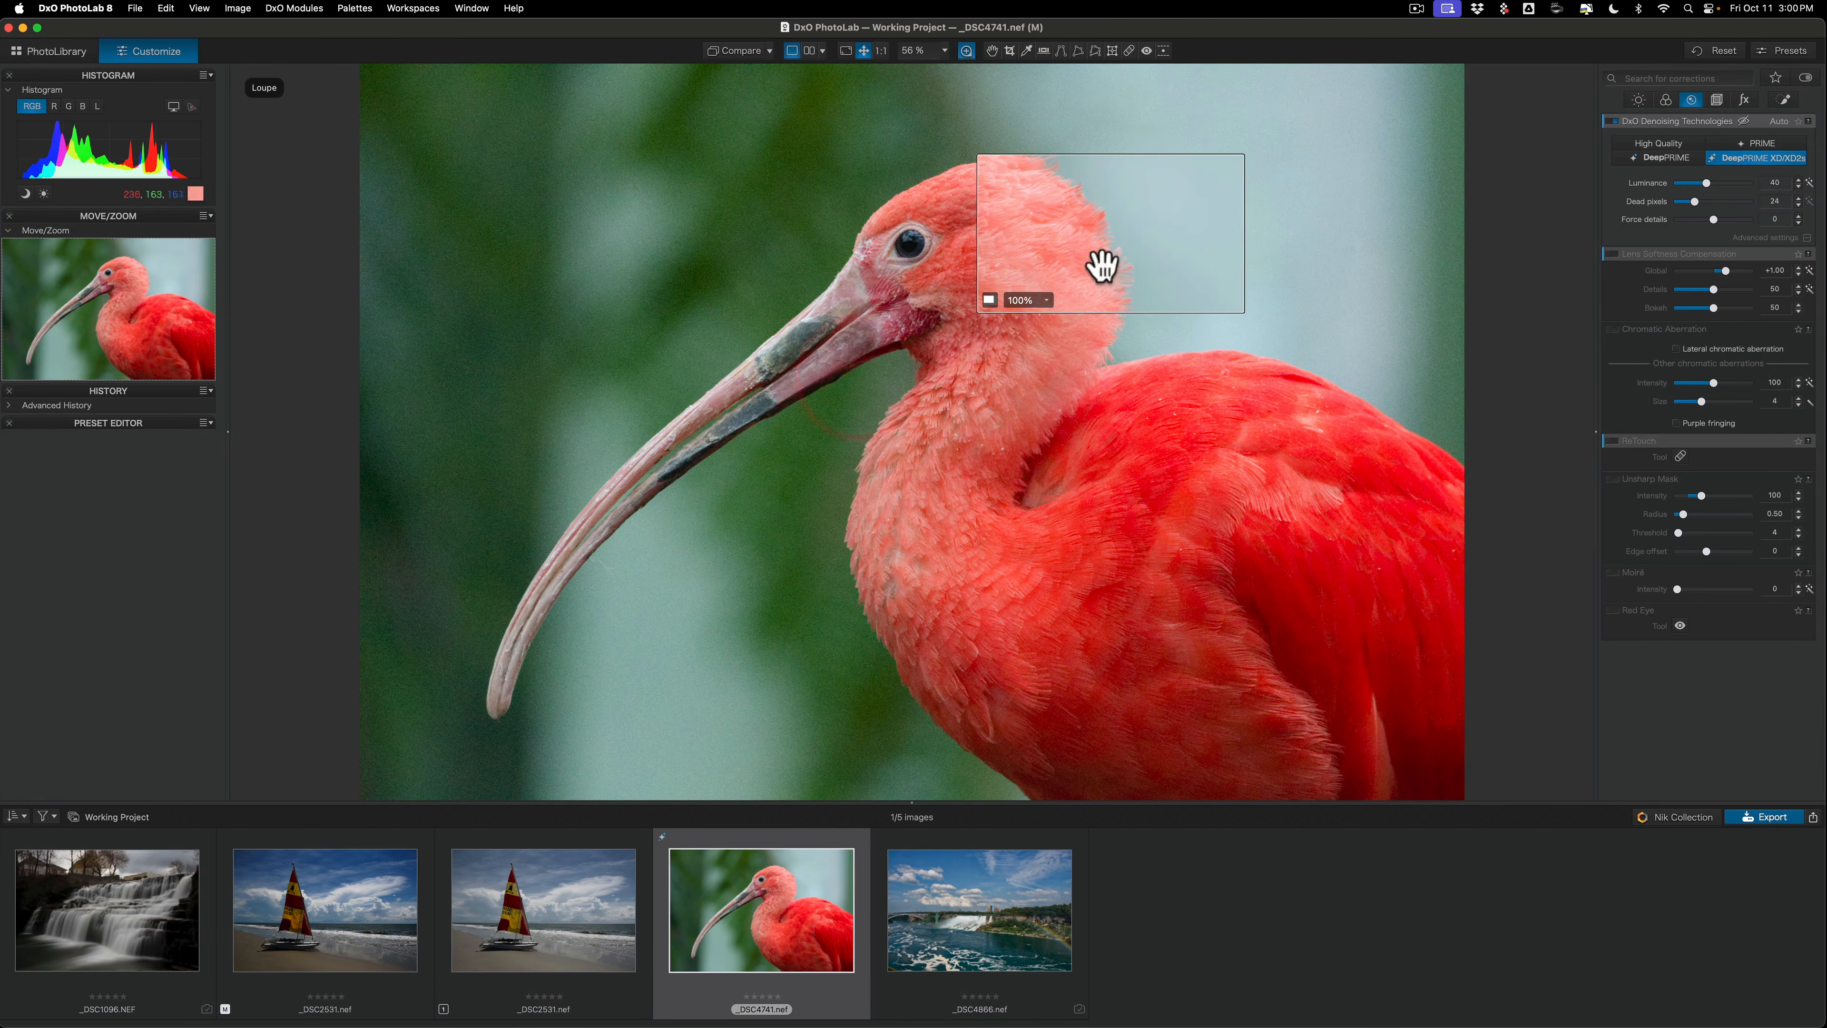
pyautogui.moveTo(1097, 265); pyautogui.dragTo(797, 267)
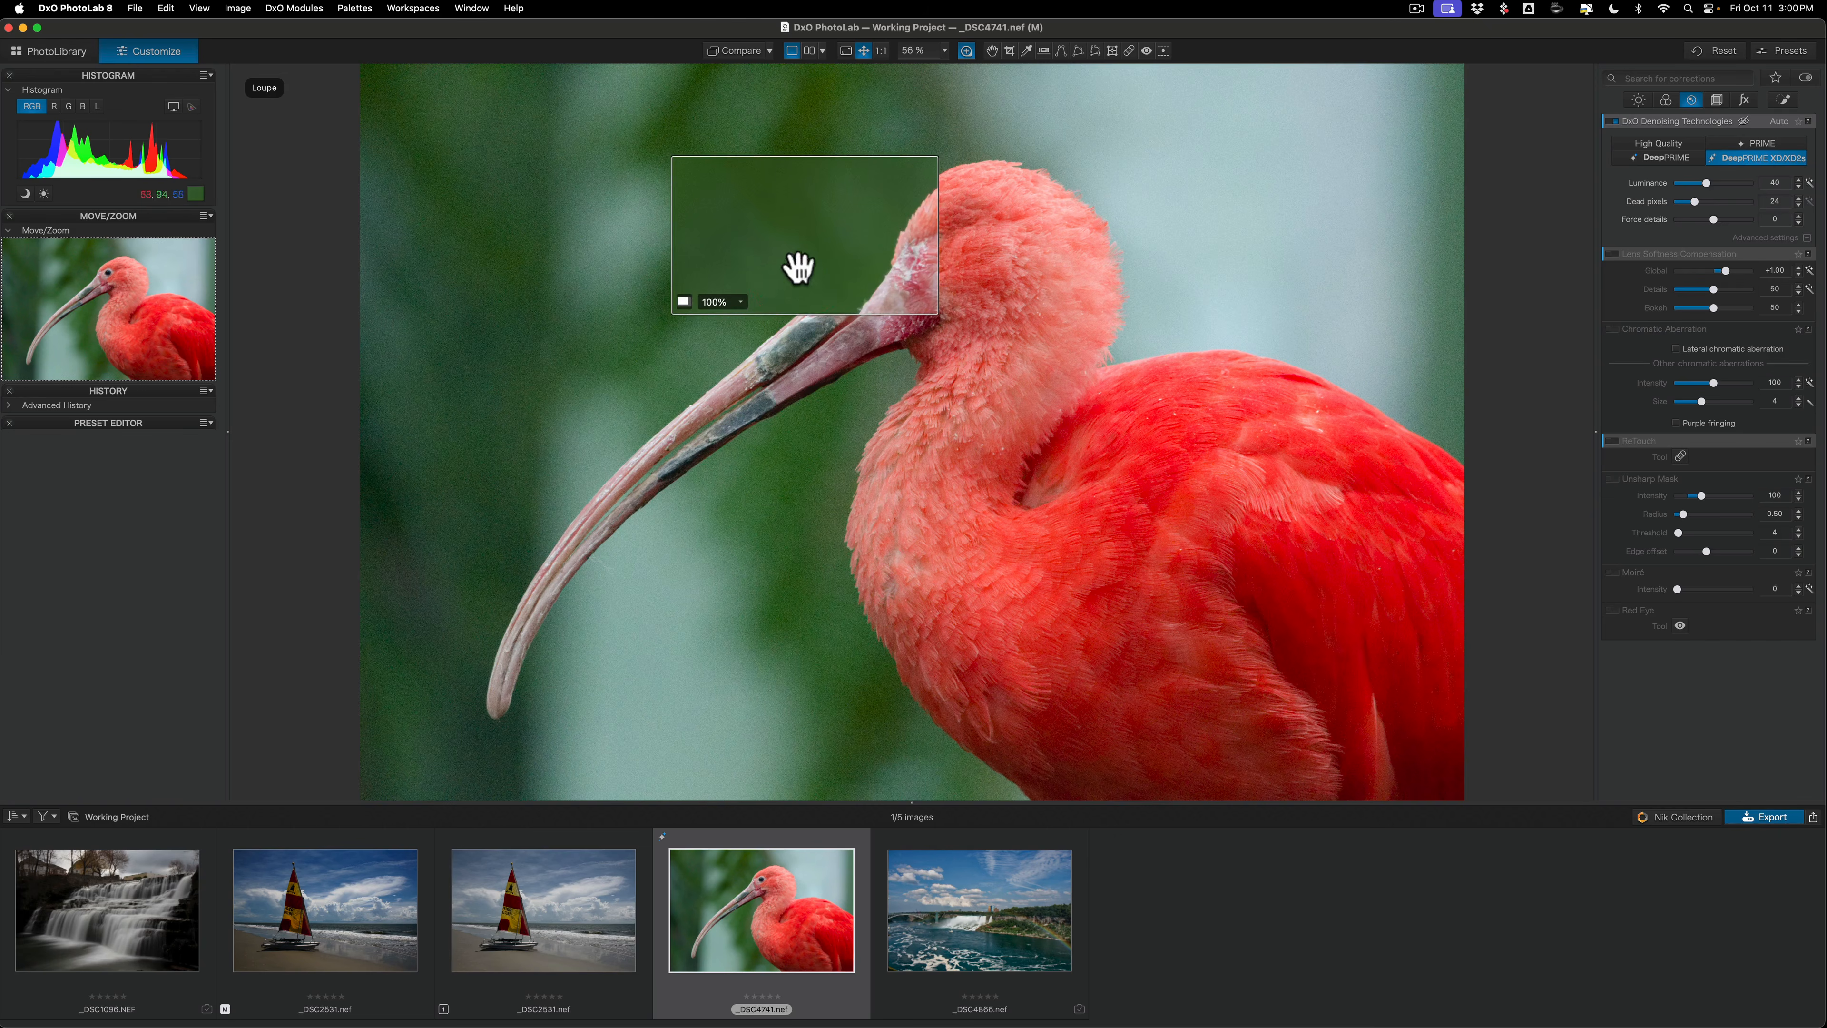
# Step: Enlarge the loupe, set it to 200%, examine the ibis's eye and the base of its bill, and hide the loupe
pyautogui.click(684, 302)
pyautogui.click(606, 382)
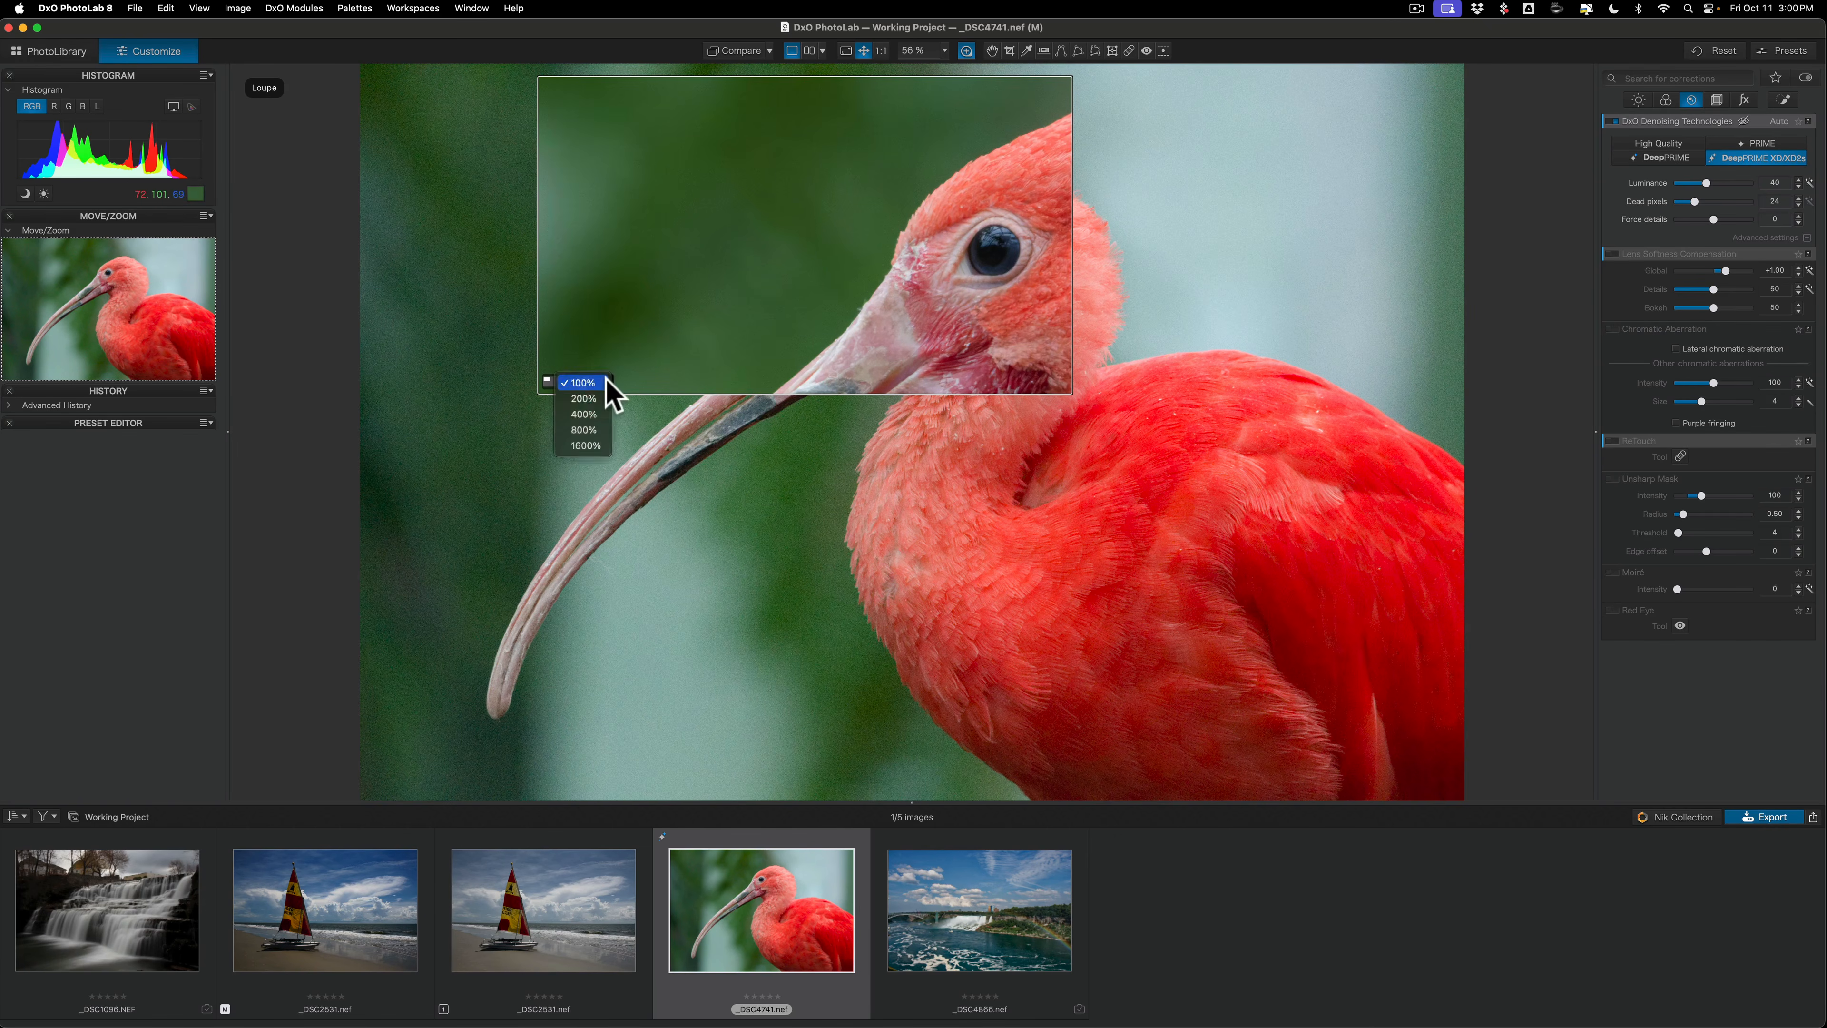
pyautogui.click(599, 400)
pyautogui.moveTo(733, 345); pyautogui.dragTo(821, 324)
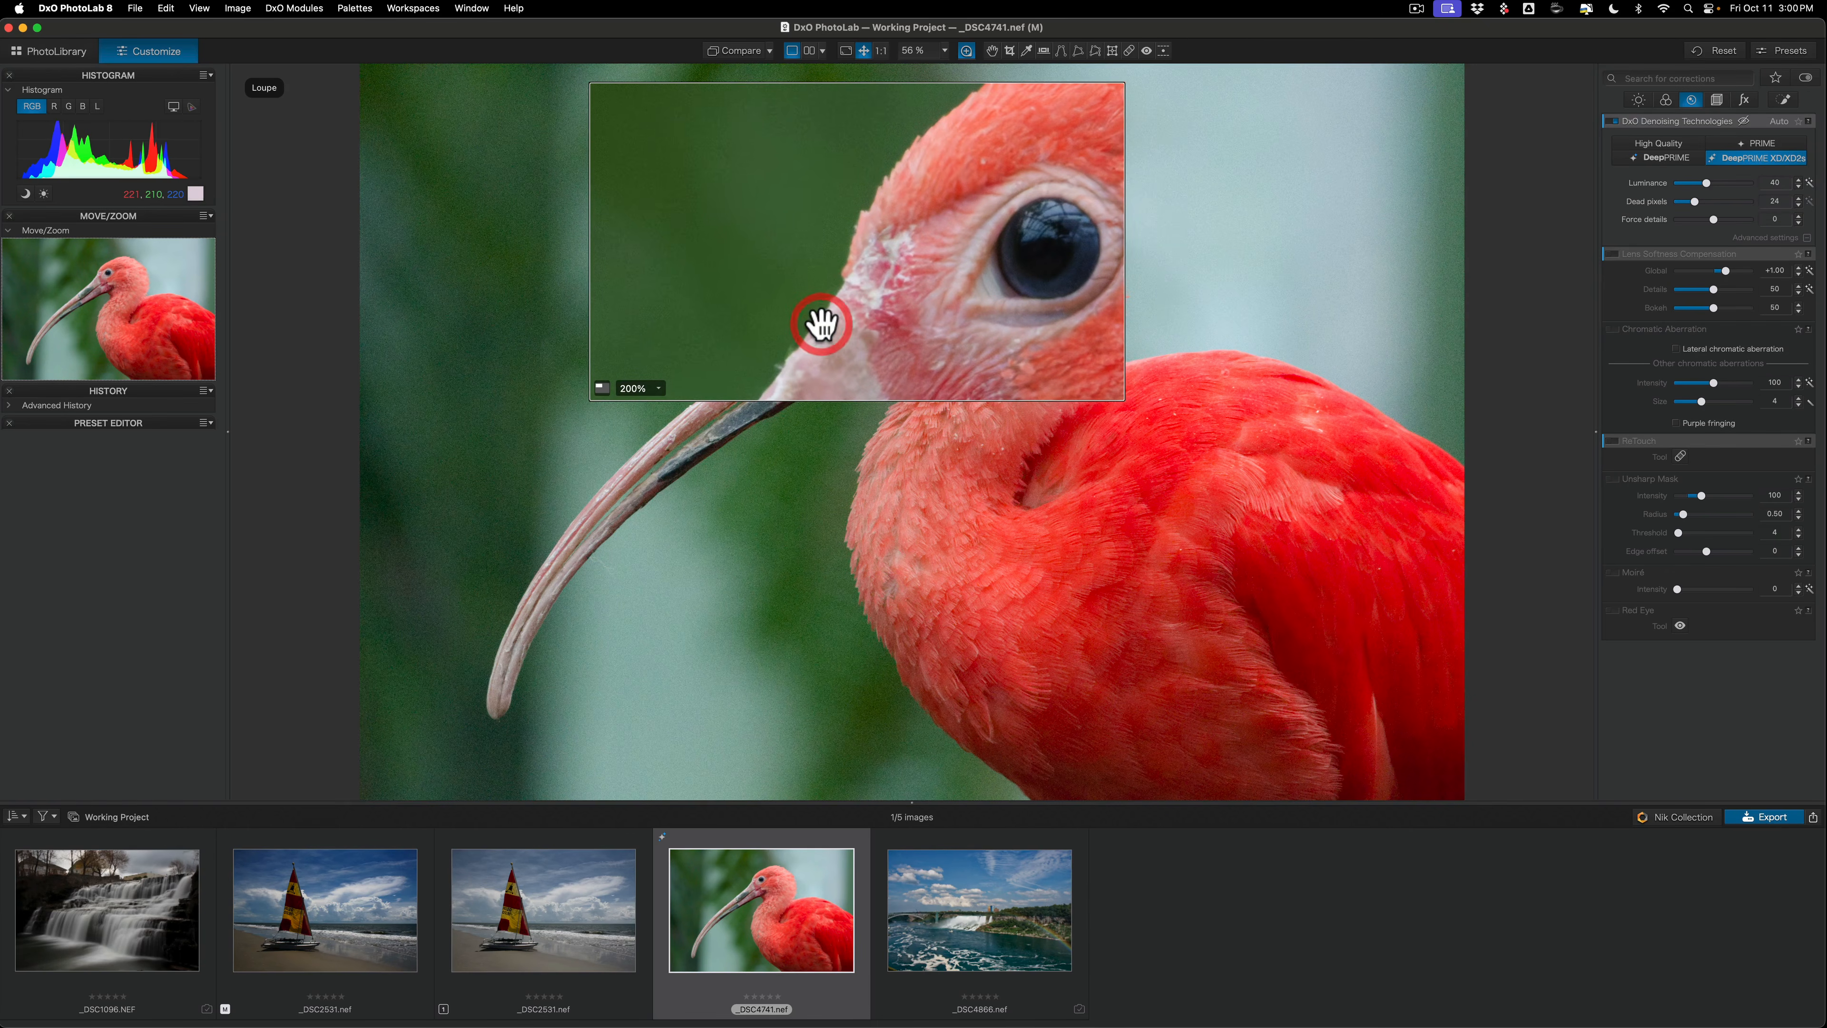
pyautogui.press('s')
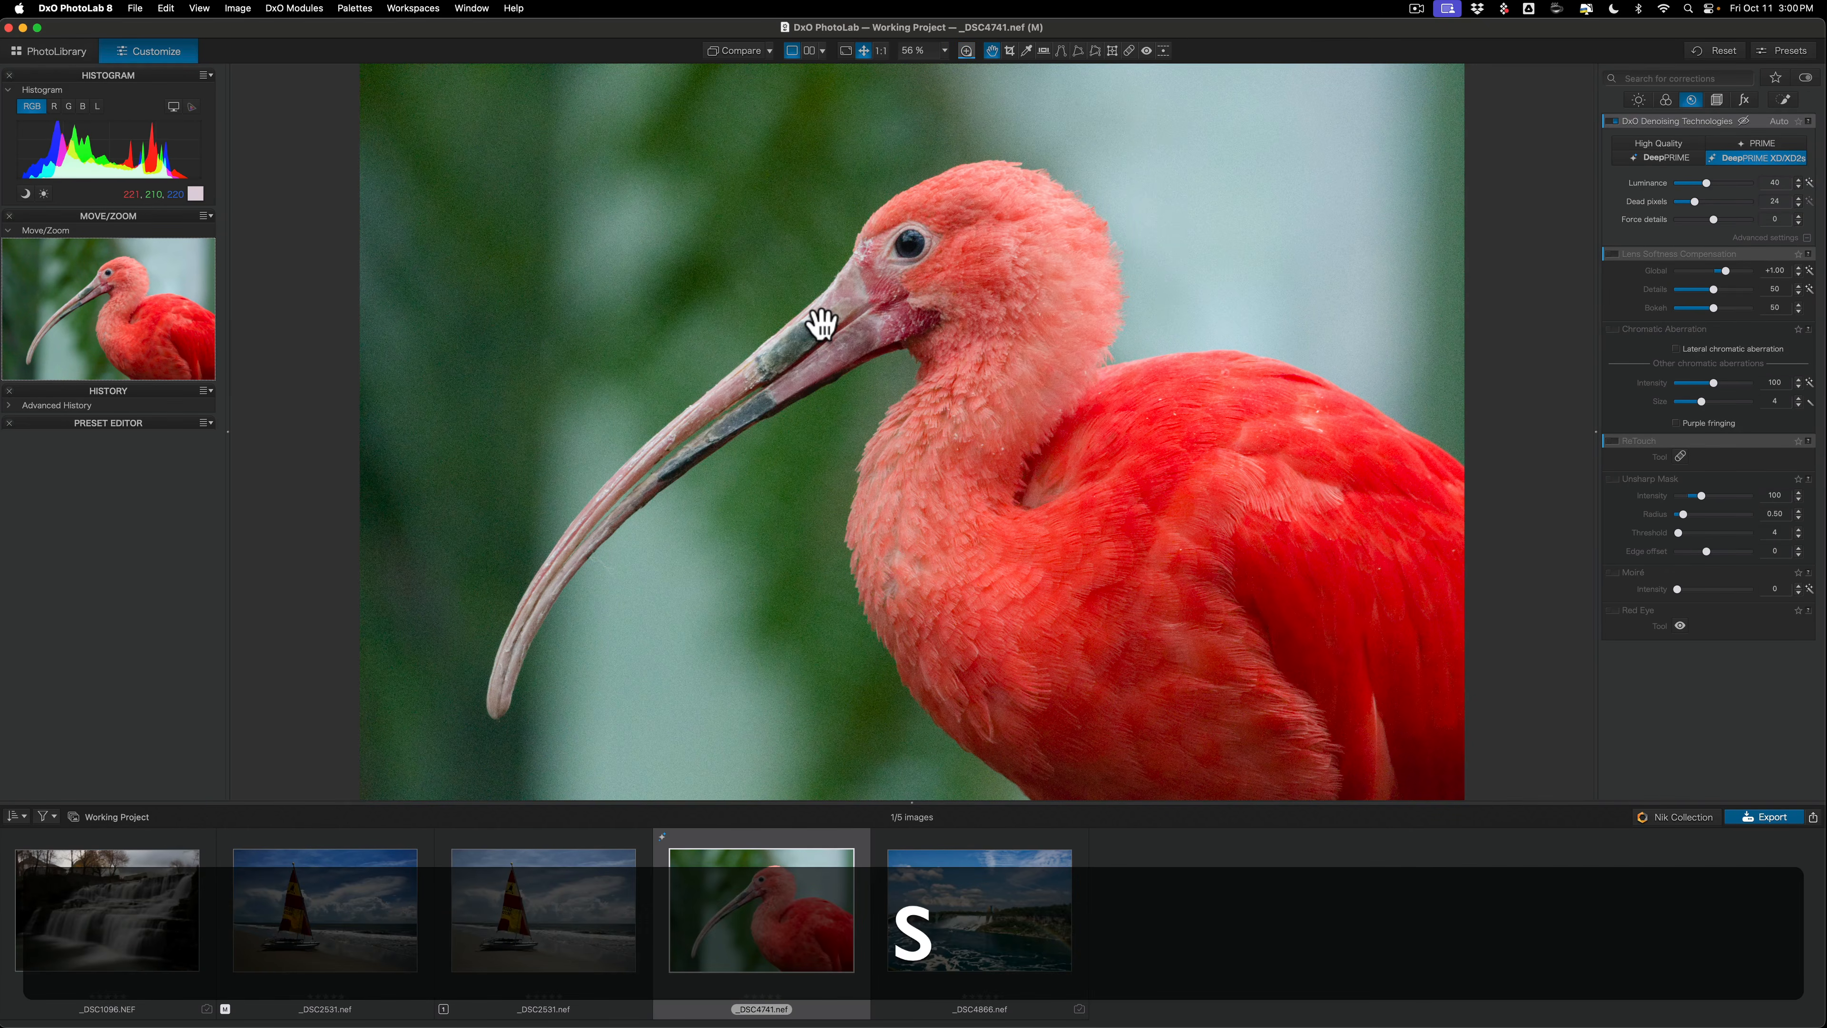
pyautogui.press('s')
pyautogui.press('s')
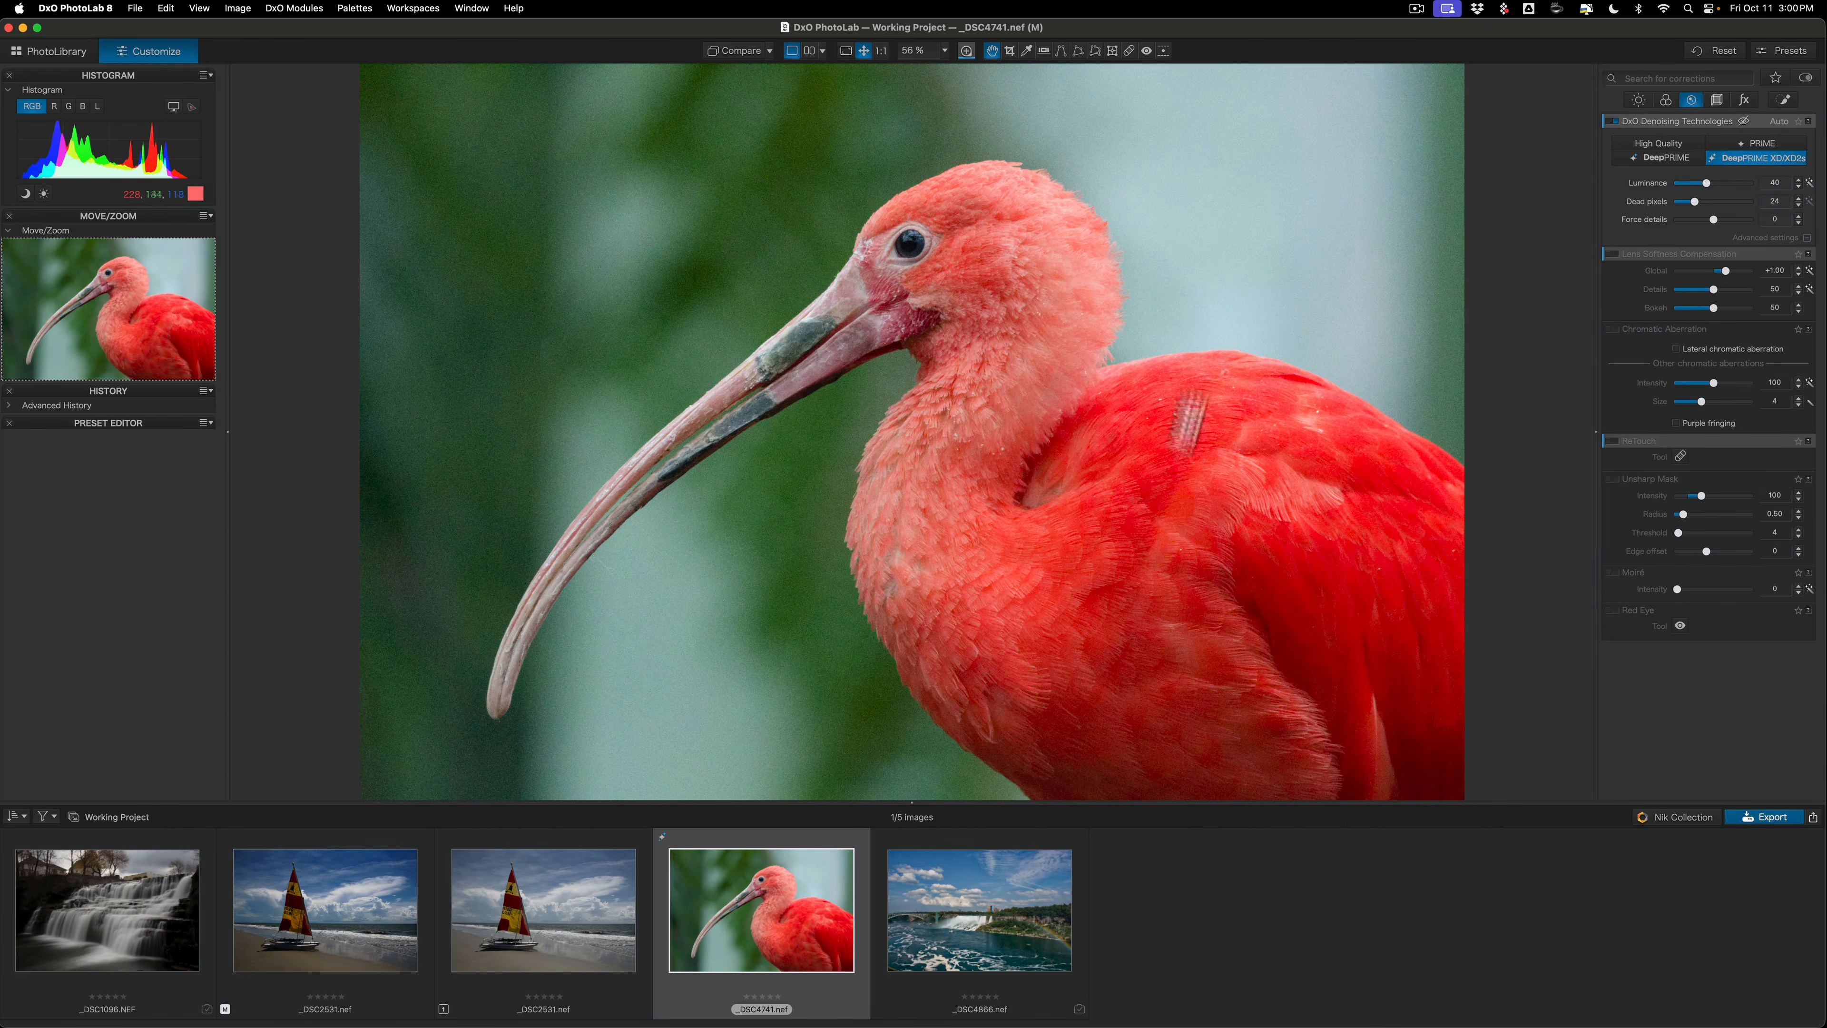
# Step: Open the waterfall photo _DSC4866.nef and place the 200% loupe over the trees and cliff beside the falls
pyautogui.click(1032, 864)
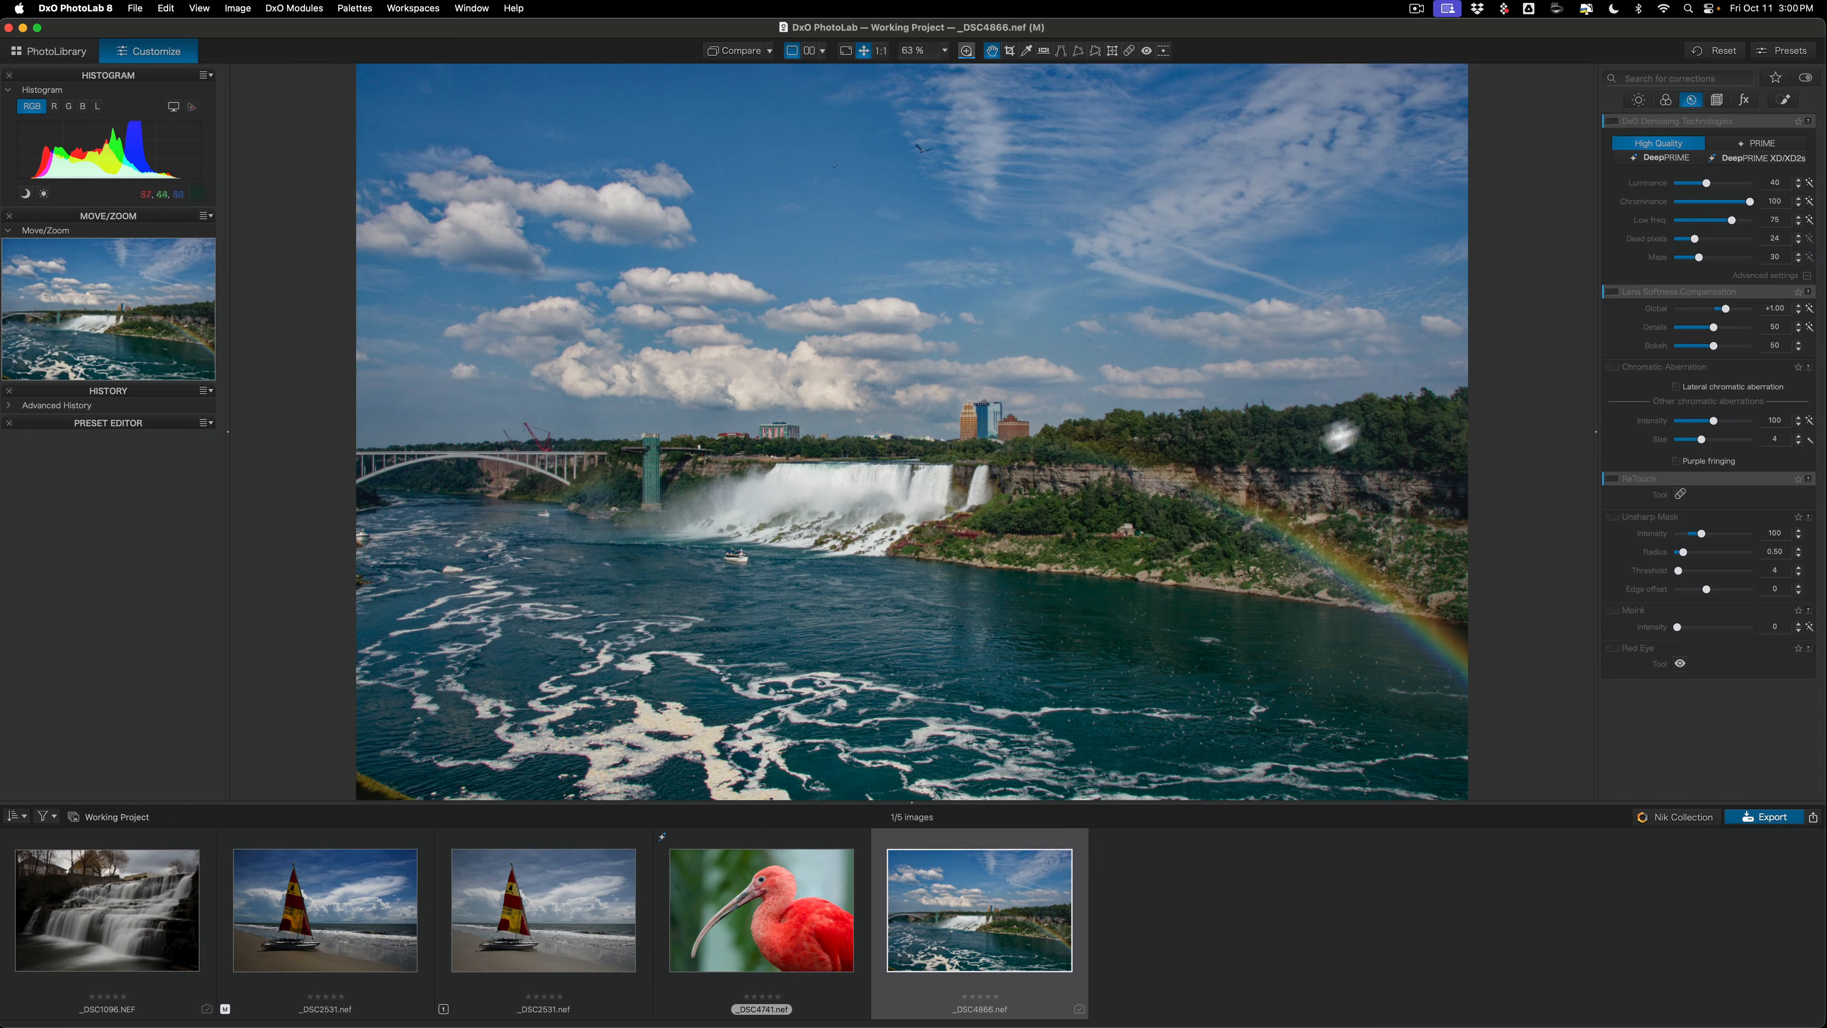
pyautogui.moveTo(1647, 297)
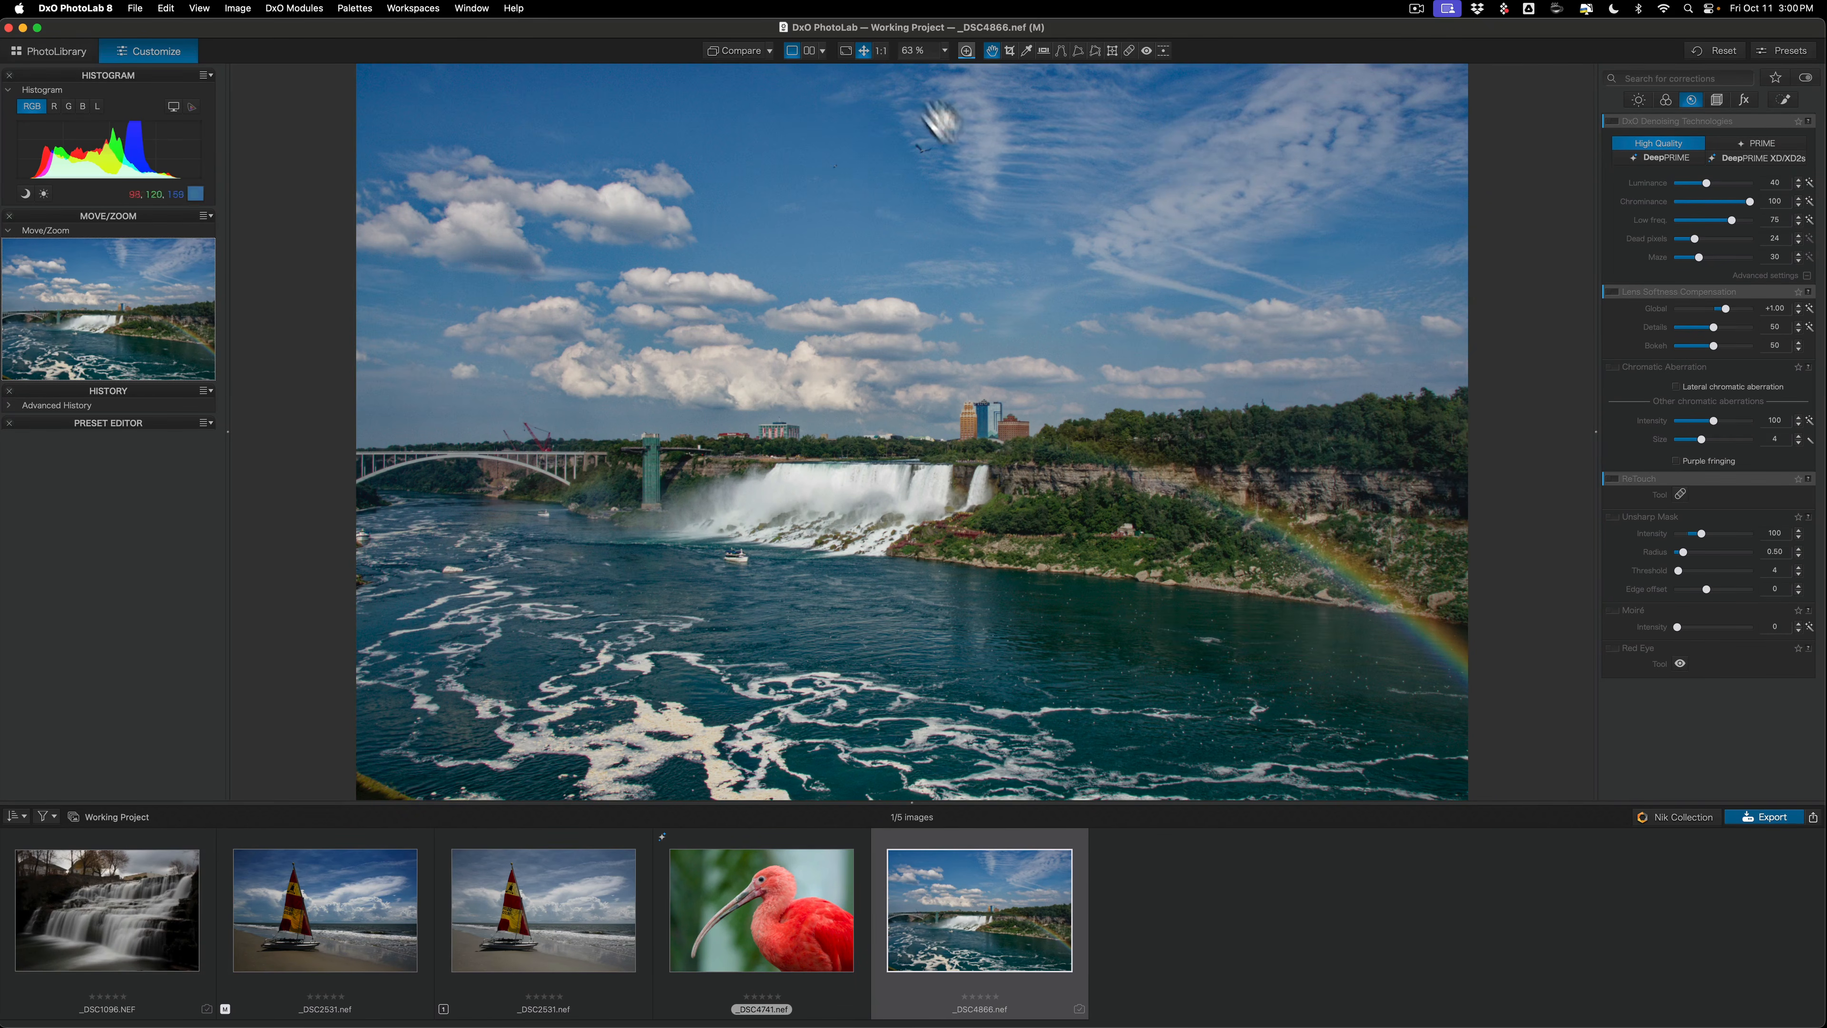
pyautogui.press('s')
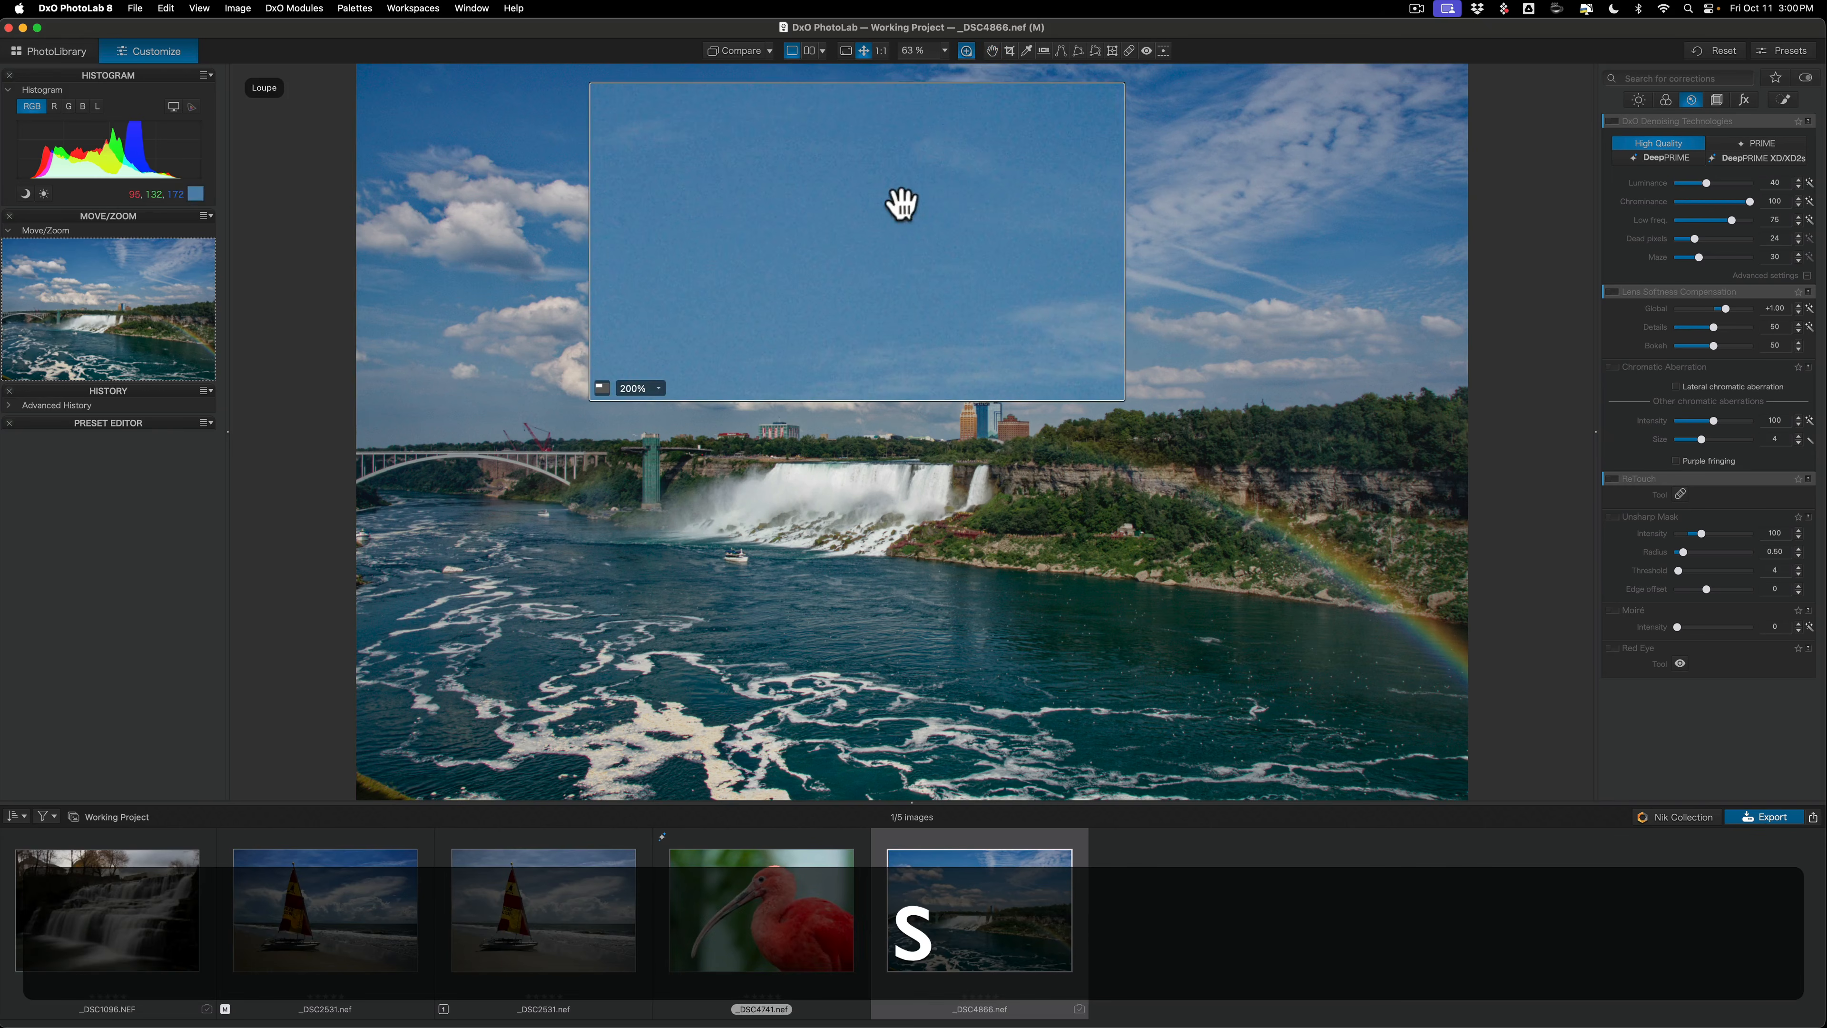
pyautogui.moveTo(902, 205); pyautogui.dragTo(1330, 413)
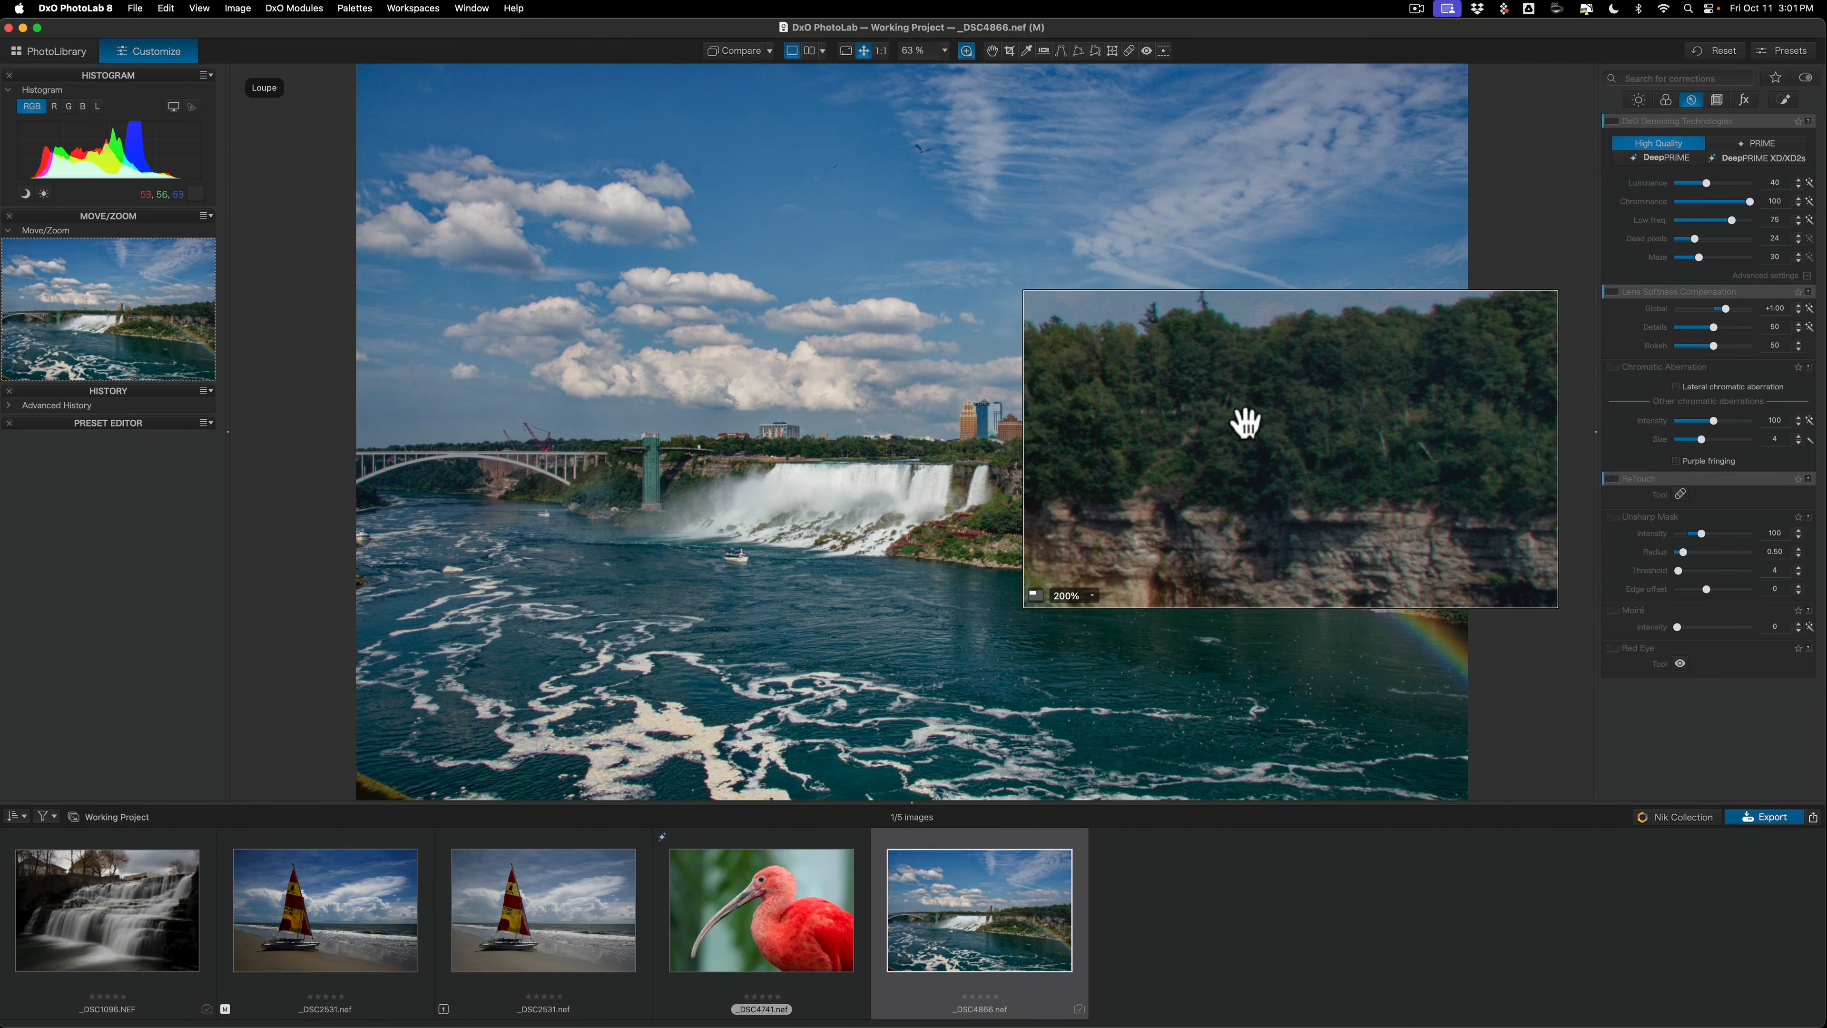
pyautogui.moveTo(1297, 396); pyautogui.dragTo(1296, 395)
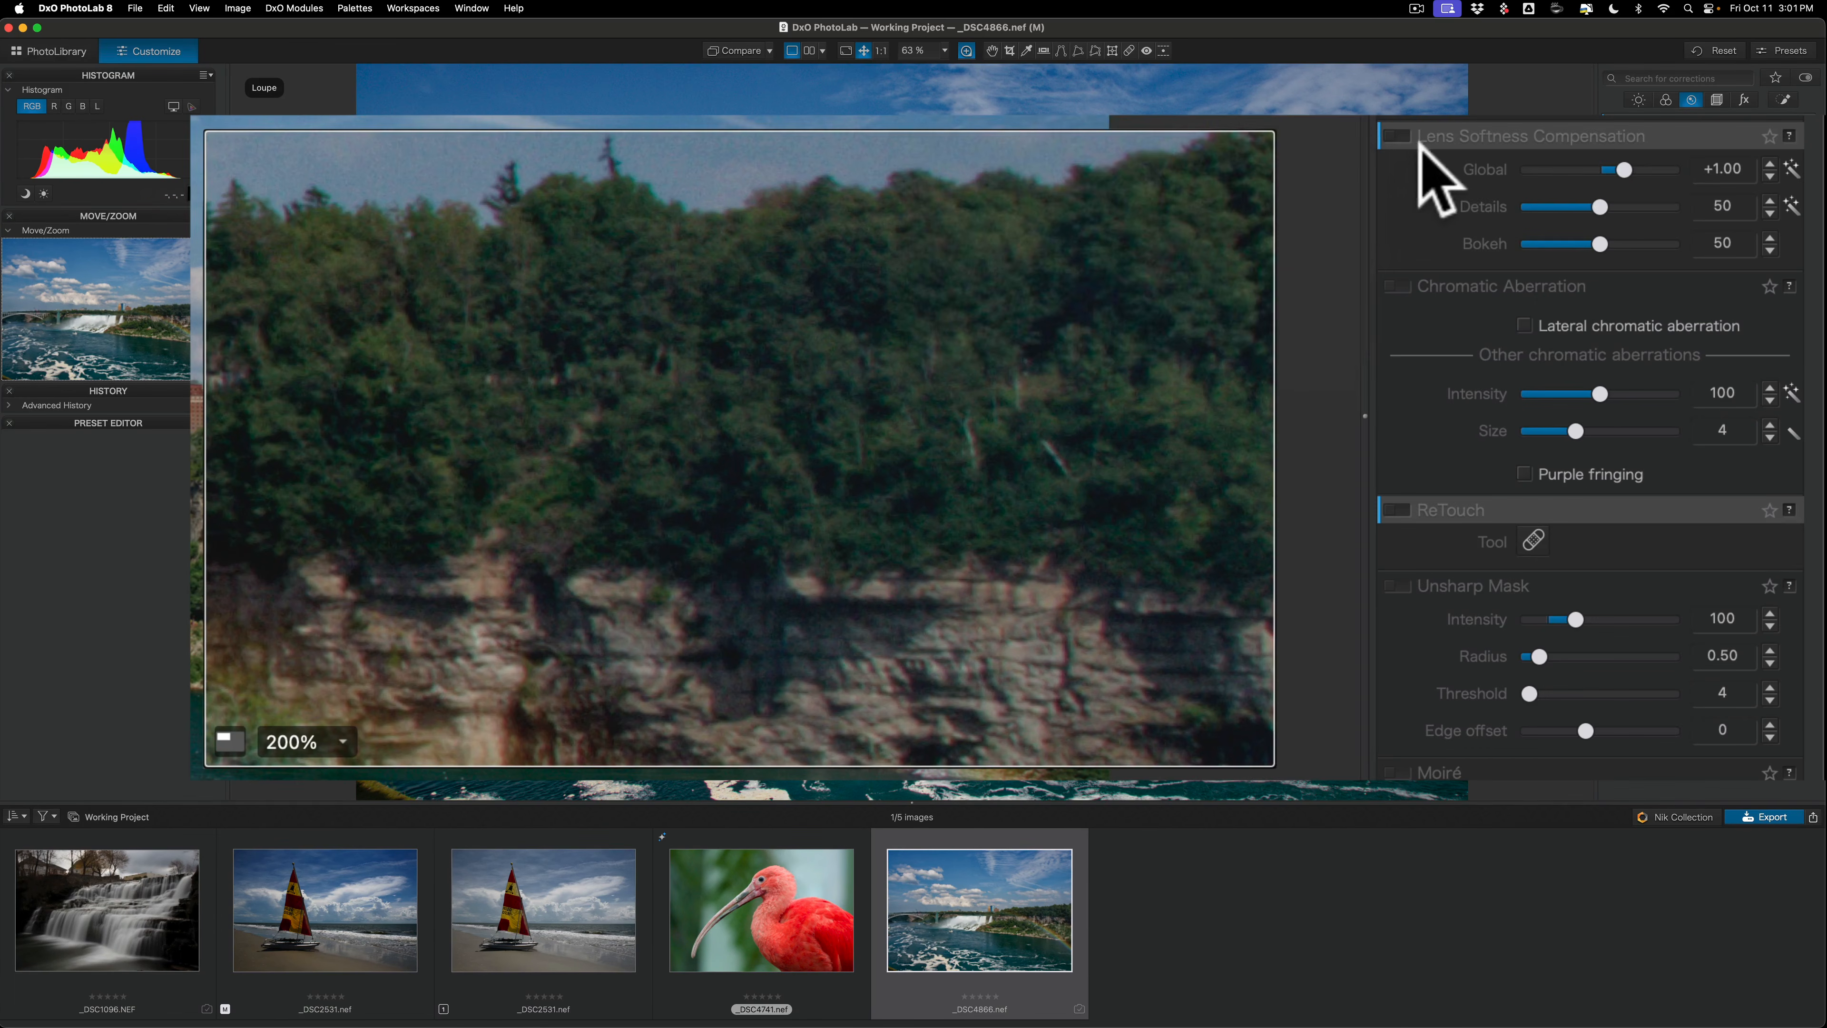
# Step: Enable Lens Softness Compensation and compare the trees and cliff with the correction off and on
pyautogui.click(1398, 136)
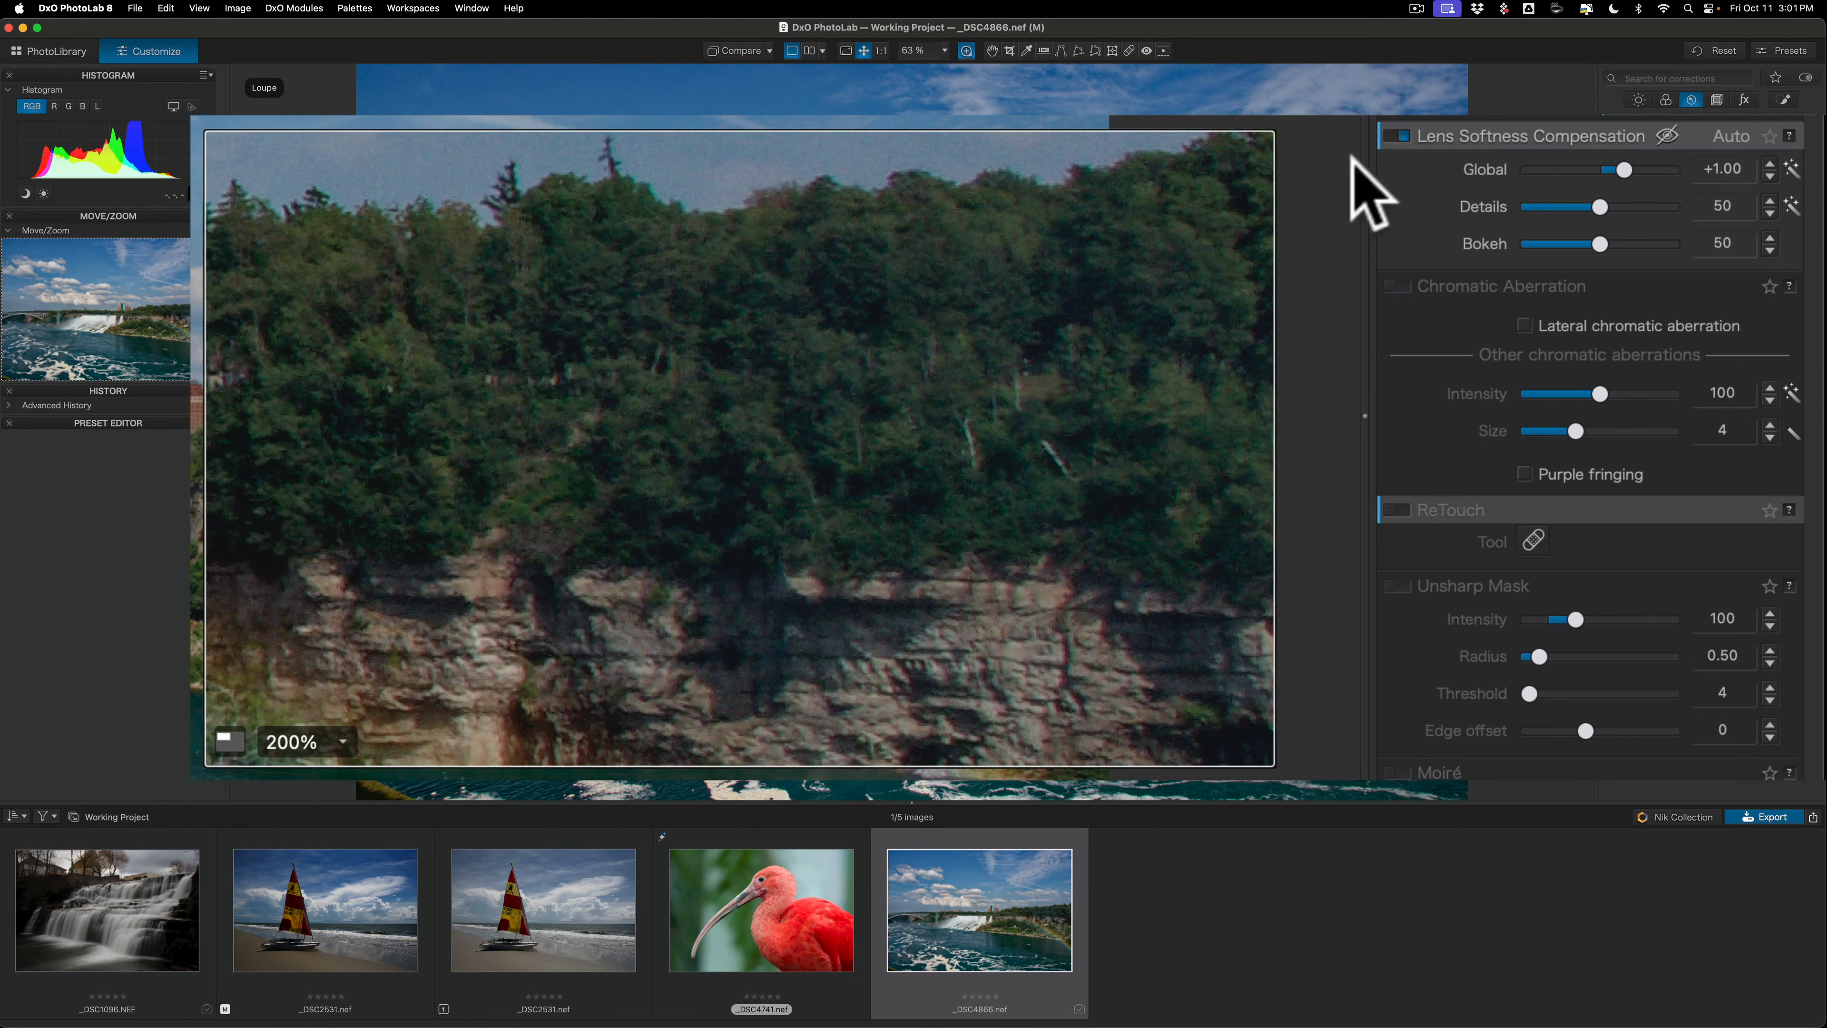
pyautogui.click(1403, 138)
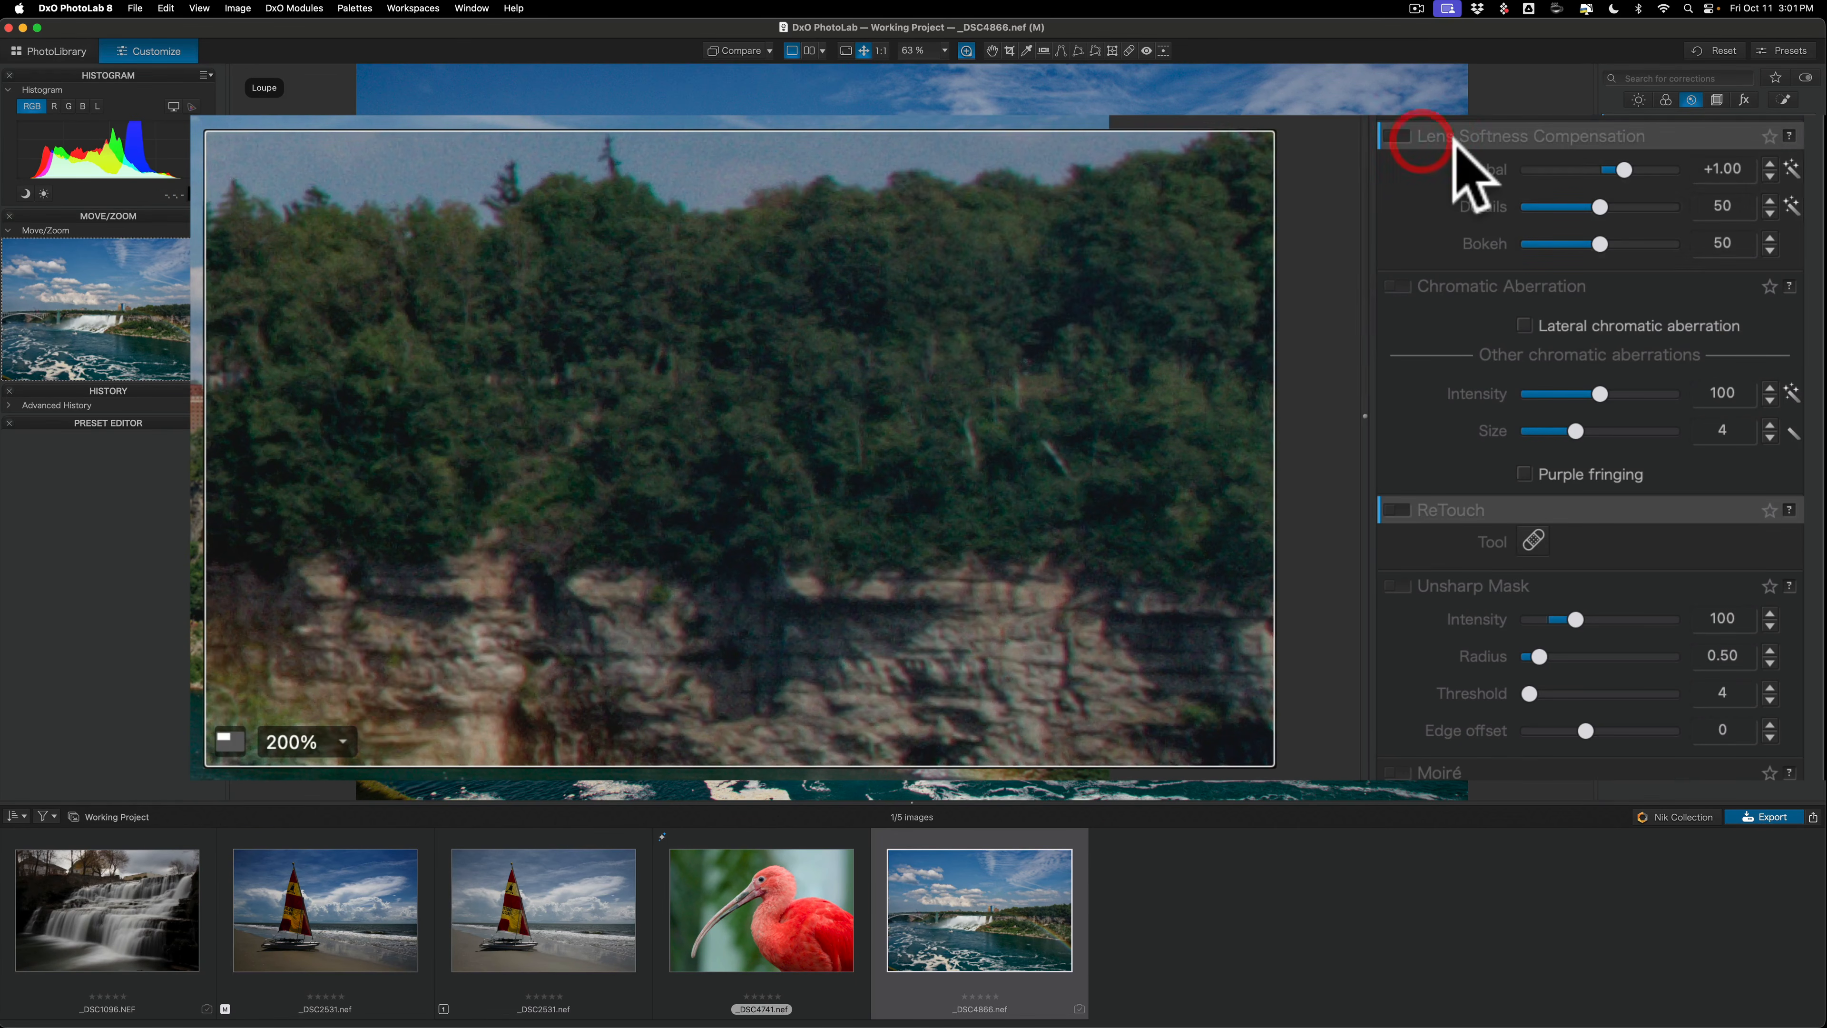
pyautogui.click(1403, 137)
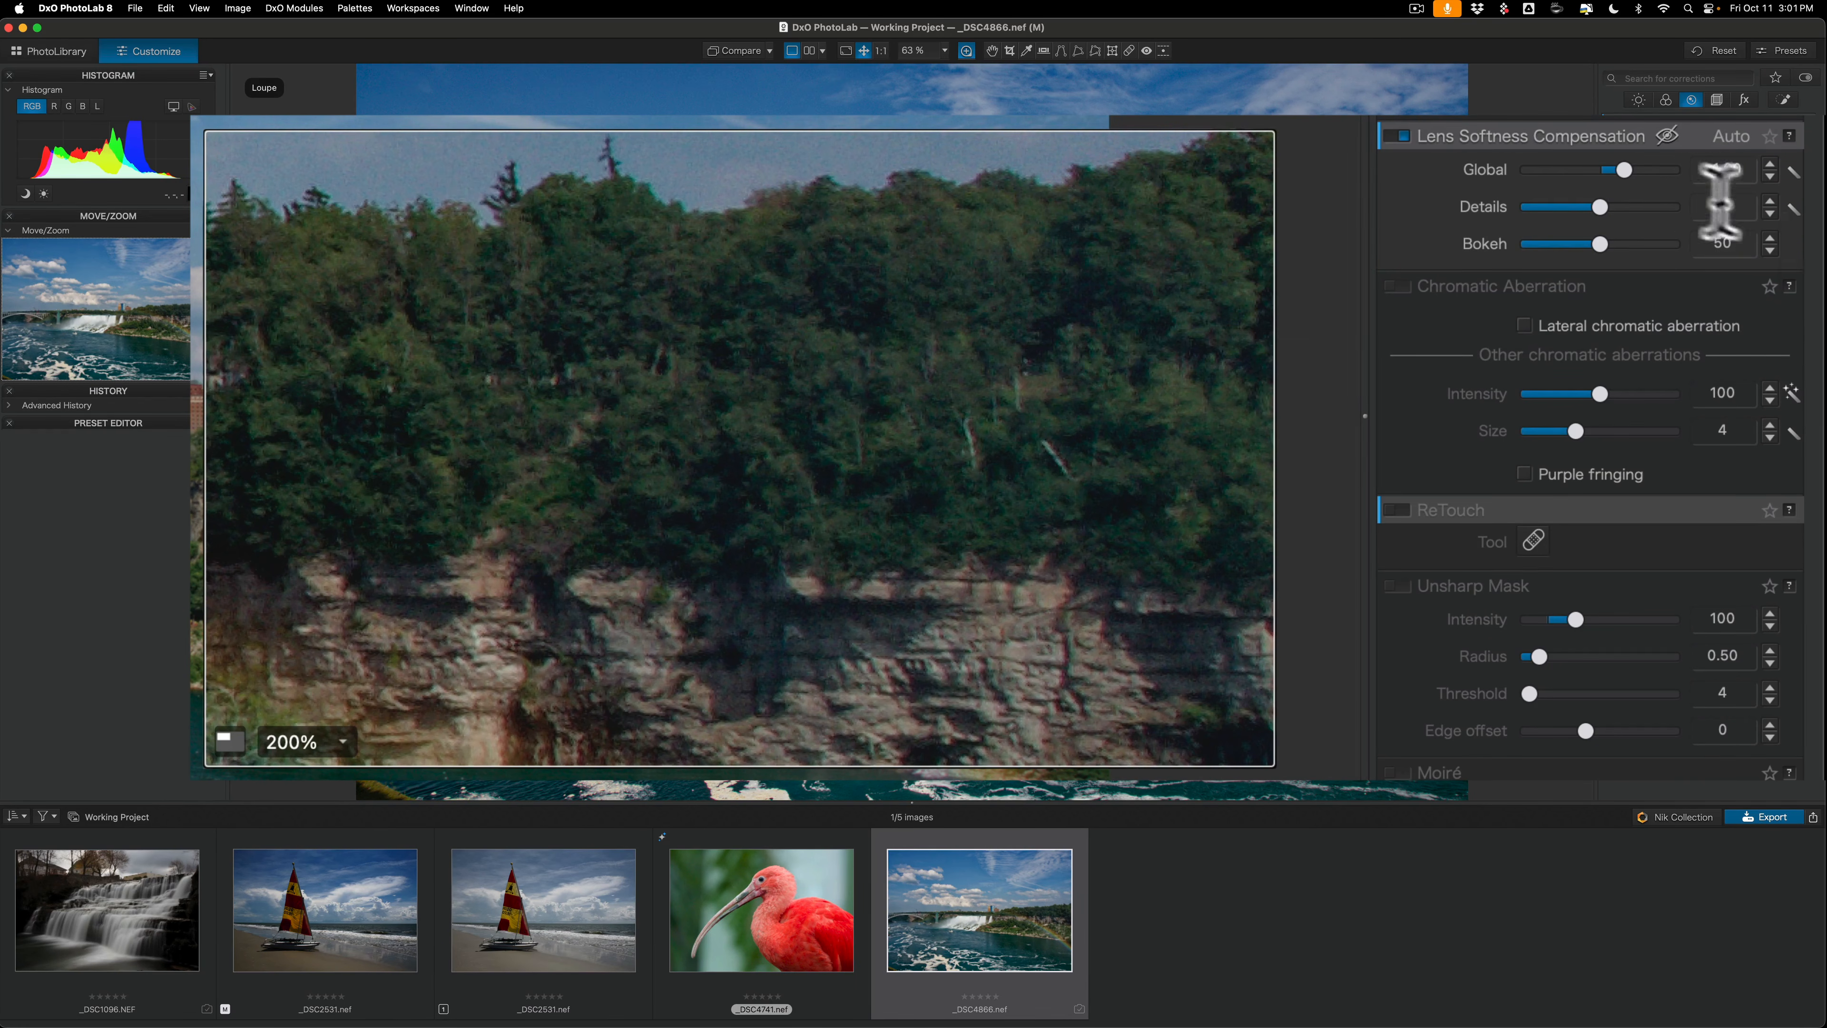
pyautogui.click(1395, 130)
pyautogui.click(1395, 134)
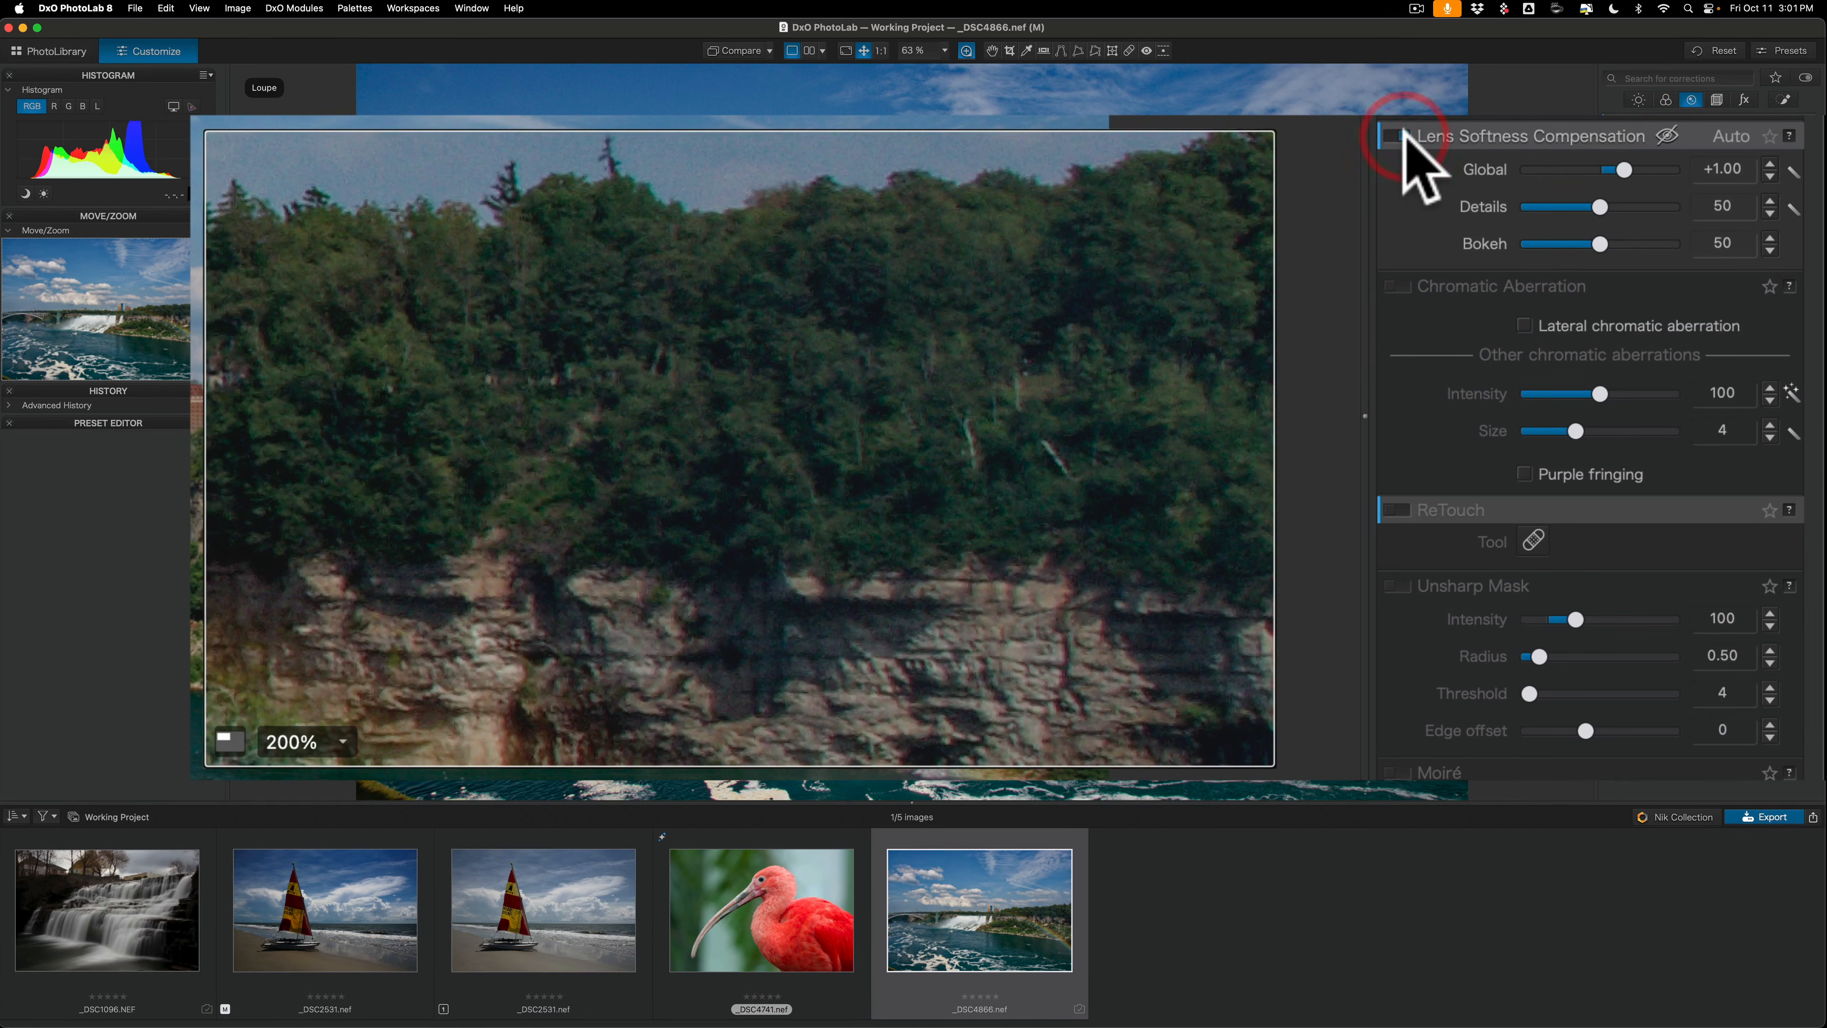
# Step: Set Lens Softness Compensation to Global +2.68, Details 77 and Bokeh 26, compare it off and on, and close the loupe
pyautogui.moveTo(1623, 171); pyautogui.dragTo(1564, 245)
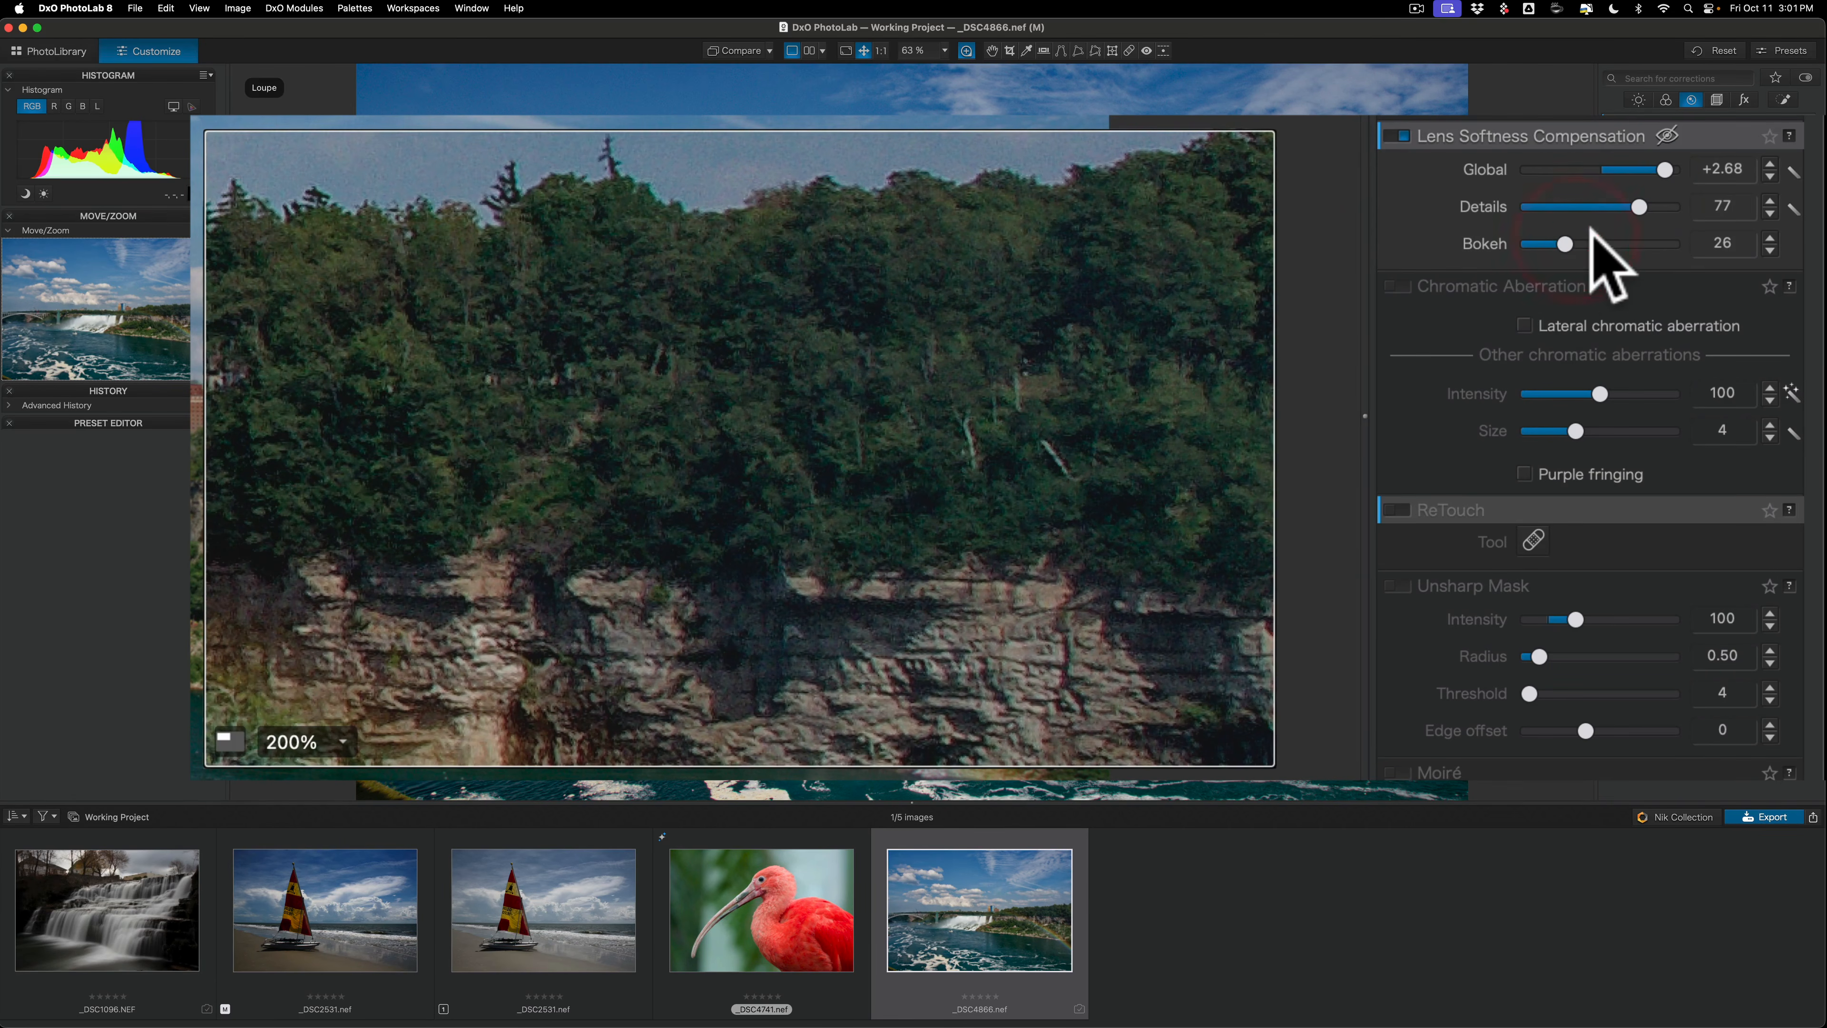
pyautogui.click(1399, 136)
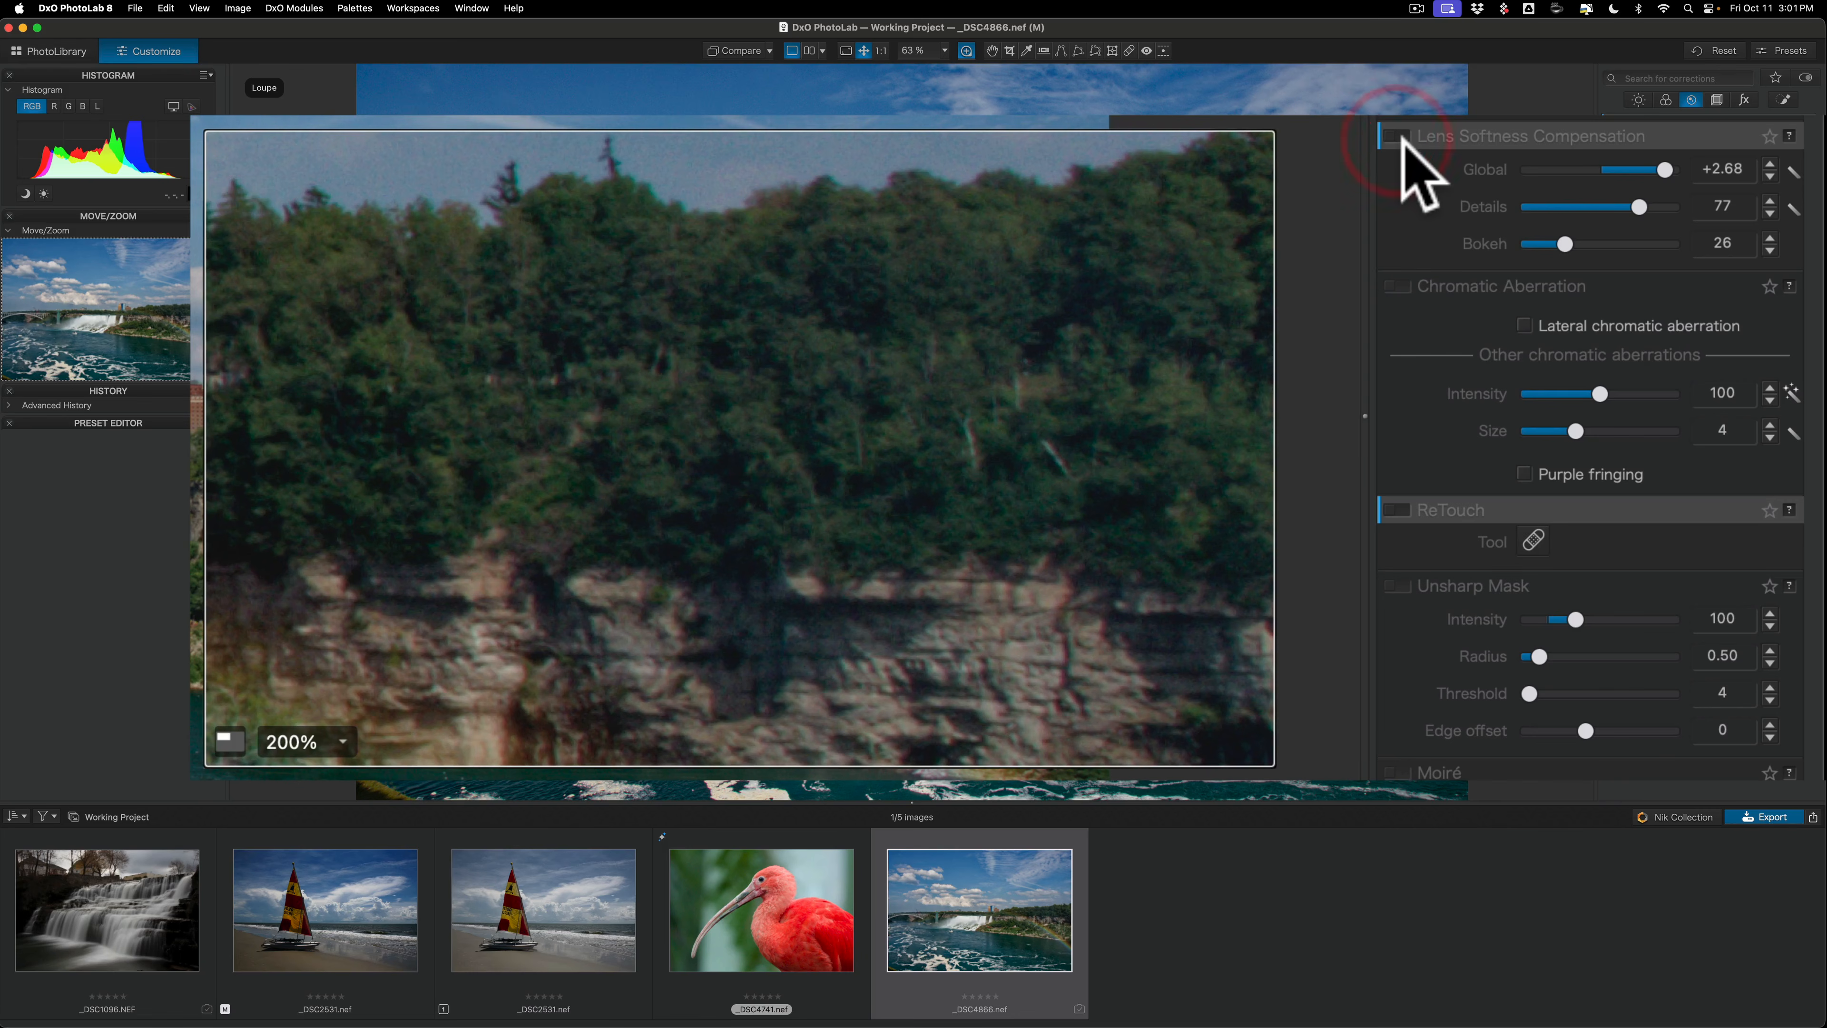
pyautogui.click(1399, 136)
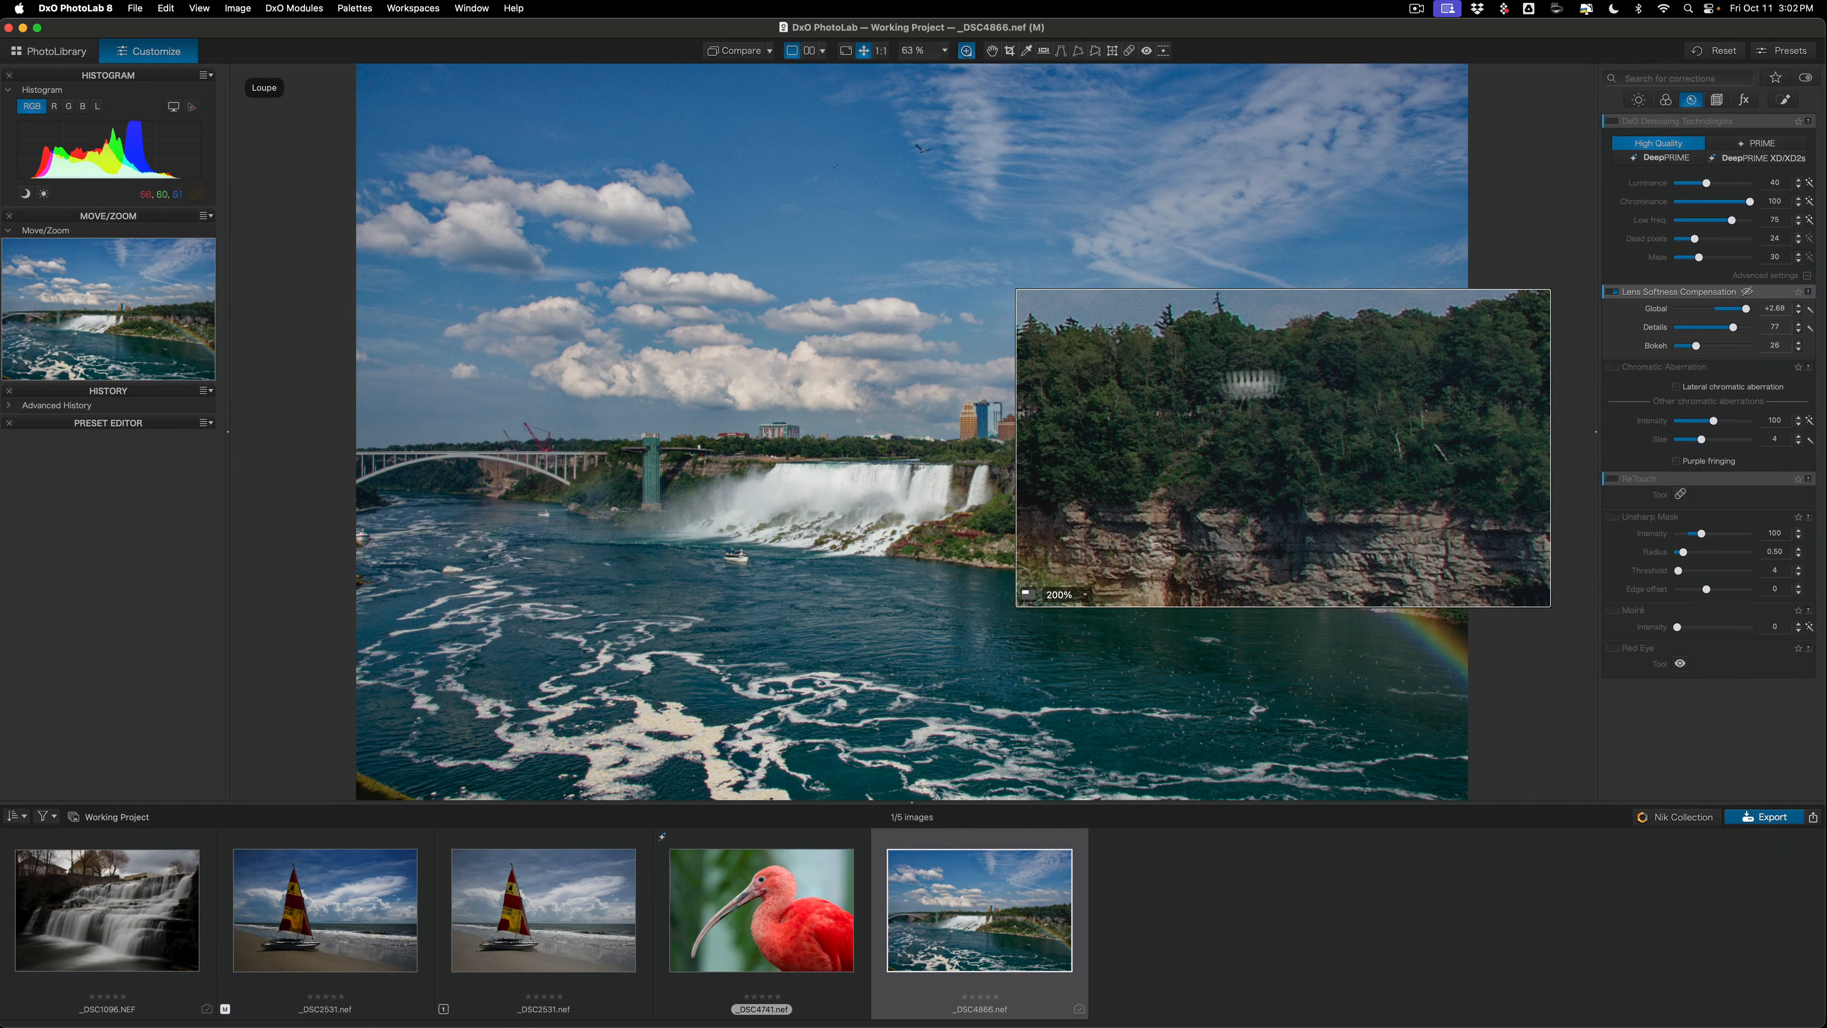
pyautogui.moveTo(1670, 296)
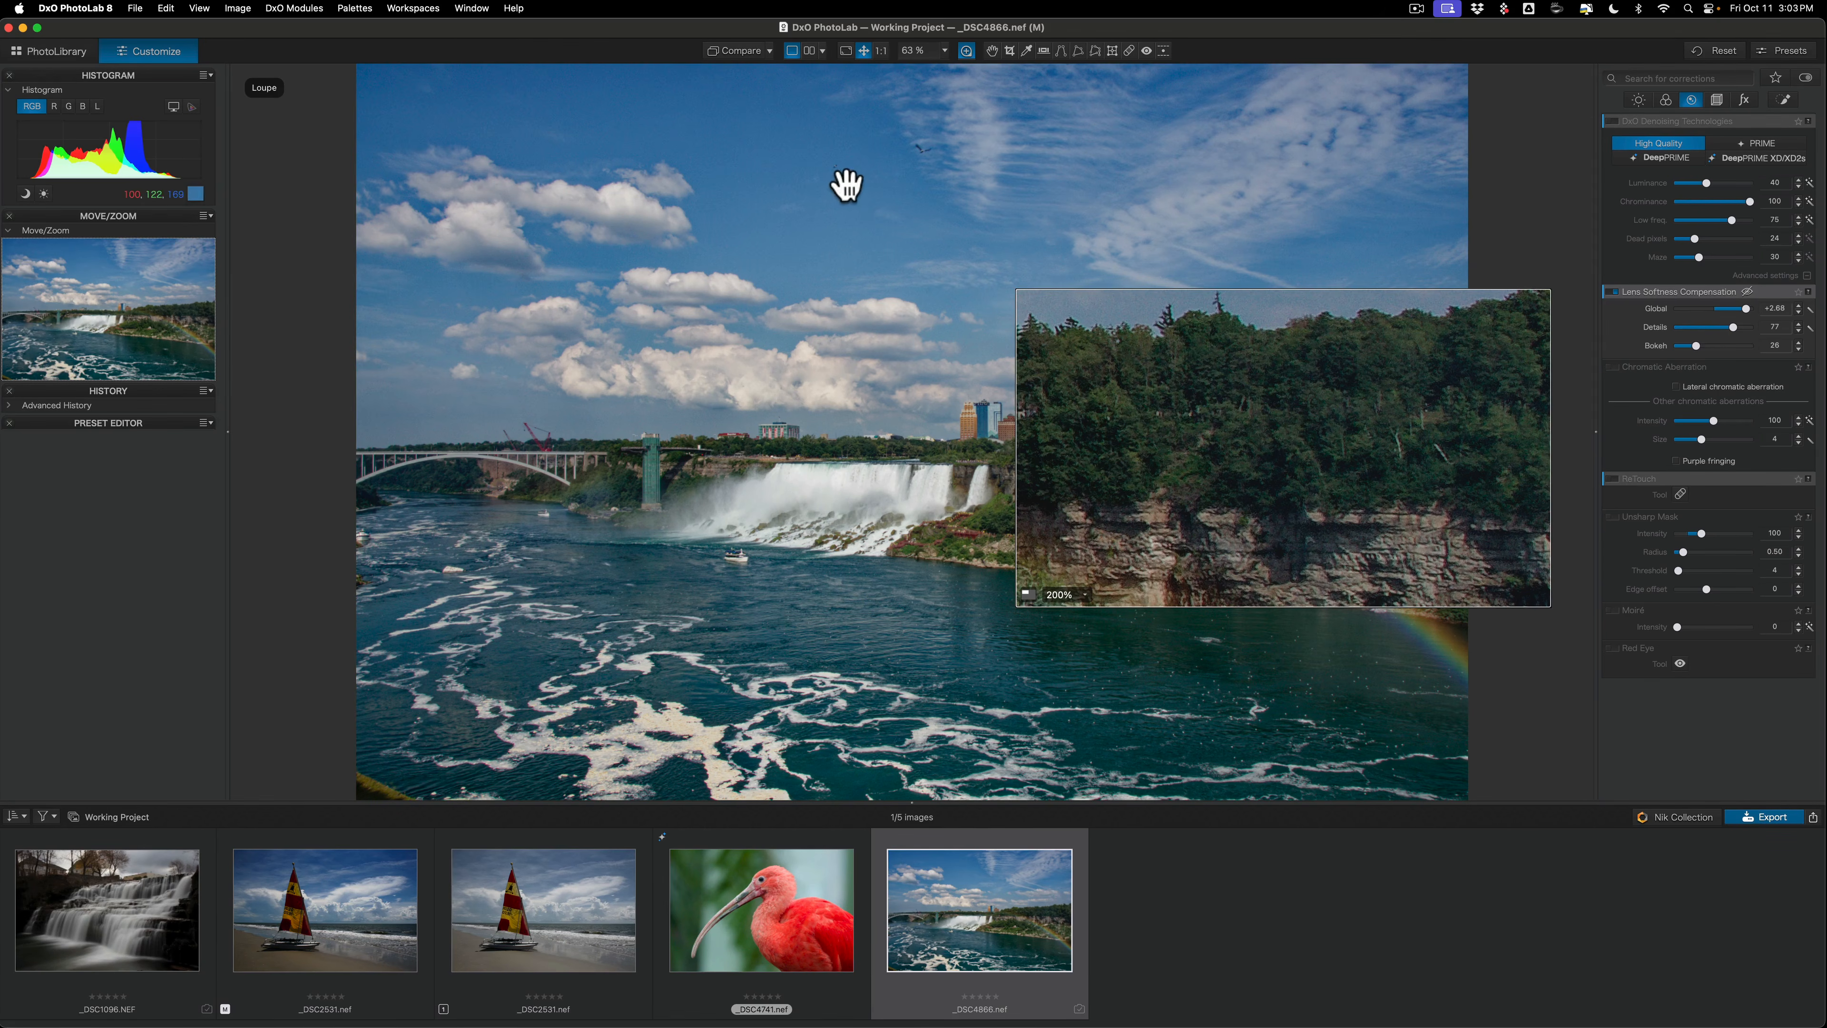
pyautogui.click(967, 51)
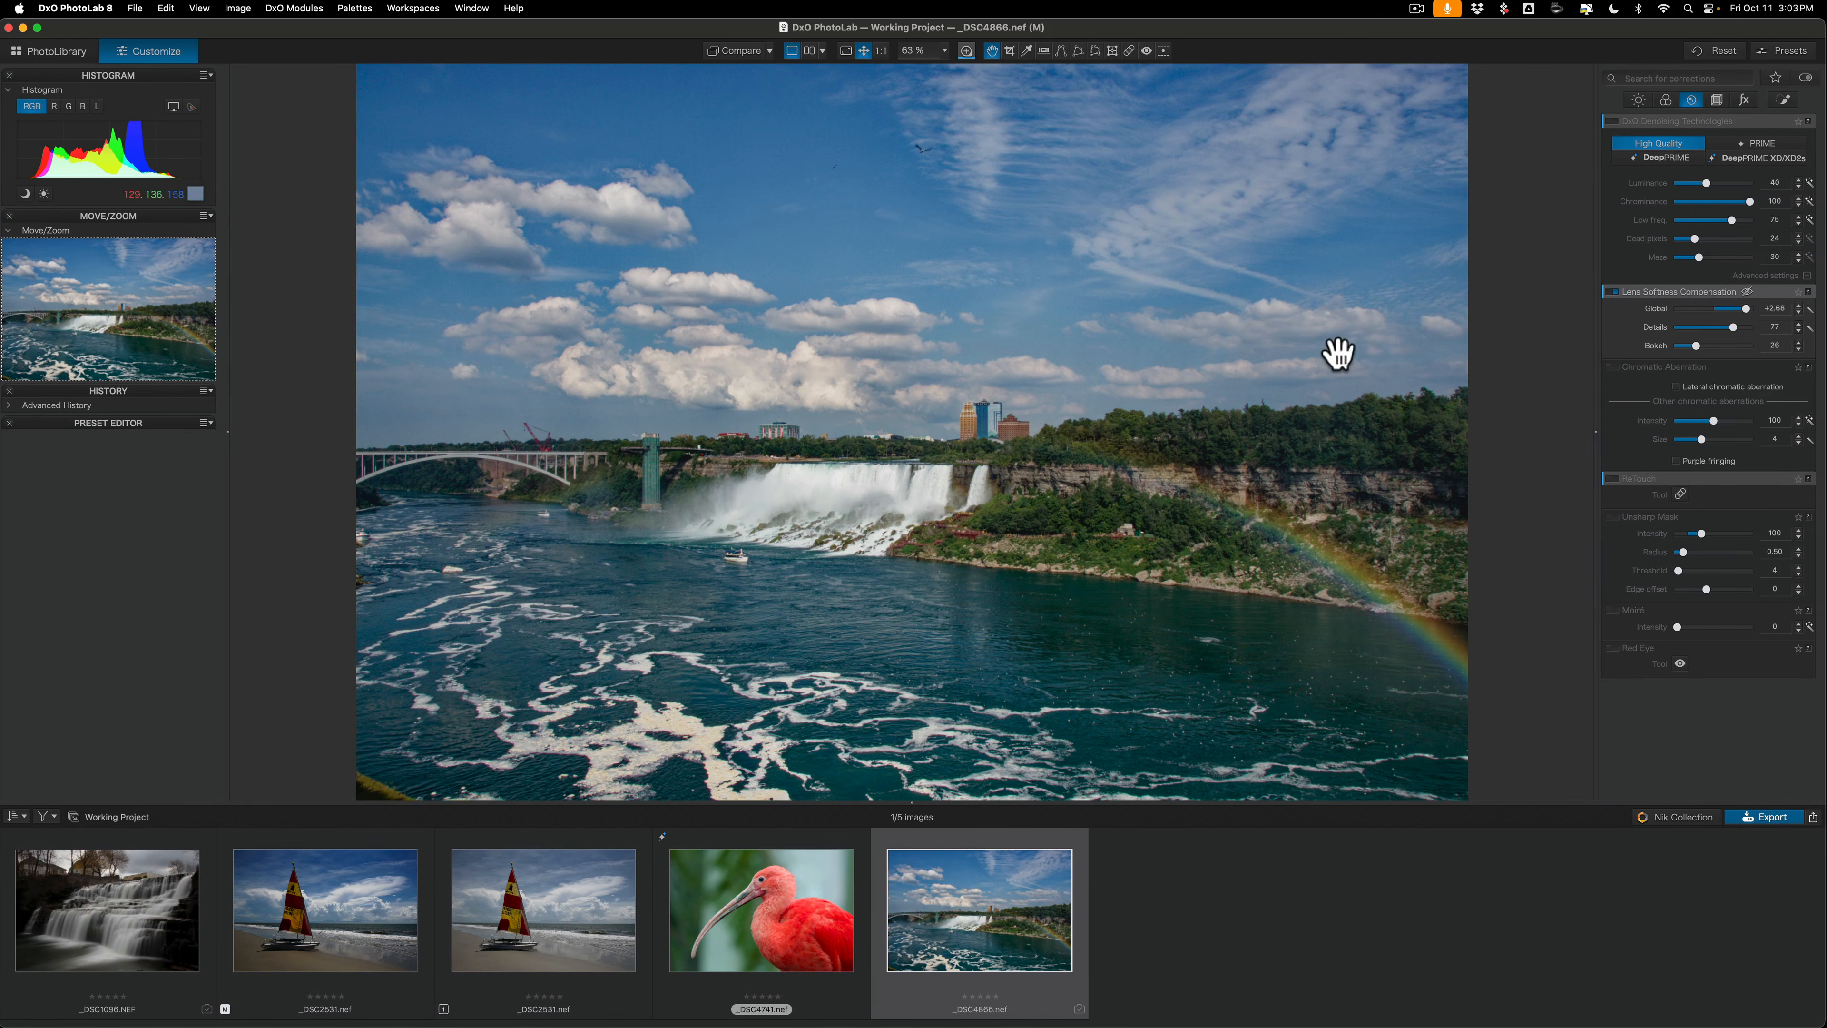
# Step: Show the Local Adjustments corrections and activate the control point, control line and graduated filter tools in turn
pyautogui.click(1784, 99)
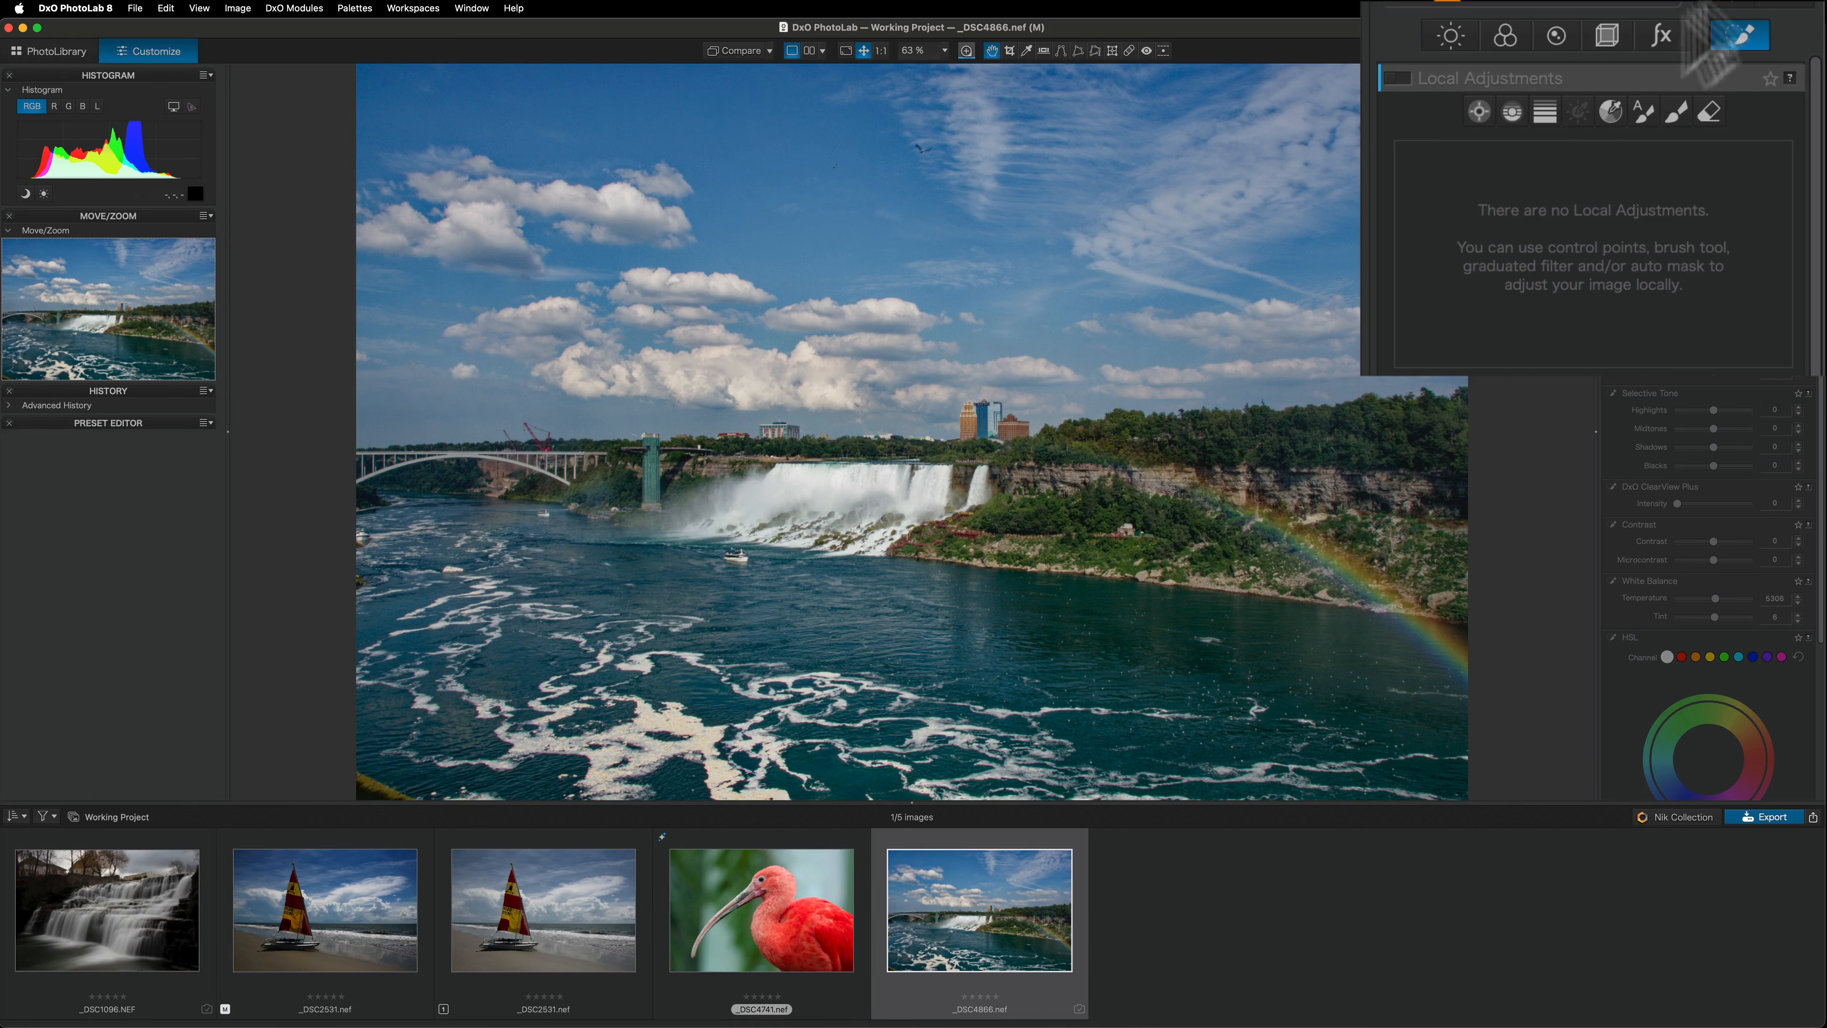
pyautogui.click(1476, 113)
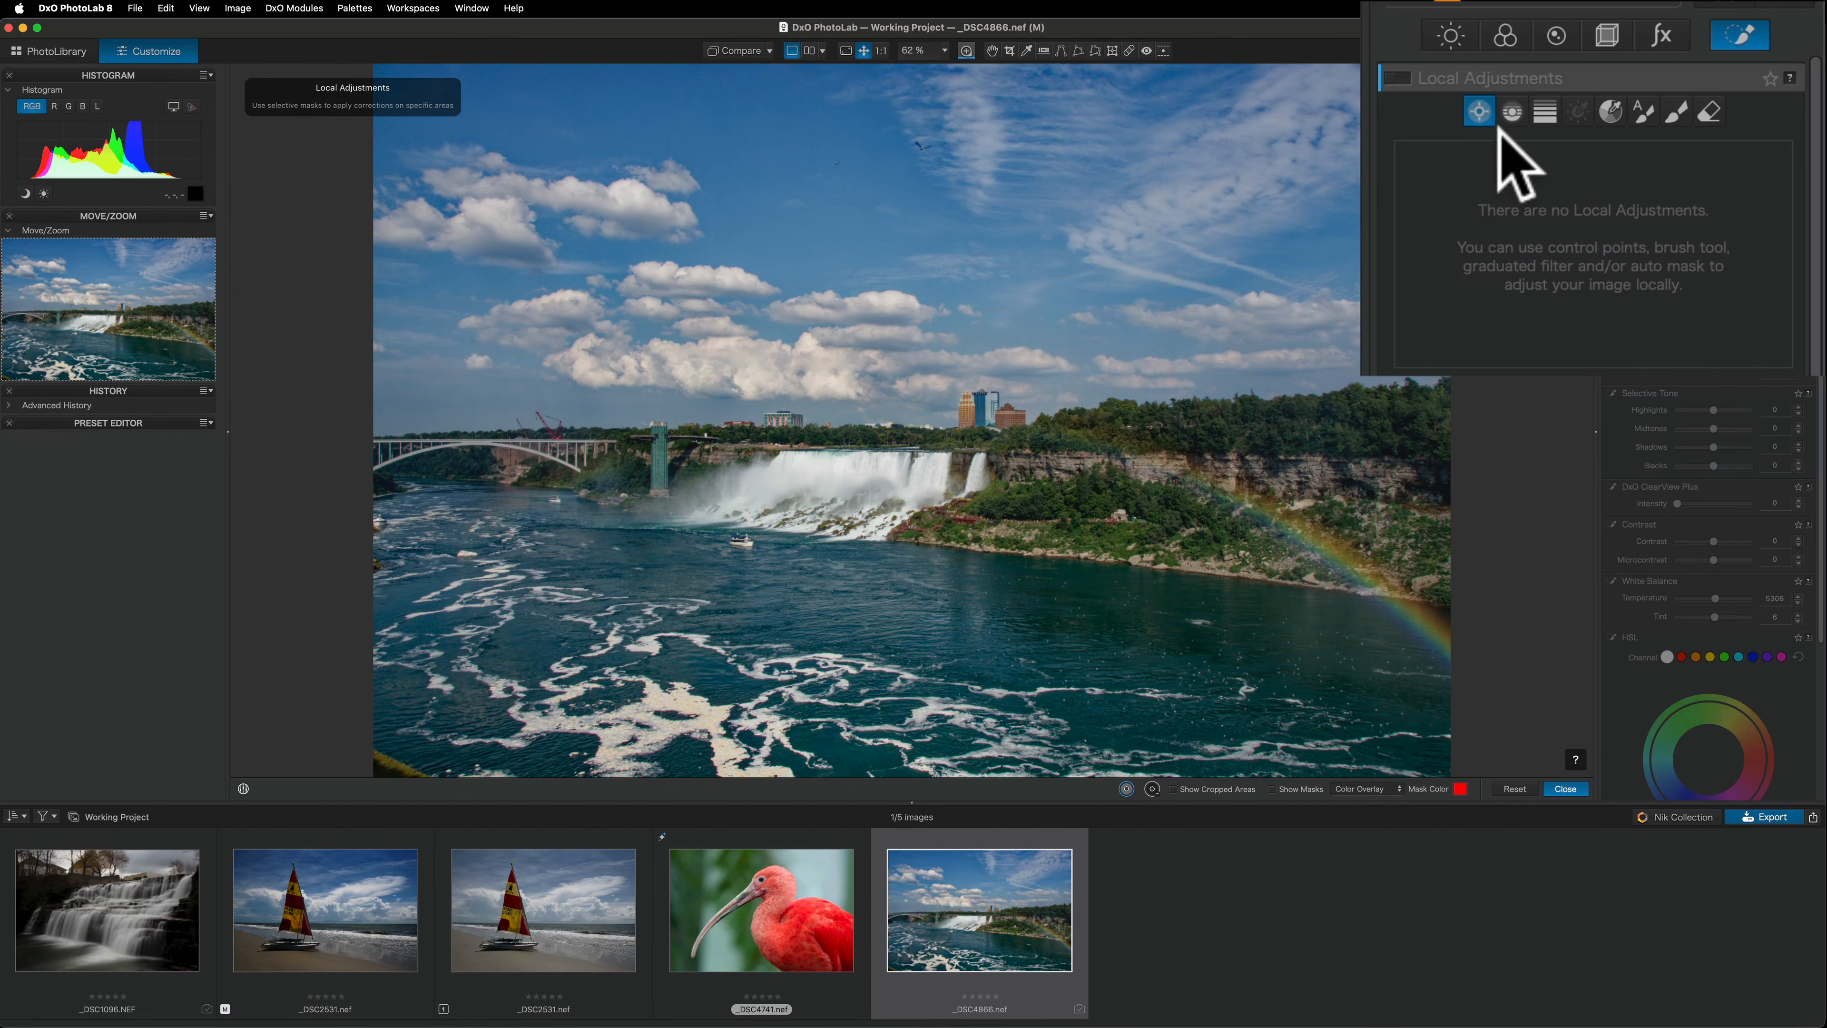
pyautogui.click(1507, 112)
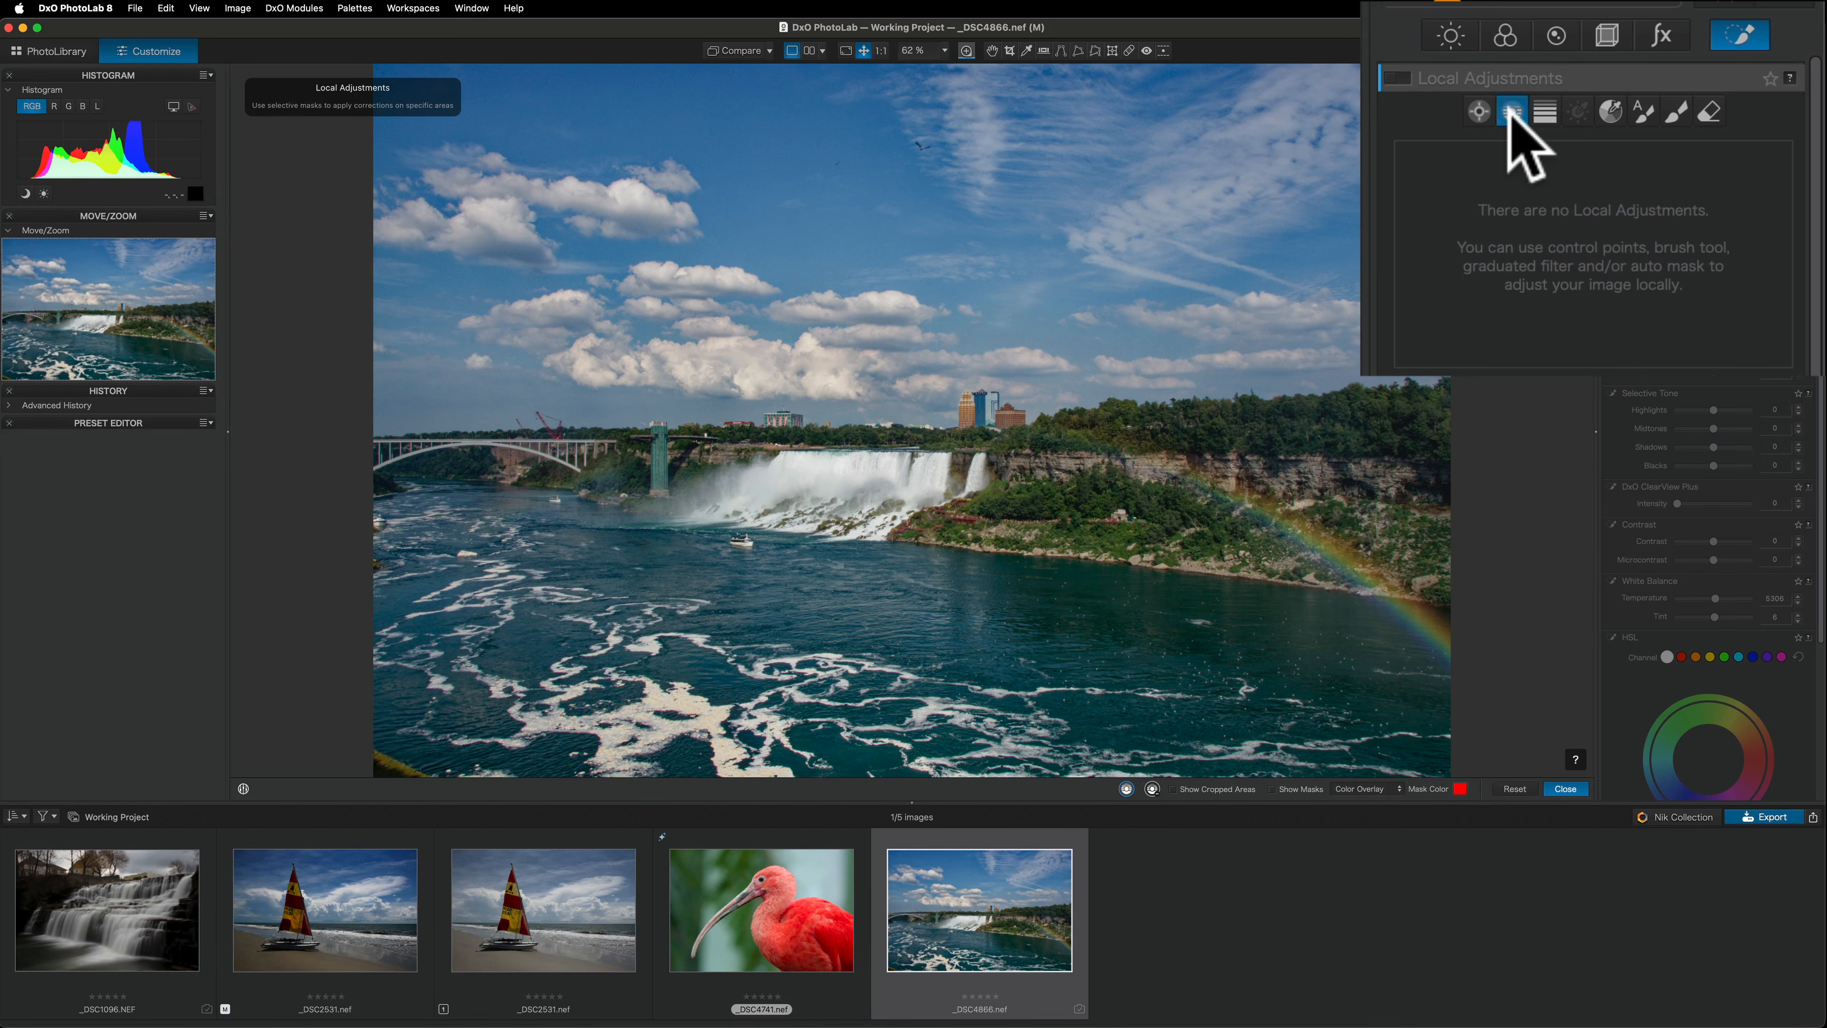
pyautogui.click(1546, 110)
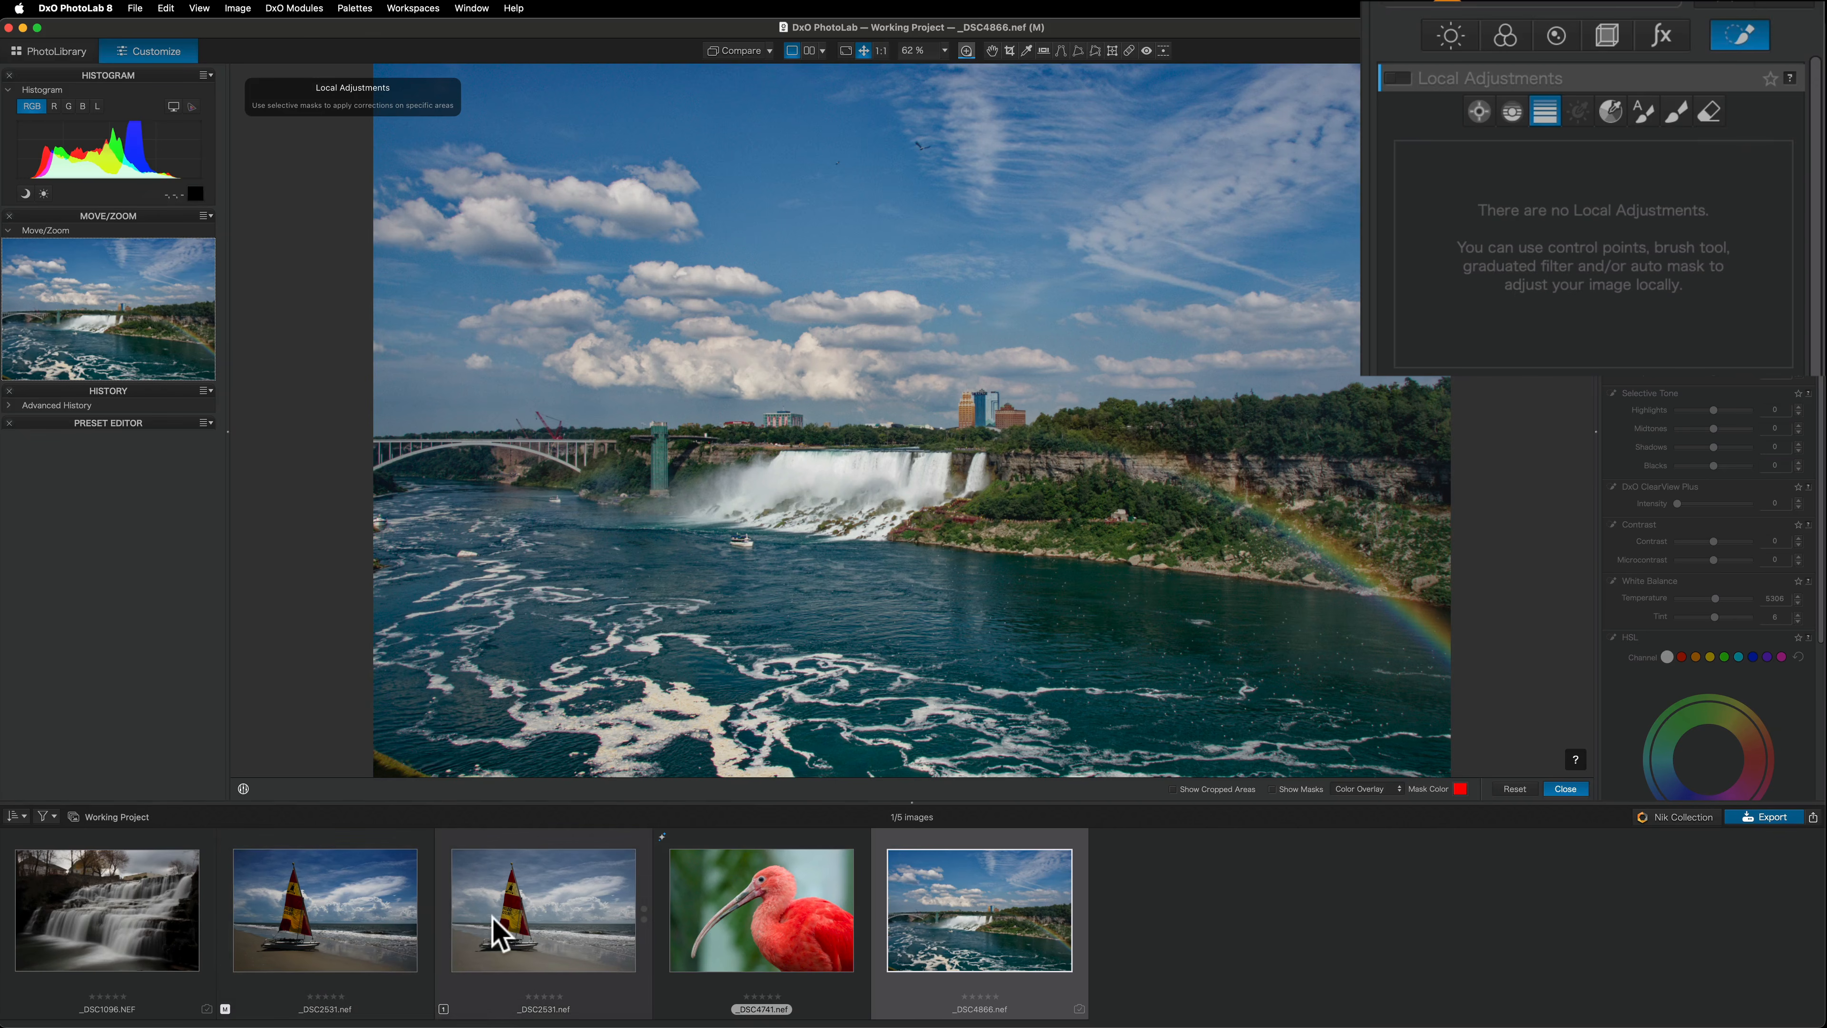
# Step: Open the second sailboat photo, _DSC2531.nef (1), and create a Hue Mask sampled from the blue sky near its upper edge
pyautogui.click(500, 934)
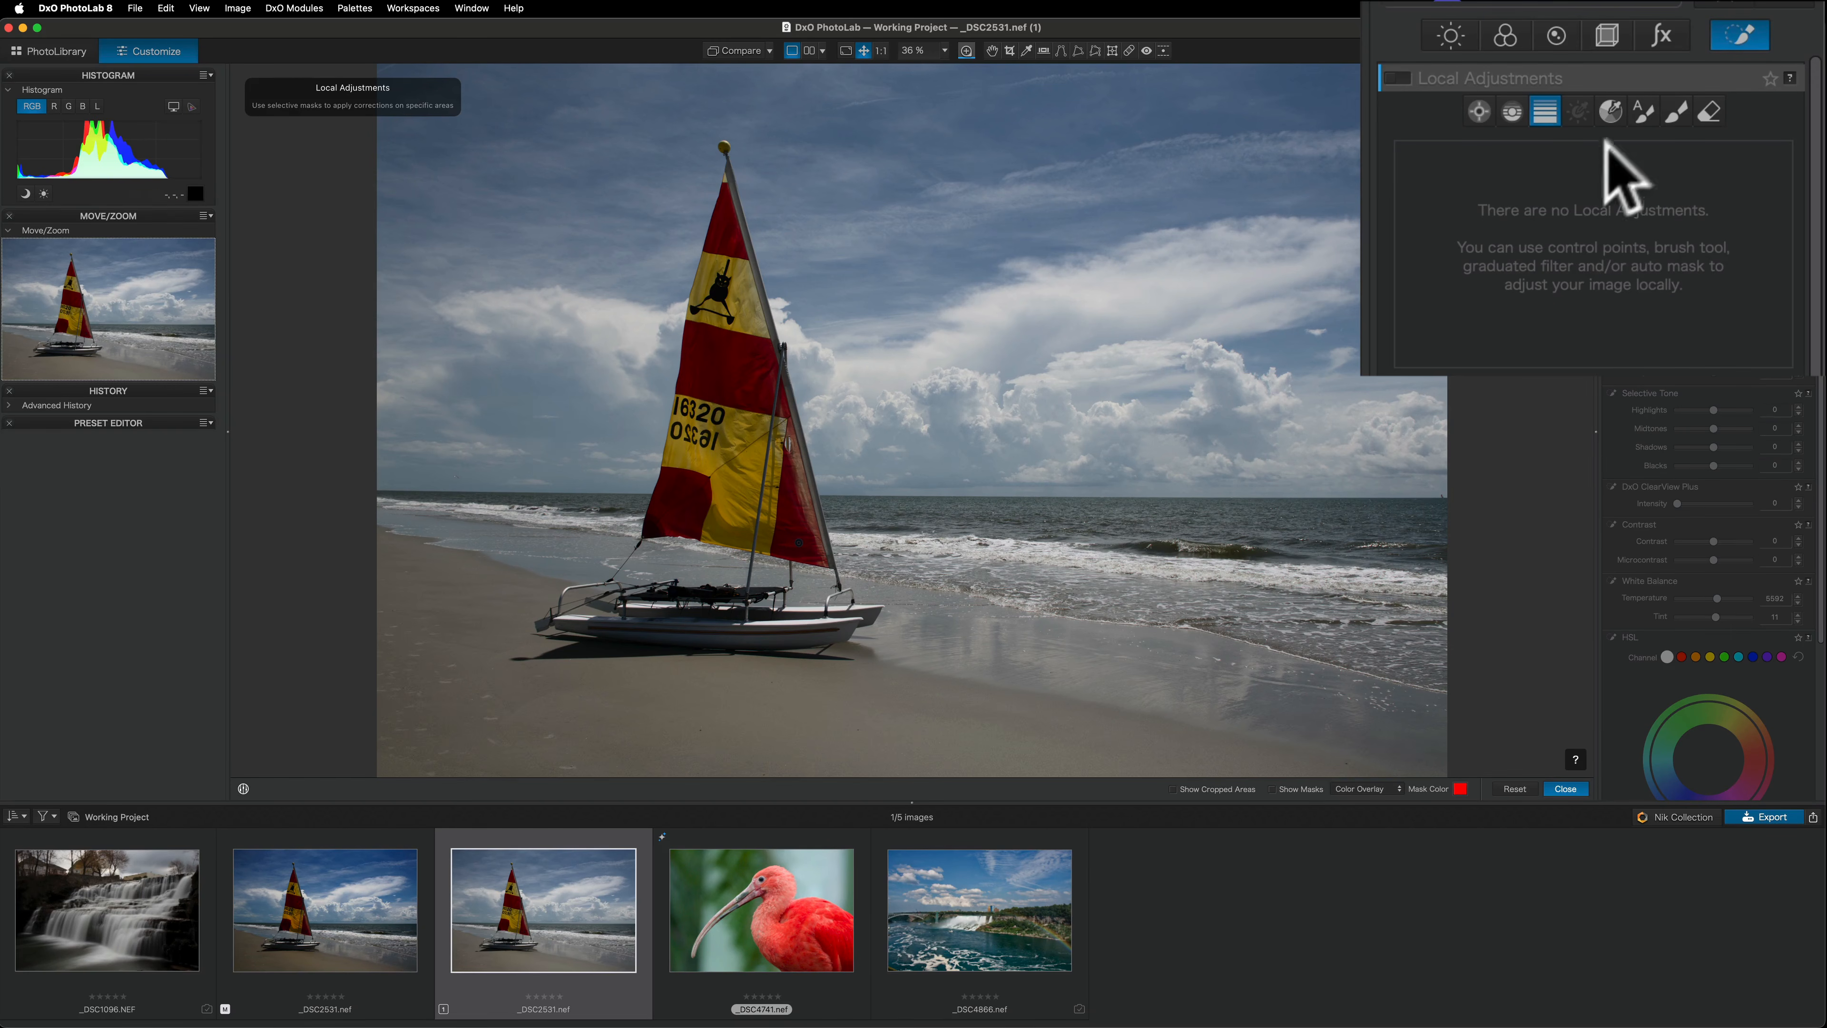
pyautogui.click(1611, 112)
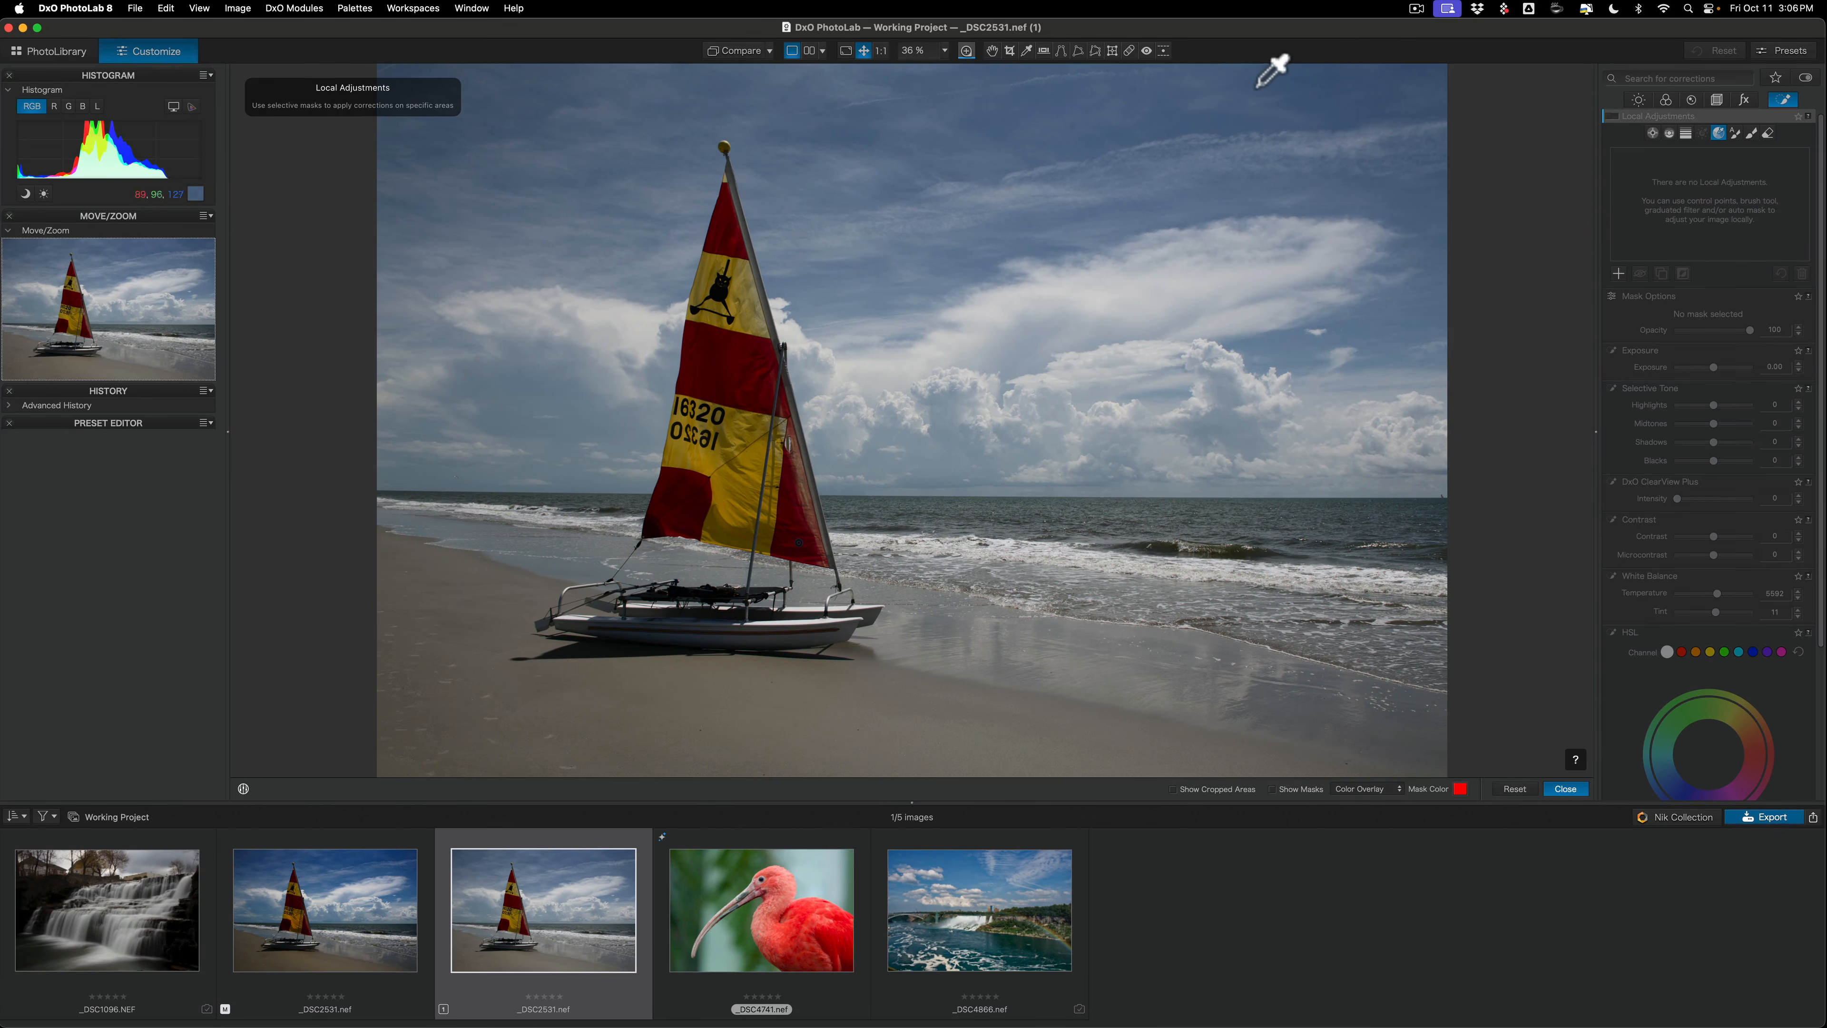
pyautogui.click(1315, 92)
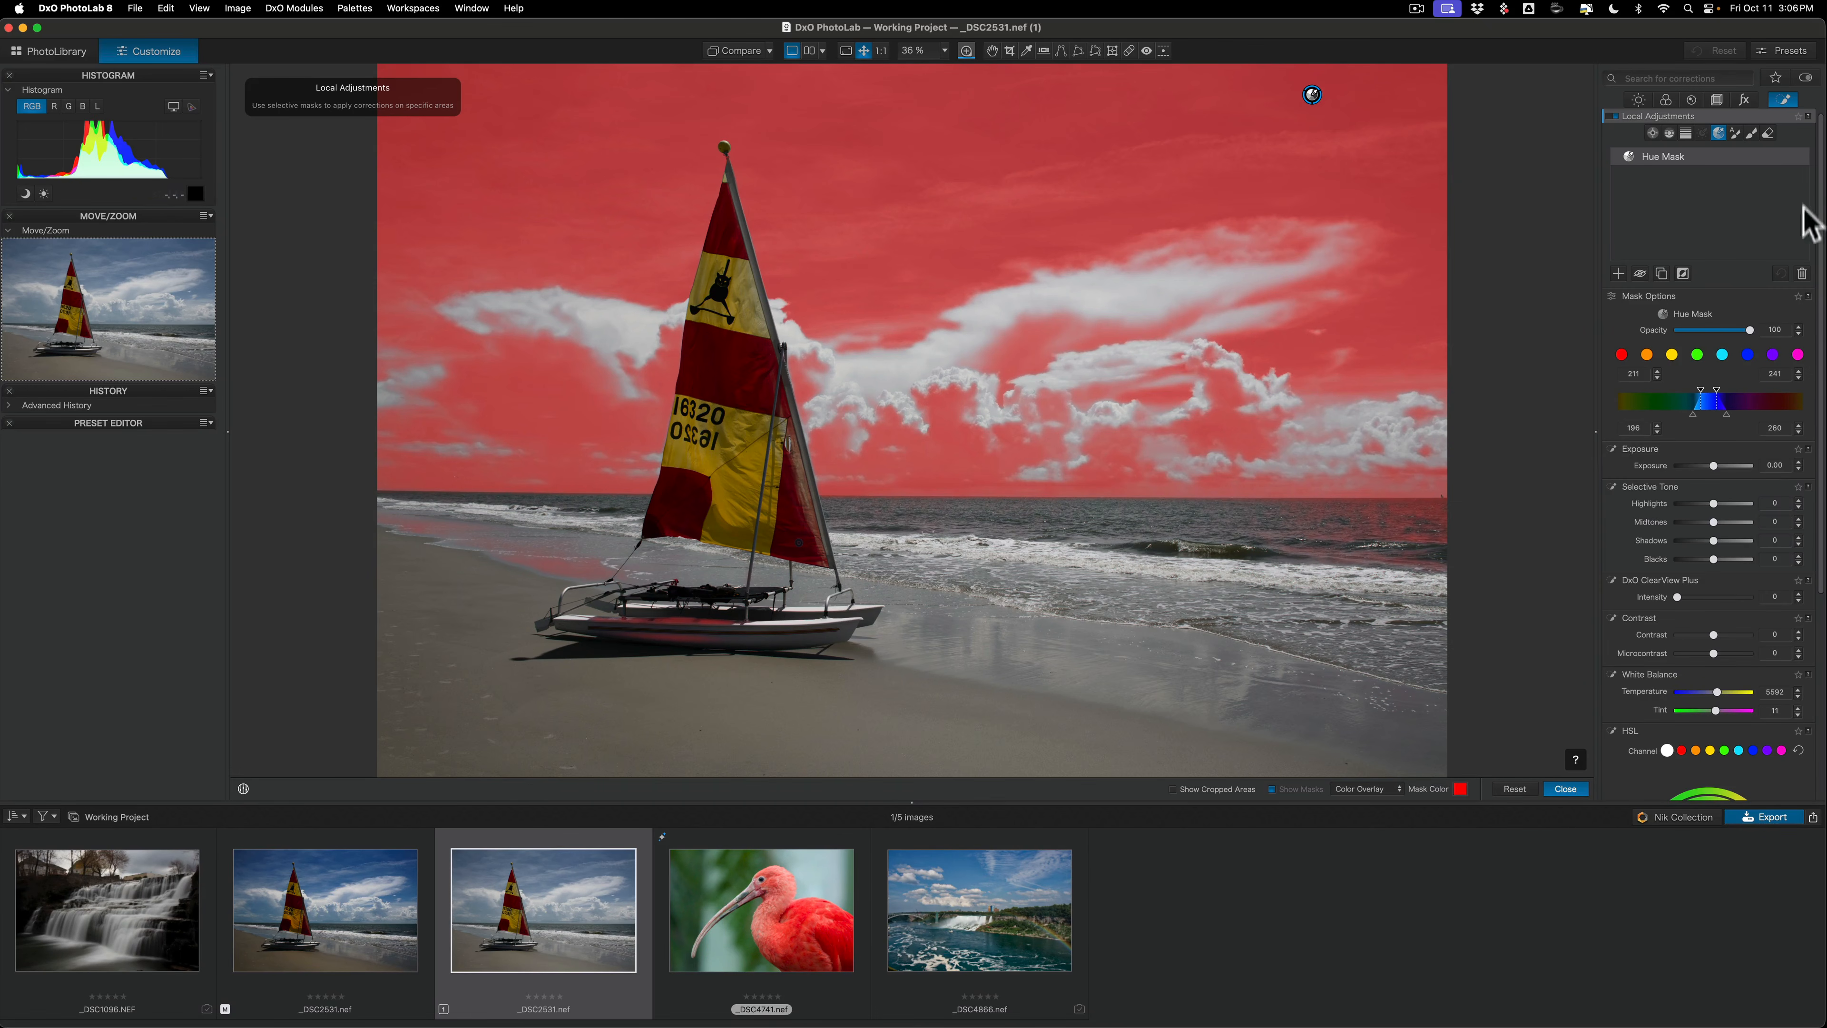
# Step: Erase the Hue Mask from the sea below the horizon with the Eraser at size 250
pyautogui.click(1769, 133)
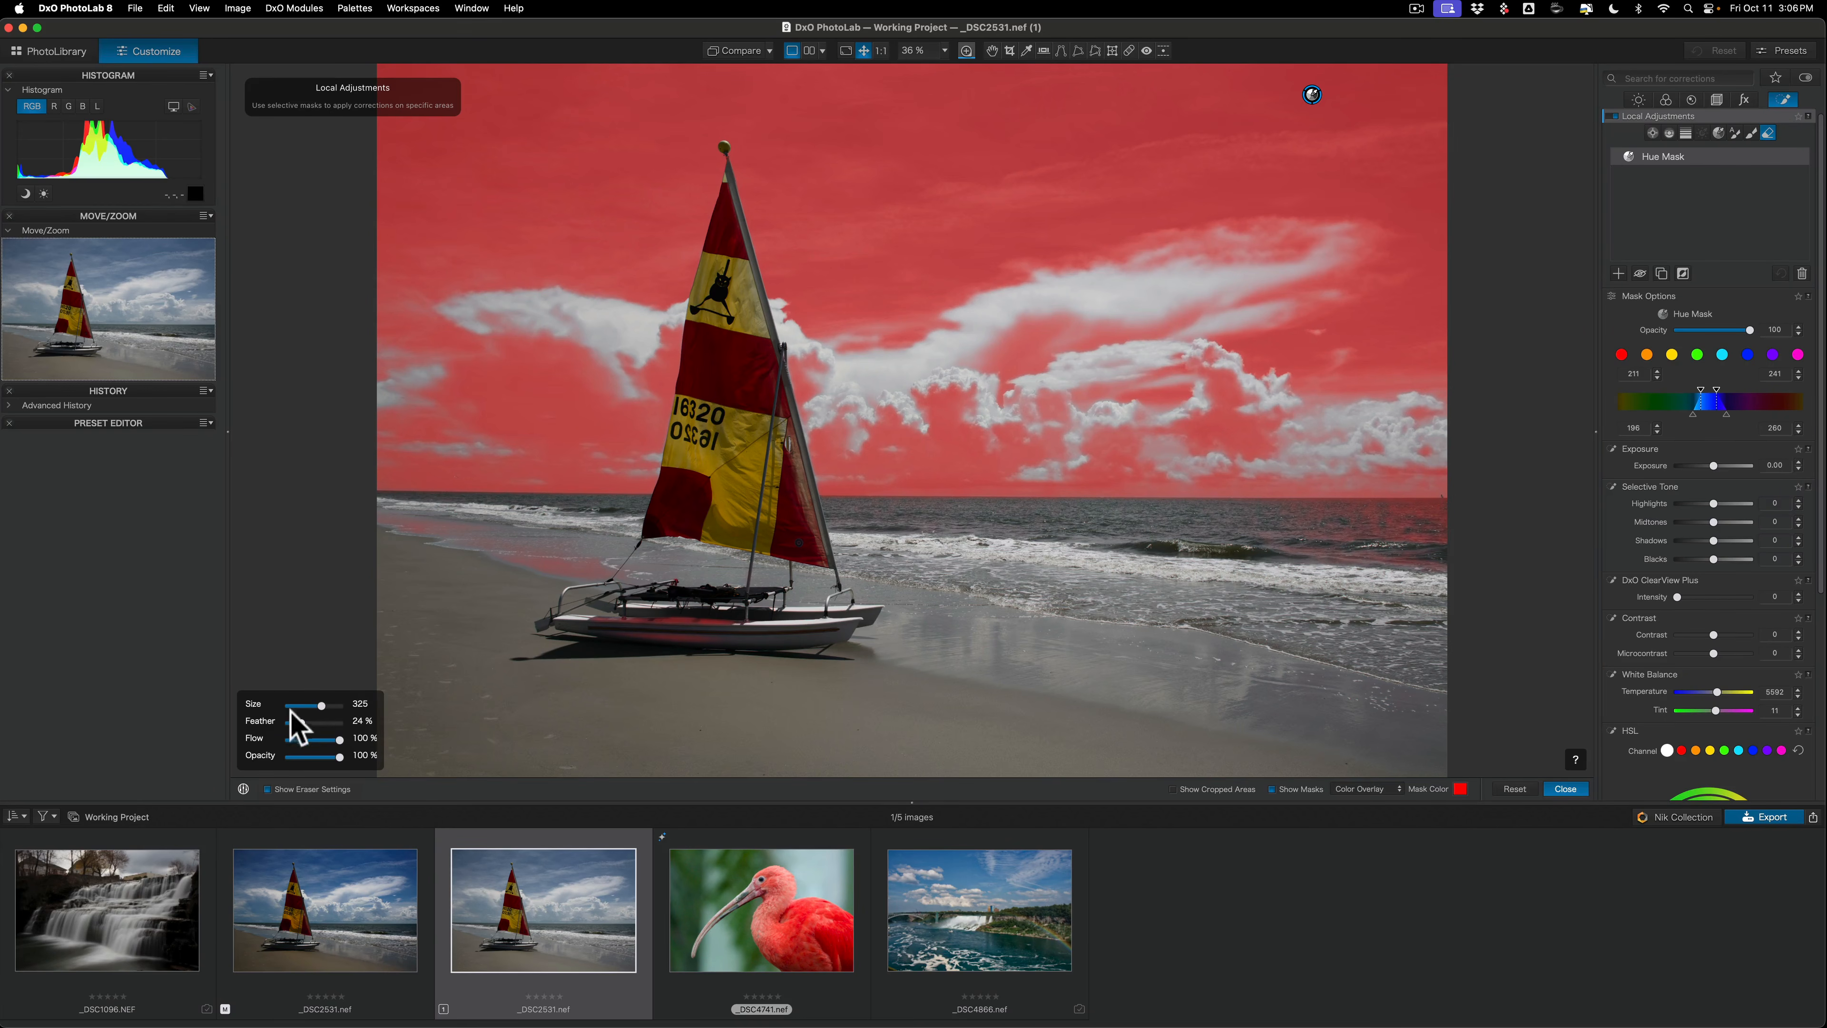
pyautogui.moveTo(321, 705); pyautogui.dragTo(313, 705)
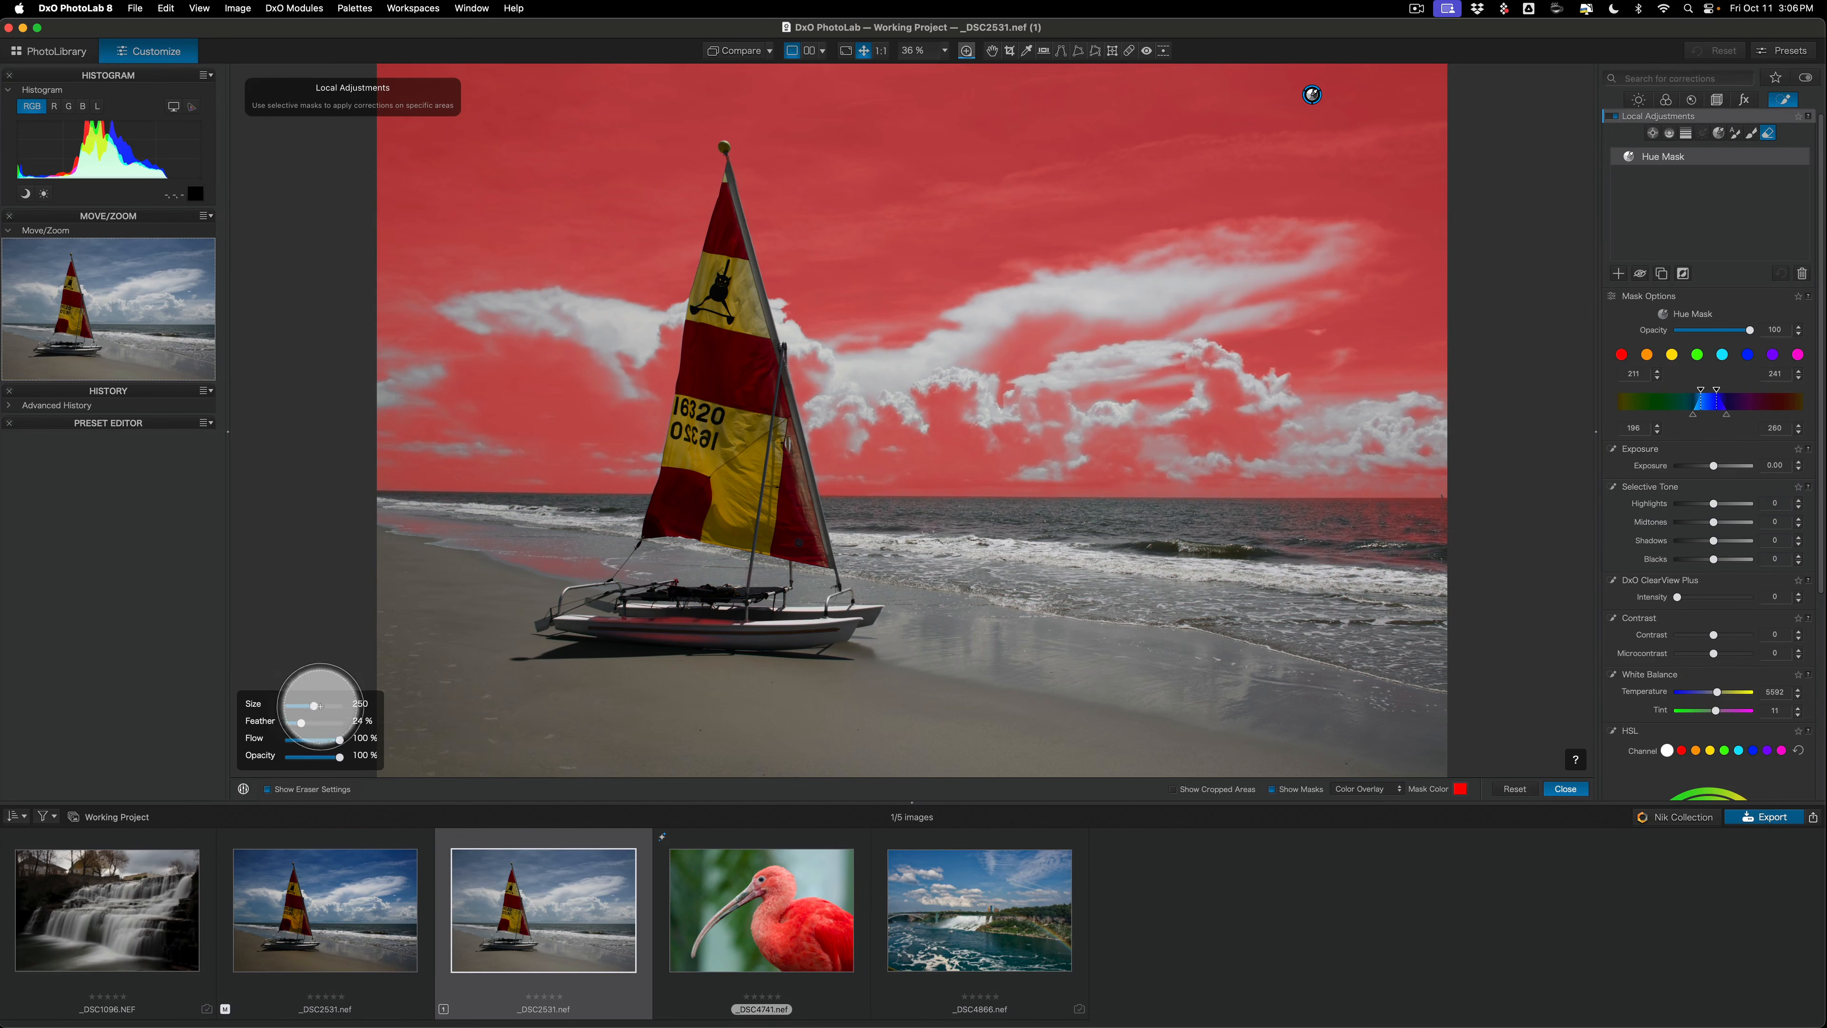
pyautogui.moveTo(1399, 550); pyautogui.dragTo(1365, 541)
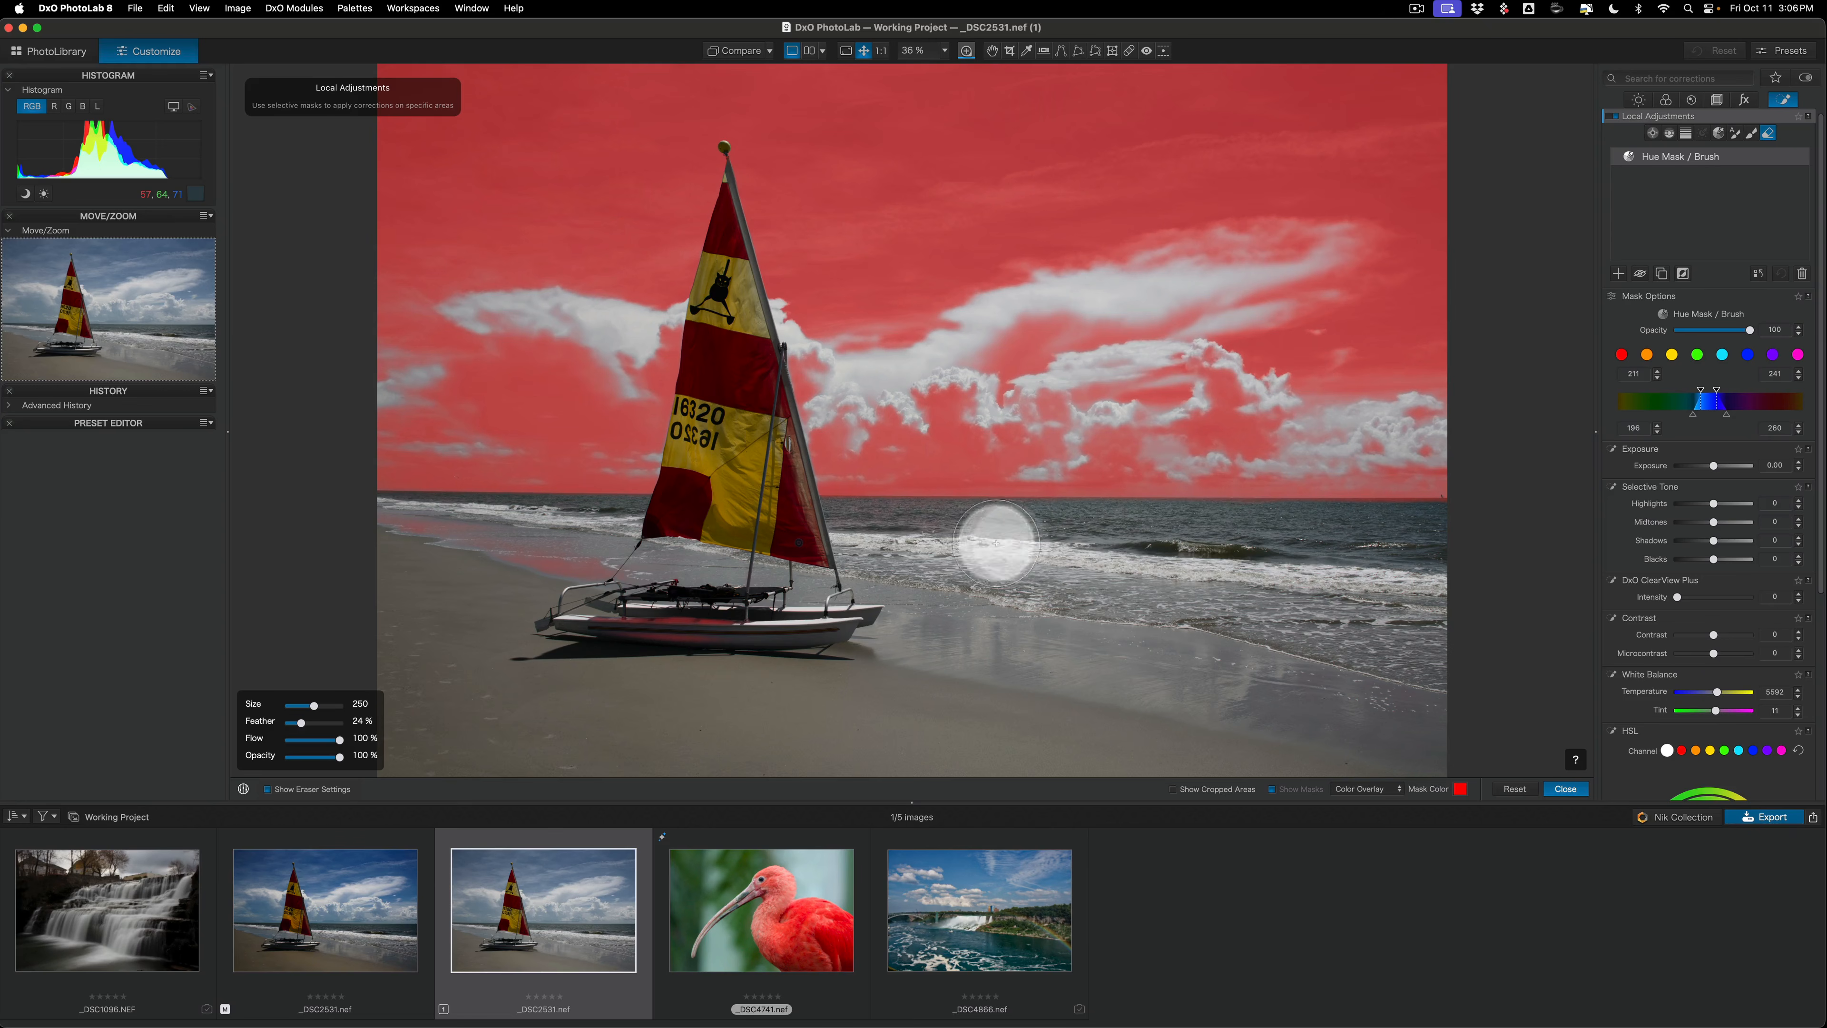
# Step: Erase the Hue Mask from the sand around the beached sailboat and return to the Hue Mask tool
pyautogui.moveTo(560, 620)
pyautogui.mouseDown()
pyautogui.moveTo(733, 607)
pyautogui.moveTo(434, 567)
pyautogui.moveTo(609, 573)
pyautogui.moveTo(415, 539)
pyautogui.mouseUp()
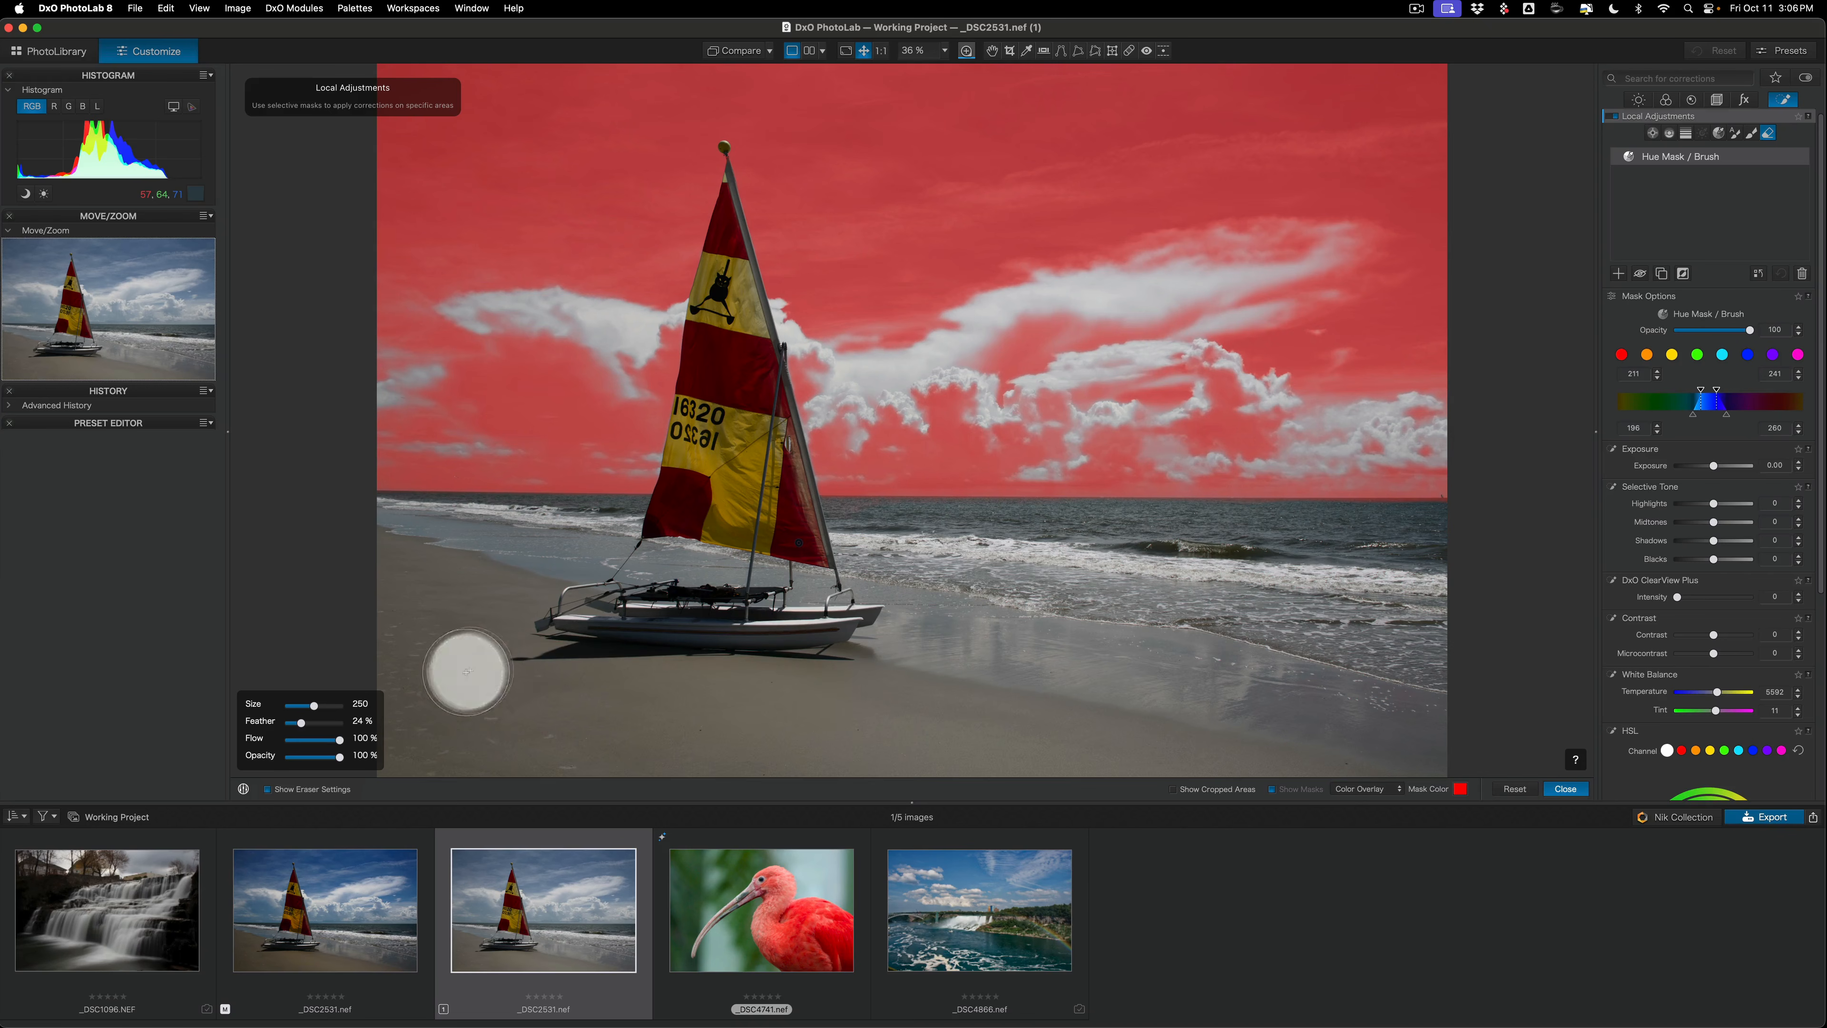
pyautogui.click(1722, 132)
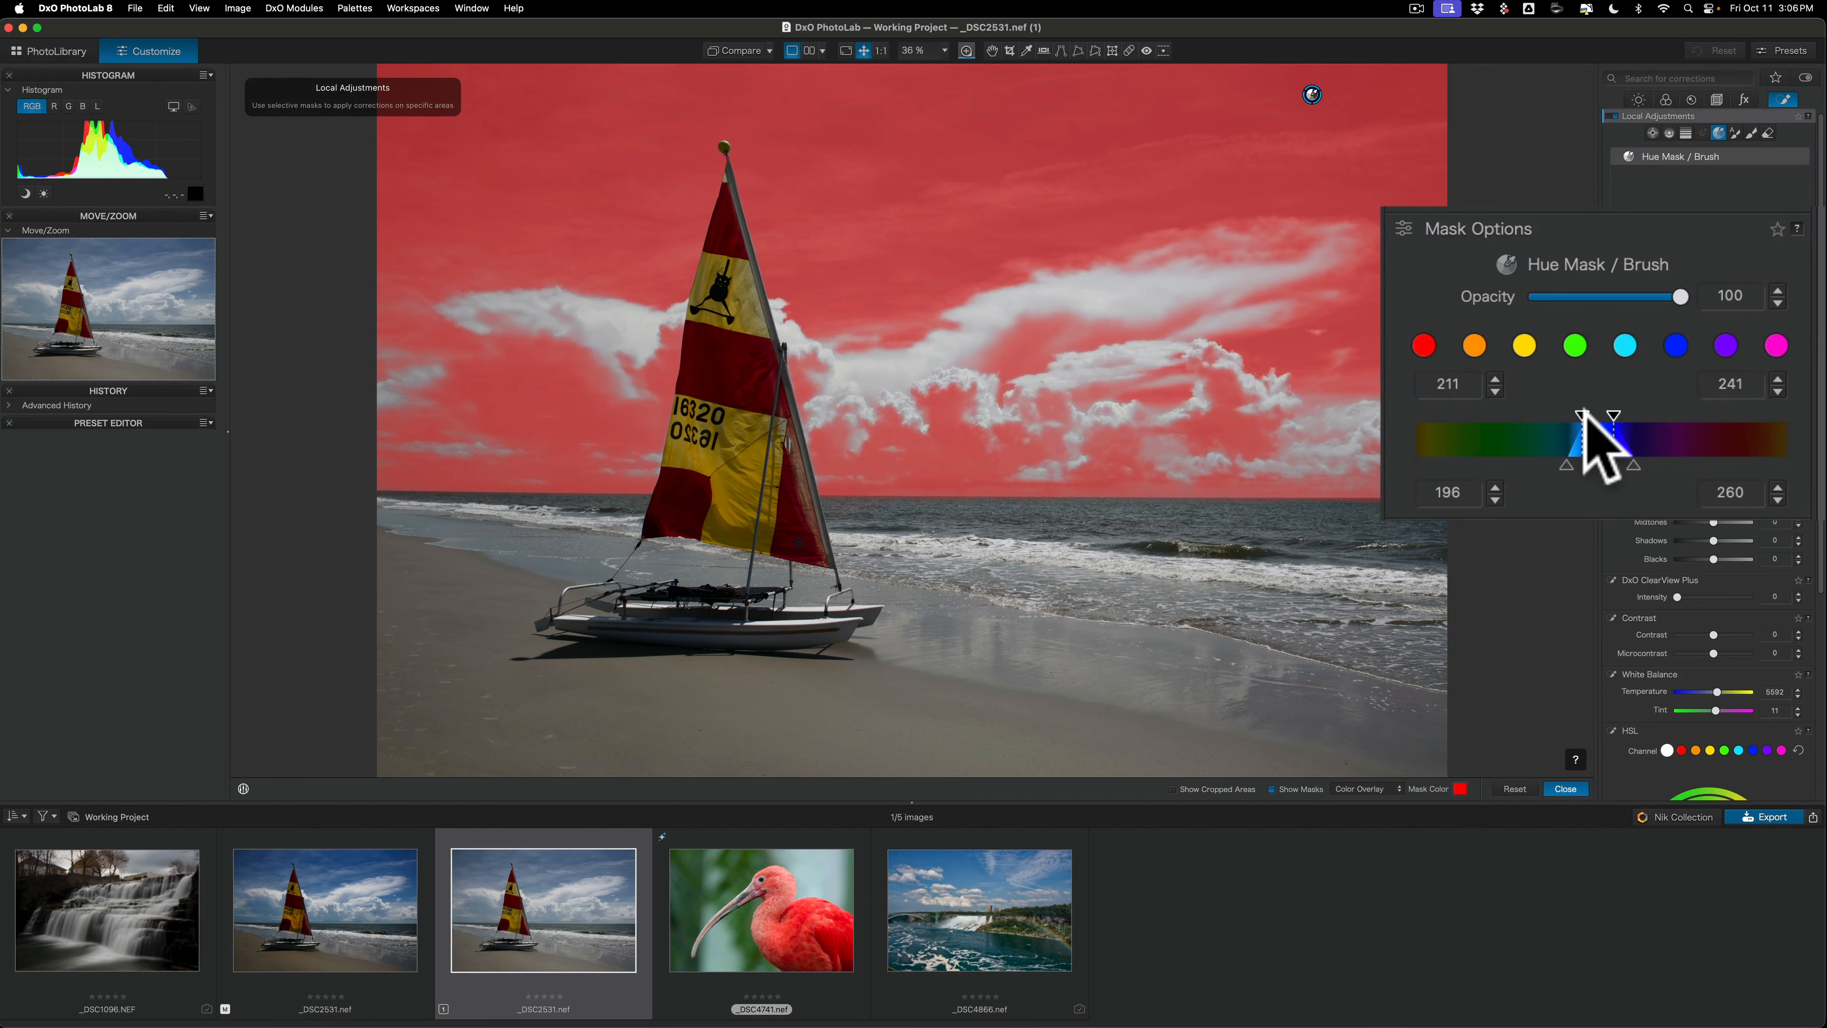
# Step: Fine-tune the Hue Mask's outer hue limits, setting the lower limit to 200 and the upper limit to 258
pyautogui.click(1495, 487)
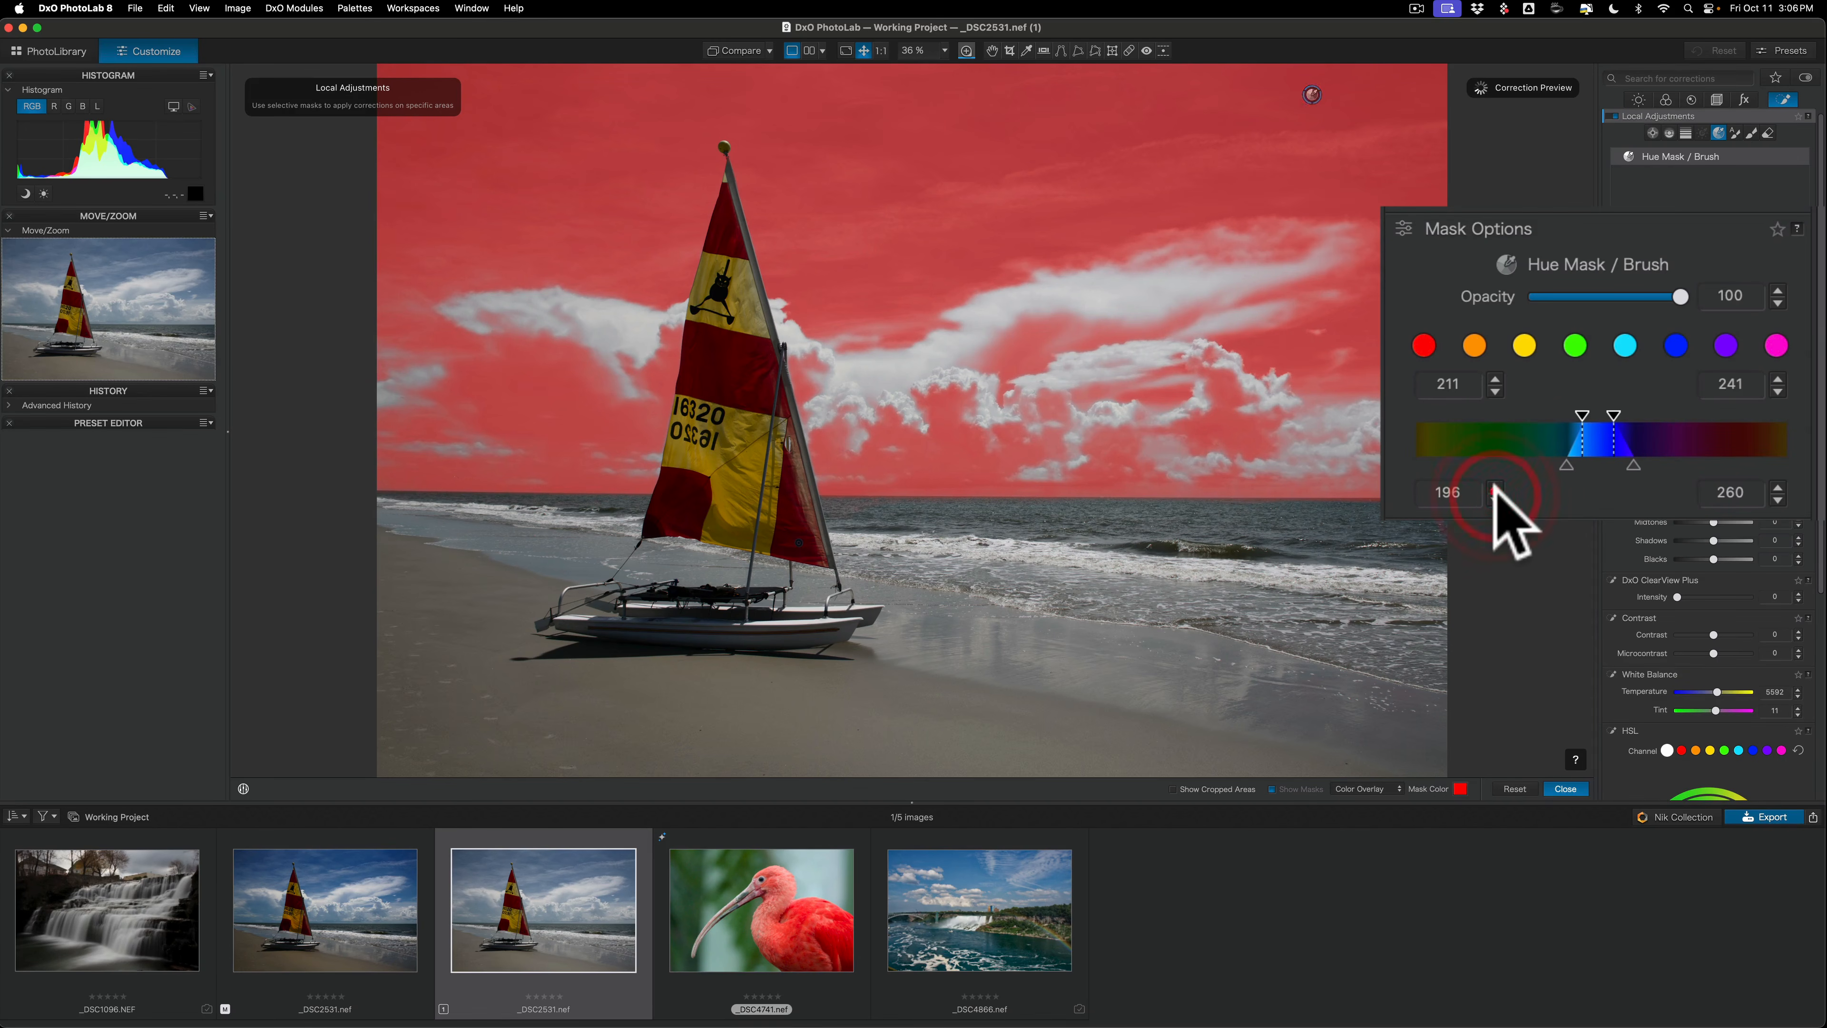
pyautogui.click(1496, 487)
pyautogui.click(1778, 498)
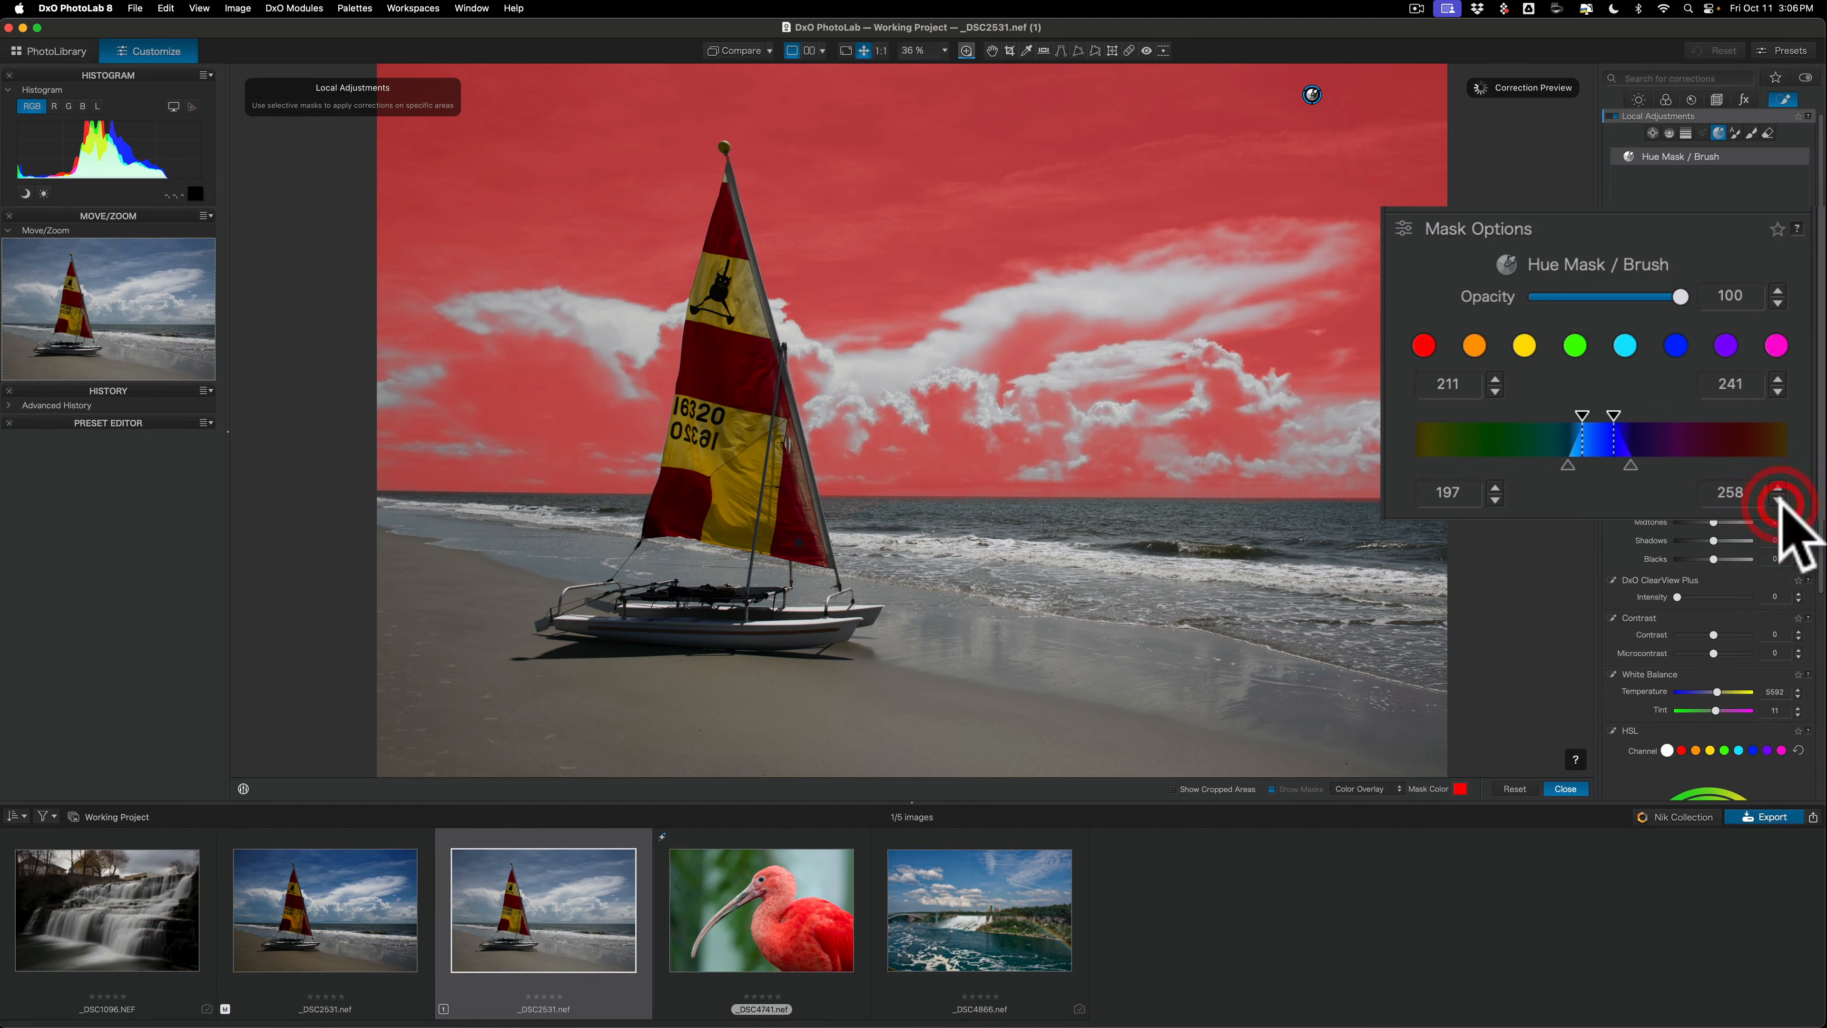
pyautogui.click(1778, 498)
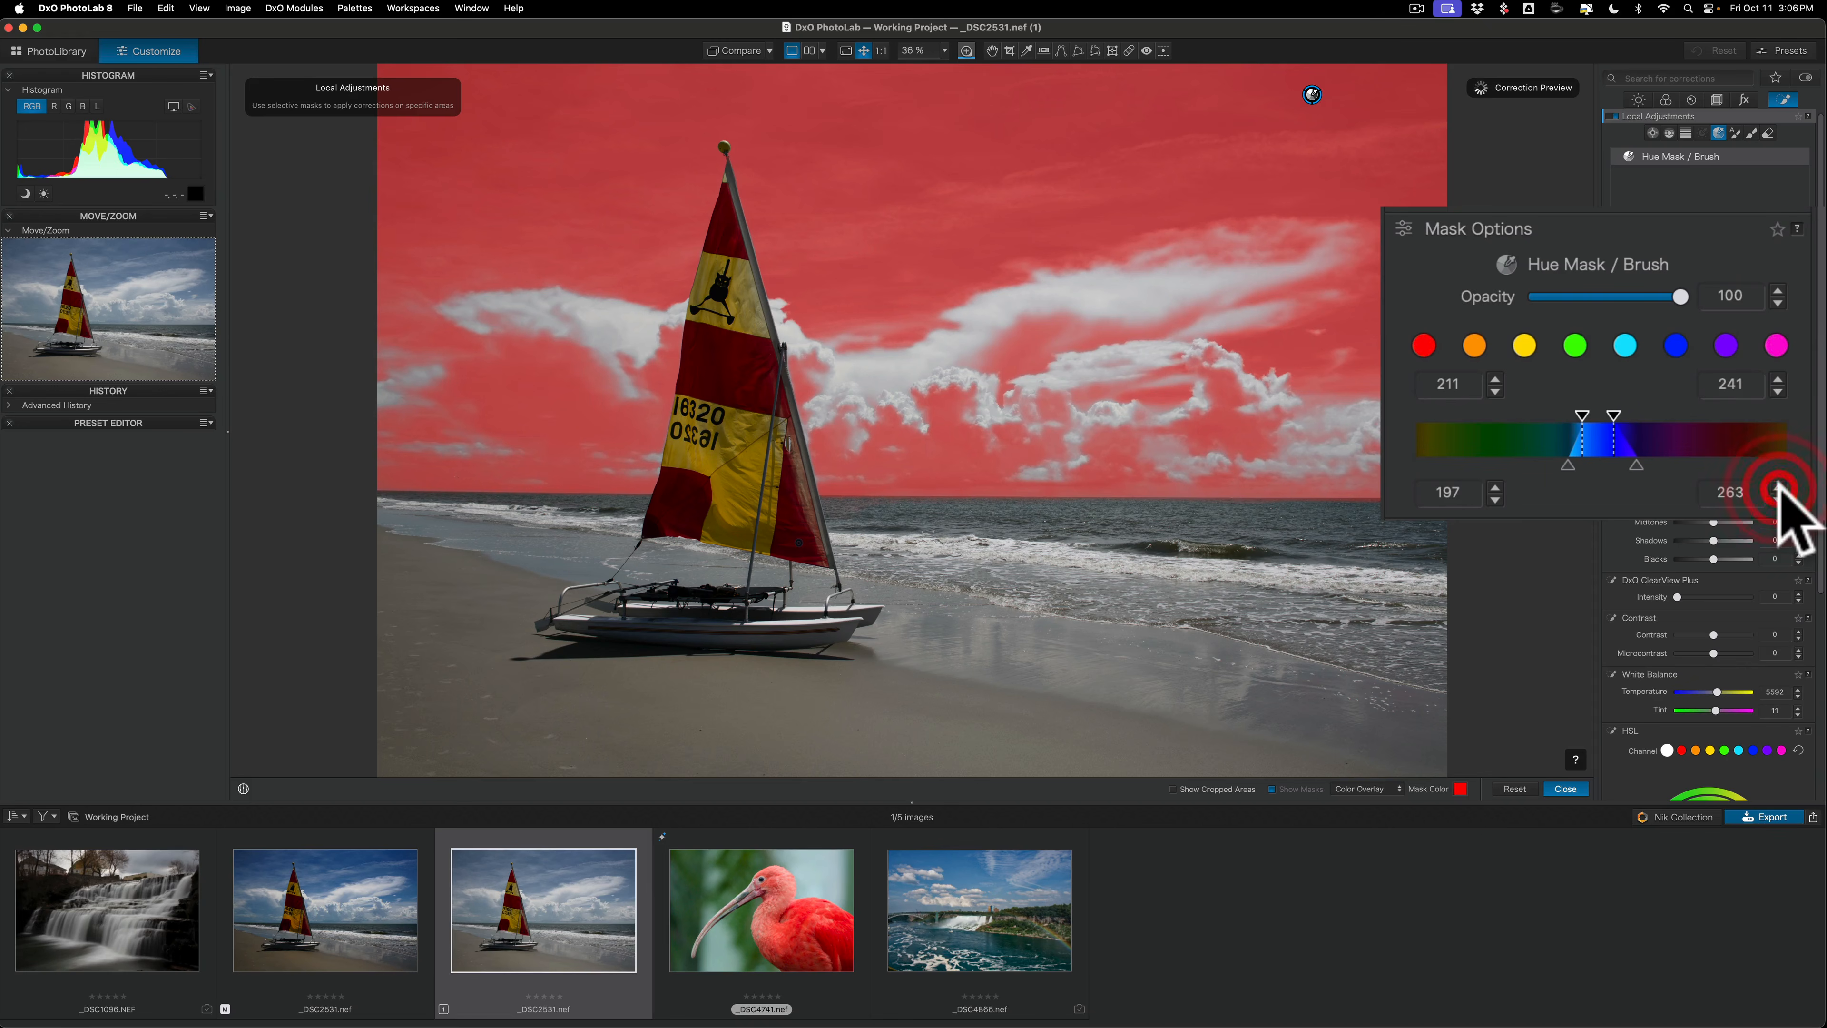
pyautogui.click(1778, 489)
pyautogui.click(1778, 498)
pyautogui.click(1778, 499)
pyautogui.click(1778, 499)
pyautogui.click(1778, 498)
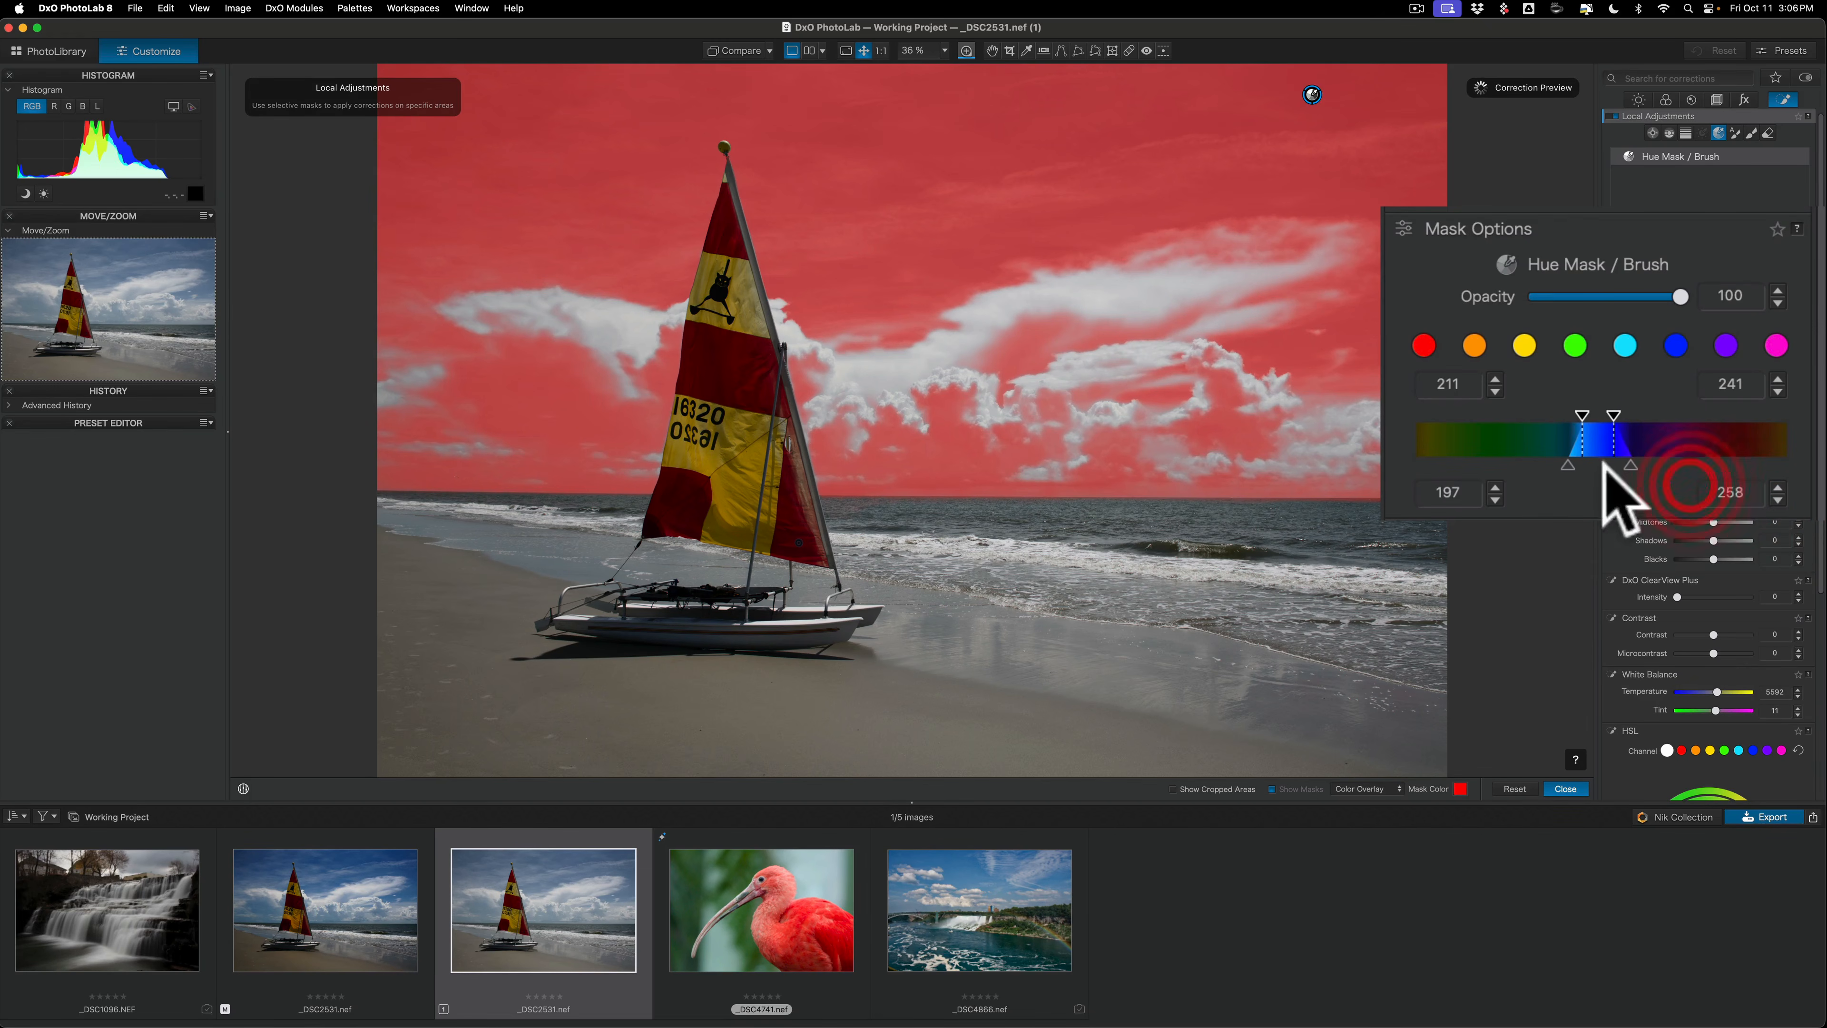
pyautogui.click(1496, 488)
pyautogui.click(1495, 487)
pyautogui.click(1495, 488)
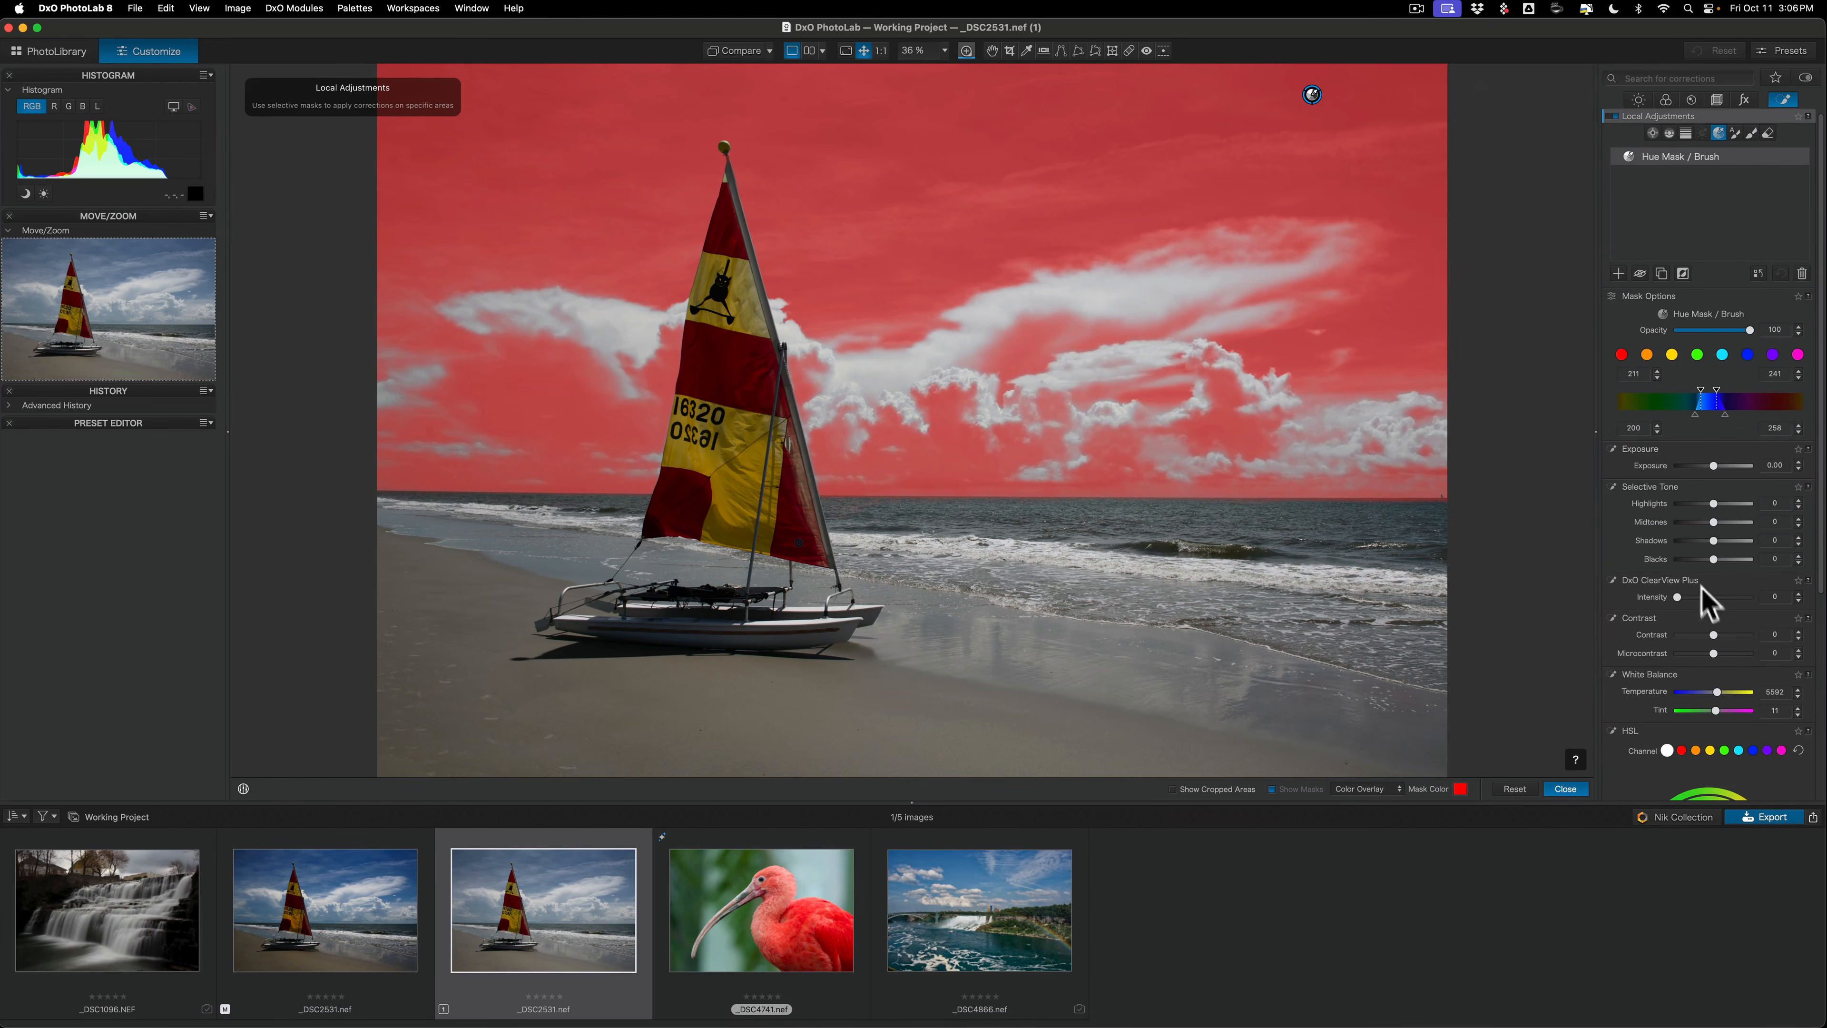
# Step: Strengthen the masked sky with DxO ClearView Plus intensity 33, Contrast 23 and Microcontrast 27
pyautogui.moveTo(1682, 596); pyautogui.dragTo(1723, 643)
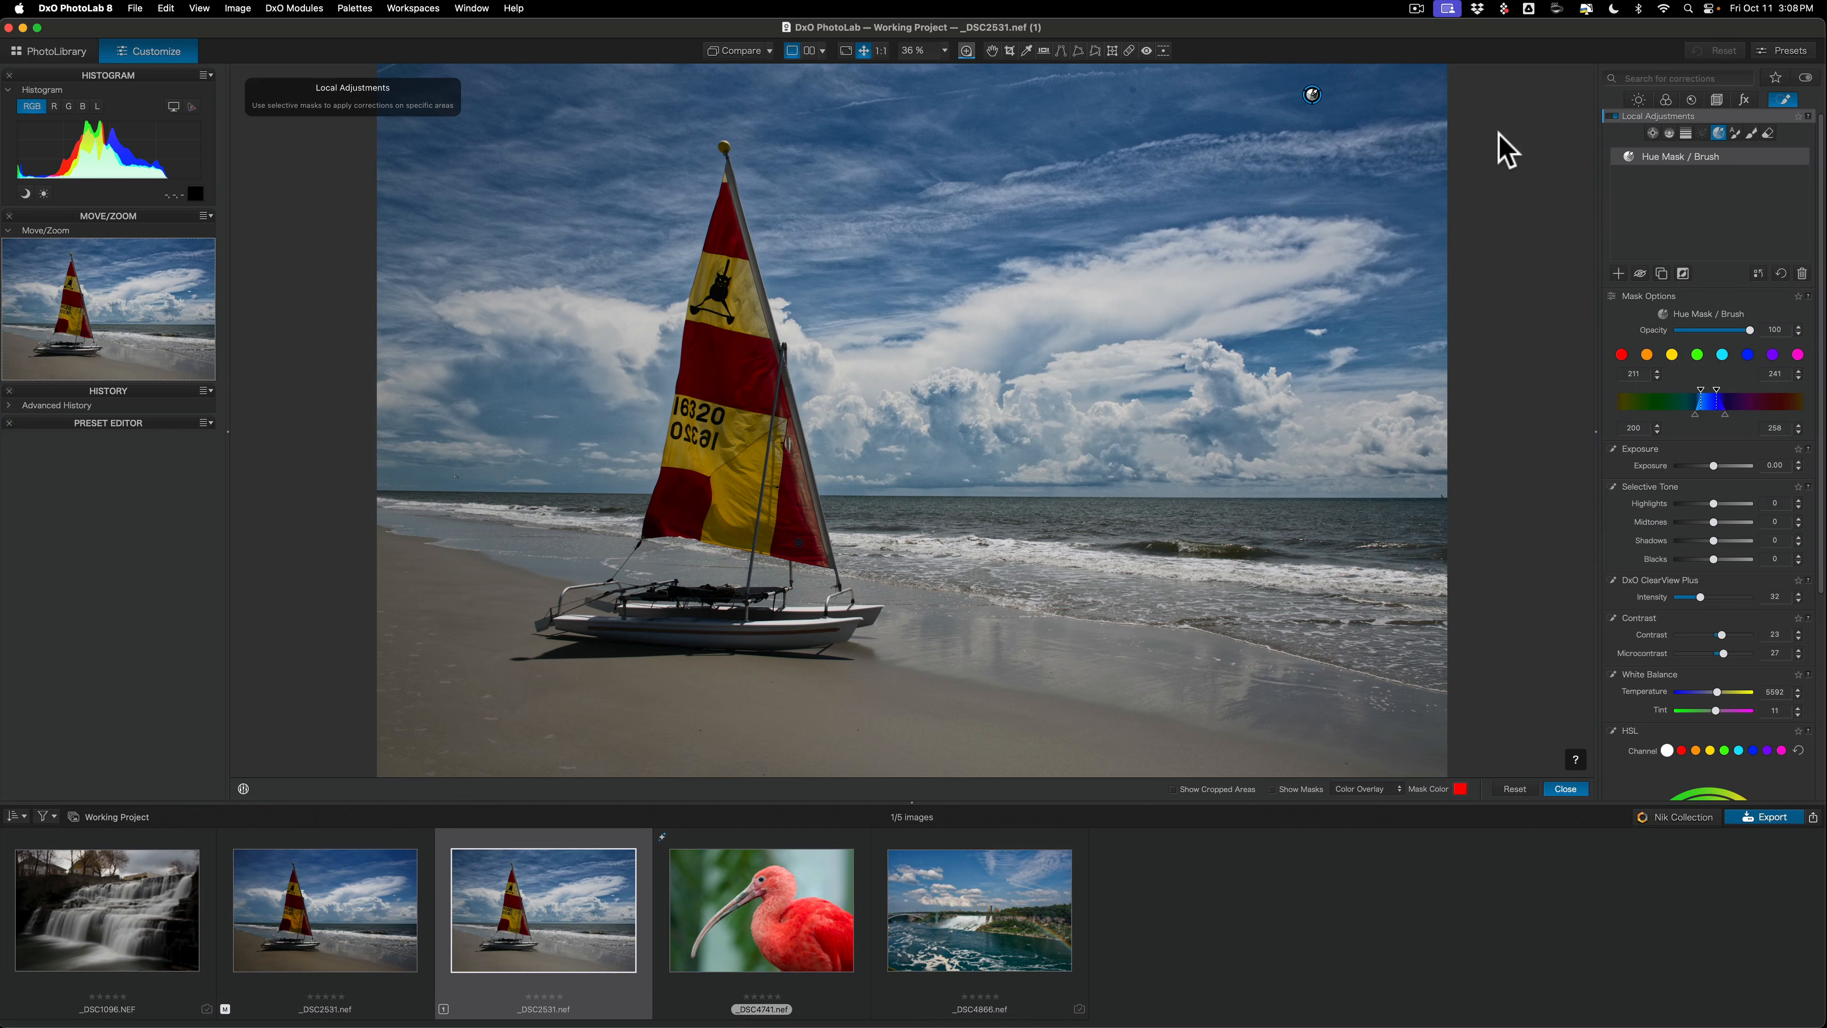
# Step: Switch to the What's new in DxO PhotoLab 8 page in the browser and review the version comparison and feature sections
pyautogui.hotkey('ctrl', 'Right')
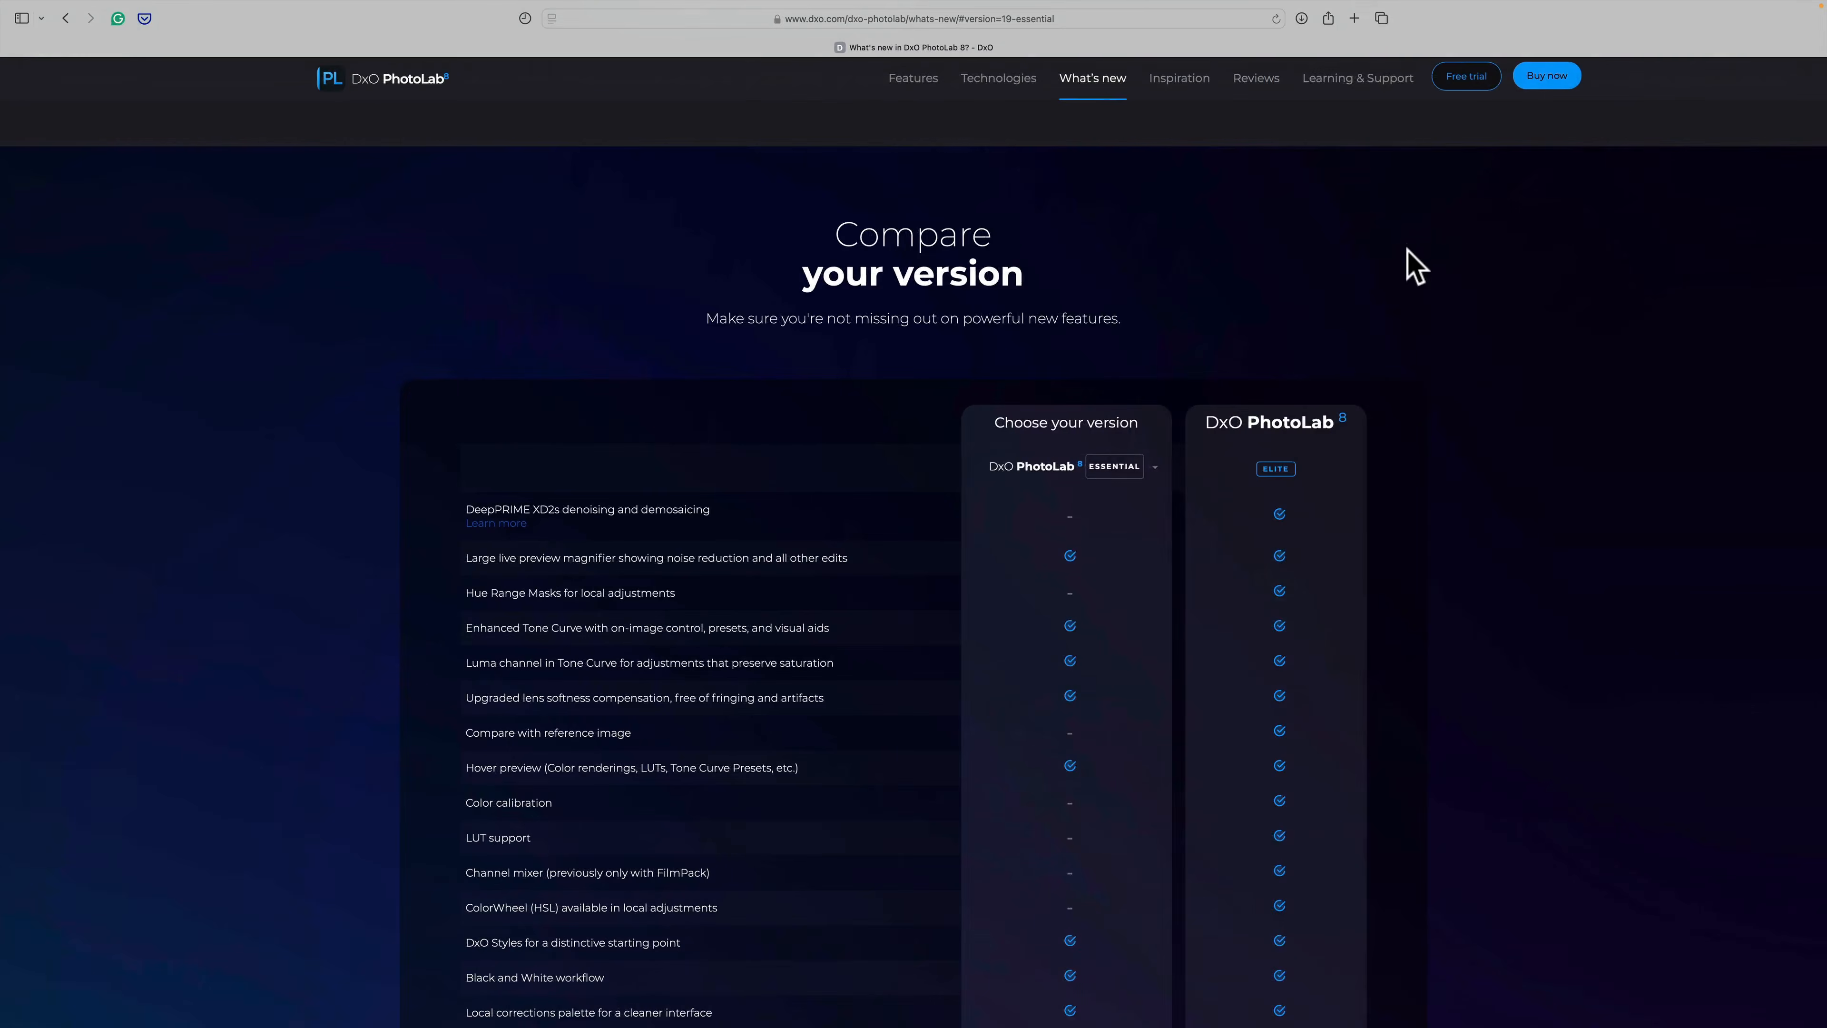
pyautogui.scroll(3, 1408, 251)
pyautogui.scroll(-5, 1101, 482)
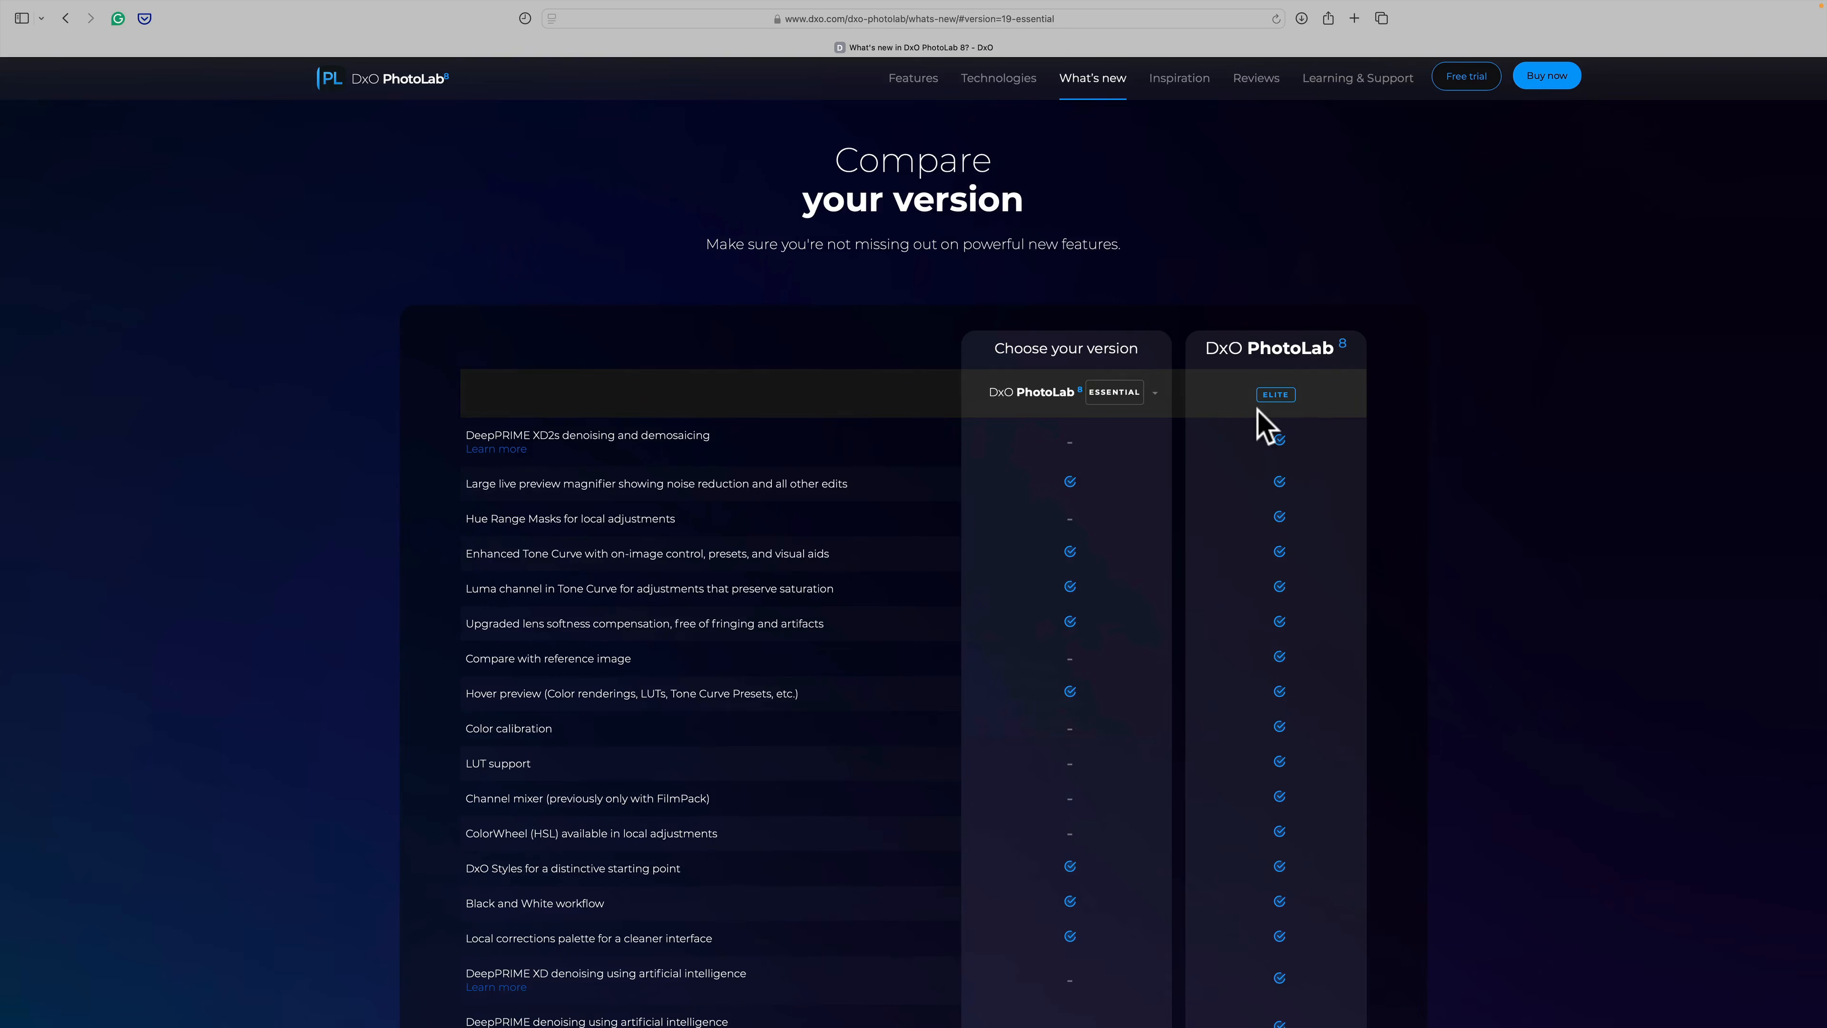
pyautogui.scroll(15, 1339, 421)
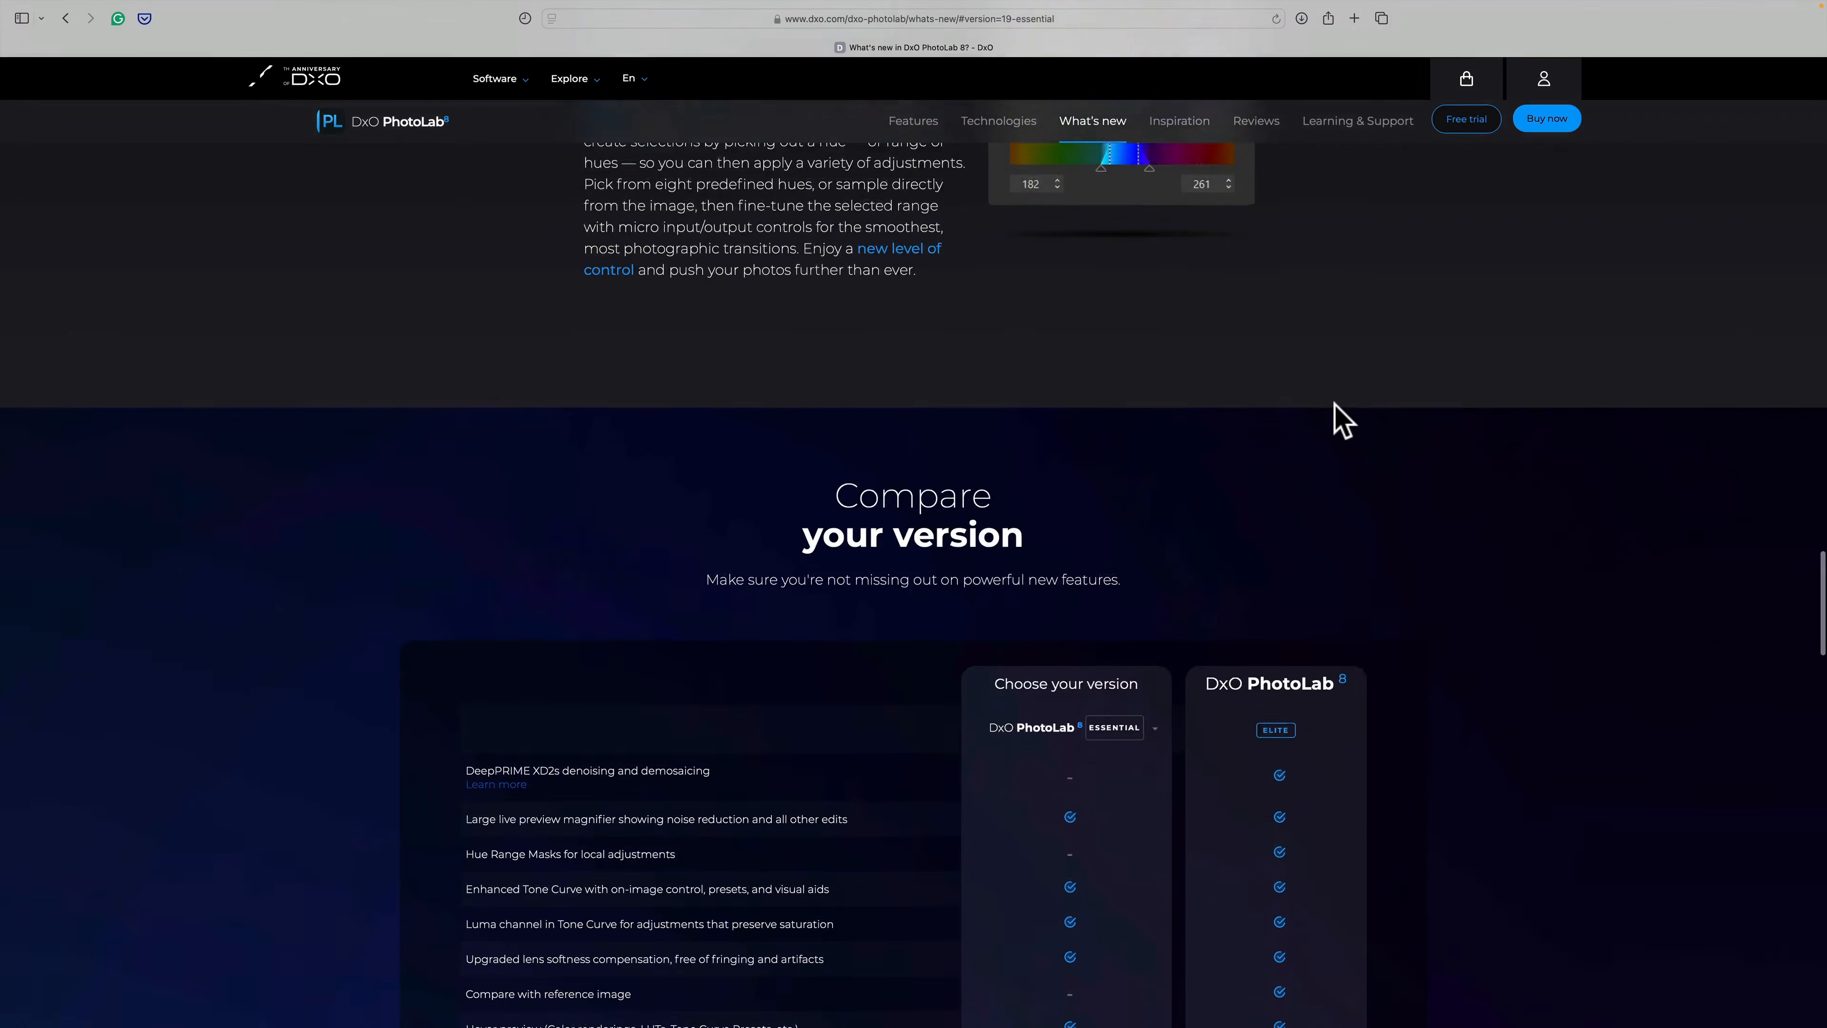
pyautogui.scroll(2, 1339, 421)
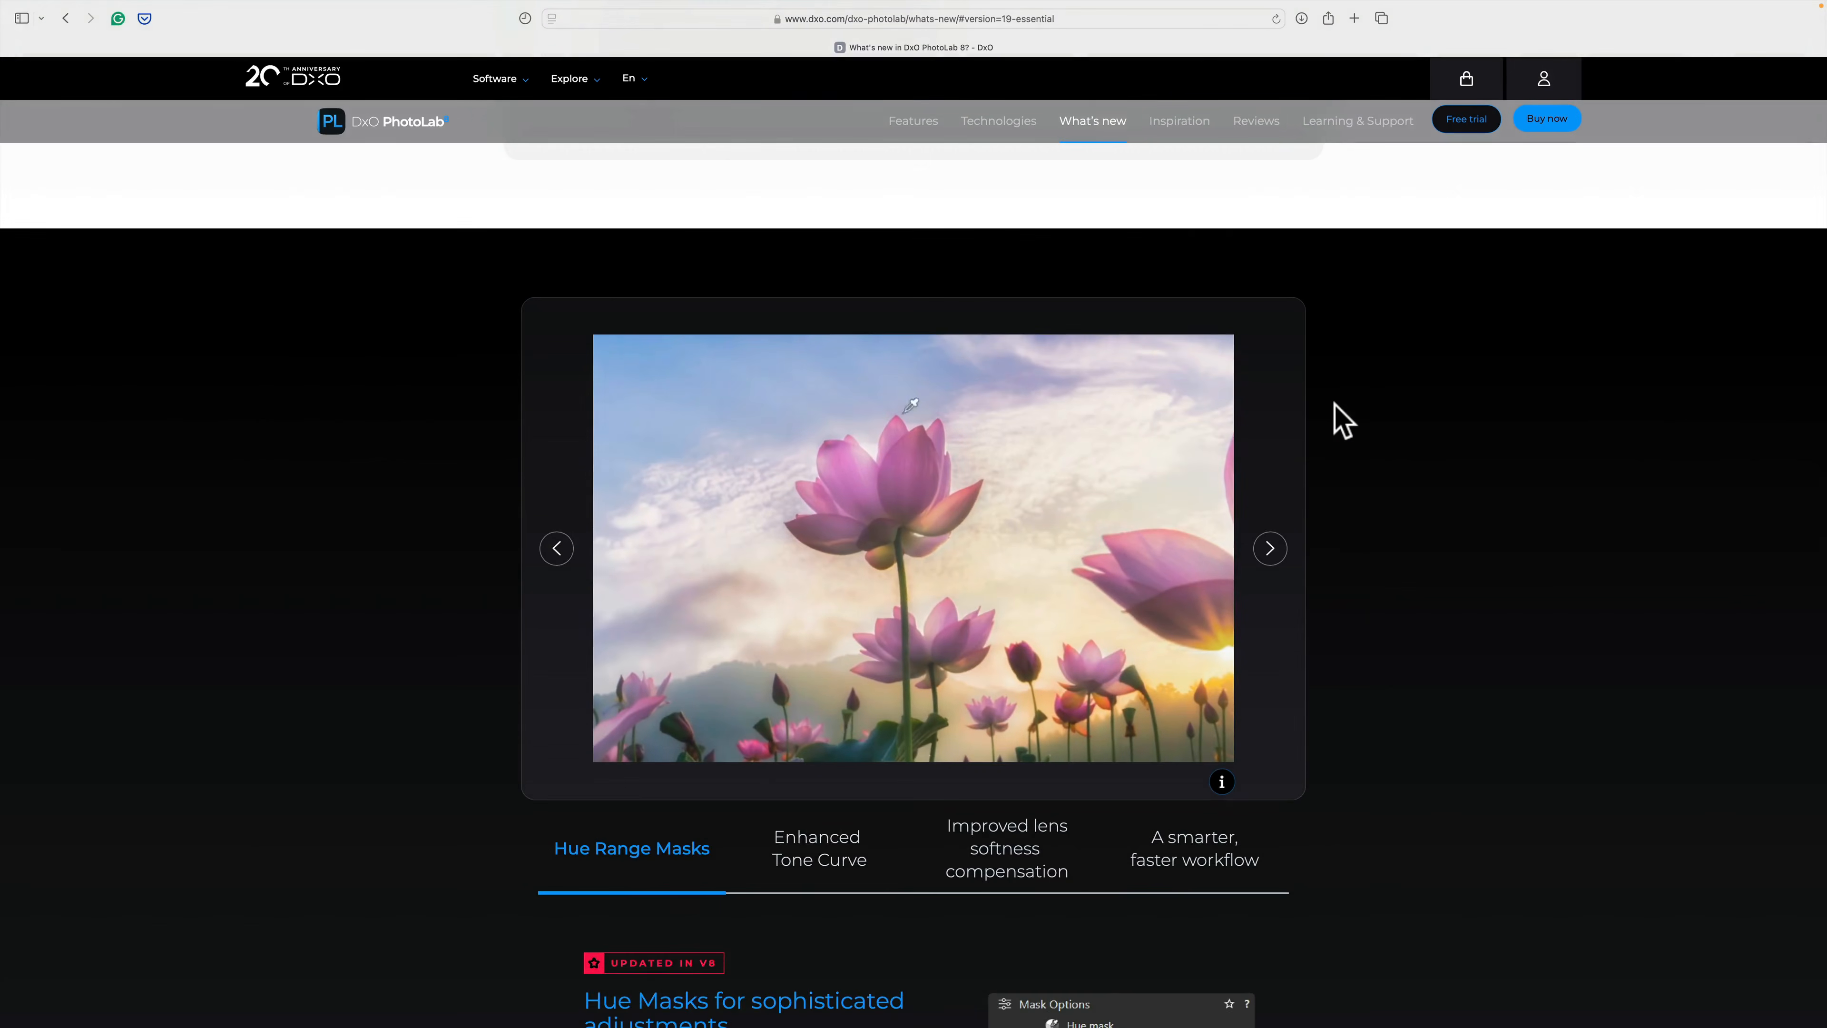
pyautogui.scroll(20, 1335, 405)
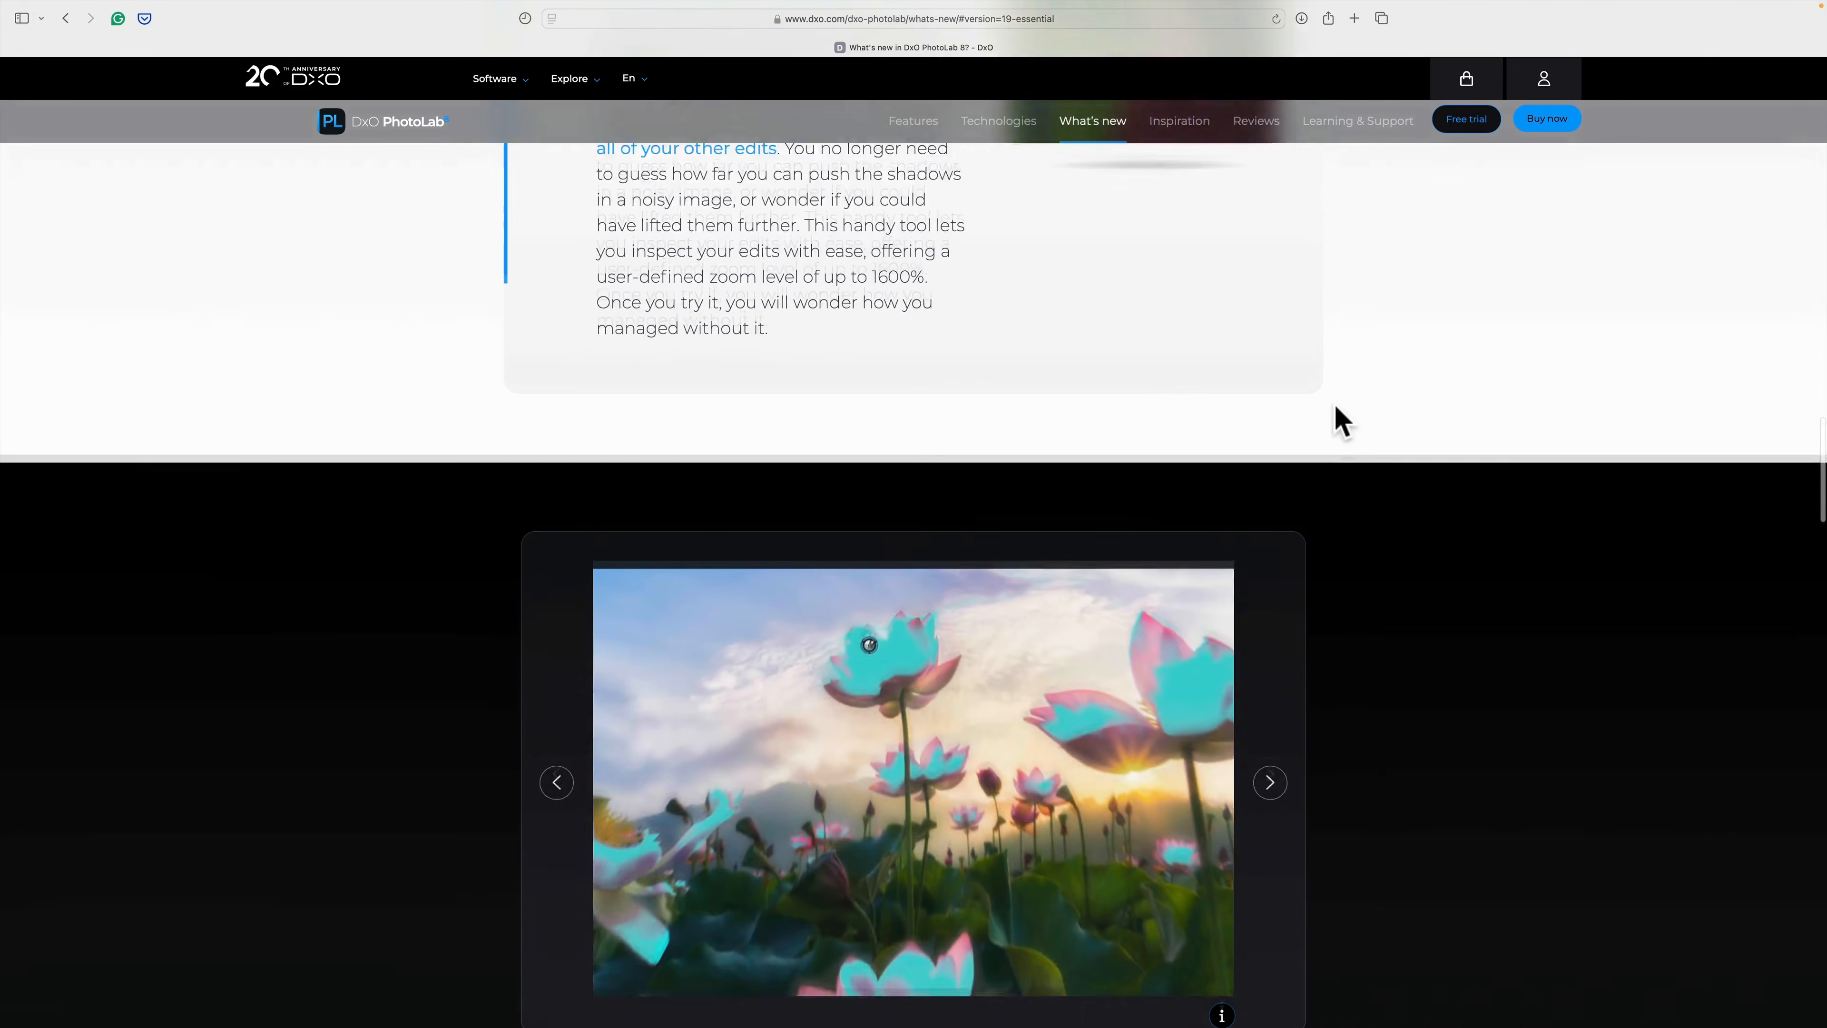